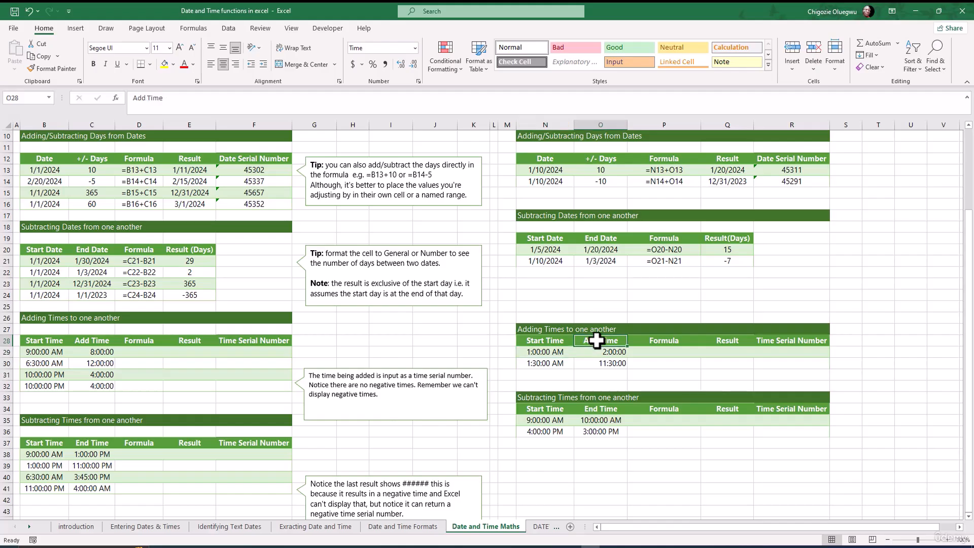
Step: Enter the formula =N29+O29 in cell Q29 to add the first row's start time and added time
click(600, 355)
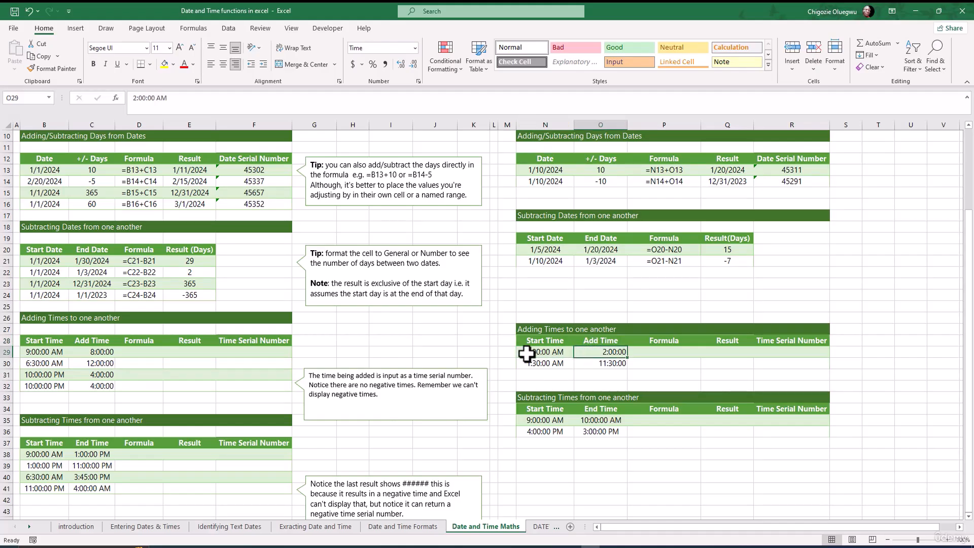
click(728, 352)
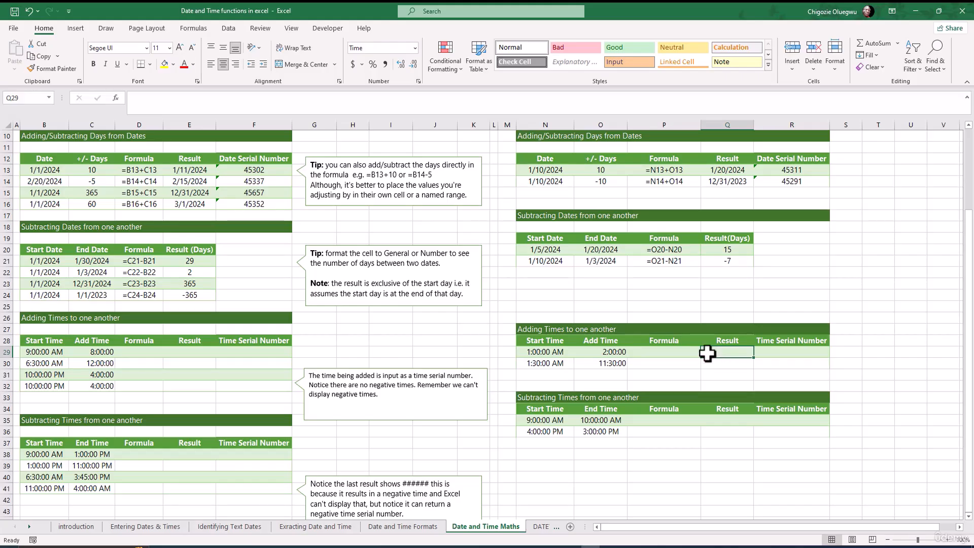
text(=)
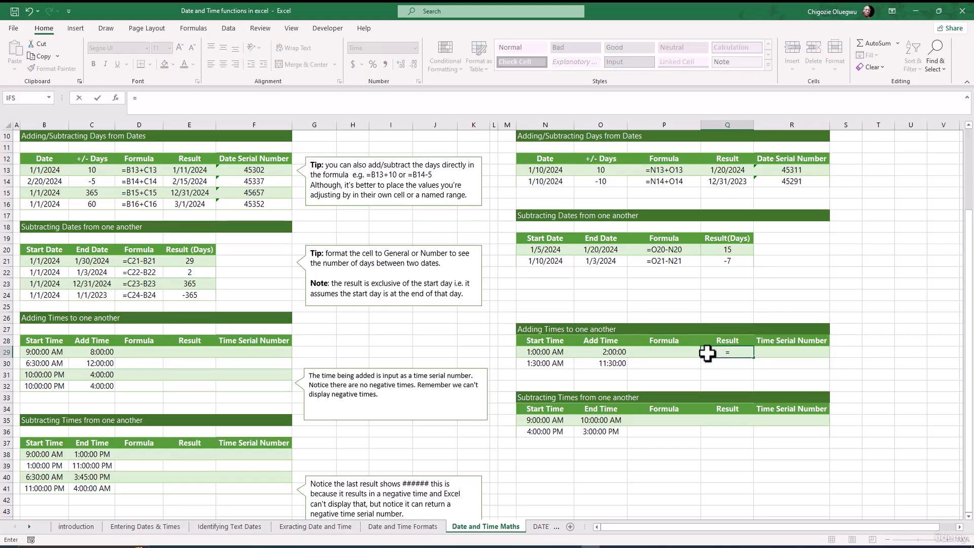
click(541, 355)
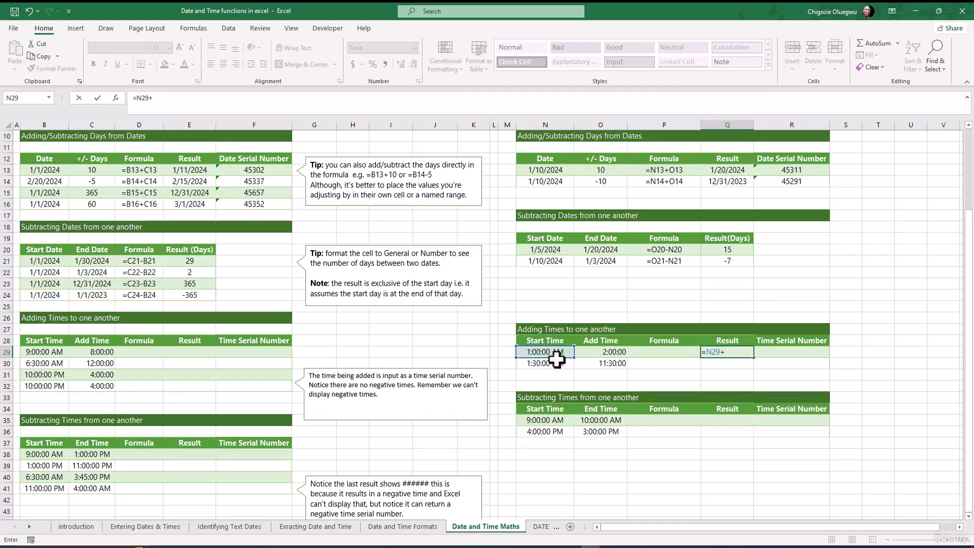
text(+)
click(601, 355)
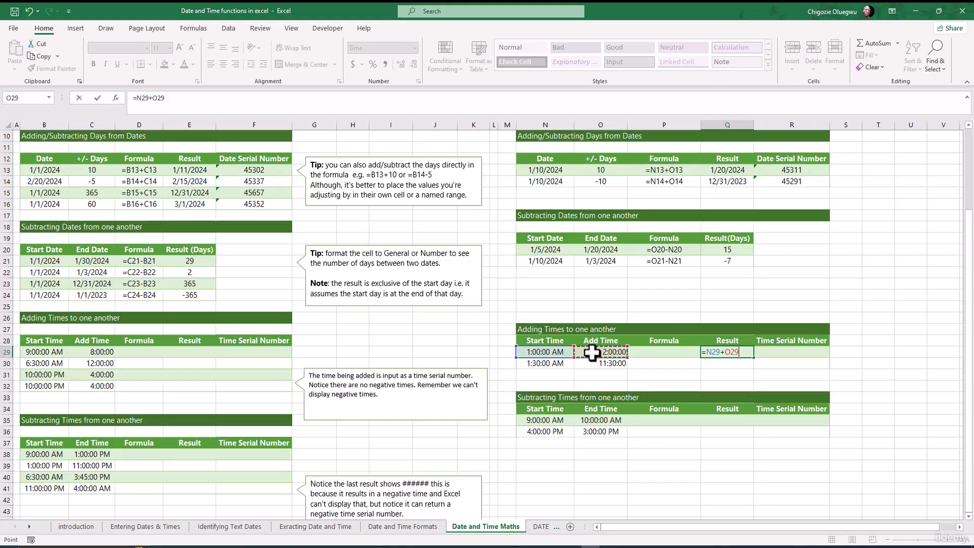
key(Return)
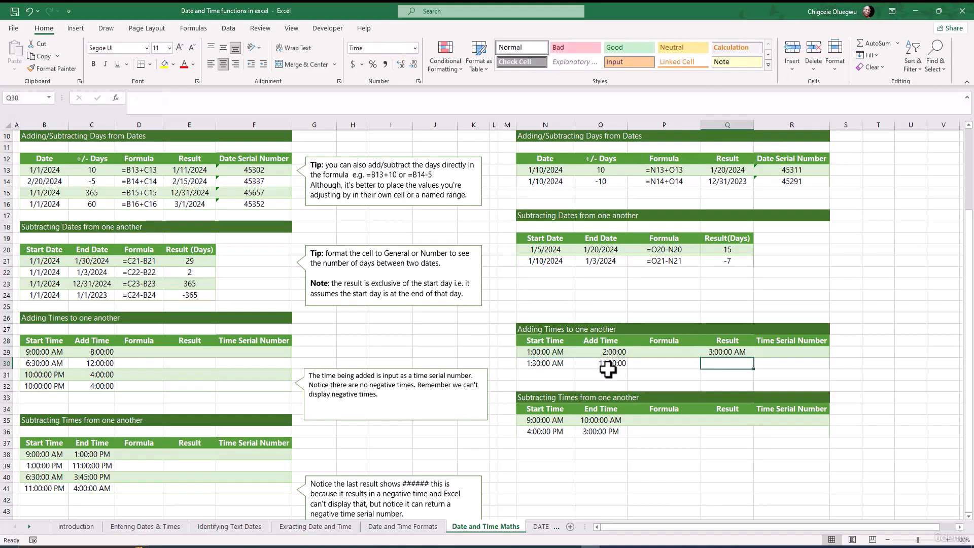
Step: Examine the first row's result against its start and added times, and the start and added times in row 30
click(731, 350)
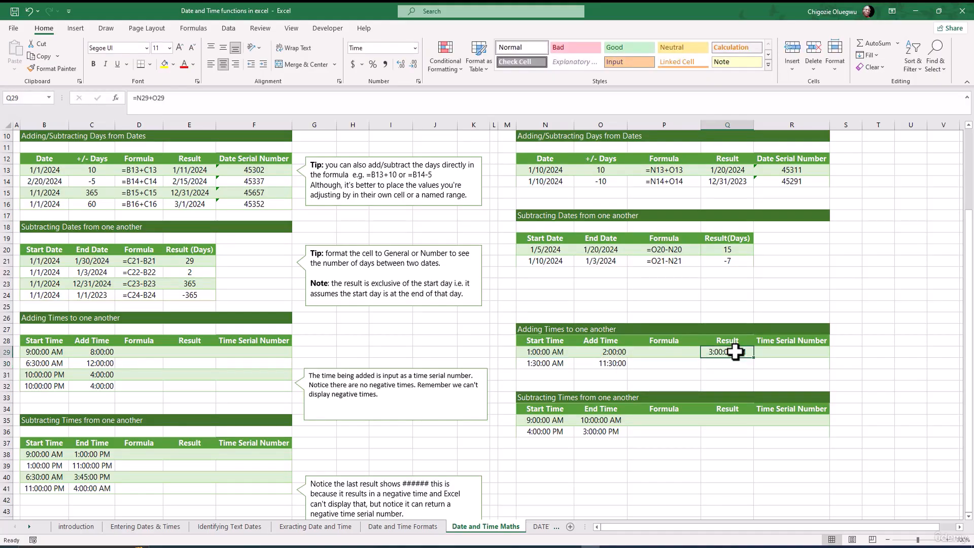
click(541, 353)
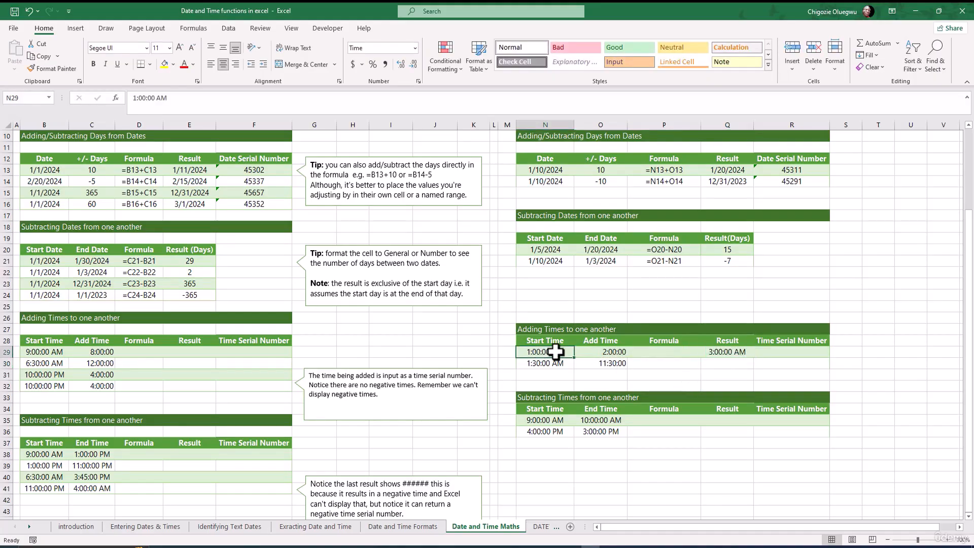
click(612, 351)
click(544, 352)
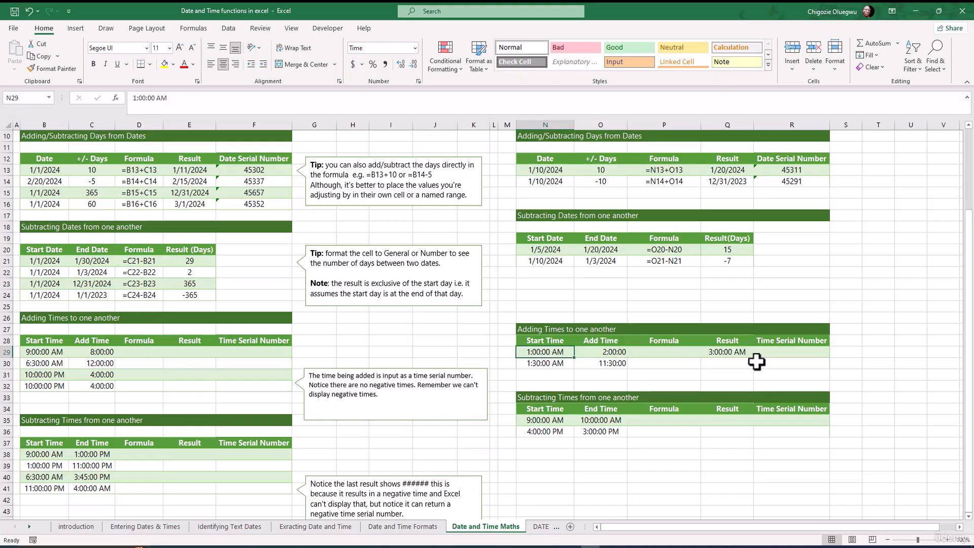
click(729, 350)
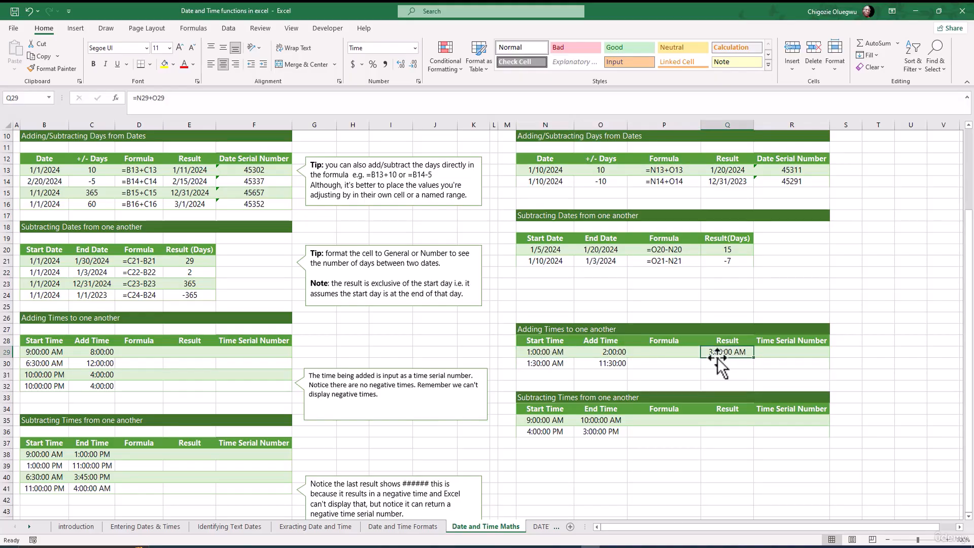
click(540, 363)
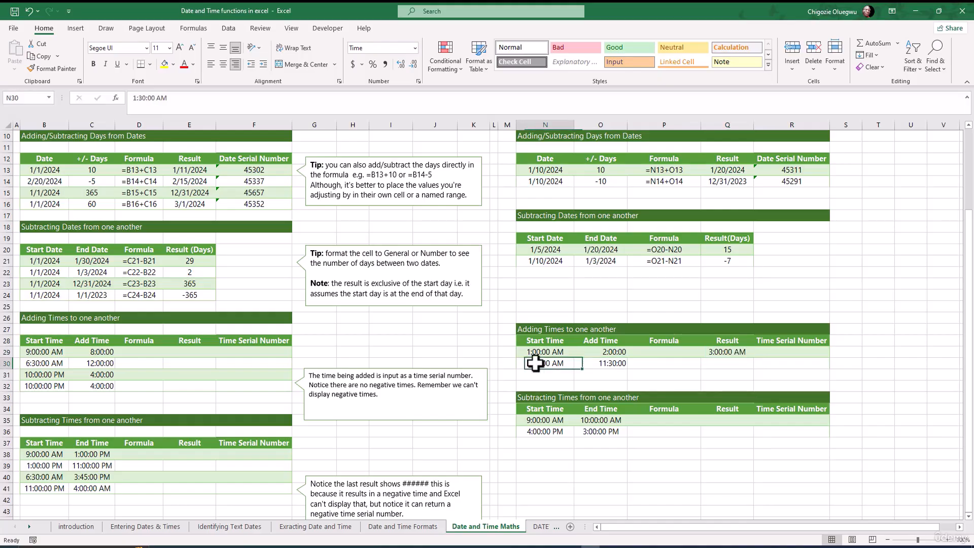
click(602, 363)
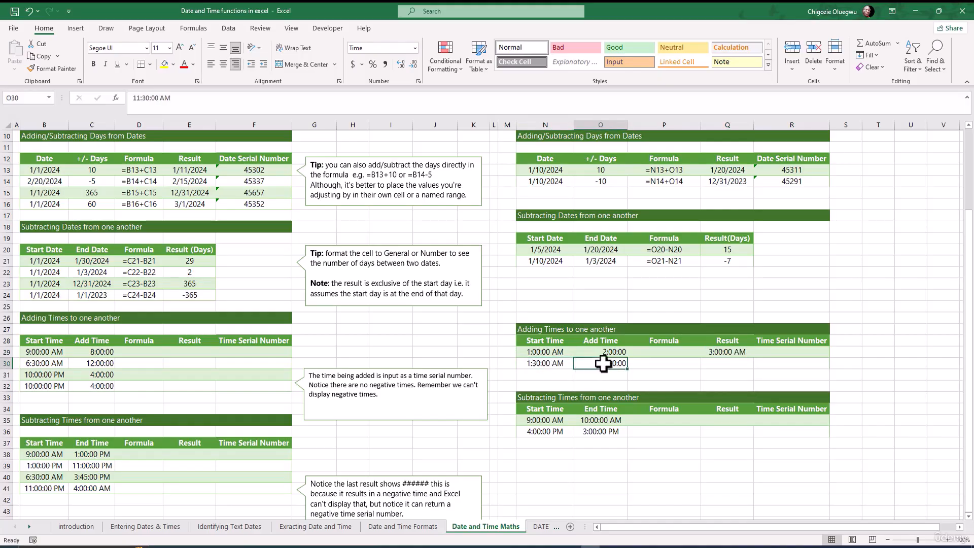
click(539, 363)
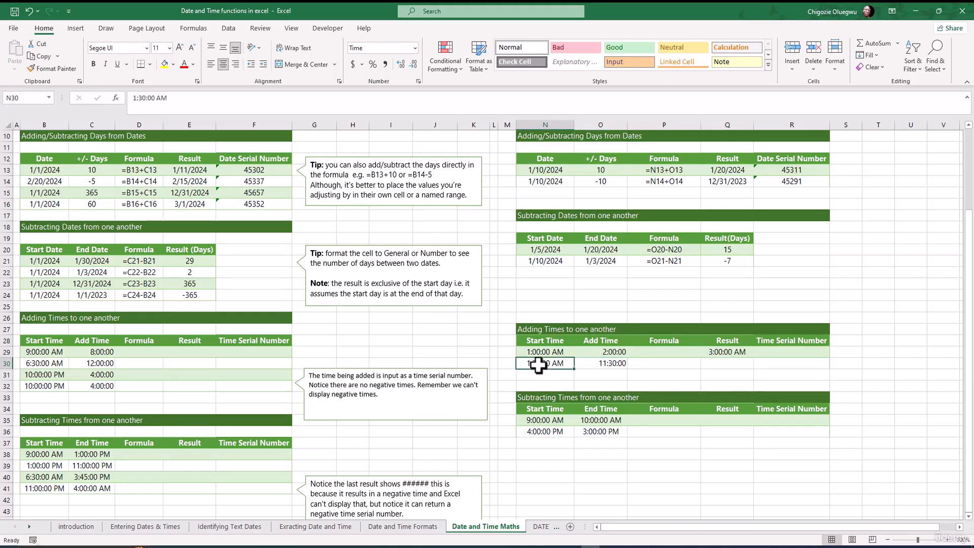
Step: Enter the formula =N30+O30 in cell Q30 to add the second row's times
click(721, 364)
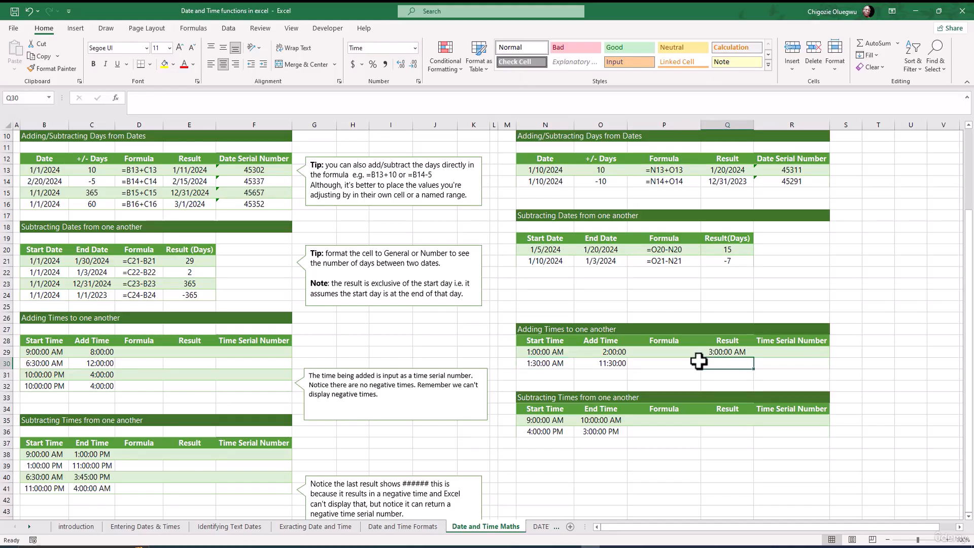
text(=)
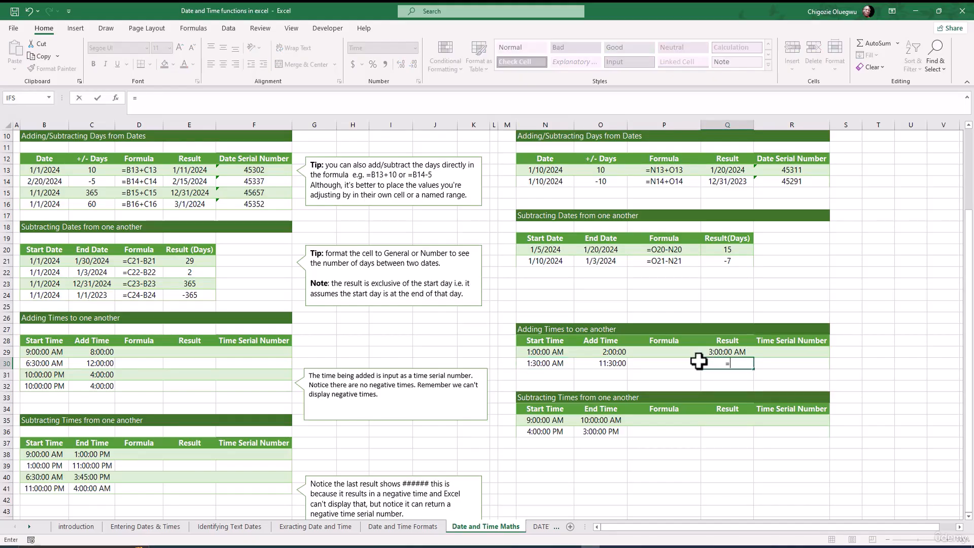
click(547, 363)
text(+)
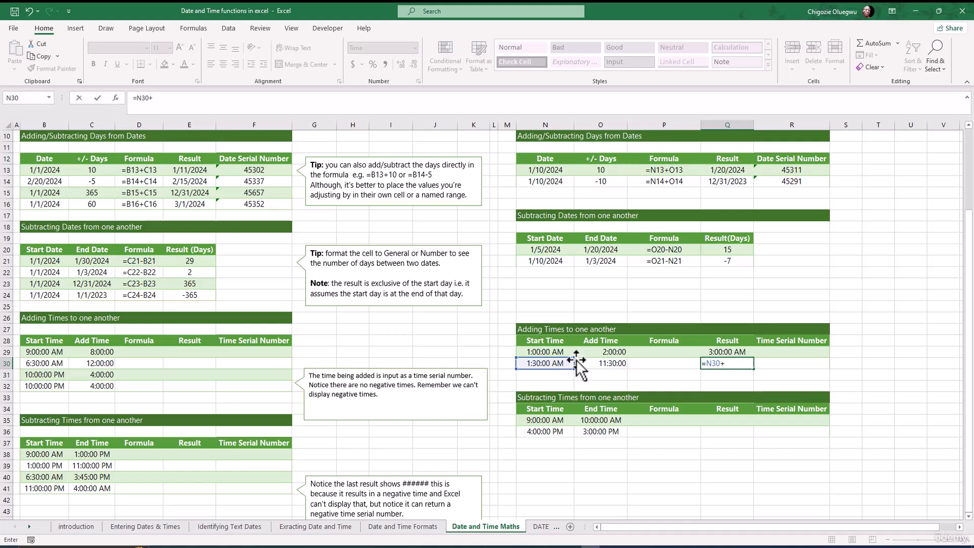
click(601, 363)
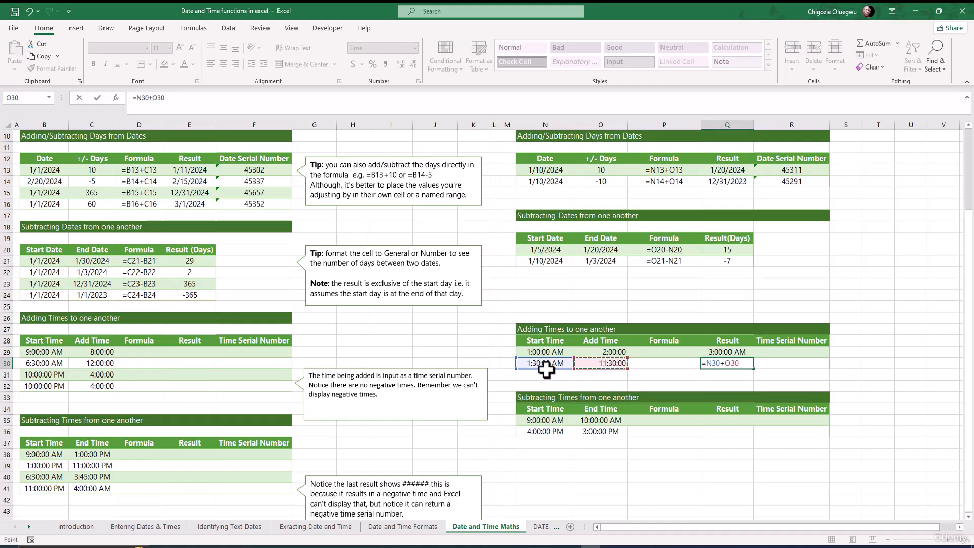
key(Return)
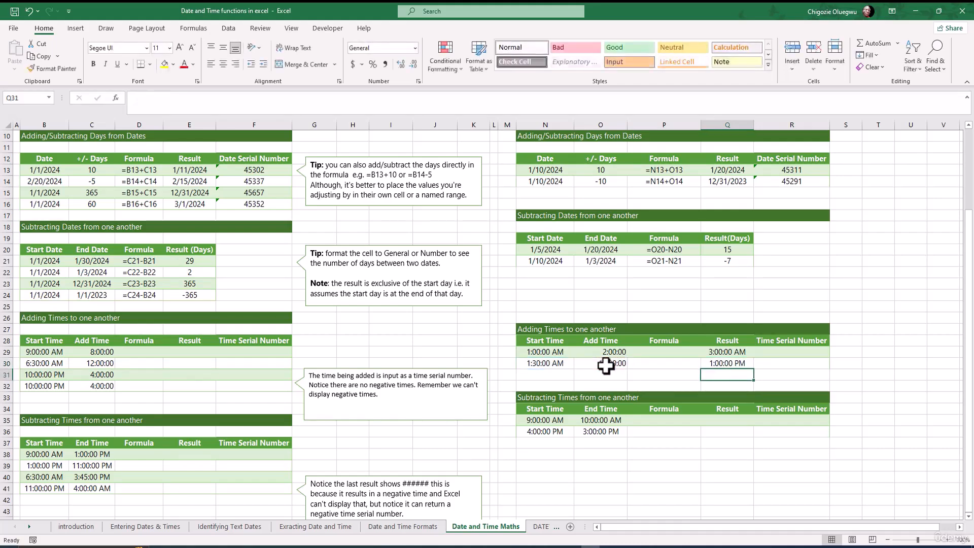
click(721, 363)
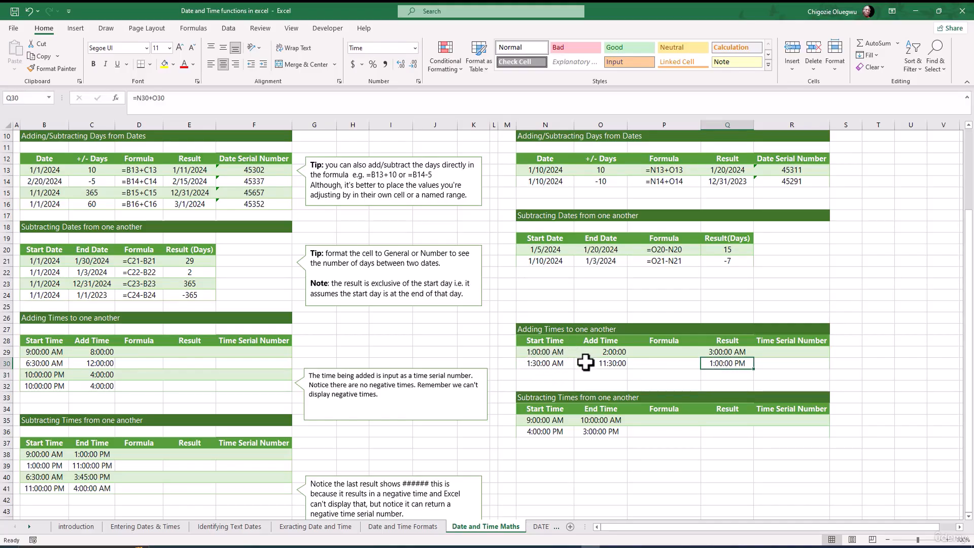
Step: Reference the first time result in Time Serial Number cell R29 with the formula =Q29
click(726, 352)
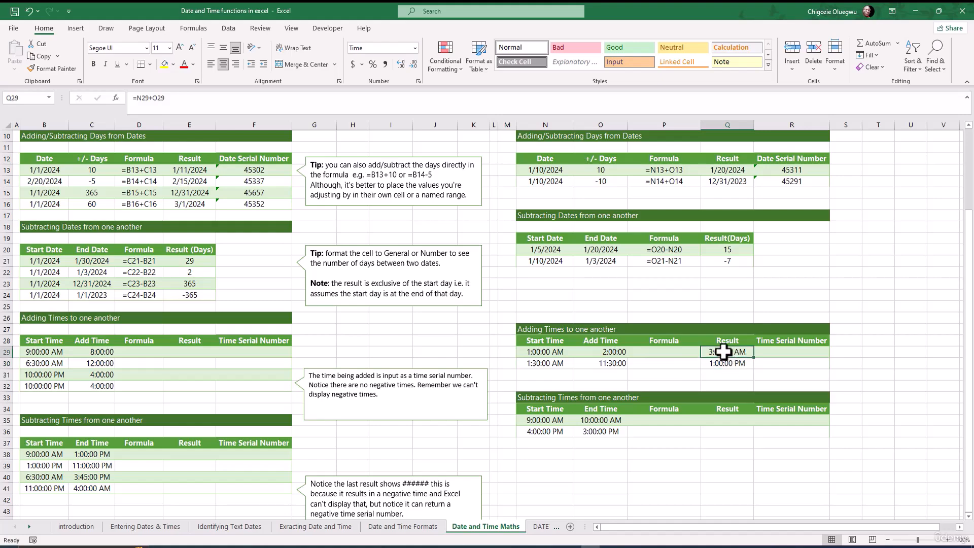
click(765, 353)
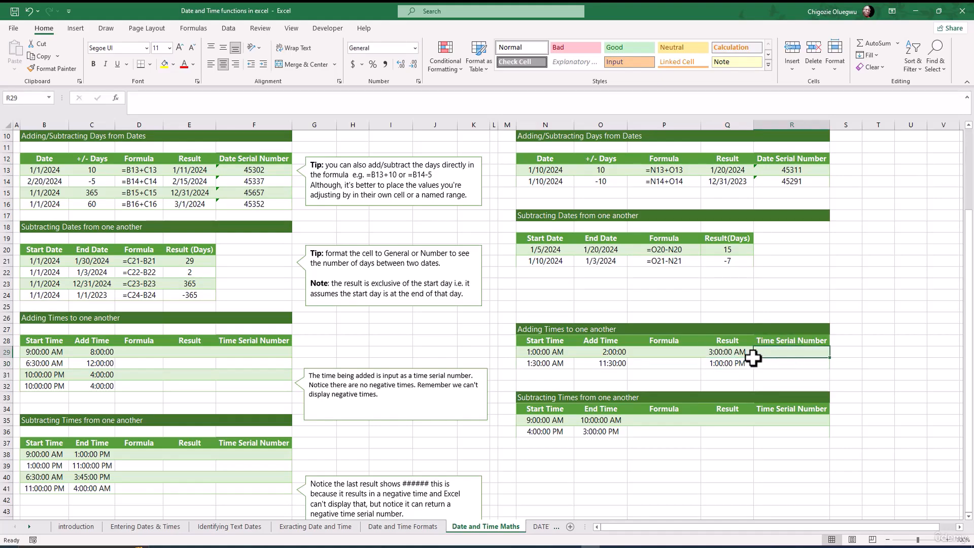
text(=)
click(733, 353)
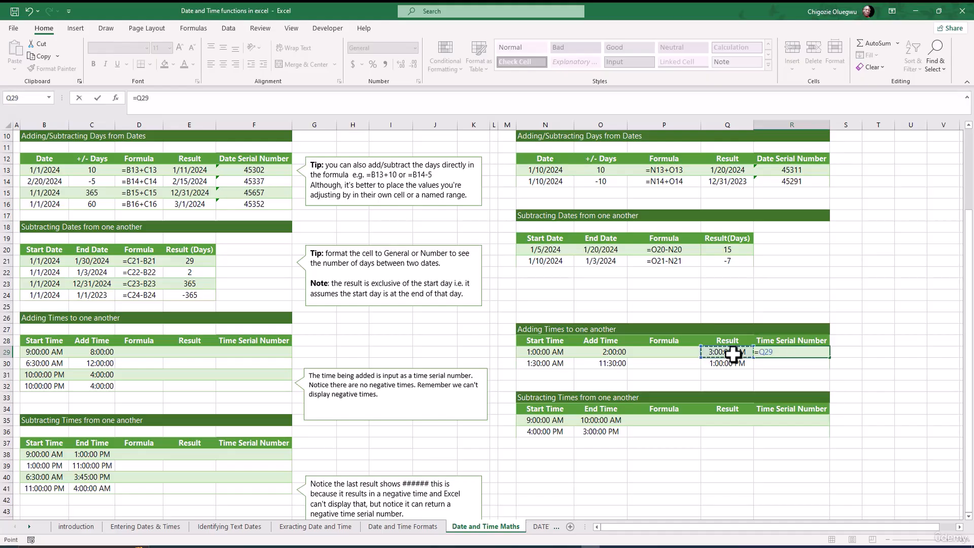
key(Return)
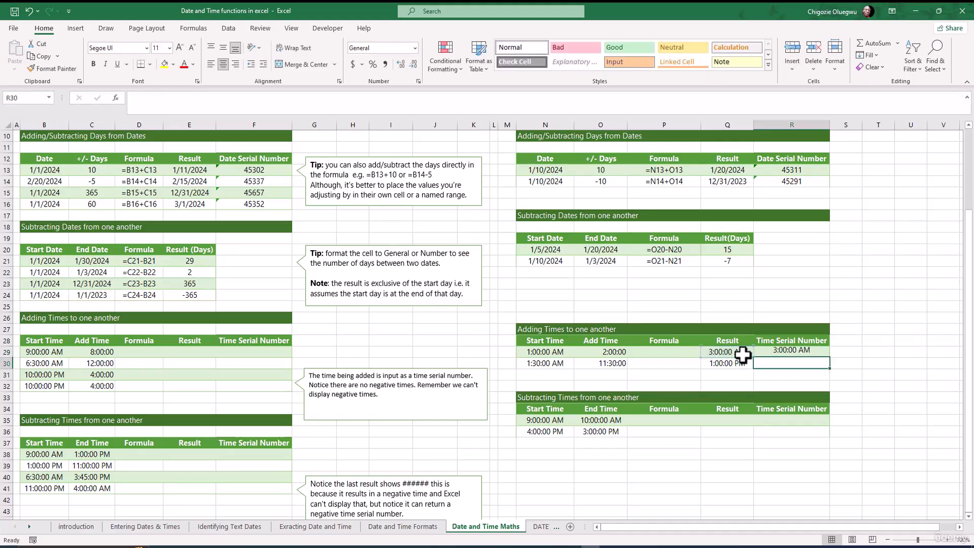
Step: Format cell R29 as General and fill its formula down to R30
click(795, 351)
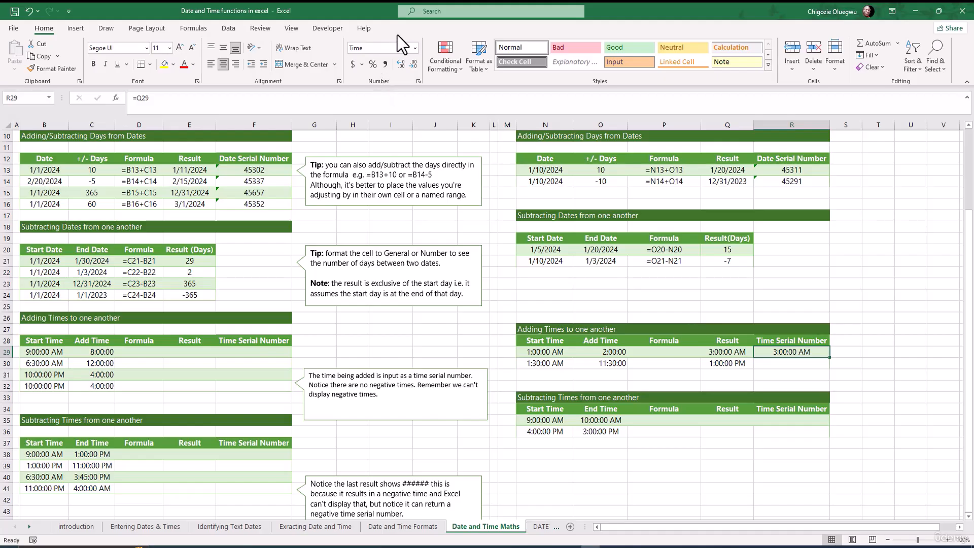
click(415, 47)
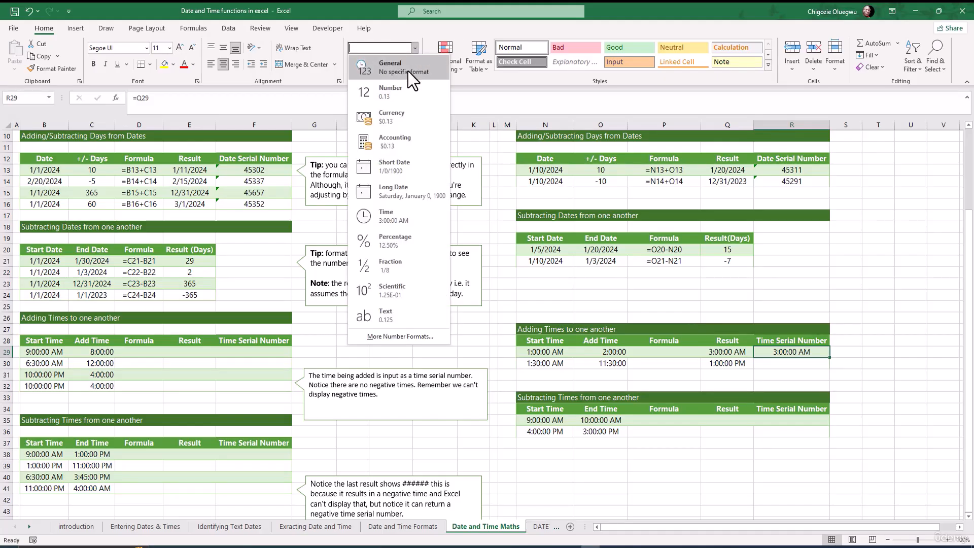
click(408, 71)
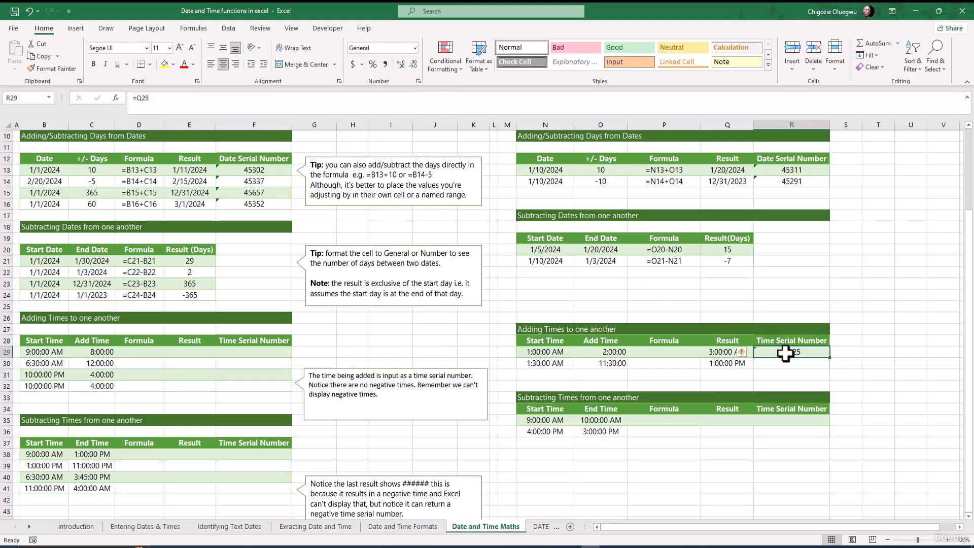
click(725, 364)
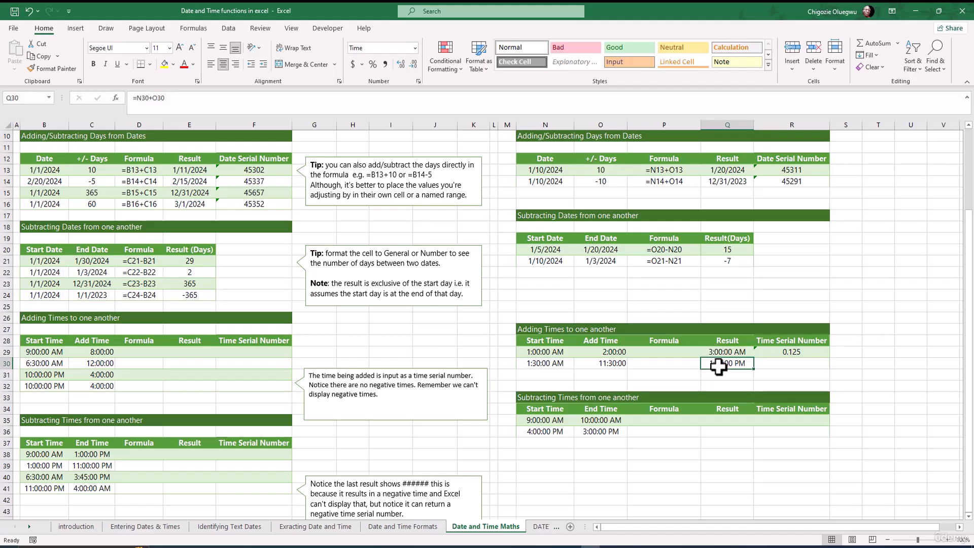
click(792, 354)
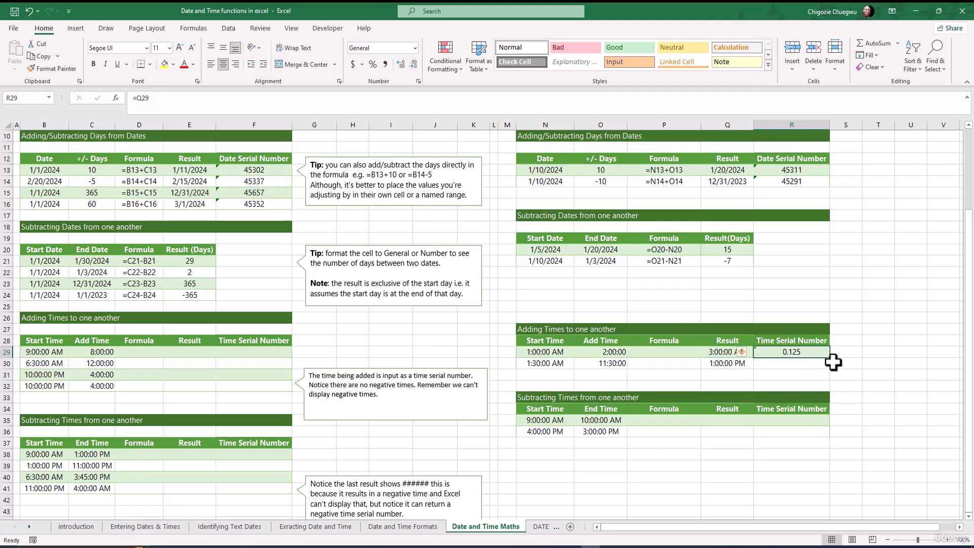
drag(831, 358, 830, 370)
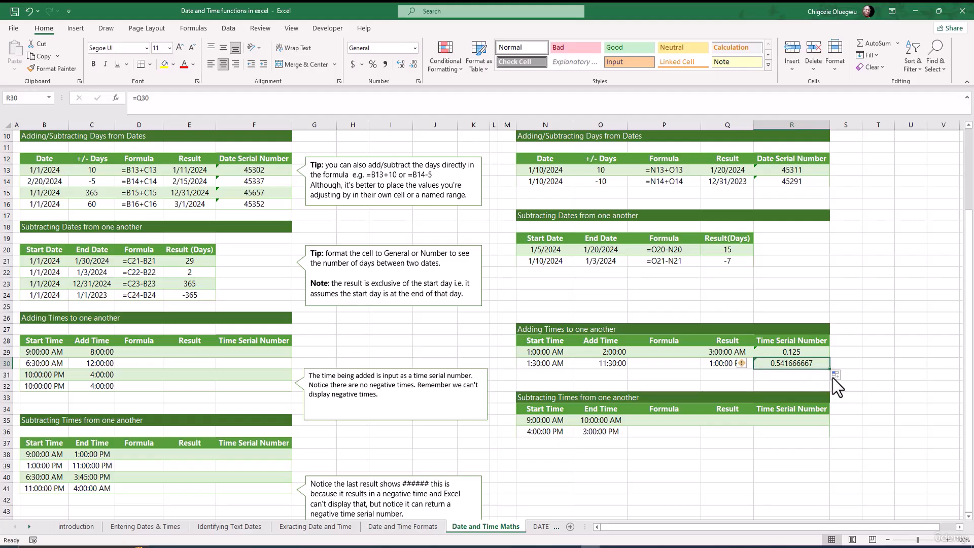
Step: Enter =FORMULATEXT(Q29) in cell P29 to display the first result's formula as text
click(660, 354)
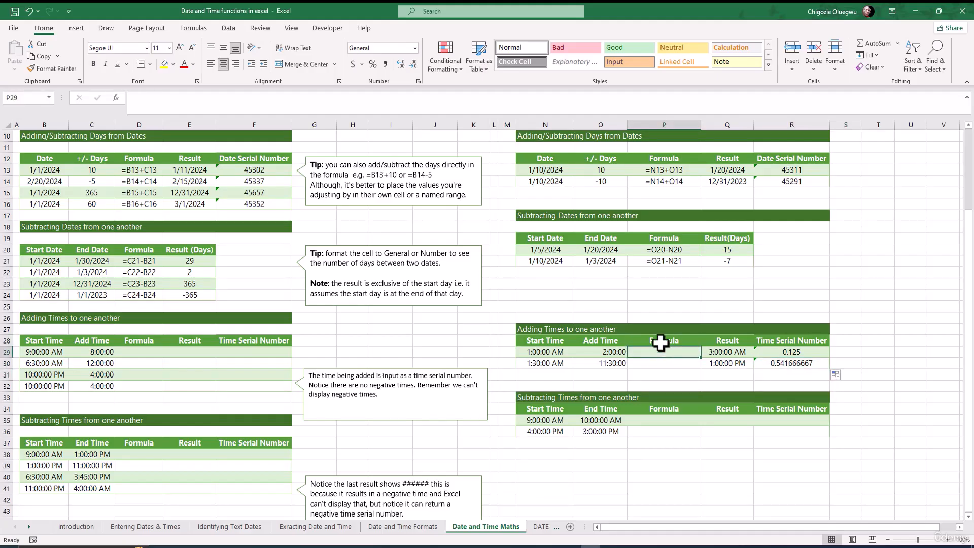
text(=For)
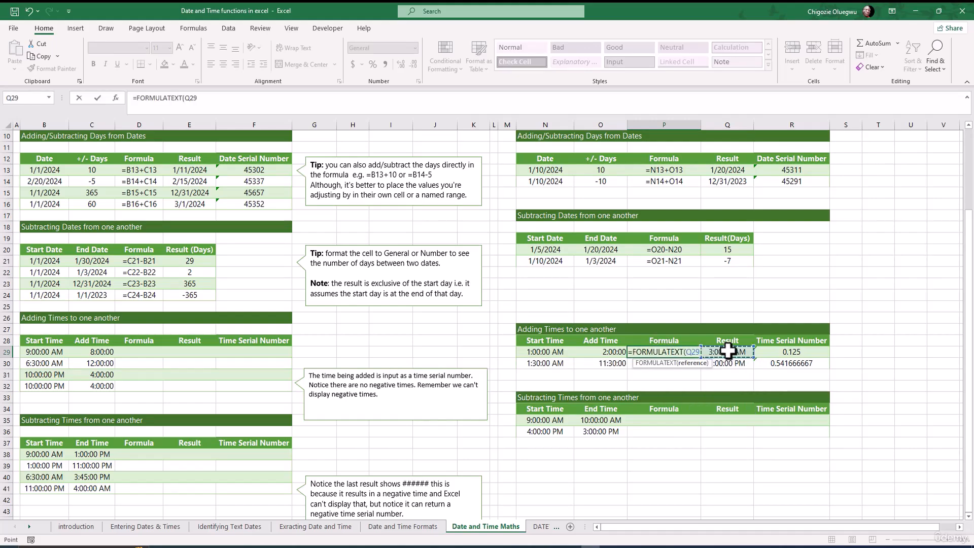
text())
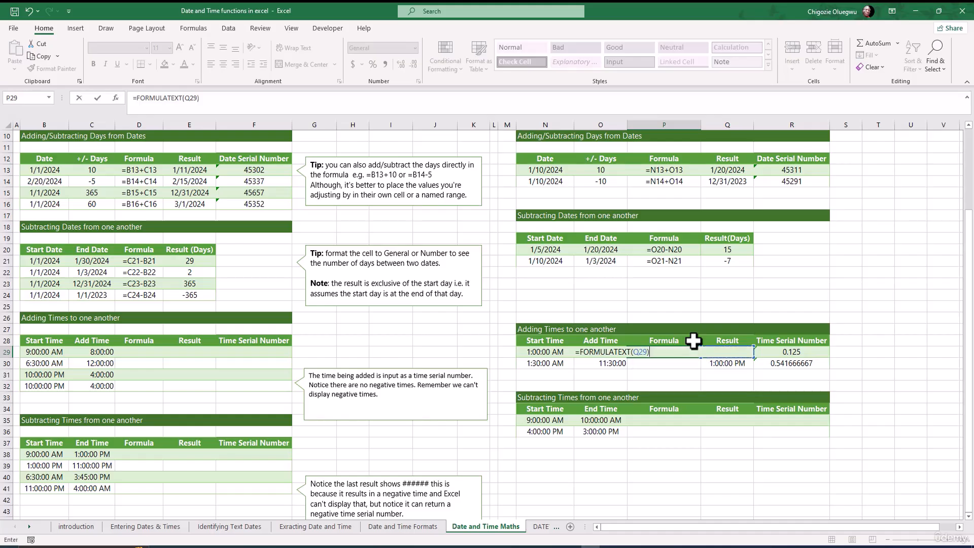
key(Return)
Step: Fill the FORMULATEXT formula from P29 down to P30
scroll(692, 341, up, 1)
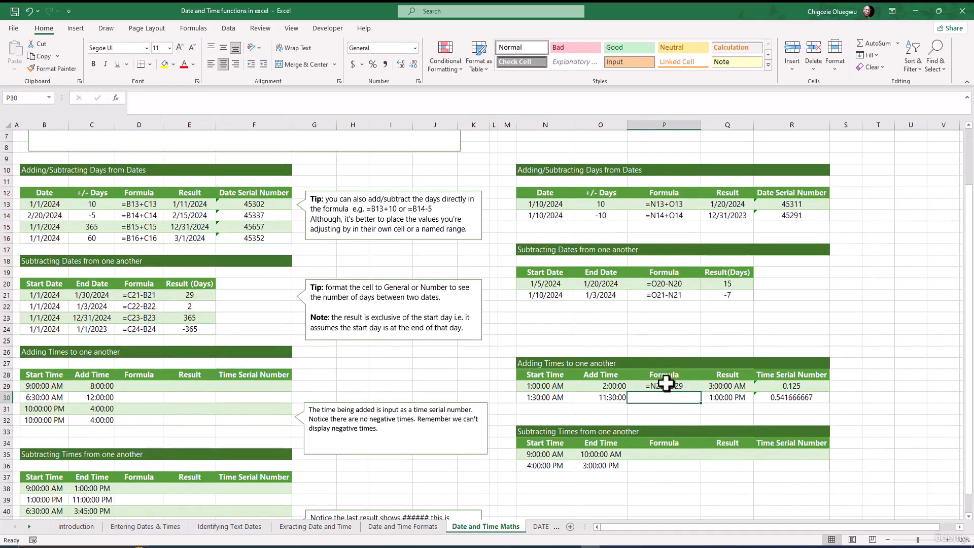
click(662, 387)
scroll(662, 389, down, 1)
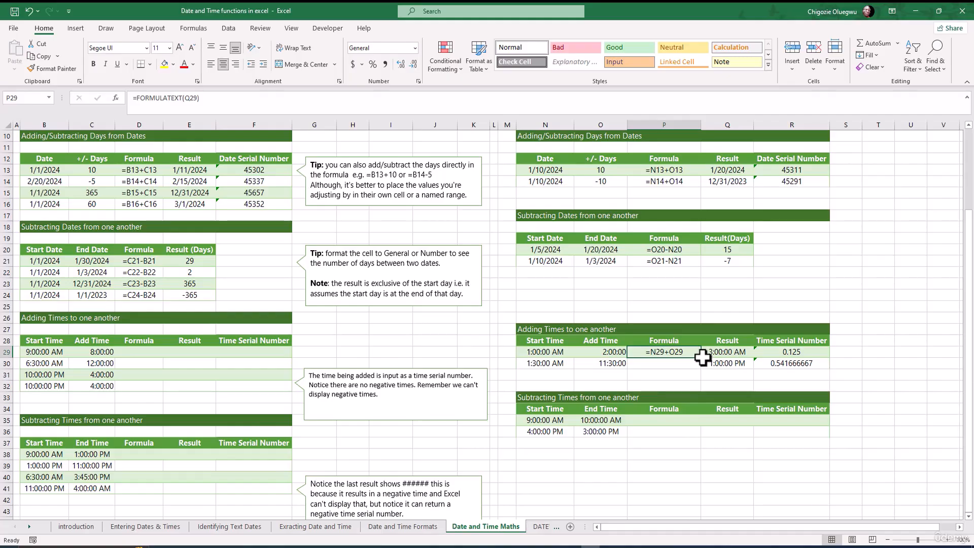
drag(700, 357, 685, 370)
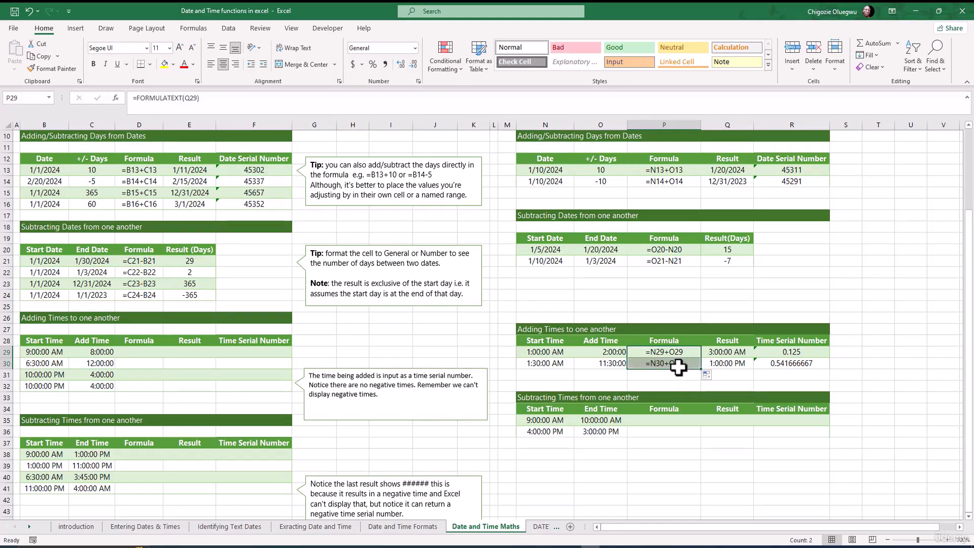
Step: Enter =O35-N35 in Result cell Q35 of the practice time subtraction table to subtract the start time from the end time
click(727, 465)
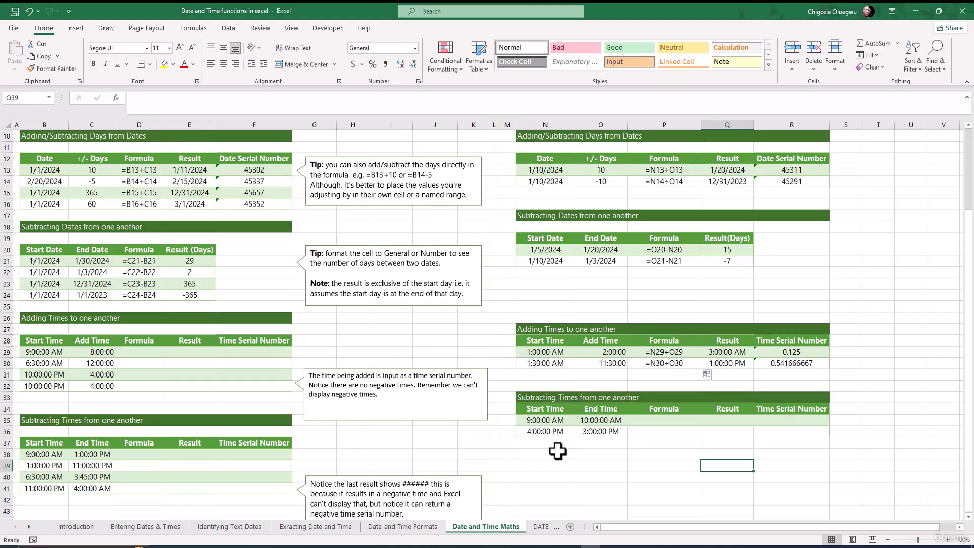
scroll(563, 452, down, 1)
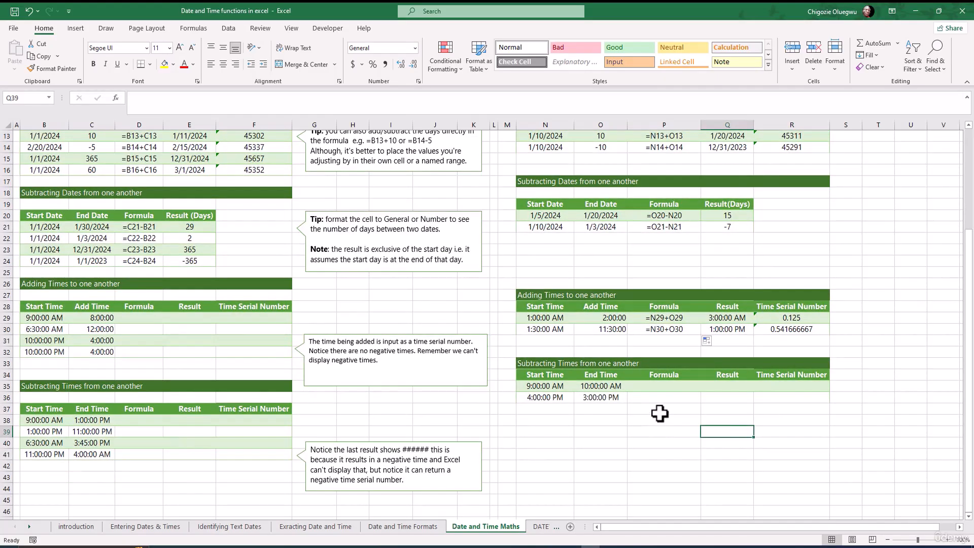
click(729, 387)
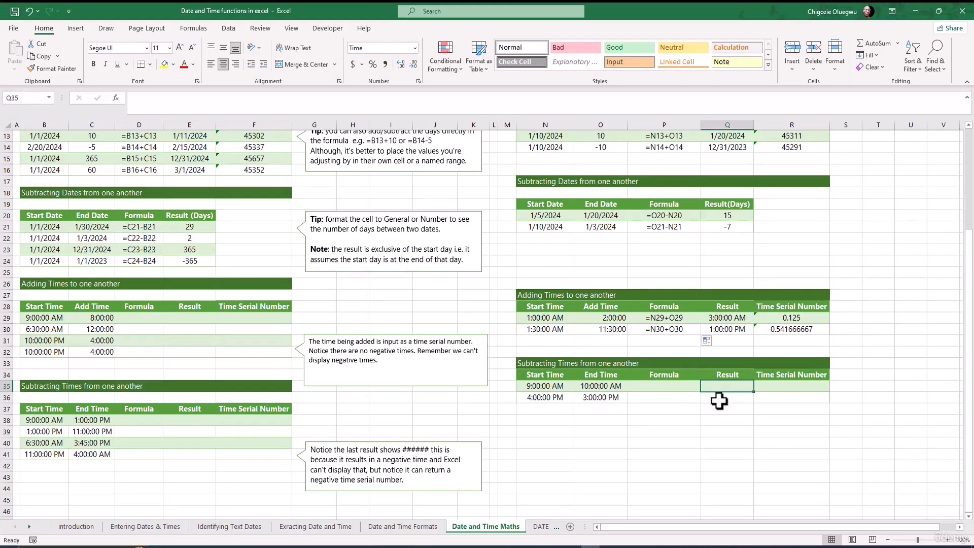
click(720, 406)
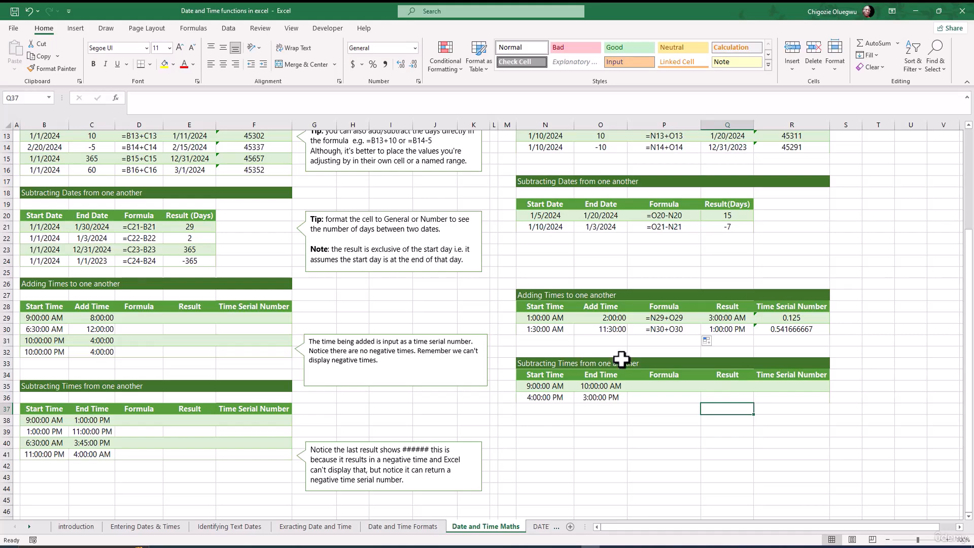
click(721, 387)
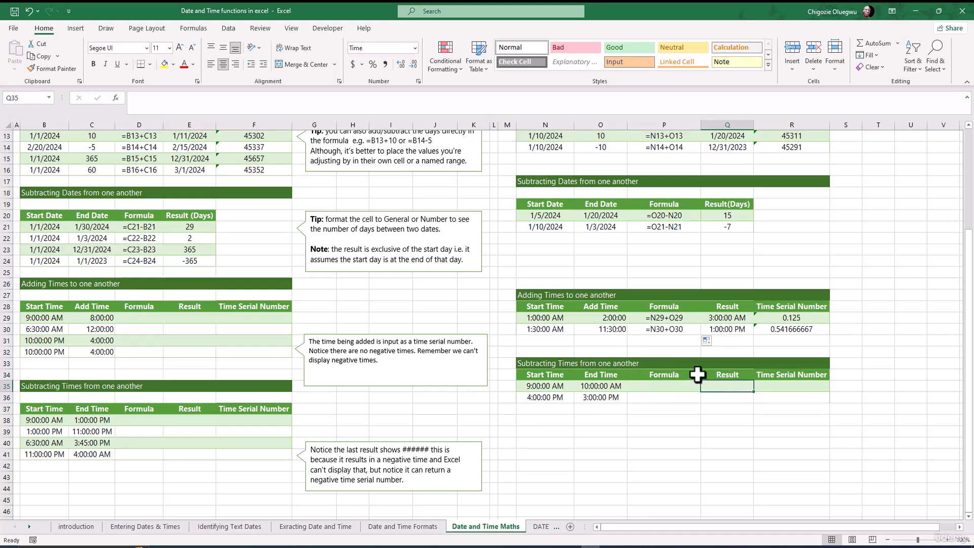
text(=)
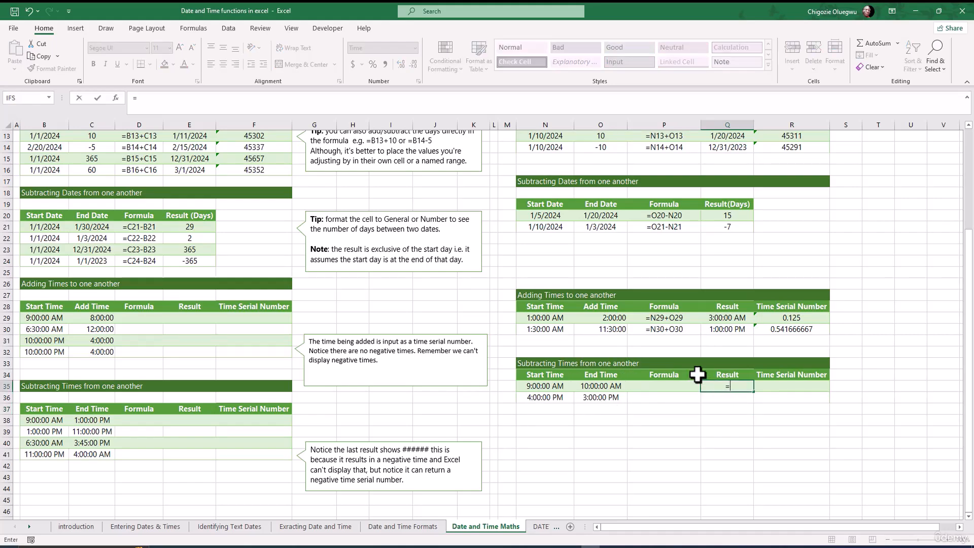
click(595, 389)
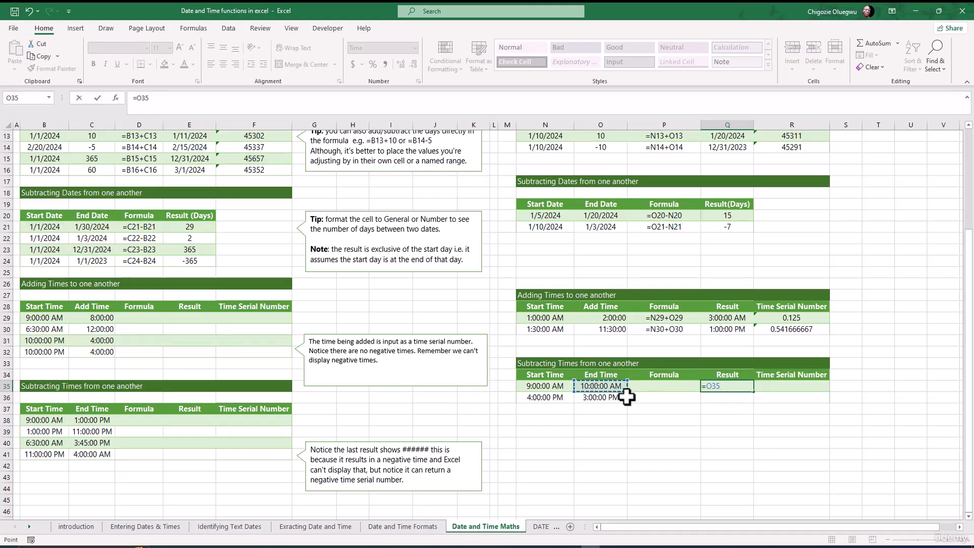
text(-)
click(542, 389)
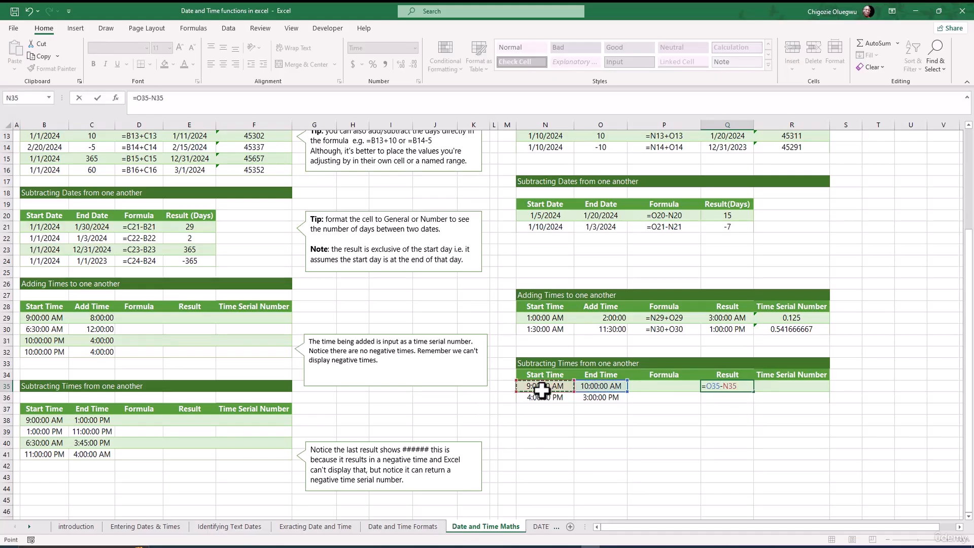
key(Return)
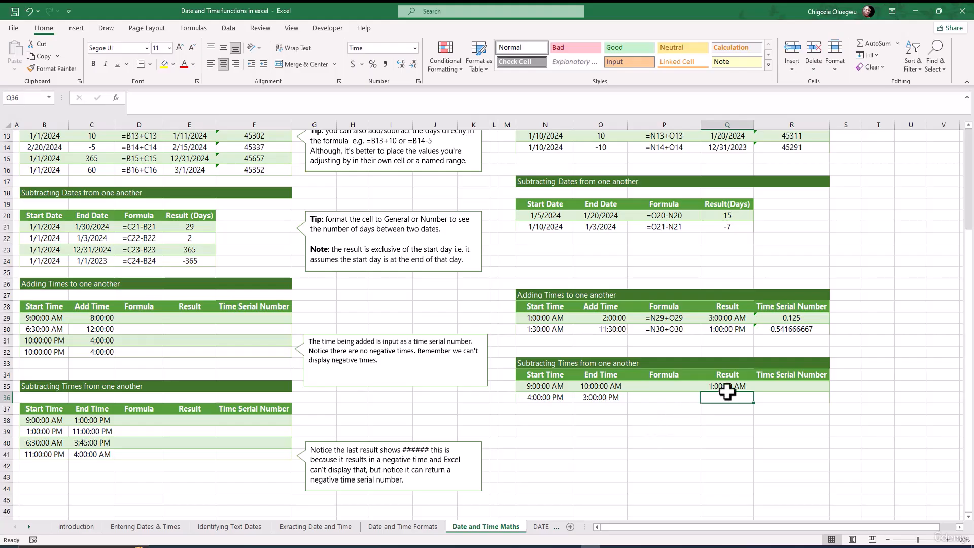
Step: Fill the time subtraction formula from Q35 down to Q36
click(595, 389)
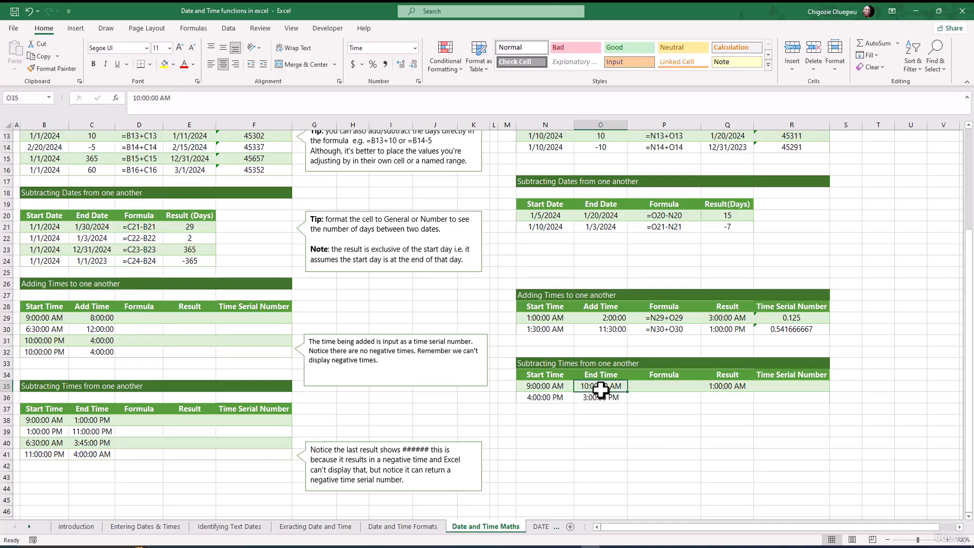
click(729, 388)
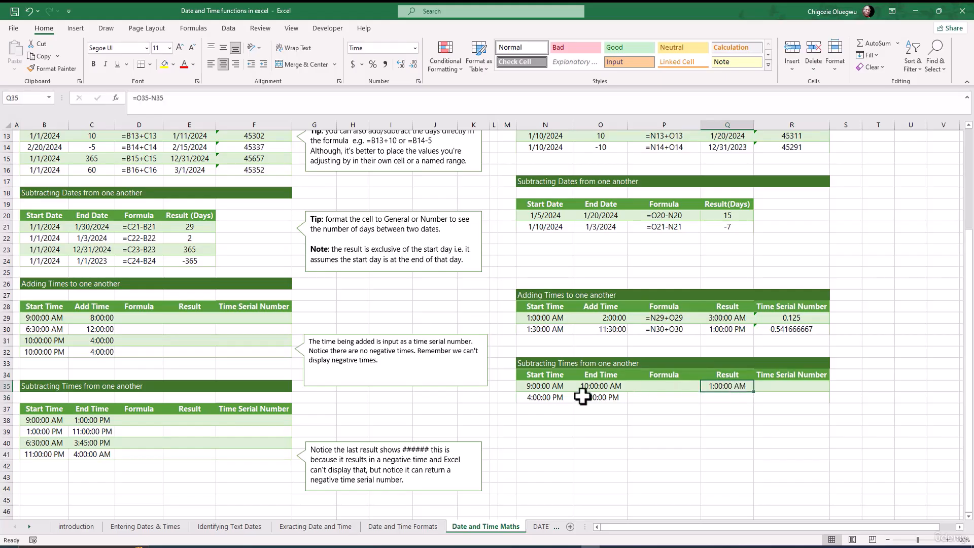
click(565, 397)
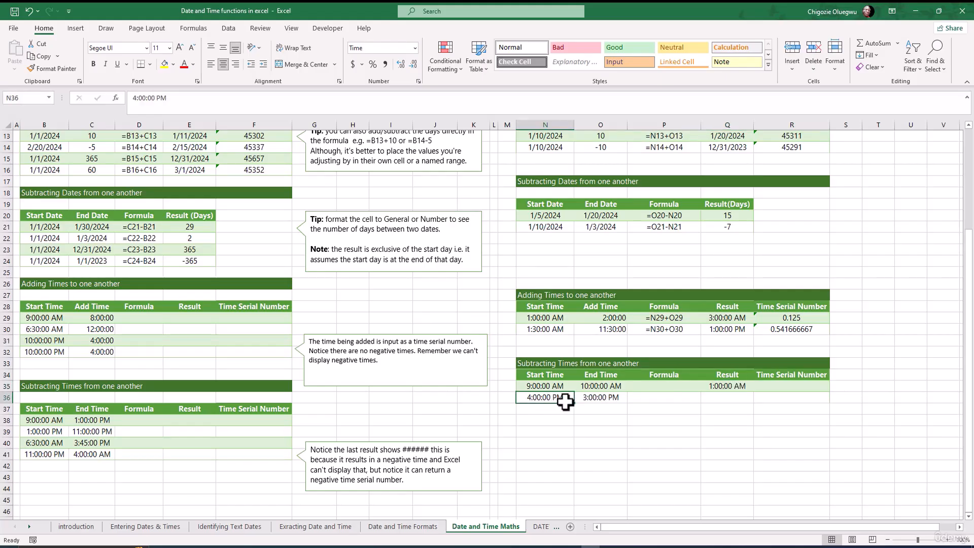
click(591, 398)
click(743, 389)
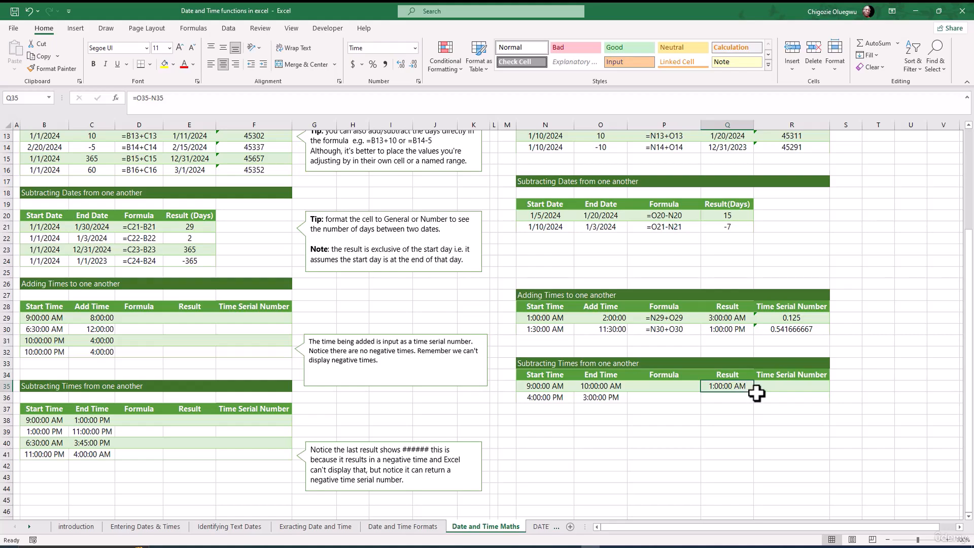
drag(753, 391, 725, 412)
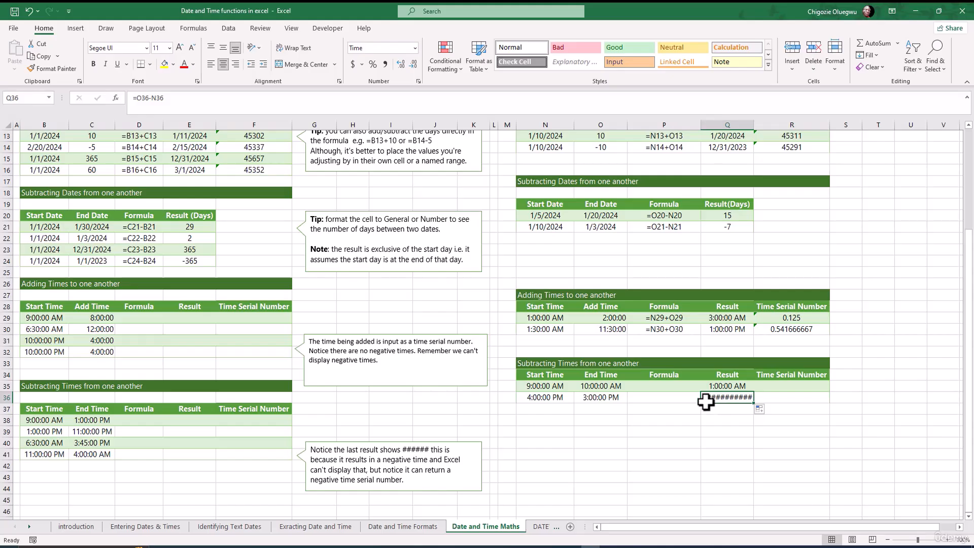
Step: Check the Q36 result against its start and end times, try widening column Q to display it, and undo the width change
mouse_move(711, 402)
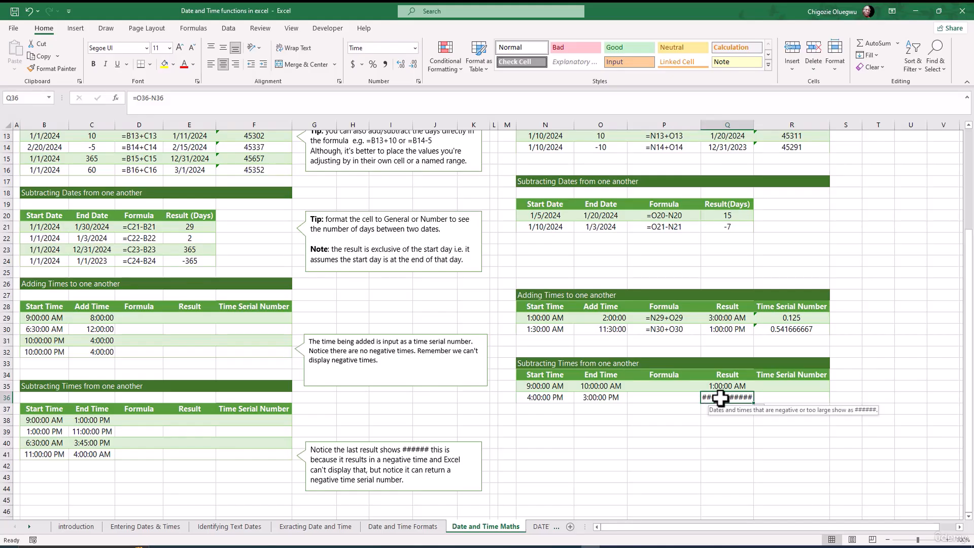
click(532, 401)
click(598, 398)
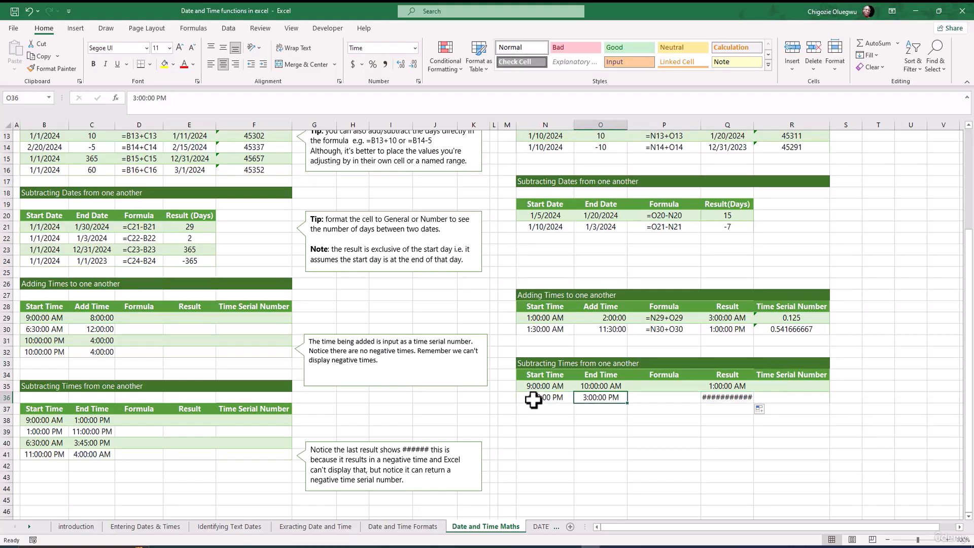
click(563, 400)
click(595, 400)
click(716, 400)
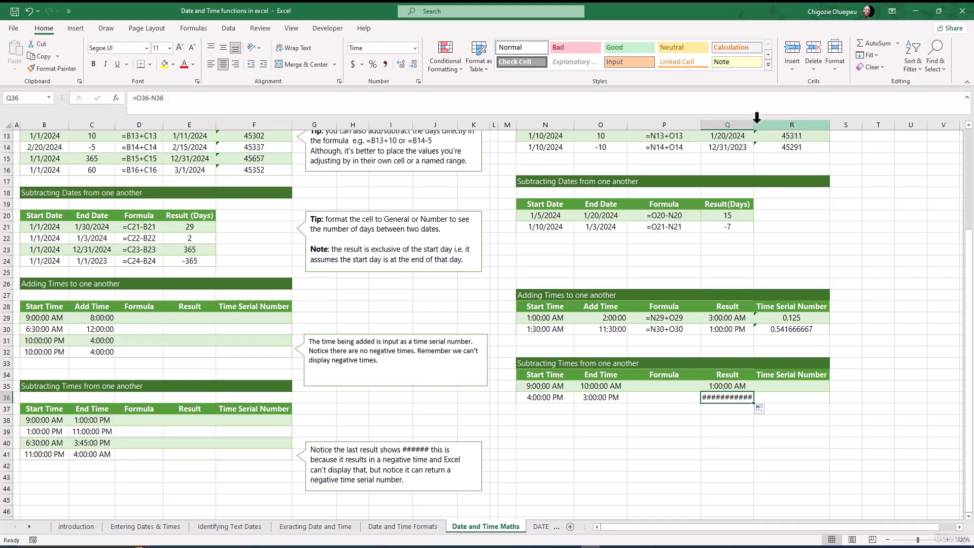
mouse_move(808, 121)
mouse_down()
mouse_move(837, 121)
mouse_move(823, 120)
mouse_up()
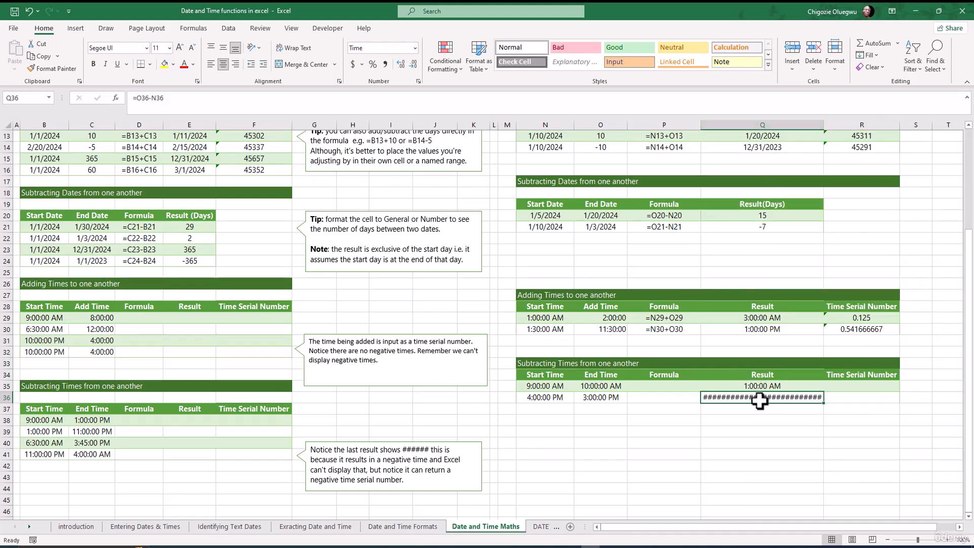
key(ctrl+z)
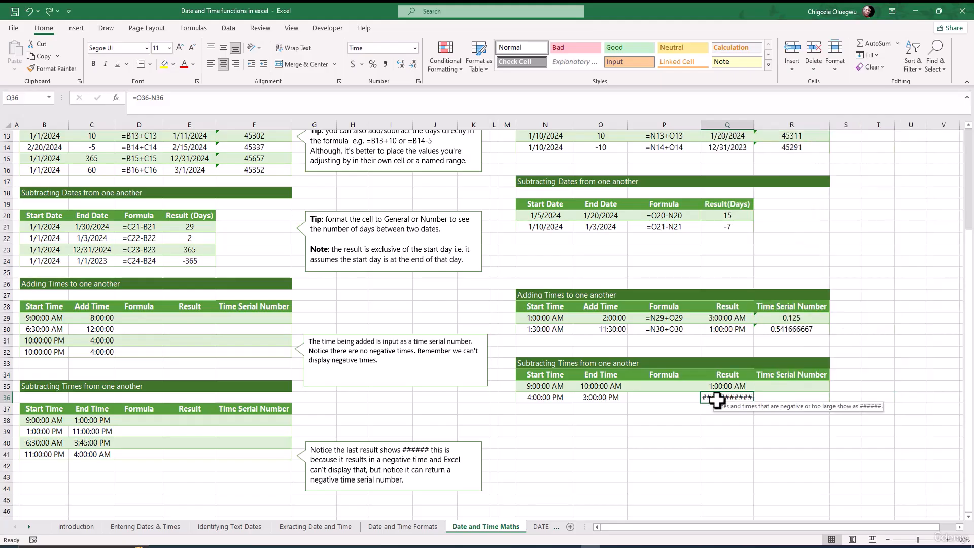
mouse_move(721, 399)
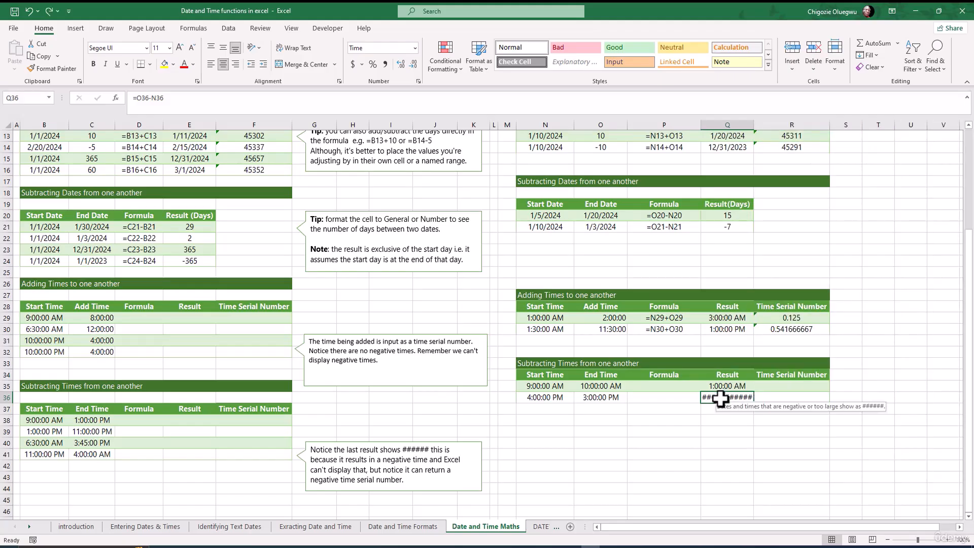
Step: Reference the first subtraction result in Time Serial Number cell R35 with the formula =Q35
click(764, 388)
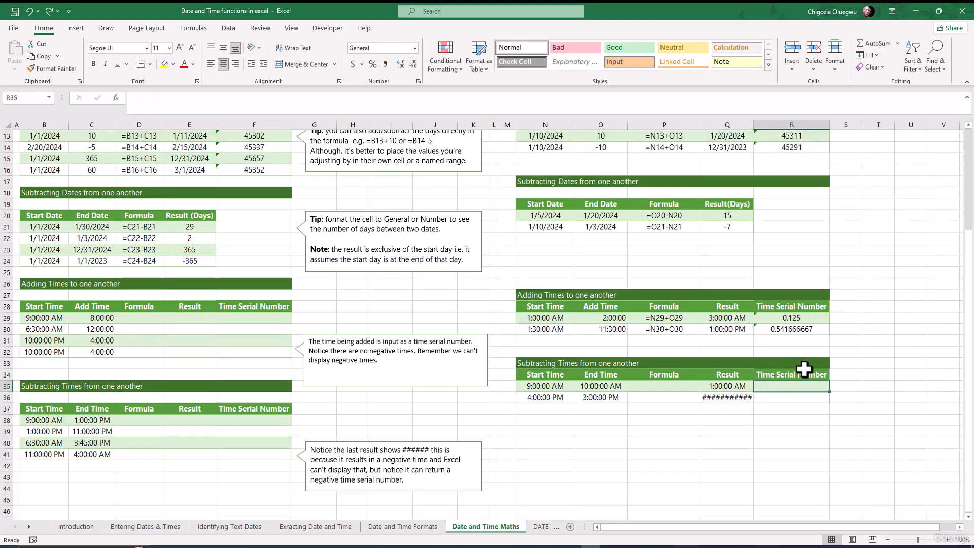
click(725, 398)
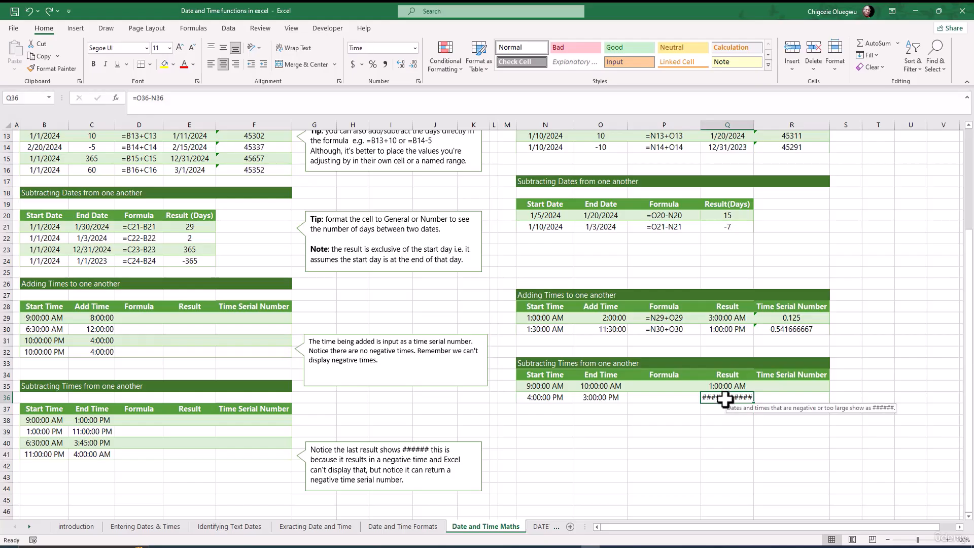
click(781, 385)
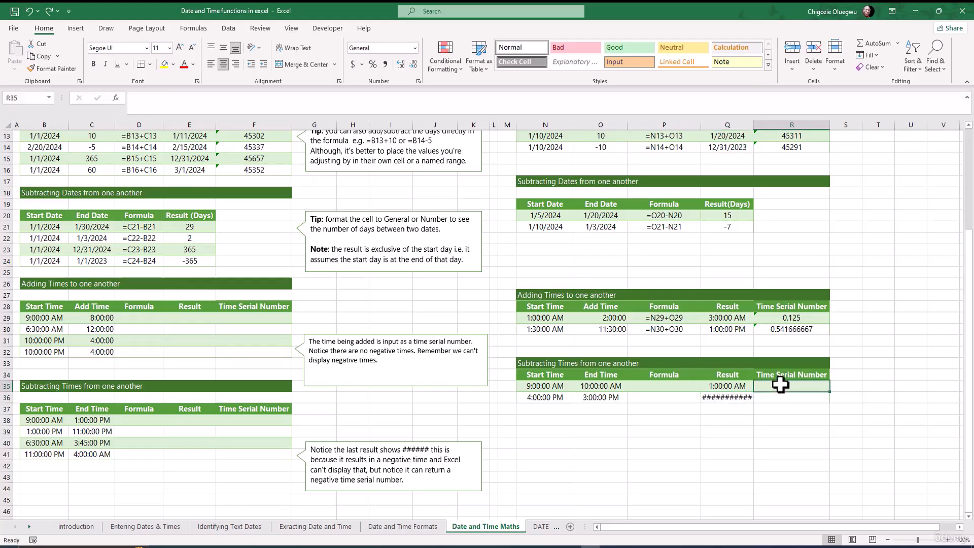
text(=)
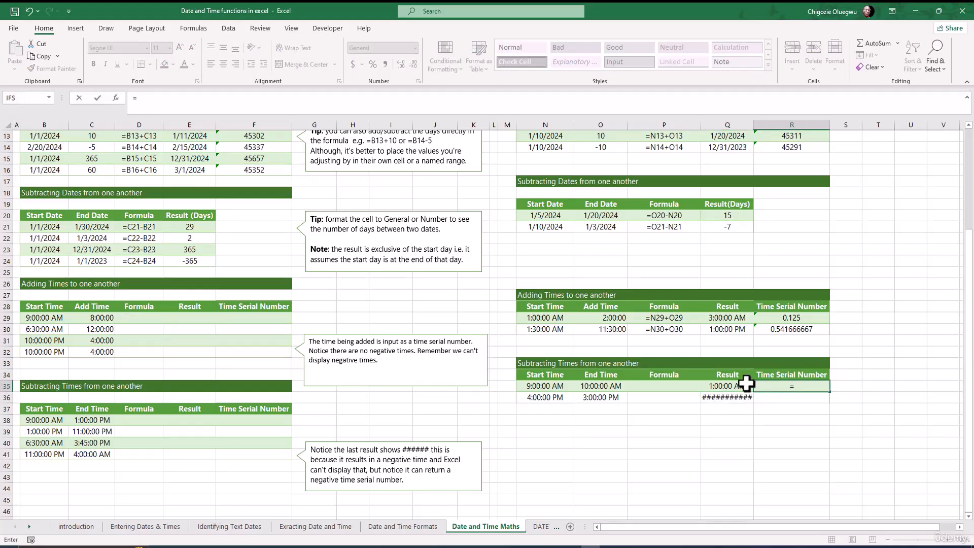
click(737, 385)
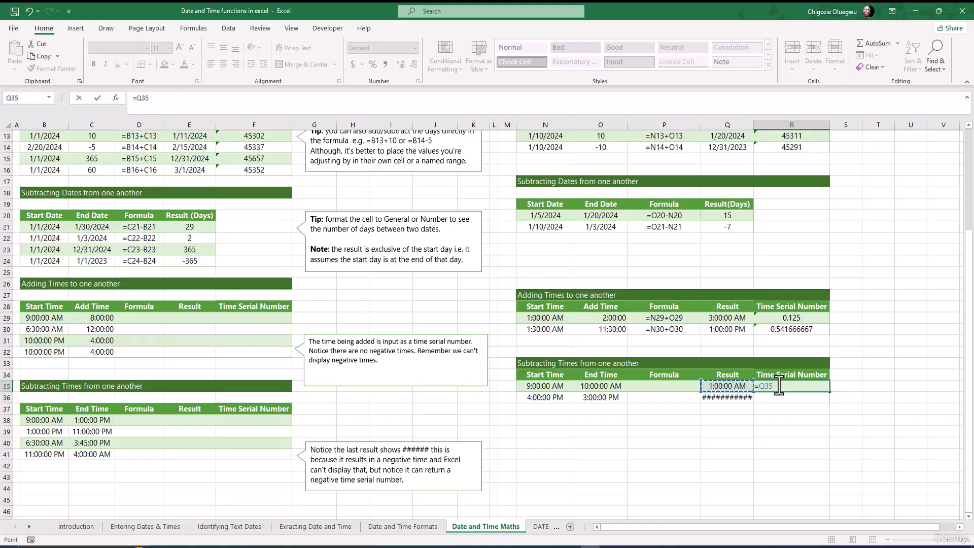
key(Return)
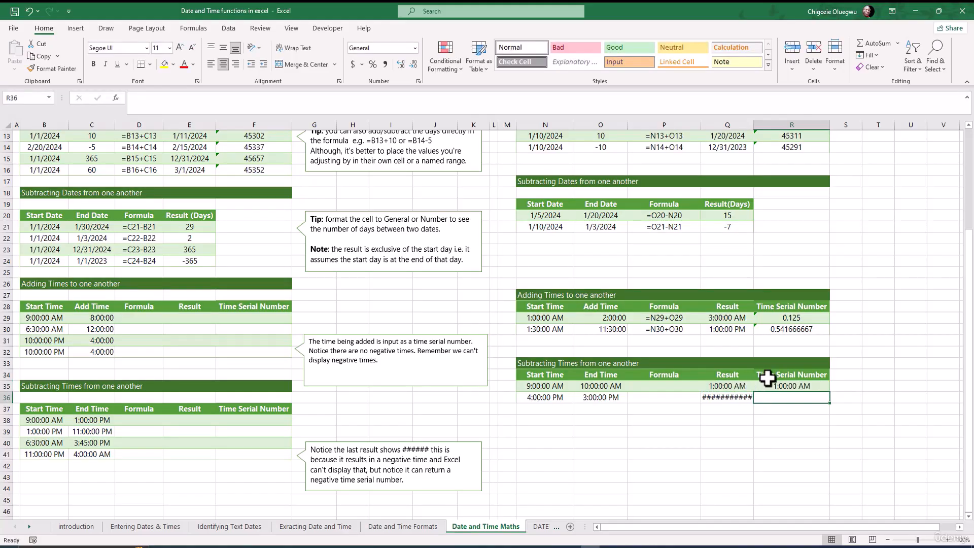
Step: Format cell R35 as General and fill its formula down to R36
click(792, 386)
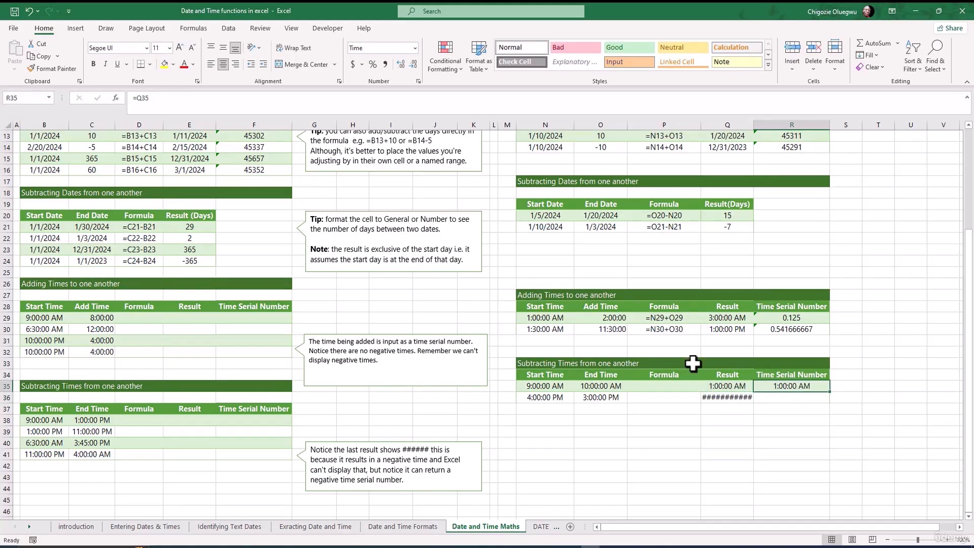
click(416, 47)
click(400, 72)
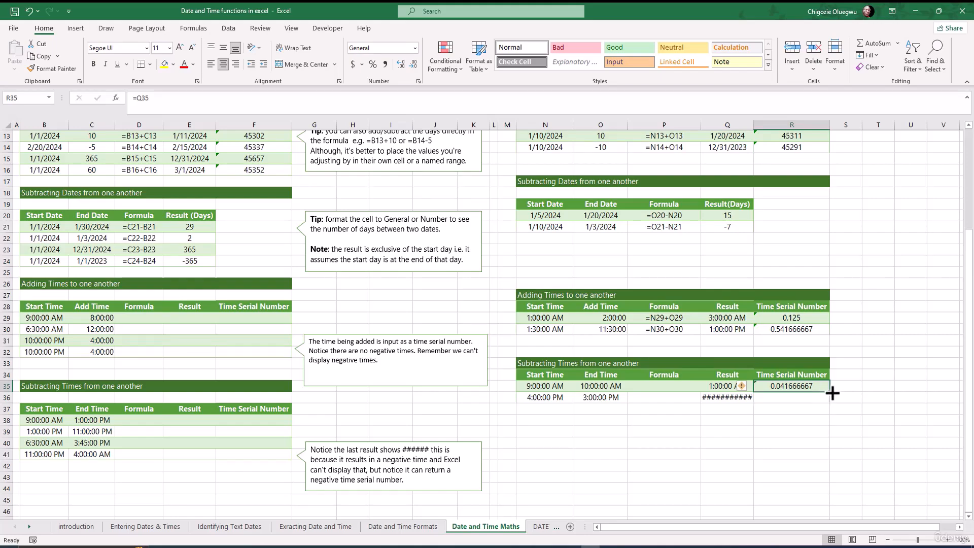
drag(830, 392, 778, 402)
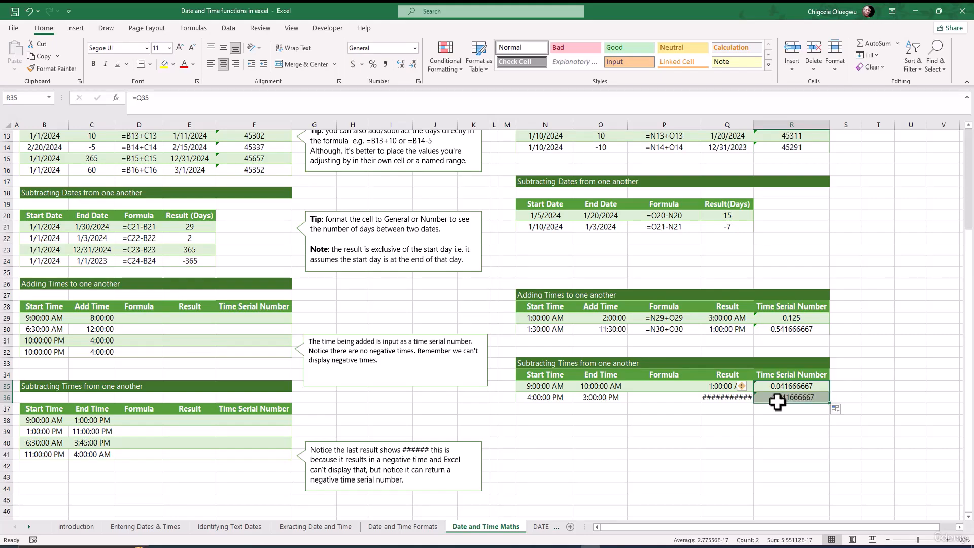
click(776, 399)
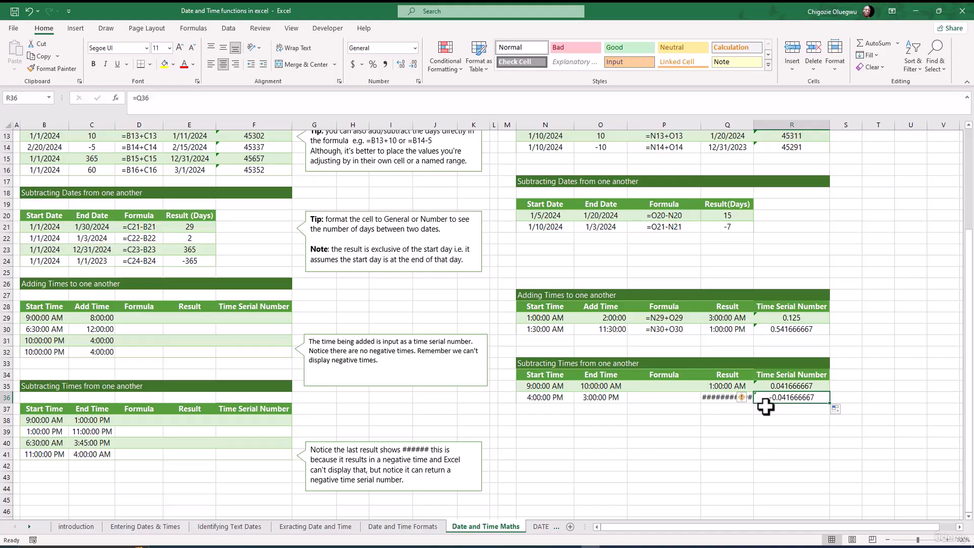
click(783, 406)
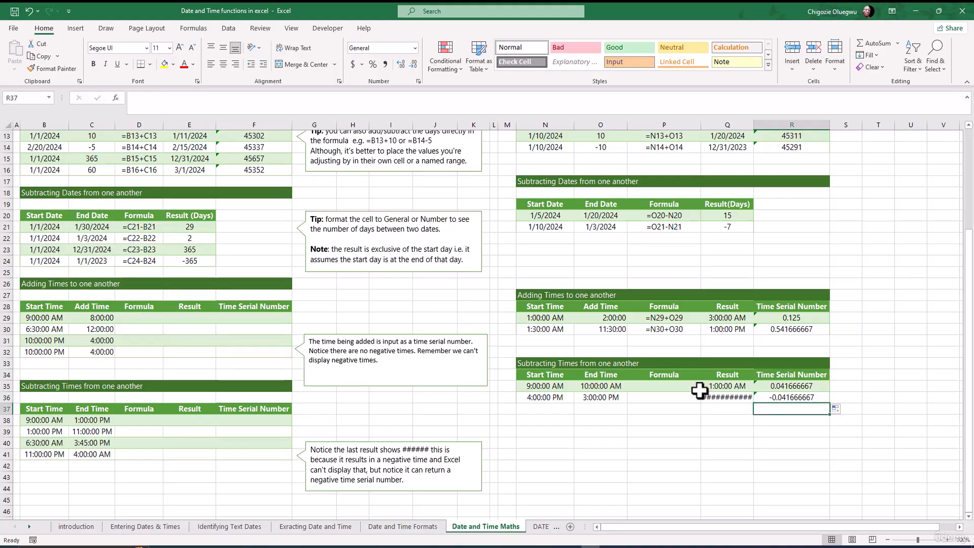
click(727, 399)
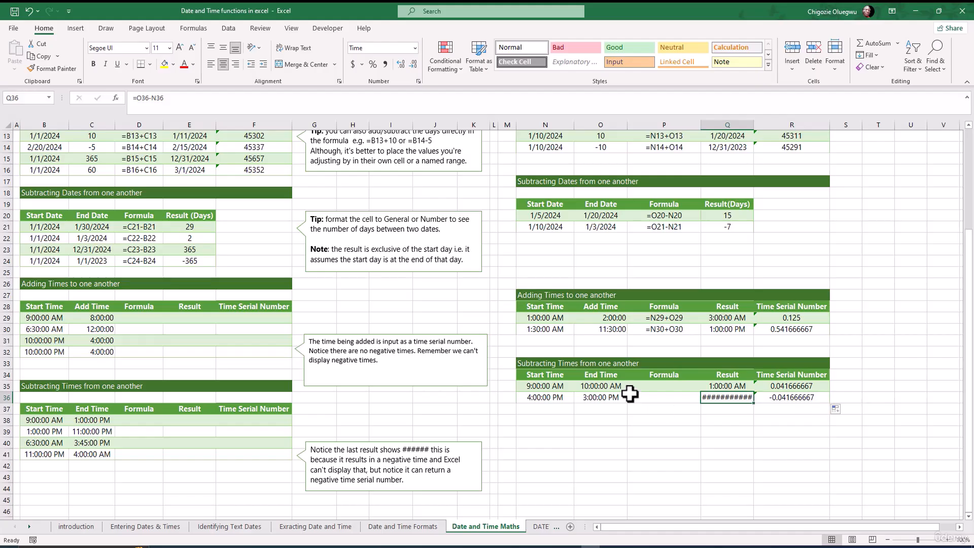
Step: Display the first time subtraction formula in Formula cell P35 with =FORMULATEXT(Q35)
click(658, 385)
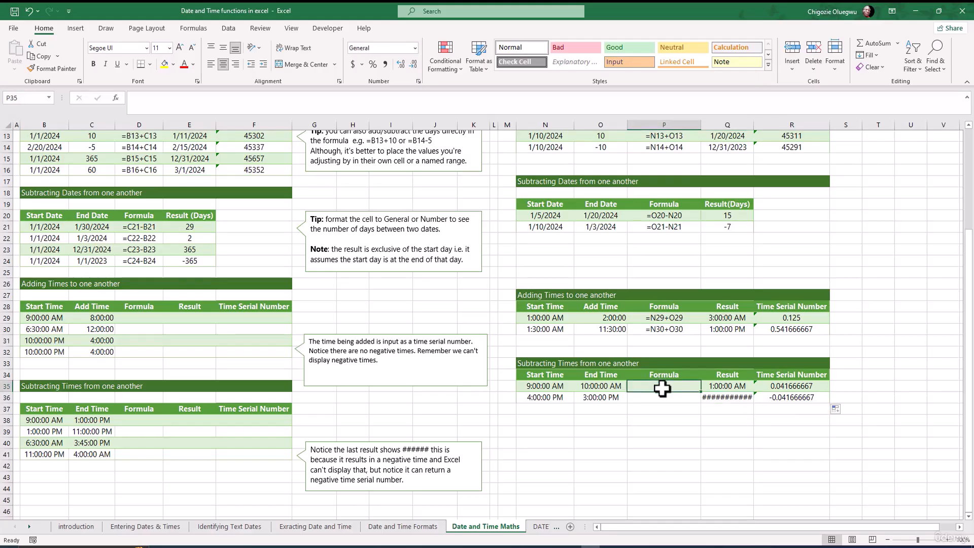
text(=)
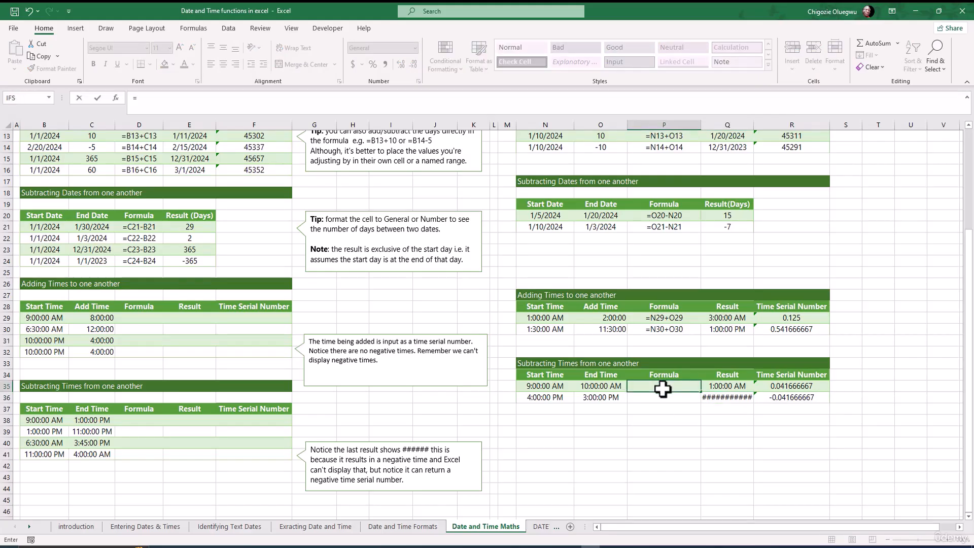
text(G)
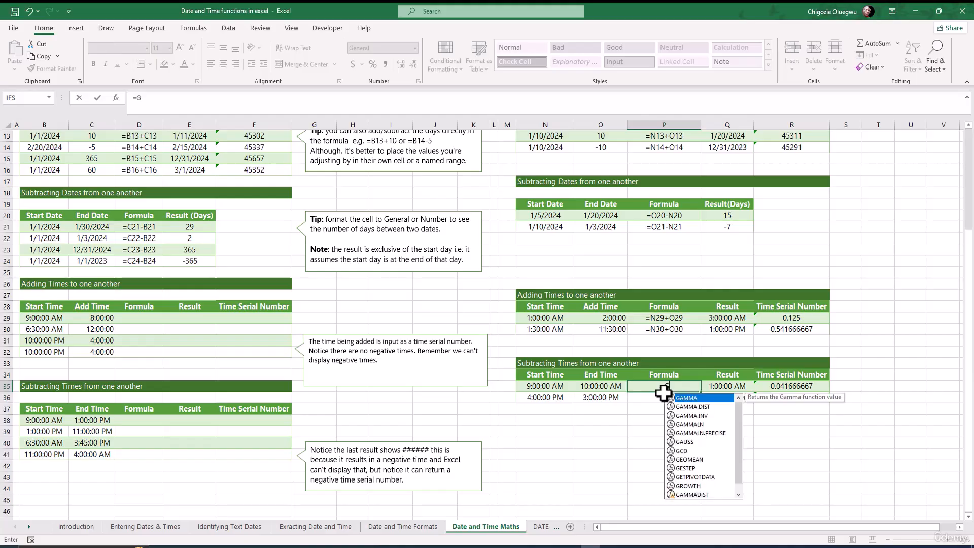
key(BackSpace)
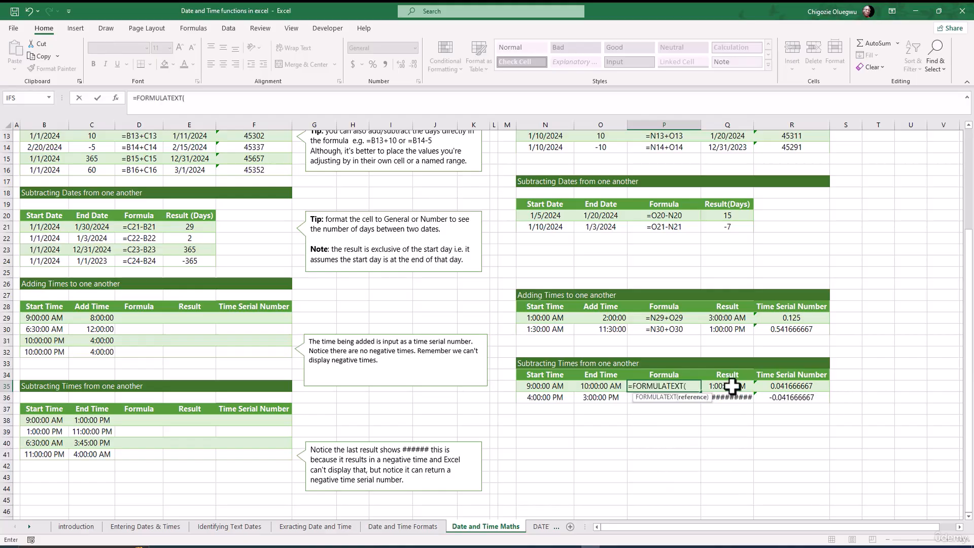
click(731, 388)
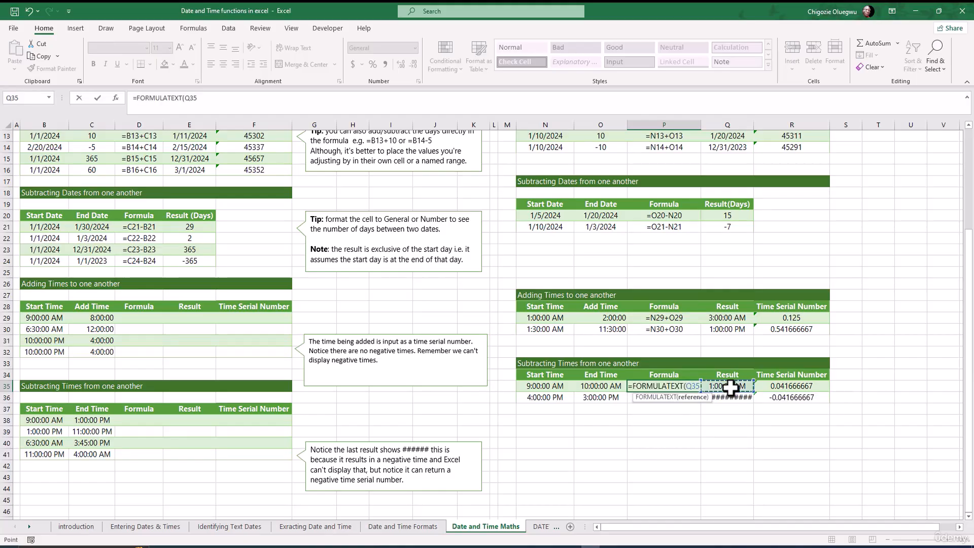
text())
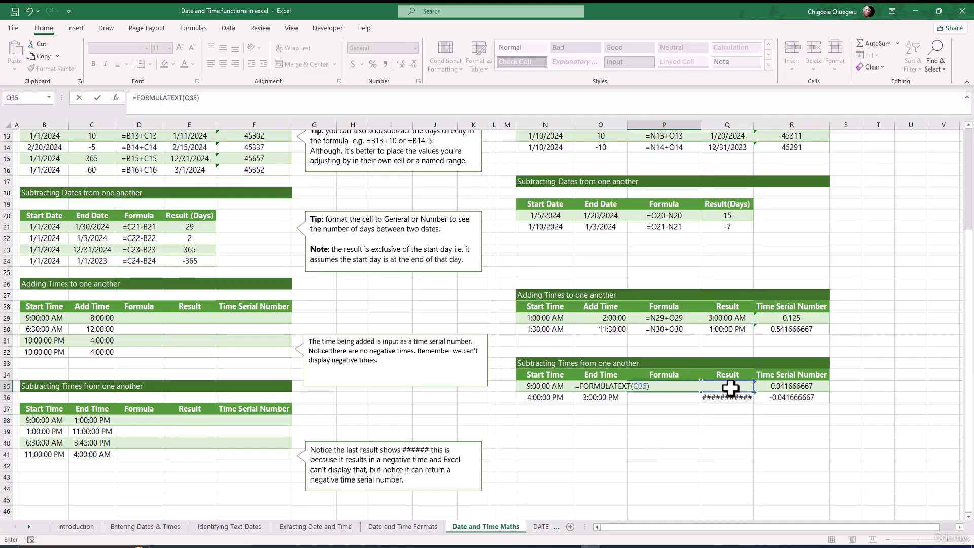
key(Return)
Step: Fill the FORMULATEXT formula from P35 down to P36
click(662, 377)
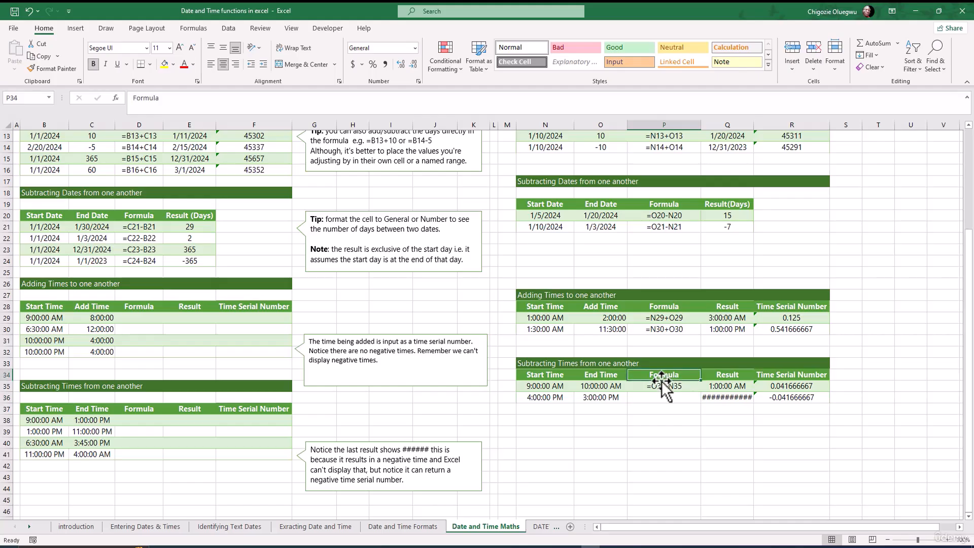
click(657, 388)
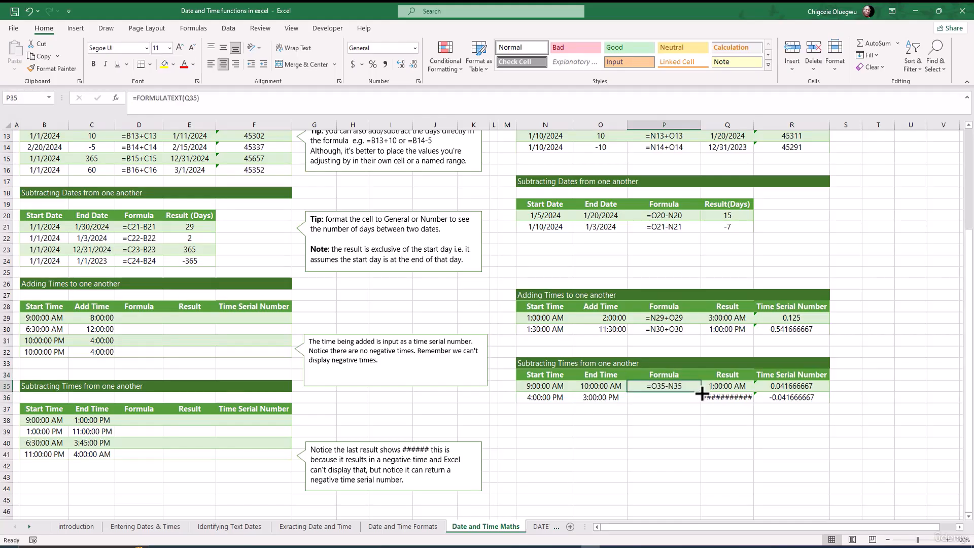
drag(702, 393, 698, 401)
click(675, 408)
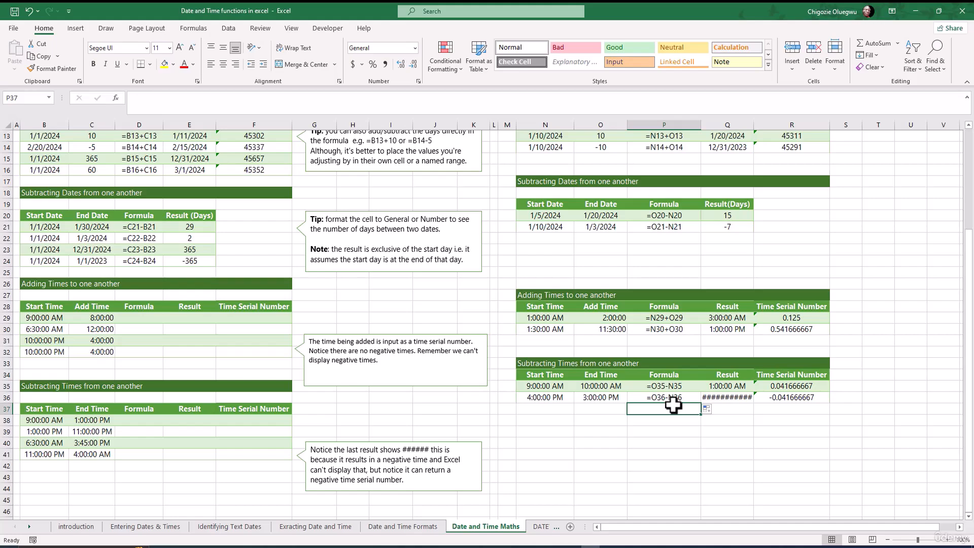
click(671, 397)
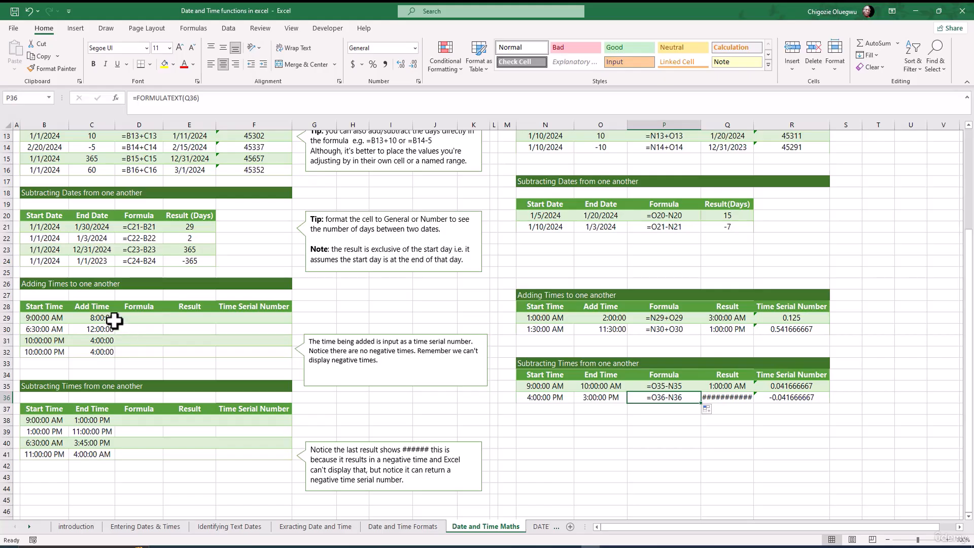
Step: Calculate the first result of the Adding Times practice table in E29 with =B29+C29
click(137, 307)
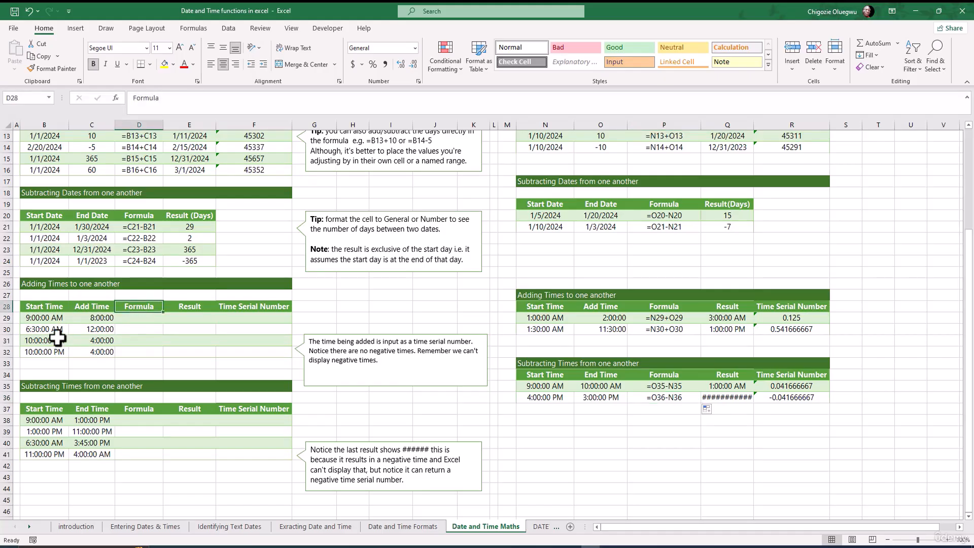
click(189, 318)
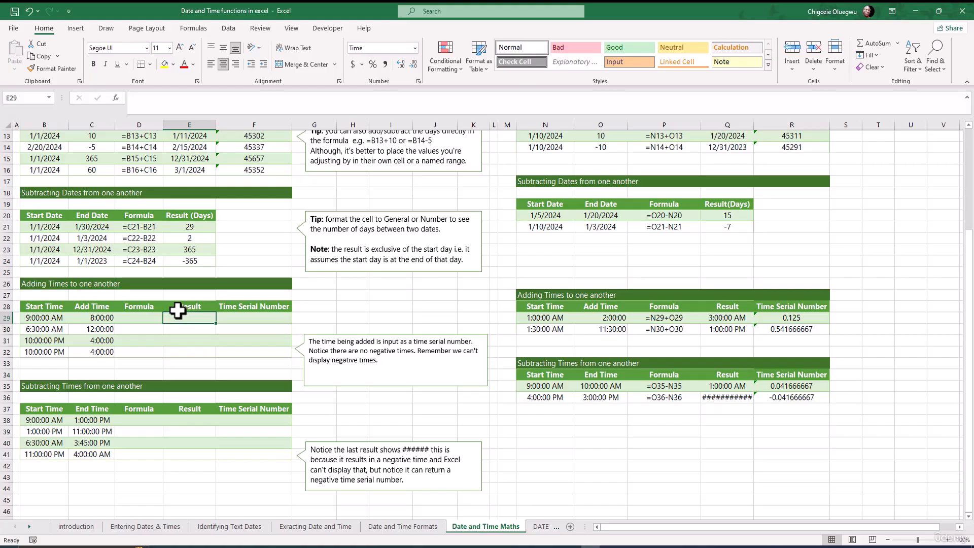
text(=)
click(39, 319)
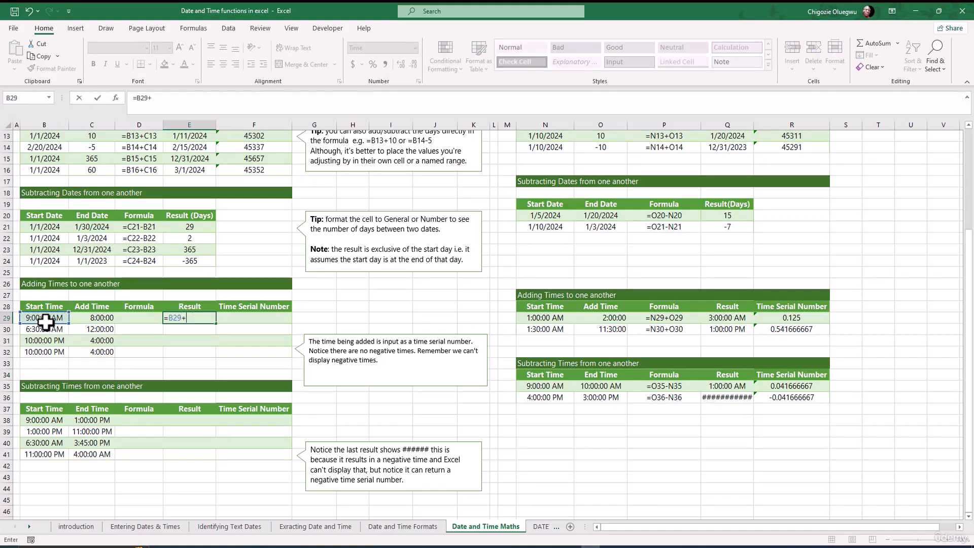
text(+)
click(100, 318)
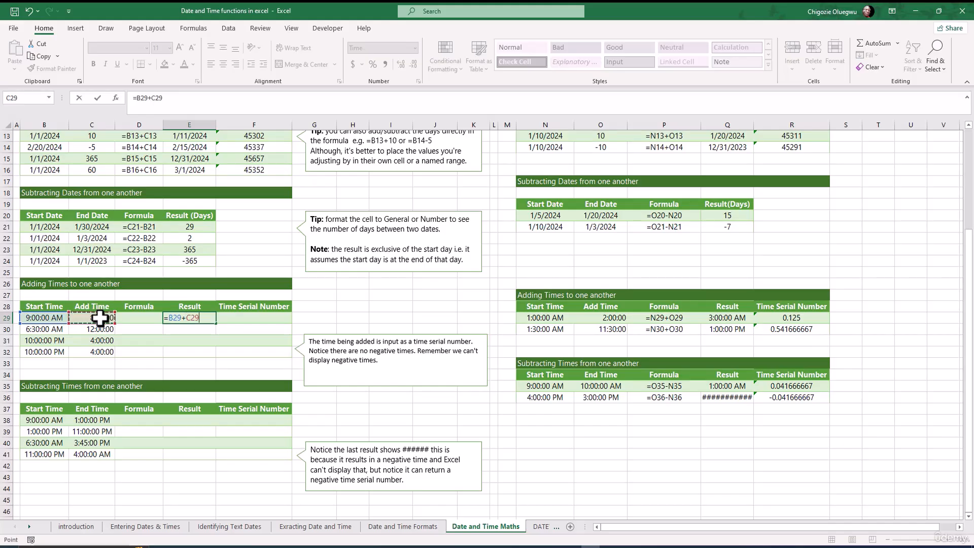
key(Return)
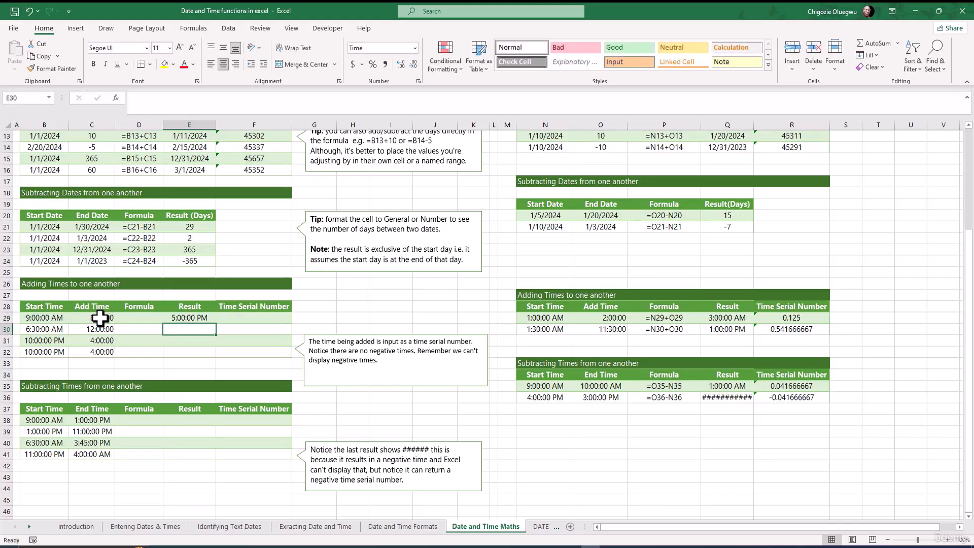
Step: Fill the time addition formula from E29 down to E32
click(193, 318)
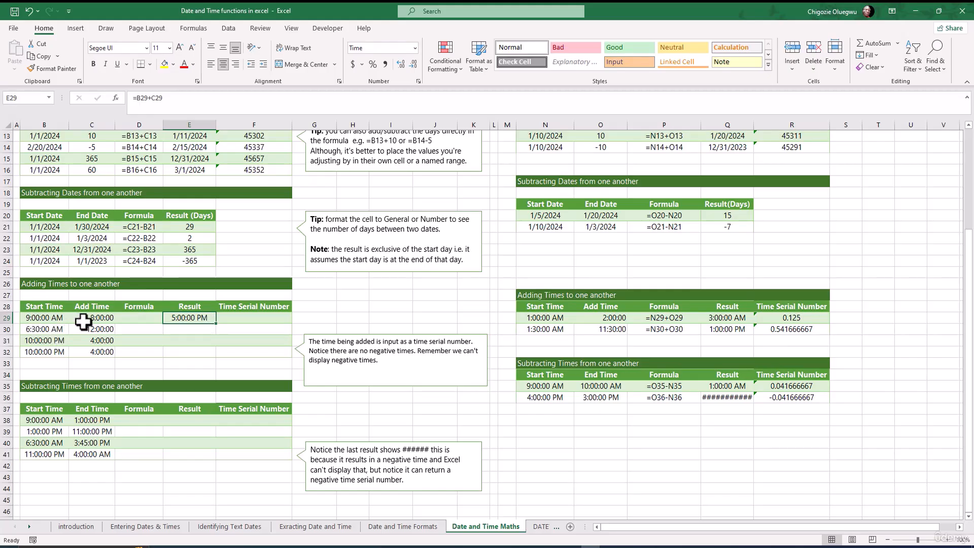
click(190, 330)
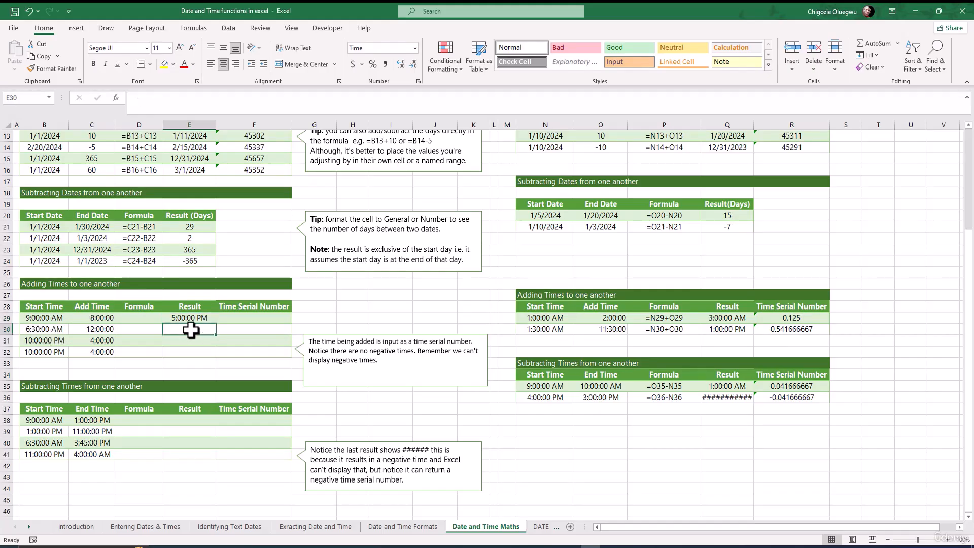
click(194, 319)
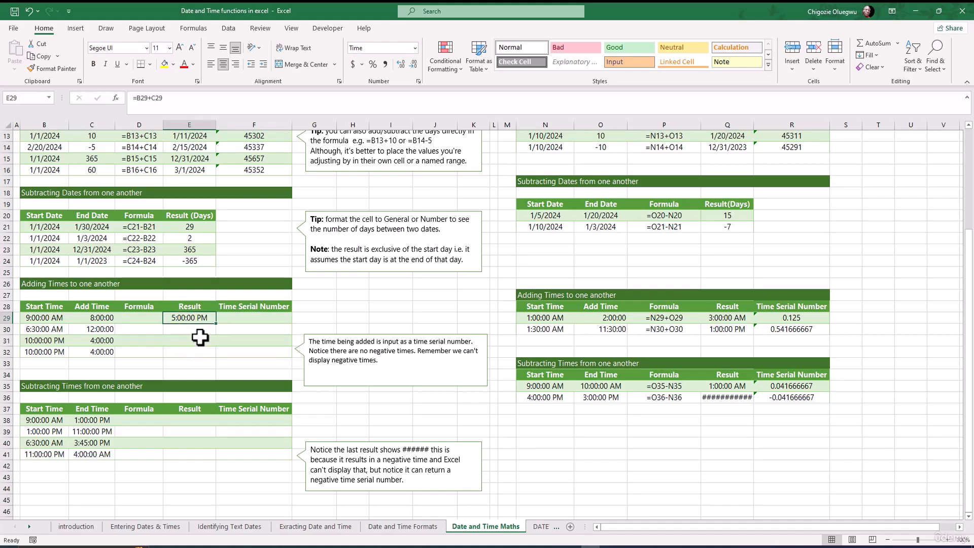
double_click(215, 324)
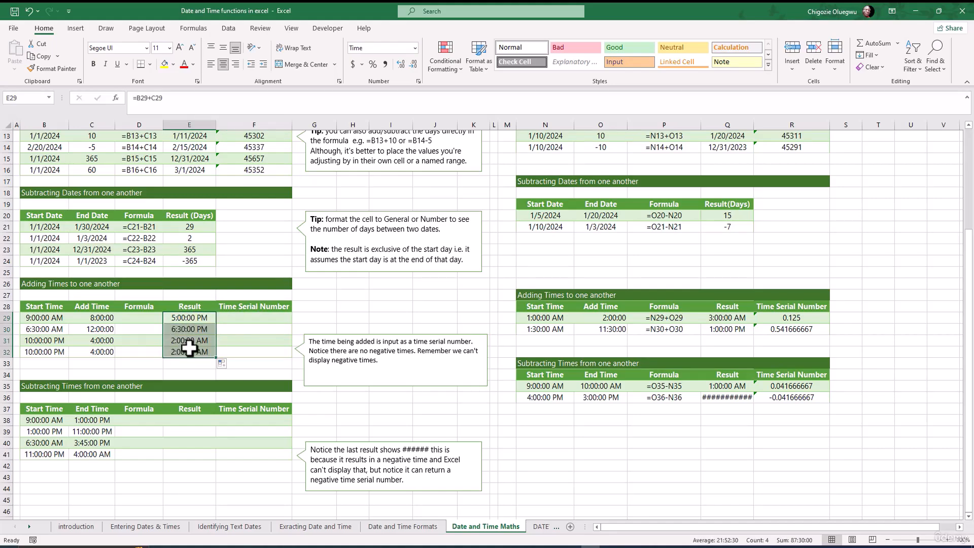
click(223, 365)
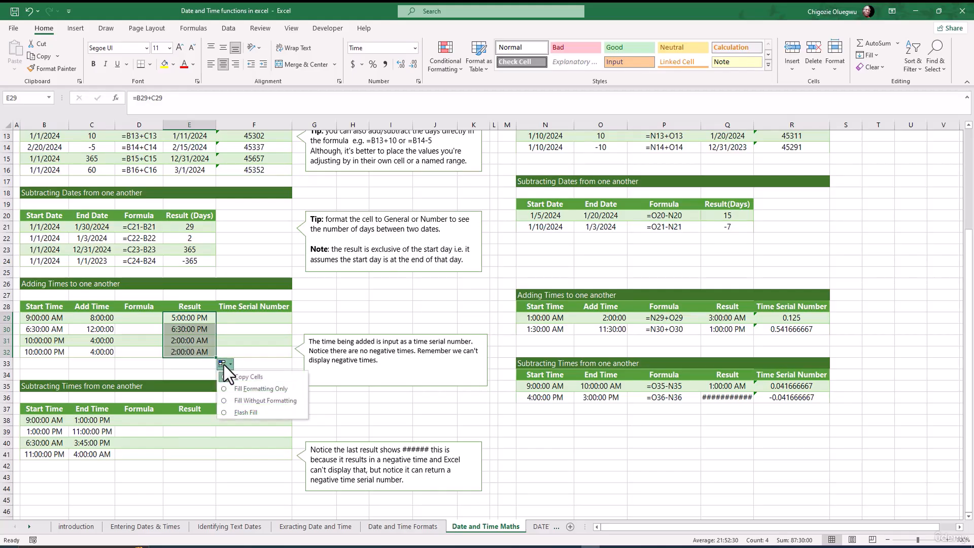
click(249, 411)
Step: Check the time addition results in E30 to E32 against their start times and added times
click(193, 351)
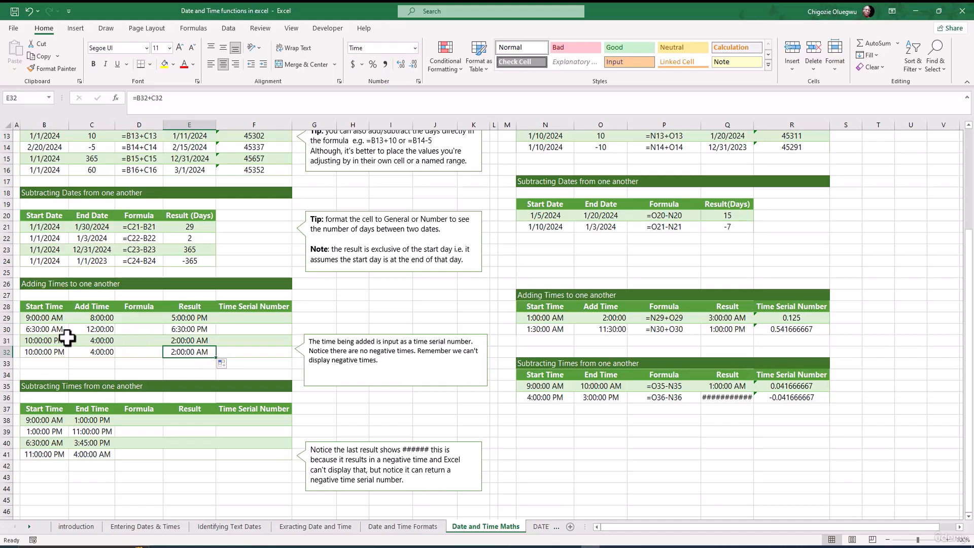
click(98, 329)
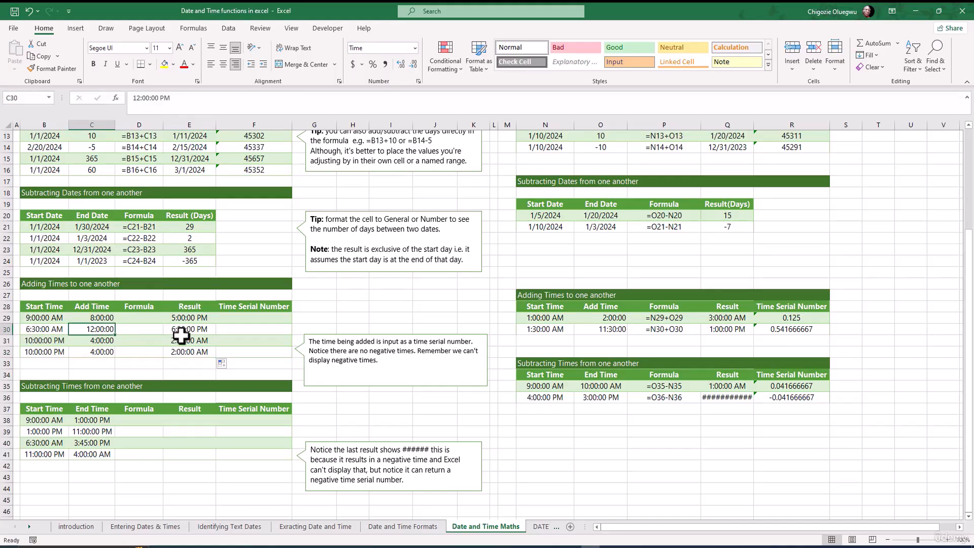
click(198, 331)
click(30, 341)
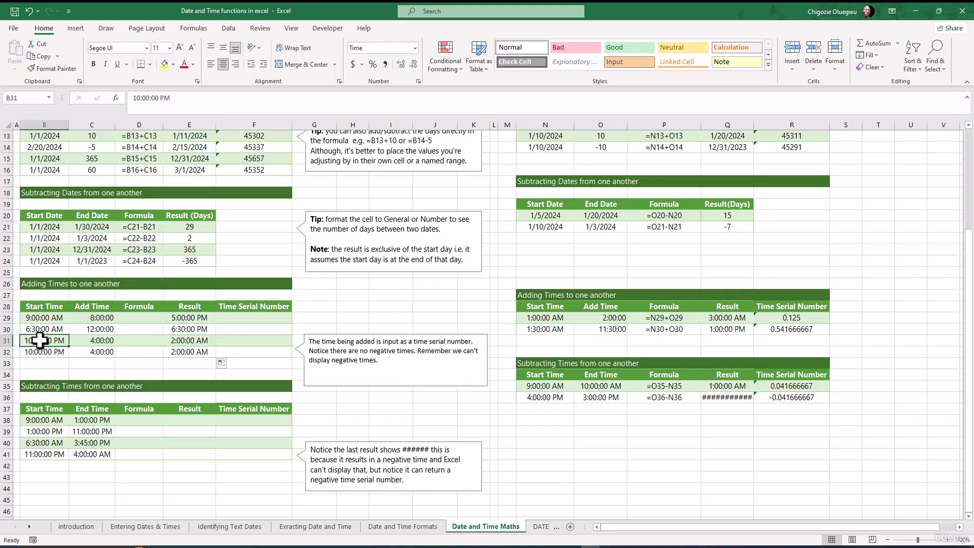
click(95, 341)
click(187, 340)
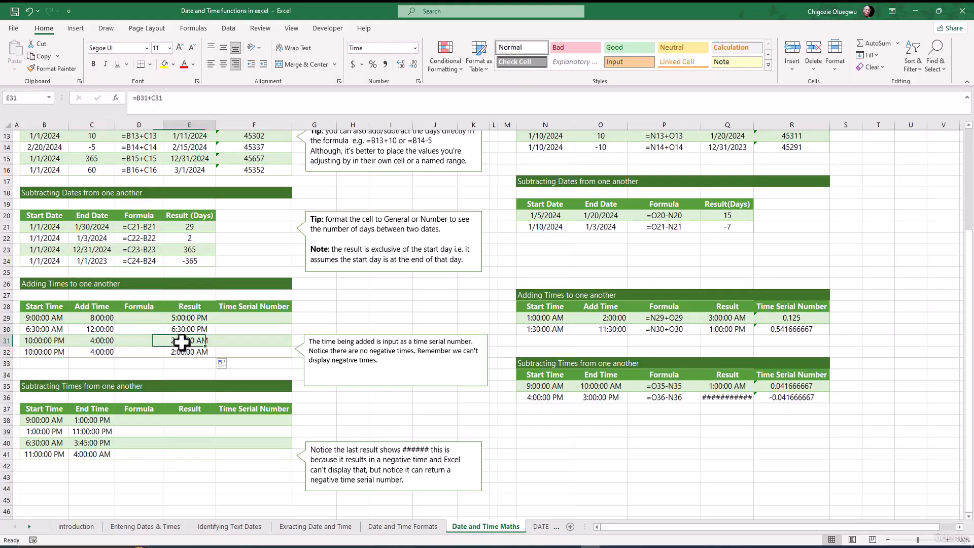
click(47, 353)
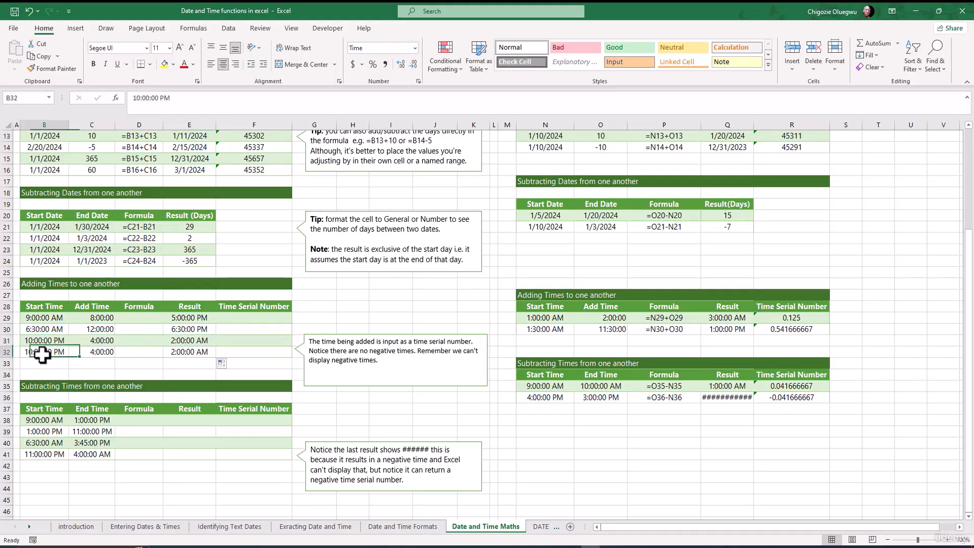
click(99, 351)
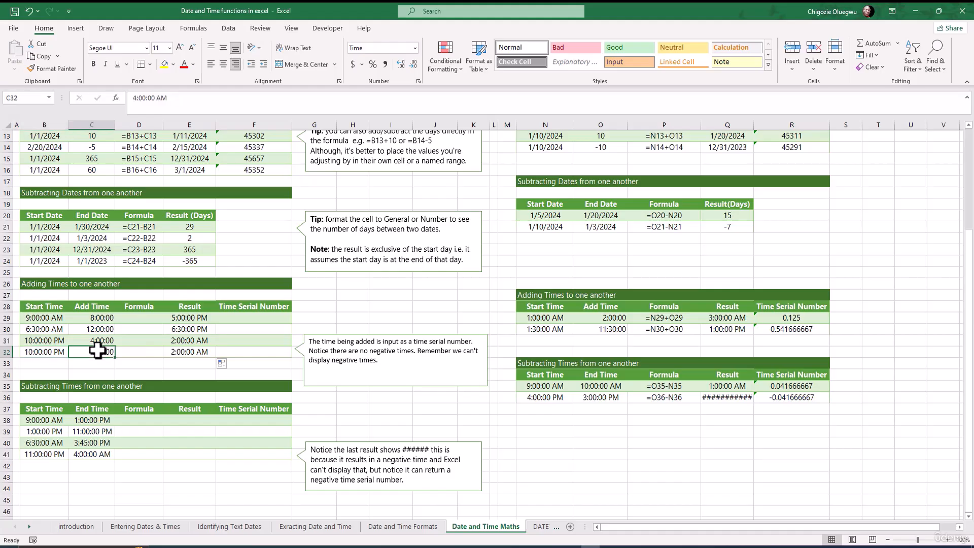
click(203, 353)
Step: Set the added time in C32 to 10:00:00 and check the result in E32
click(97, 353)
double_click(79, 352)
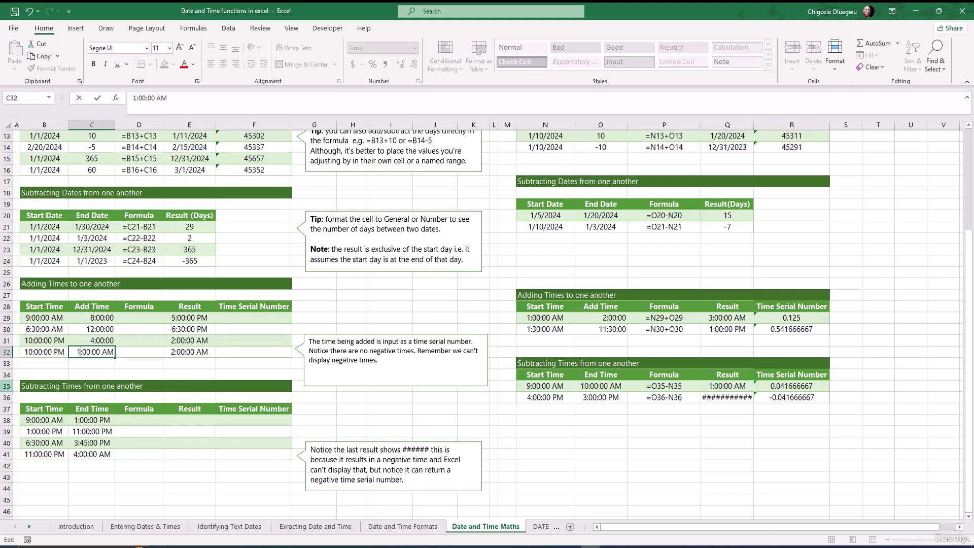
key(Return)
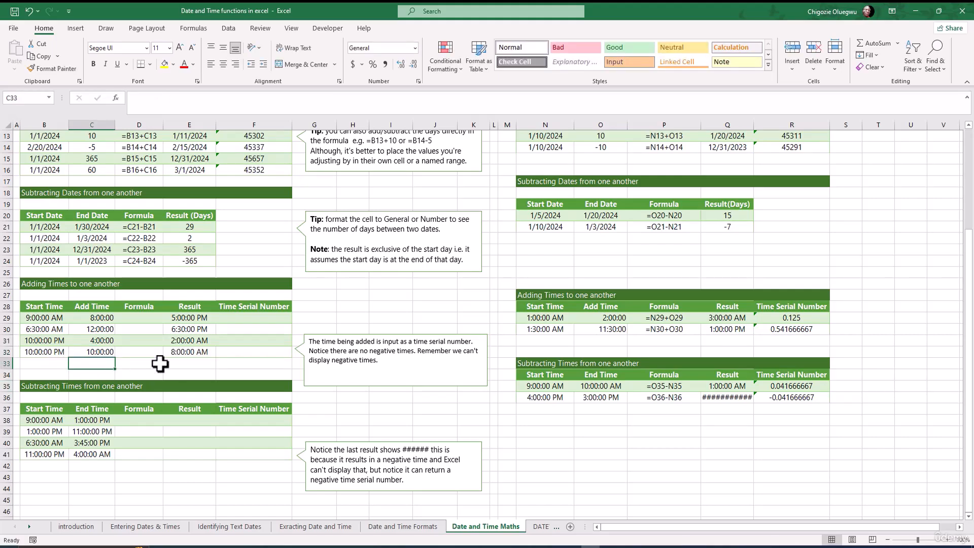
click(175, 351)
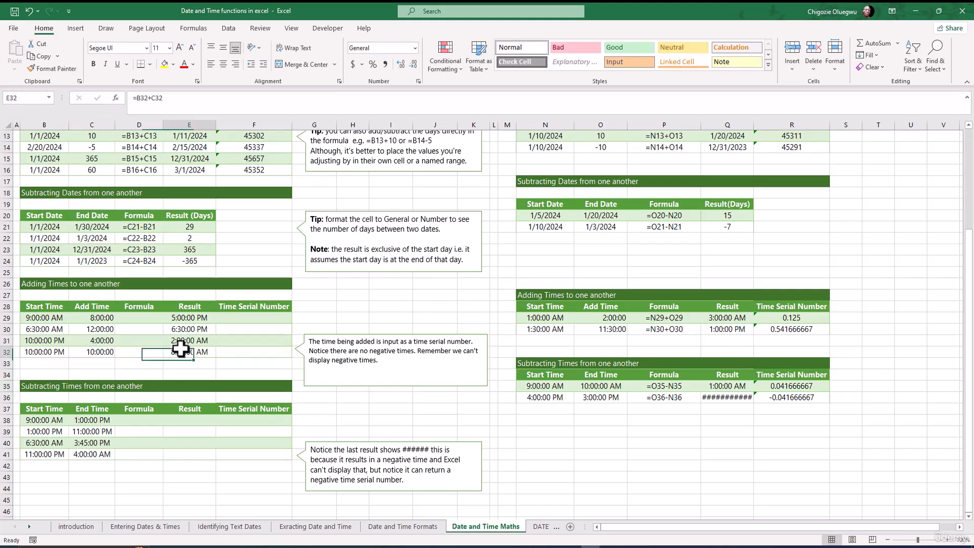
click(96, 355)
click(181, 356)
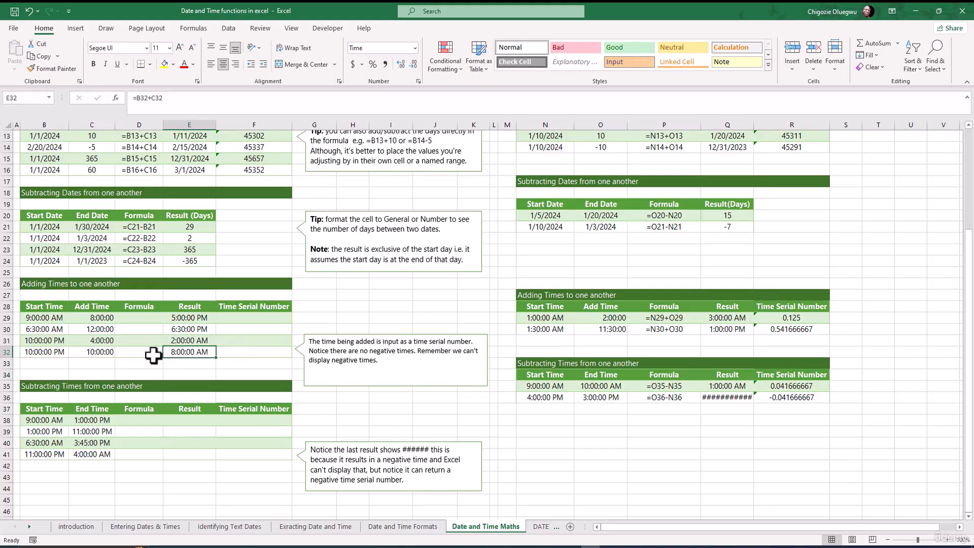
Step: Reference the first time addition result in F29 with =E29 and format F29 as General
click(242, 317)
text(=)
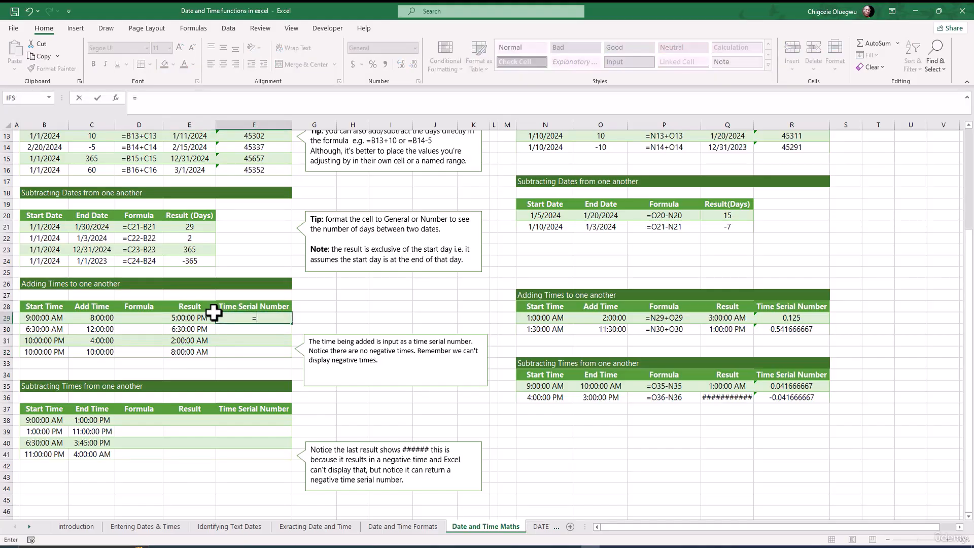
click(188, 316)
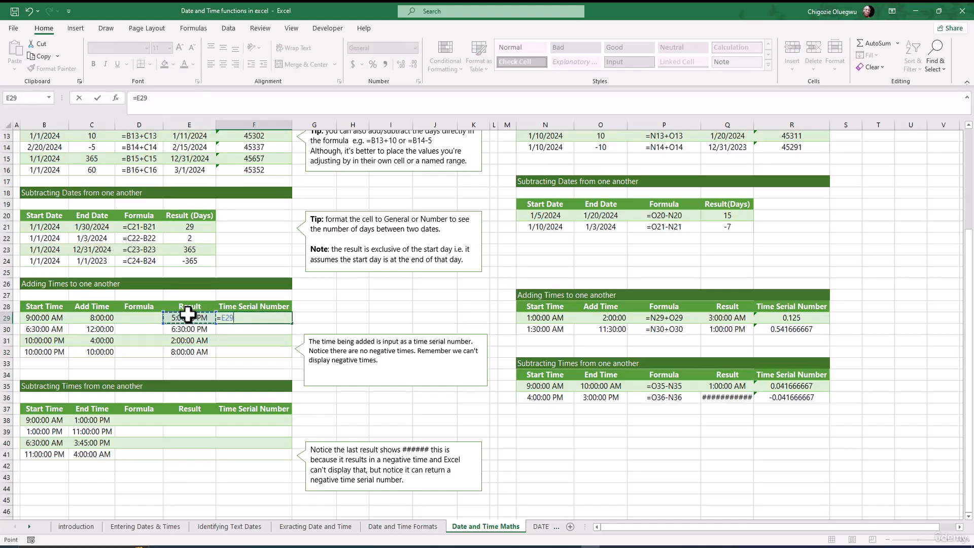
key(Return)
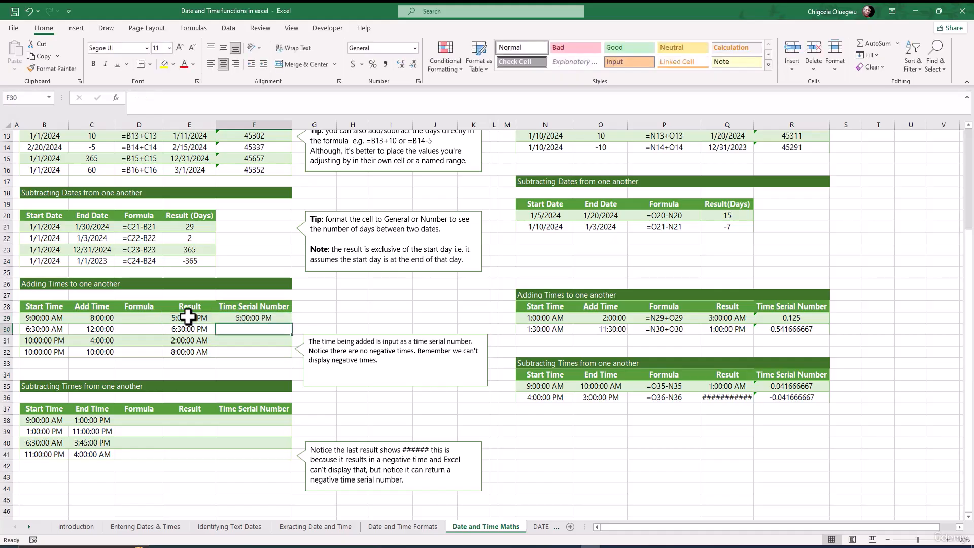
click(246, 317)
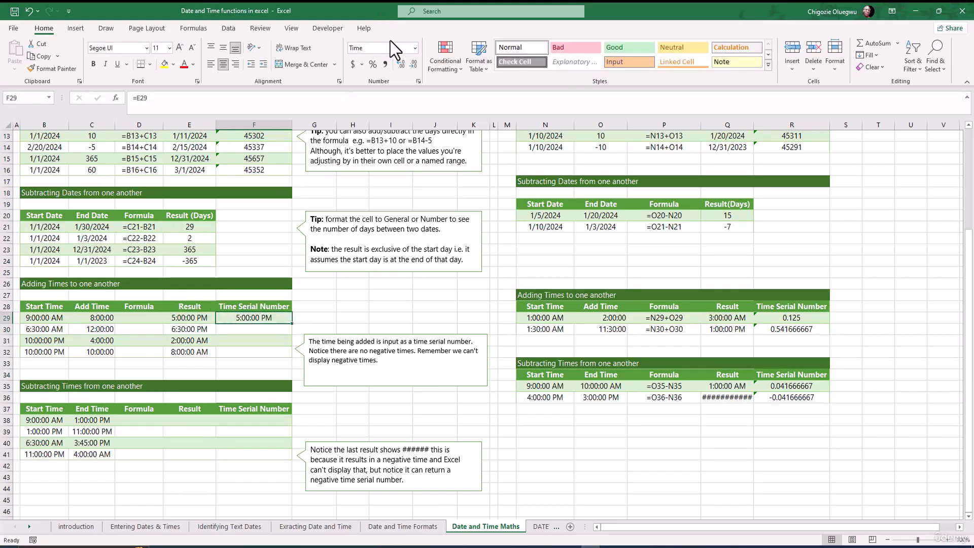
click(415, 47)
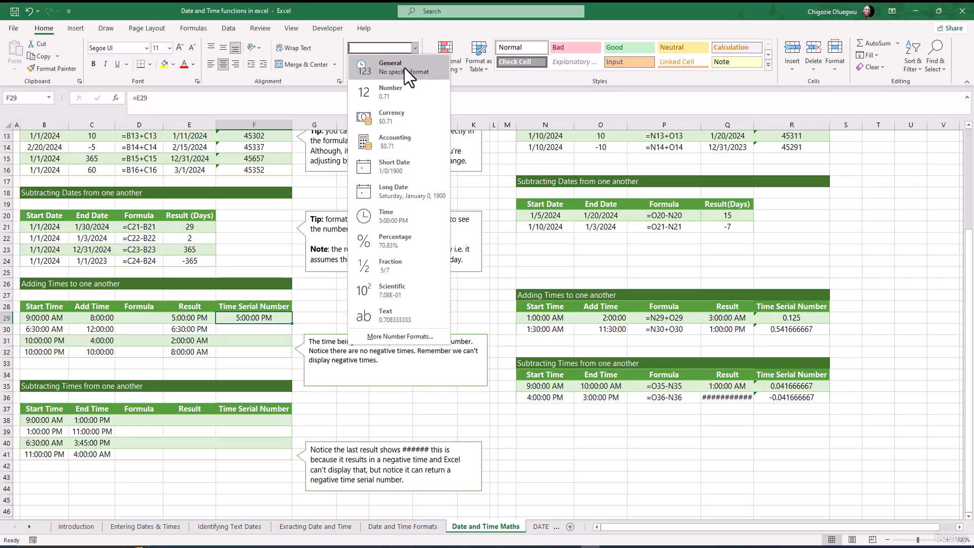
click(403, 68)
click(250, 327)
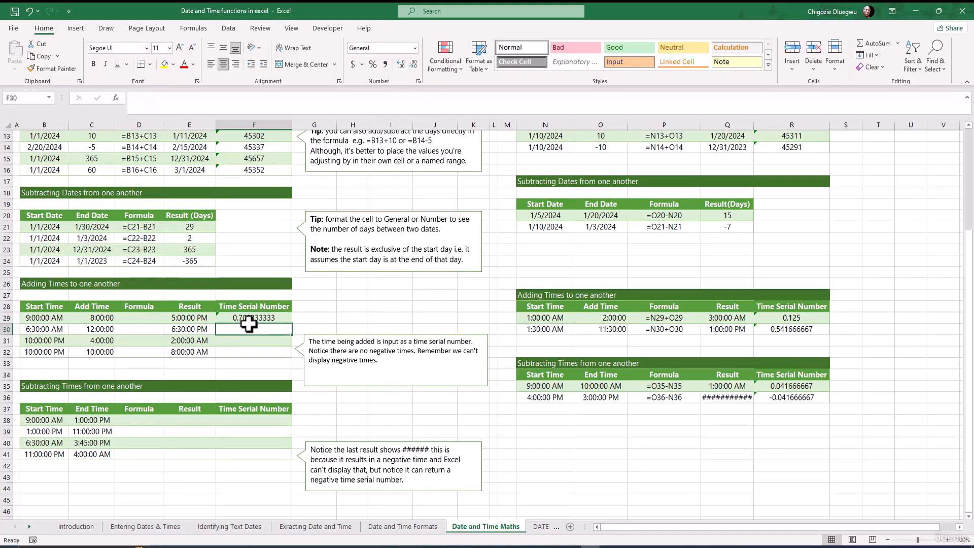
Step: Fill the time serial number formula from F29 down to F32 without formatting
click(251, 318)
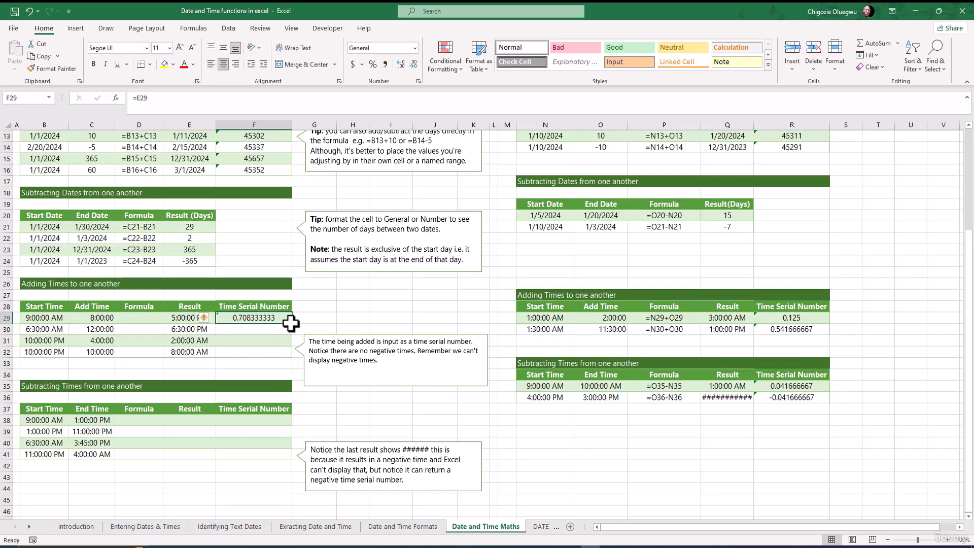
double_click(292, 323)
click(298, 364)
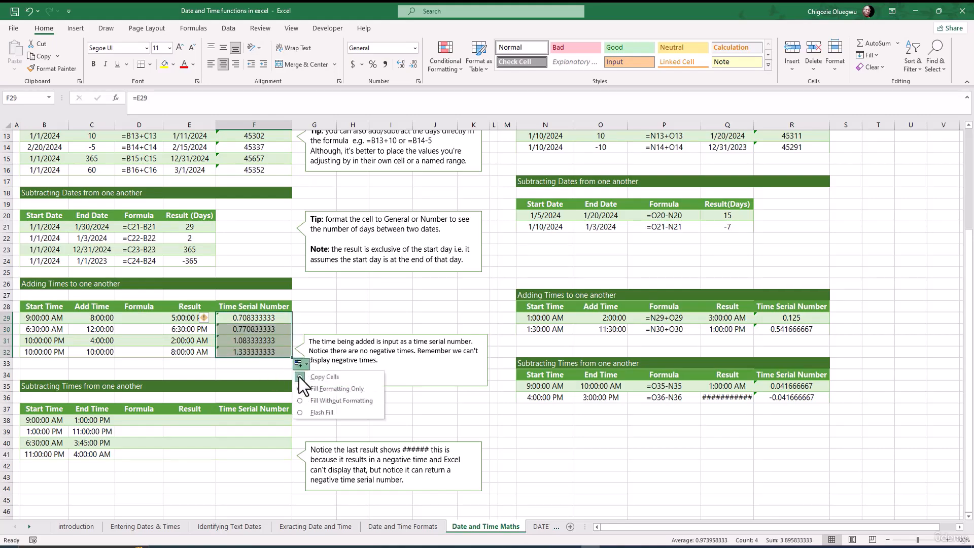
click(317, 400)
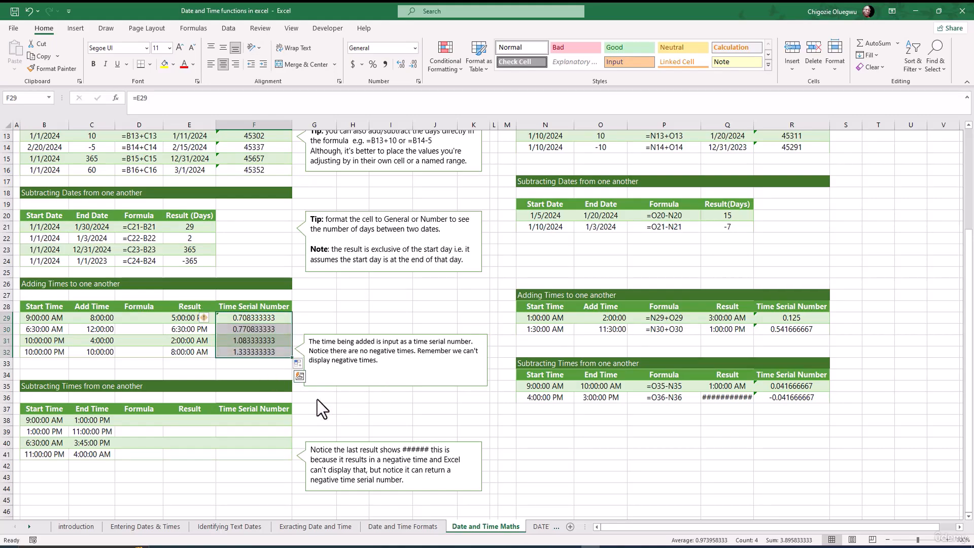
click(258, 355)
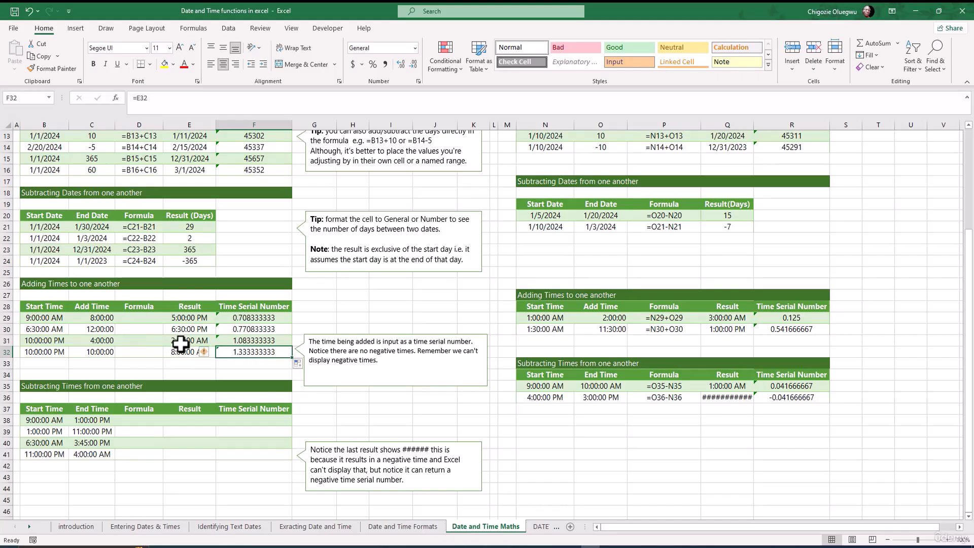
Step: Display the formula behind E29 as text in D29 with =FORMULATEXT(E29)
click(137, 319)
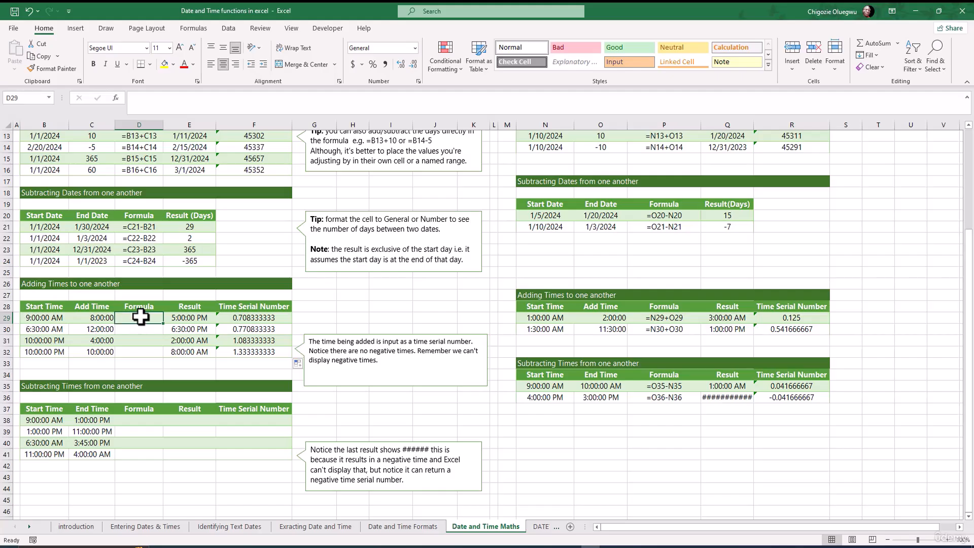
click(134, 107)
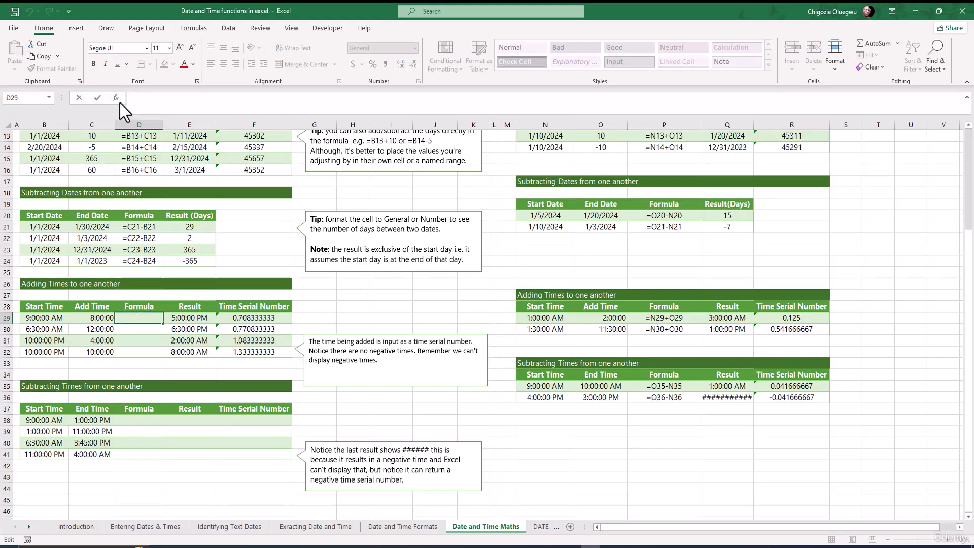
text(=)
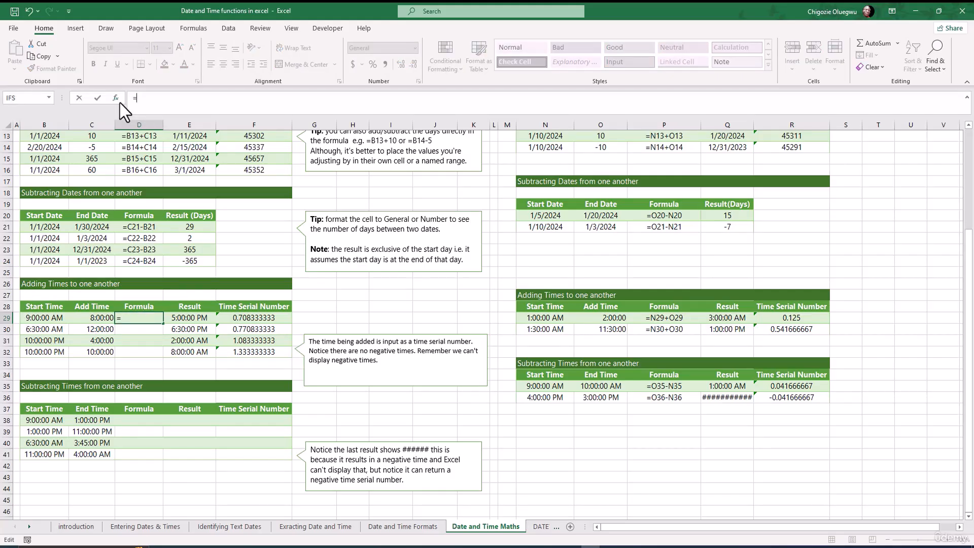
text(FORMULATEXT()
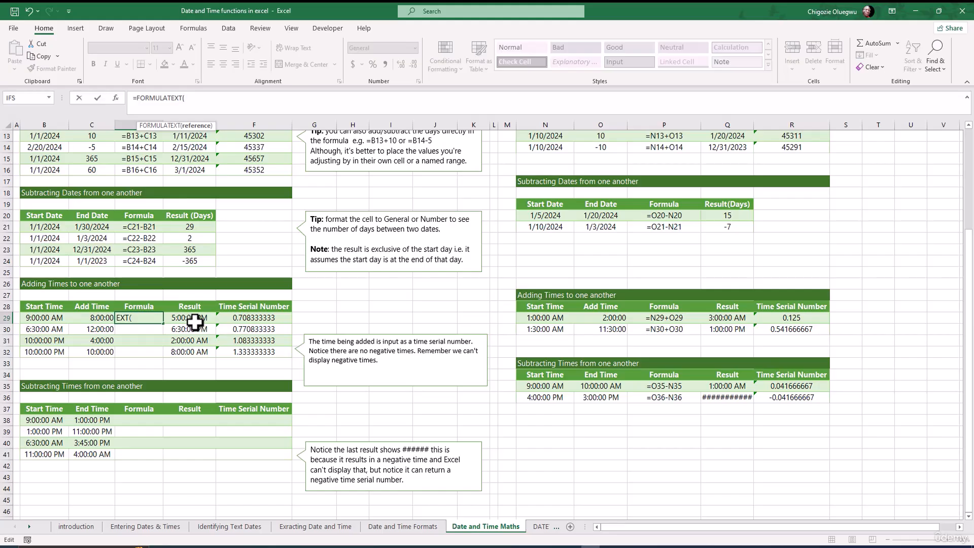
click(192, 318)
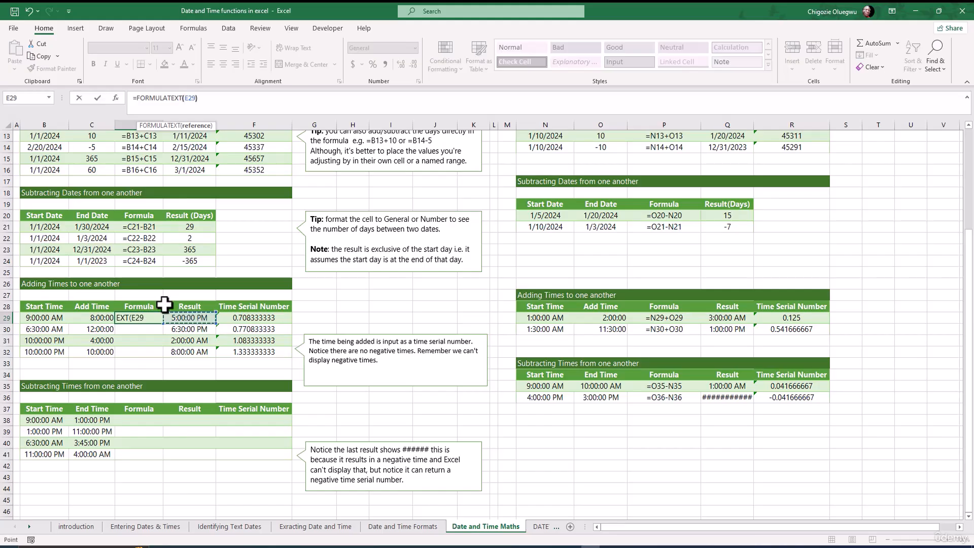
text())
key(Return)
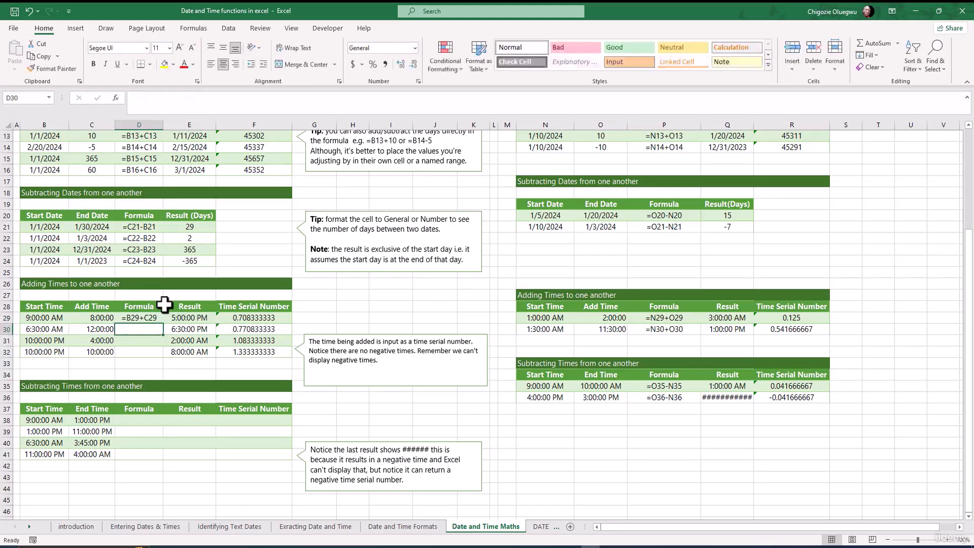
Step: Fill the FORMULATEXT formula from D29 down to D32 without formatting and check the filled cells
click(138, 318)
drag(162, 323, 155, 356)
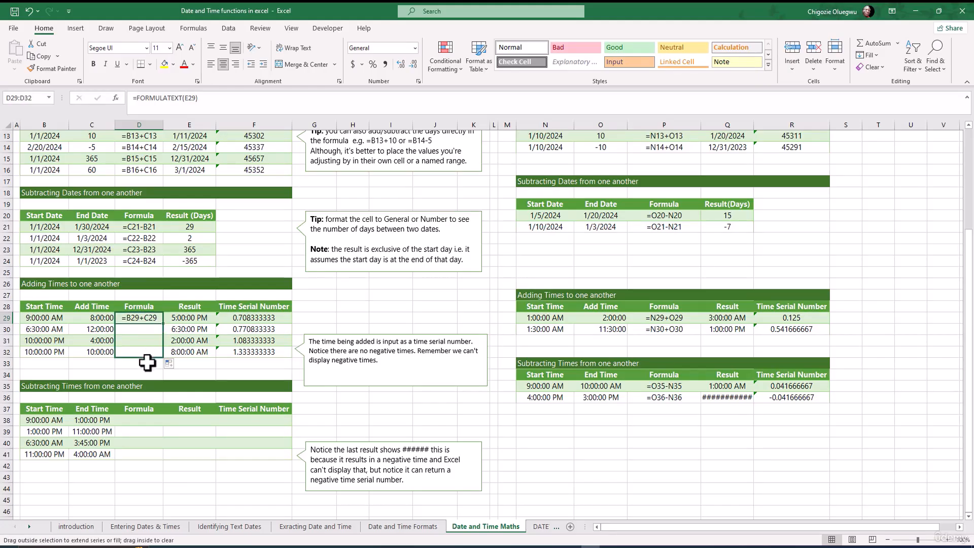
click(170, 363)
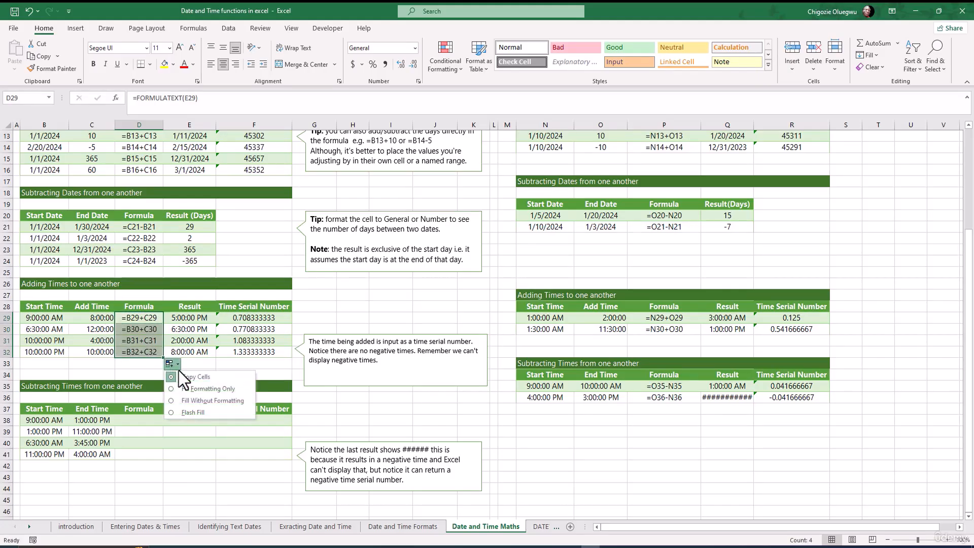
click(198, 398)
click(139, 343)
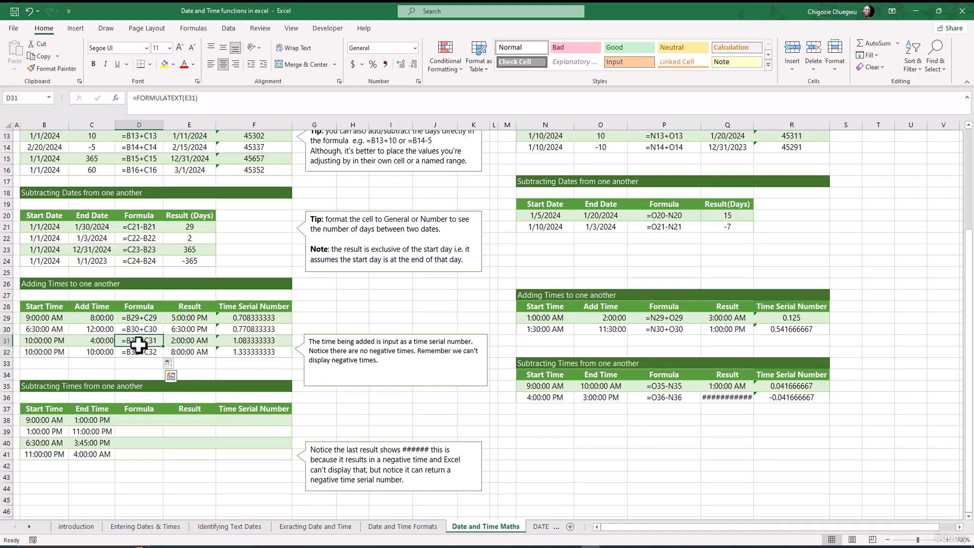
key(Down)
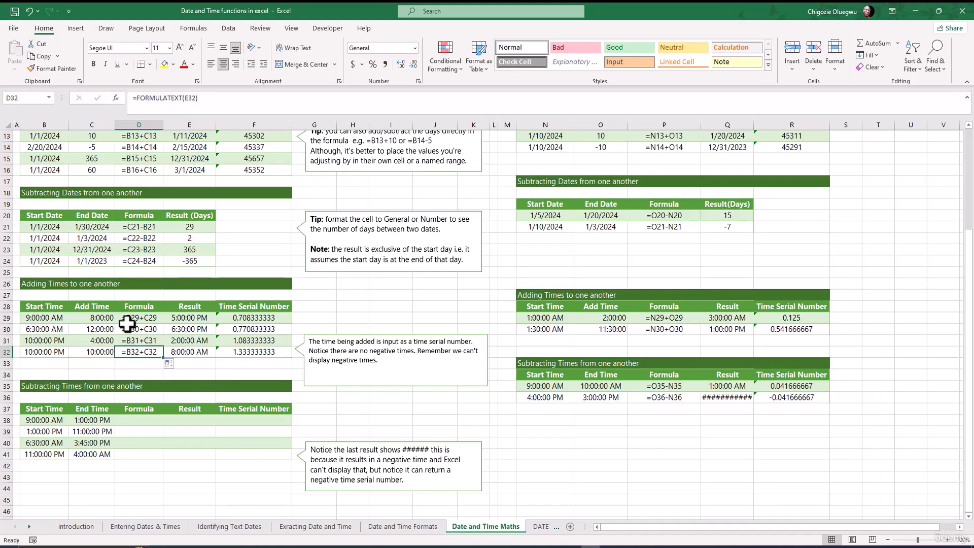
Step: Calculate the first result of the Subtracting Times practice table in E38 with =C38-B38
scroll(162, 438, down, 1)
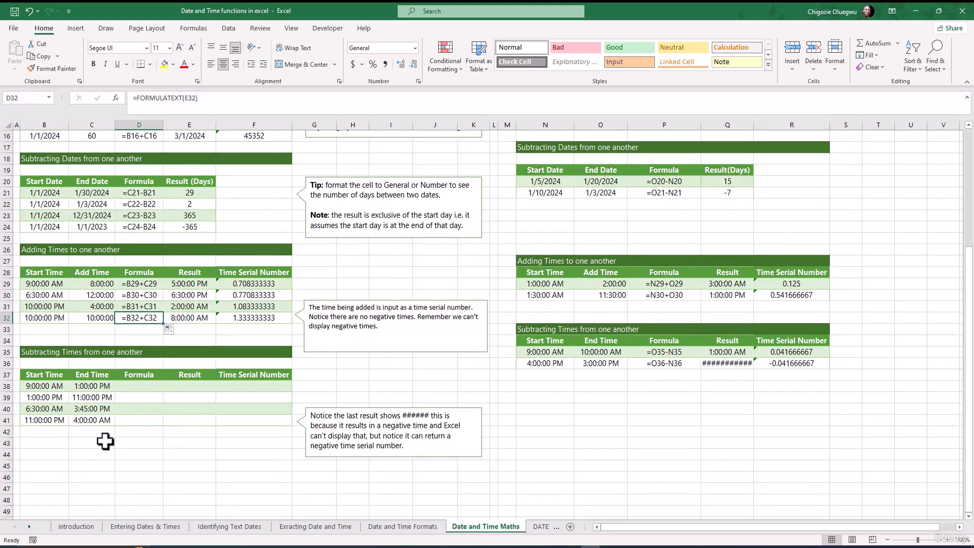
scroll(158, 439, down, 2)
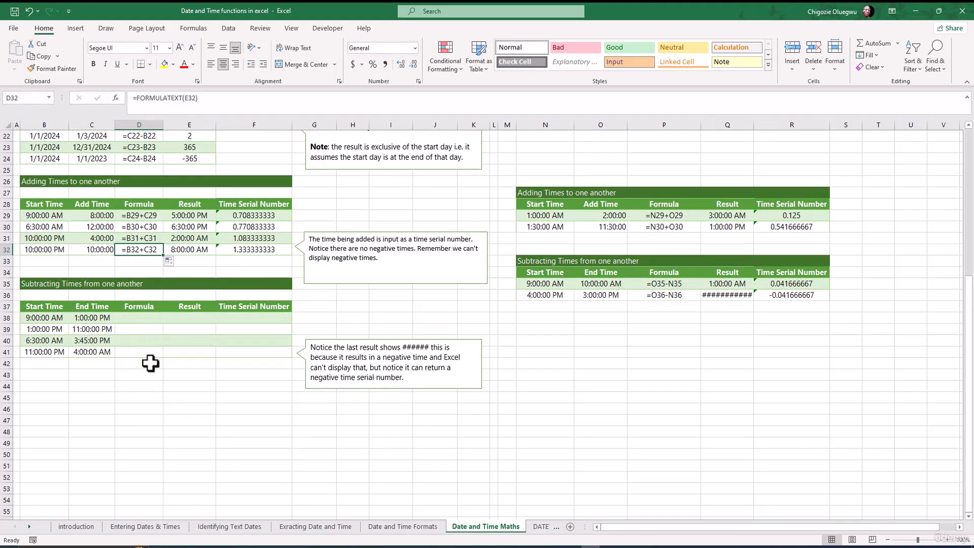
click(181, 329)
click(187, 318)
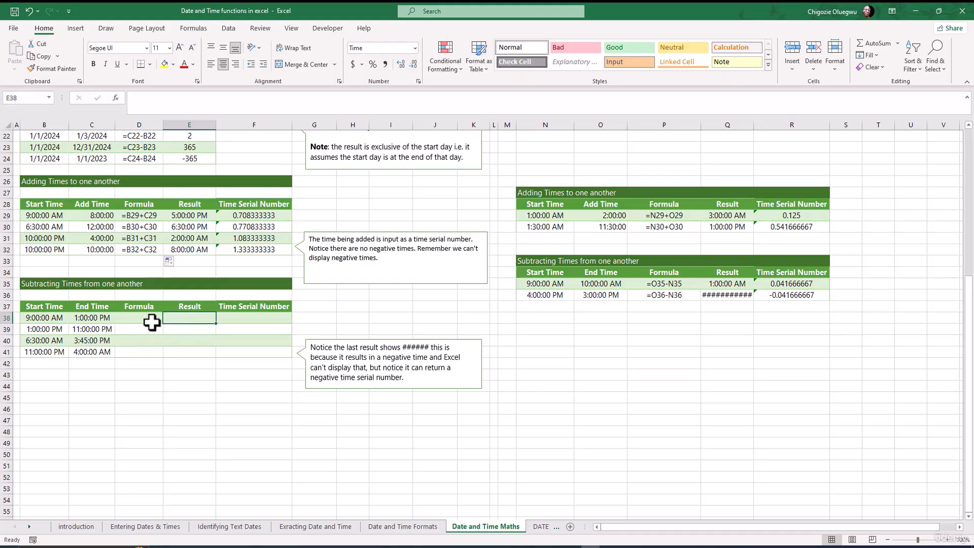
text(=)
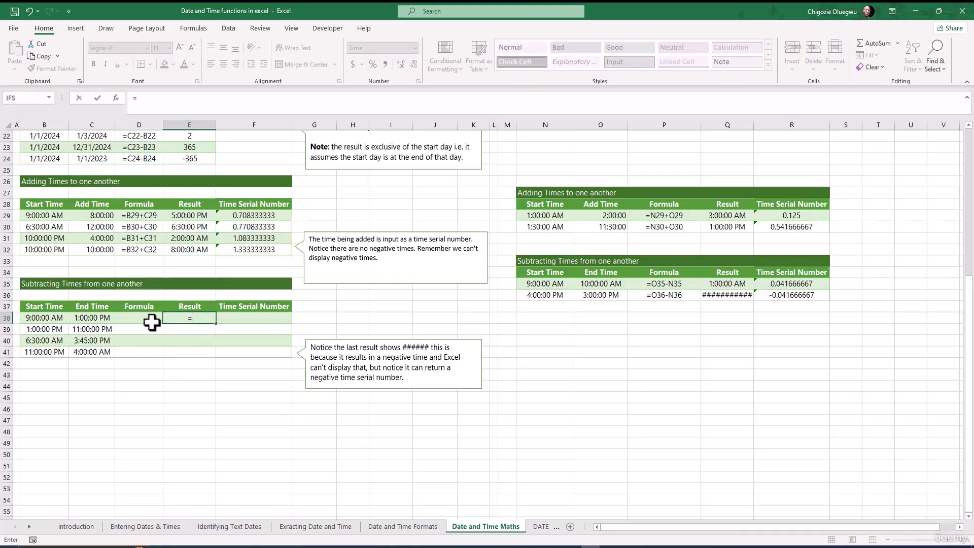
click(88, 321)
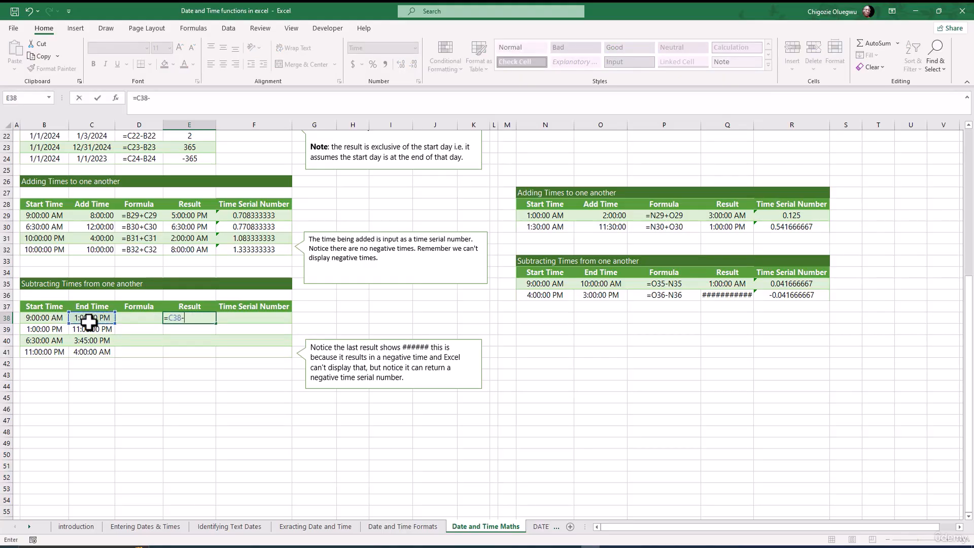
text(-)
click(37, 317)
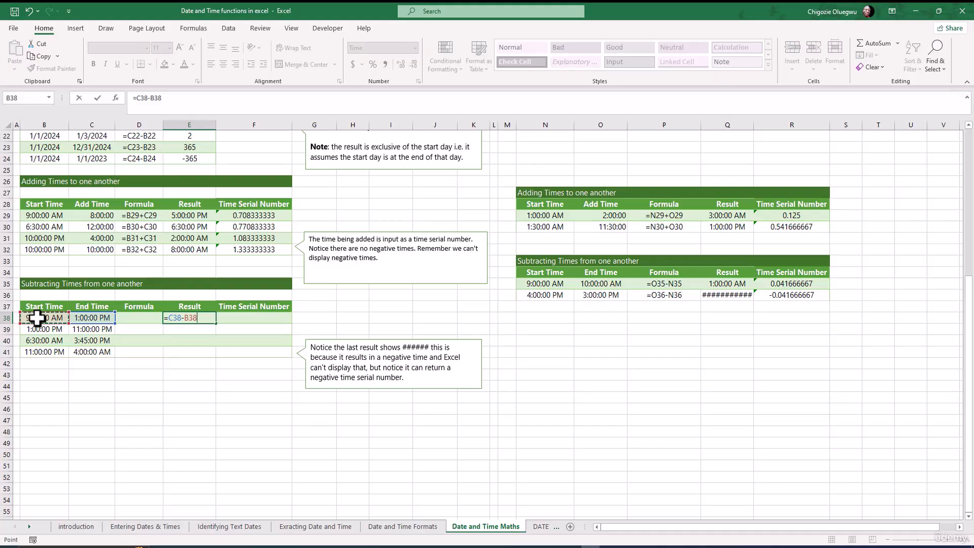
key(Return)
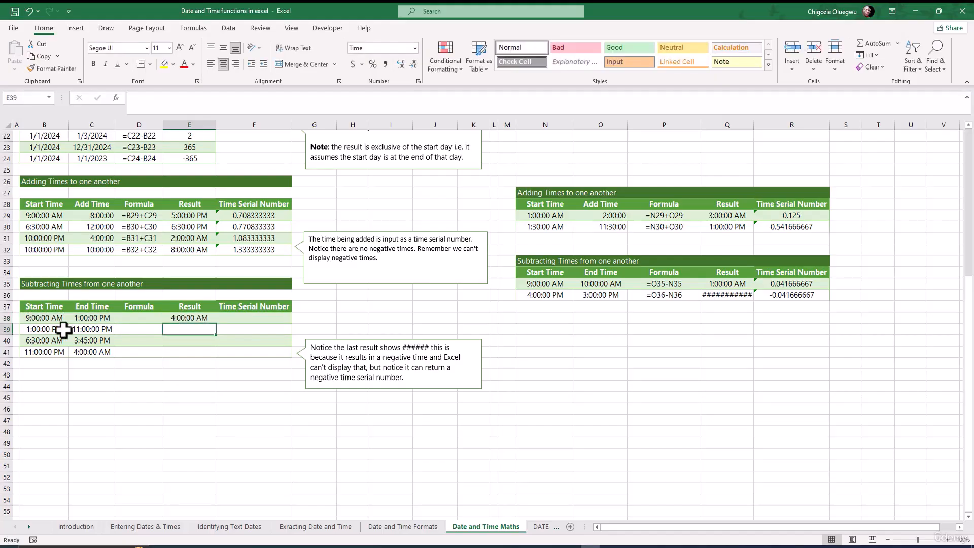
Step: Fill the time subtraction formula from E38 down to E41 without formatting and check the result in E41
click(184, 314)
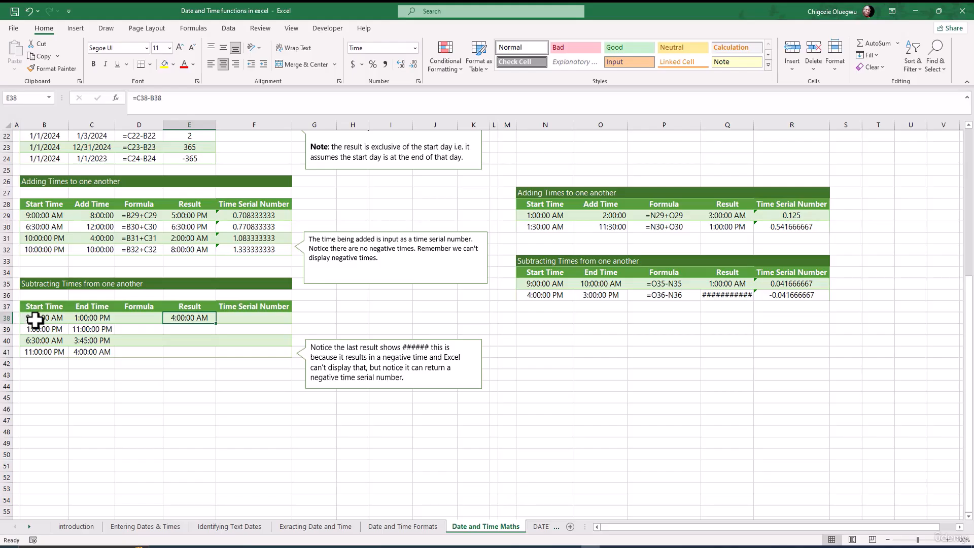
click(193, 330)
click(194, 318)
drag(216, 323, 203, 355)
click(225, 364)
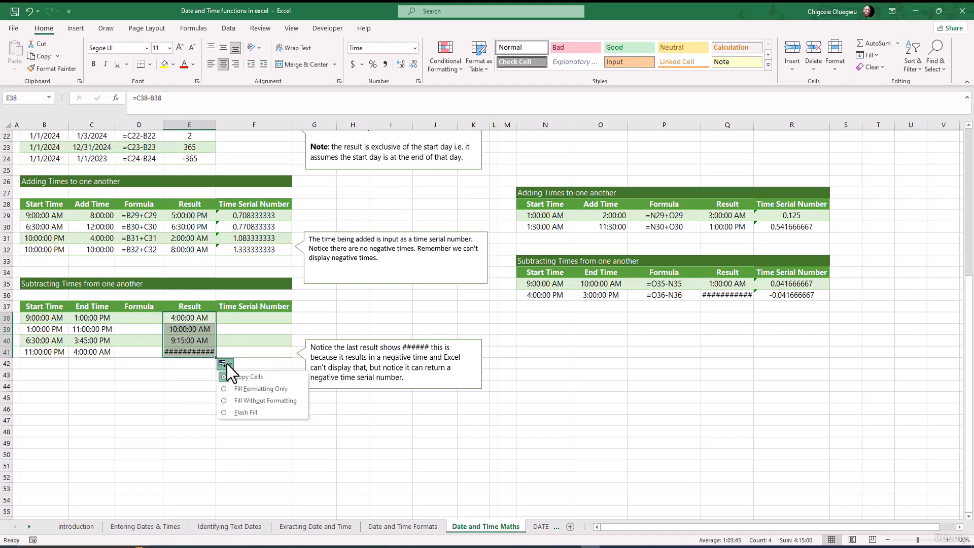
click(244, 398)
click(189, 351)
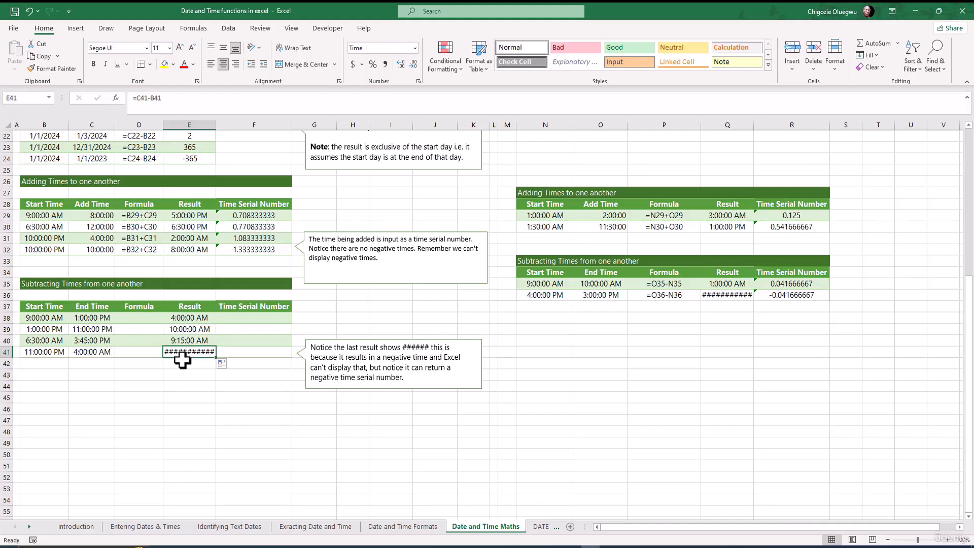
Step: Reference the time result in F38 of the Subtracting Times table with =E38 and format the cell as General
click(235, 318)
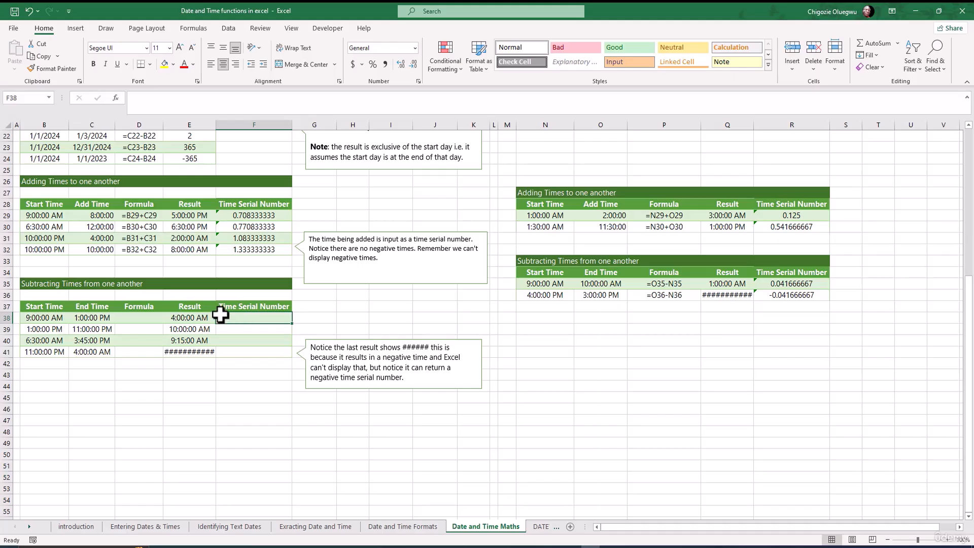
text(=)
click(180, 319)
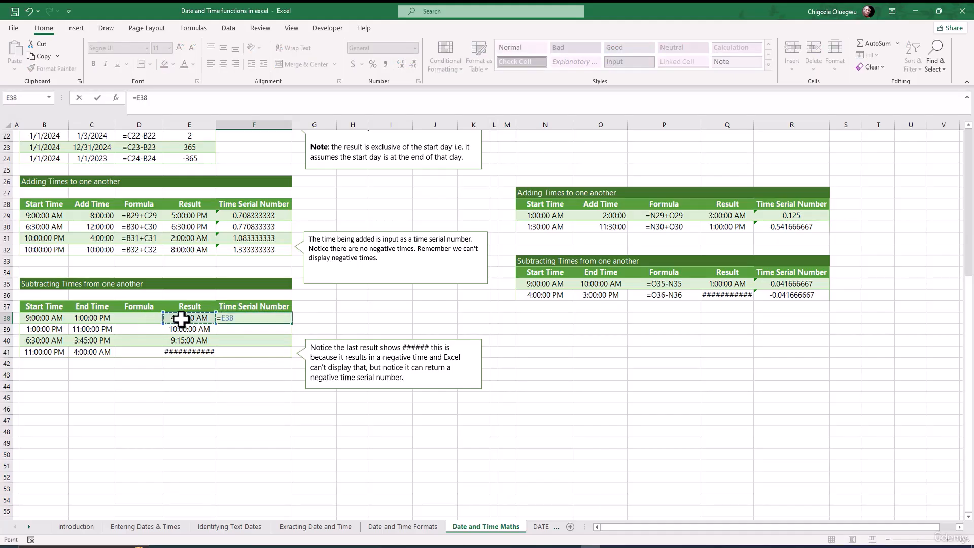
key(Return)
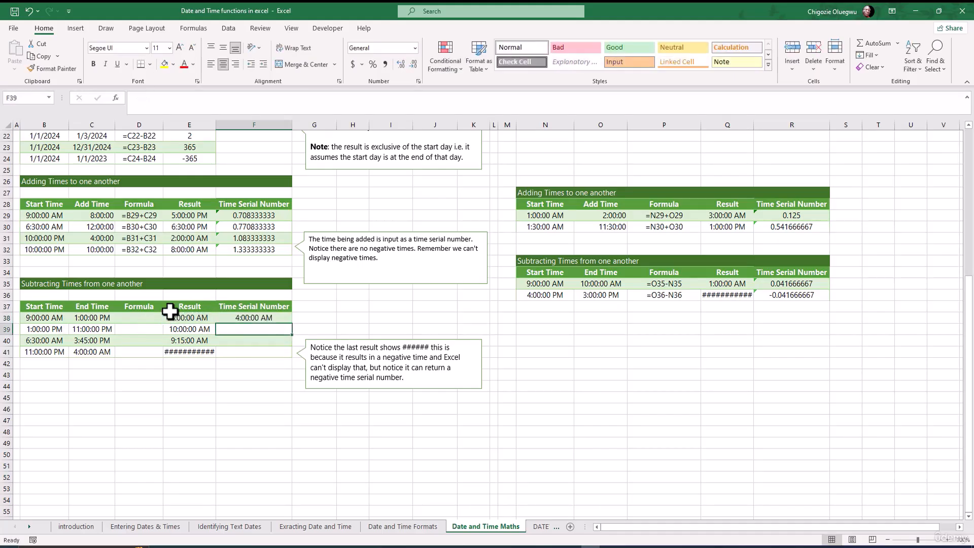
scroll(169, 312, up, 1)
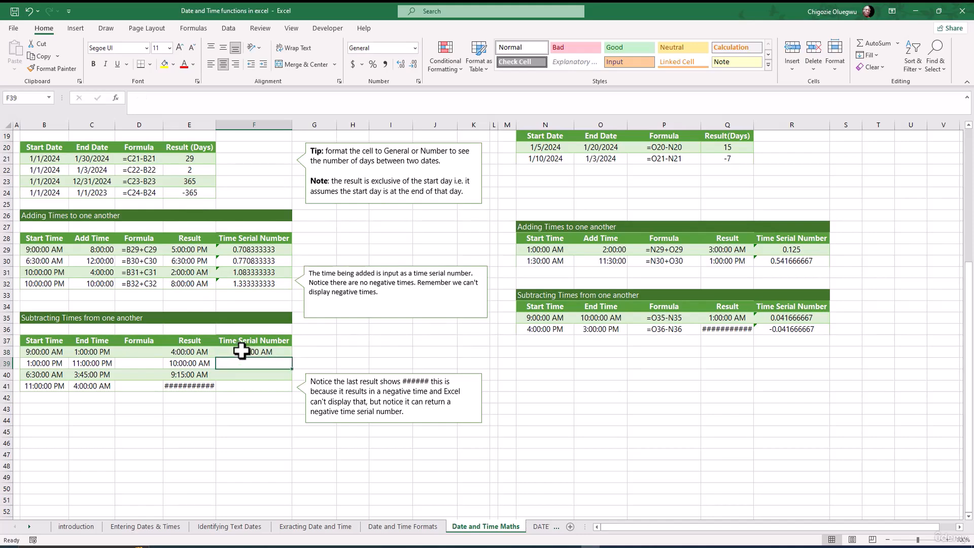
click(233, 351)
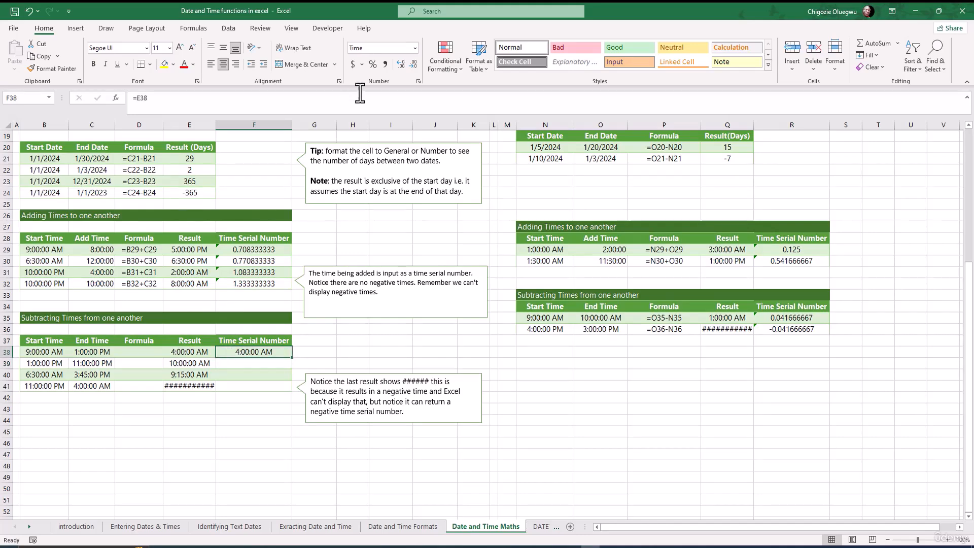
click(416, 47)
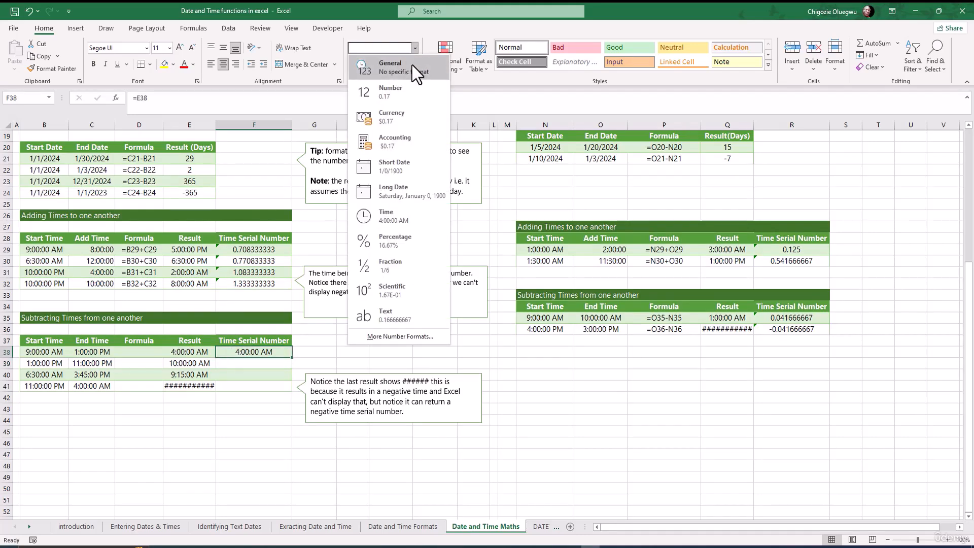
click(413, 69)
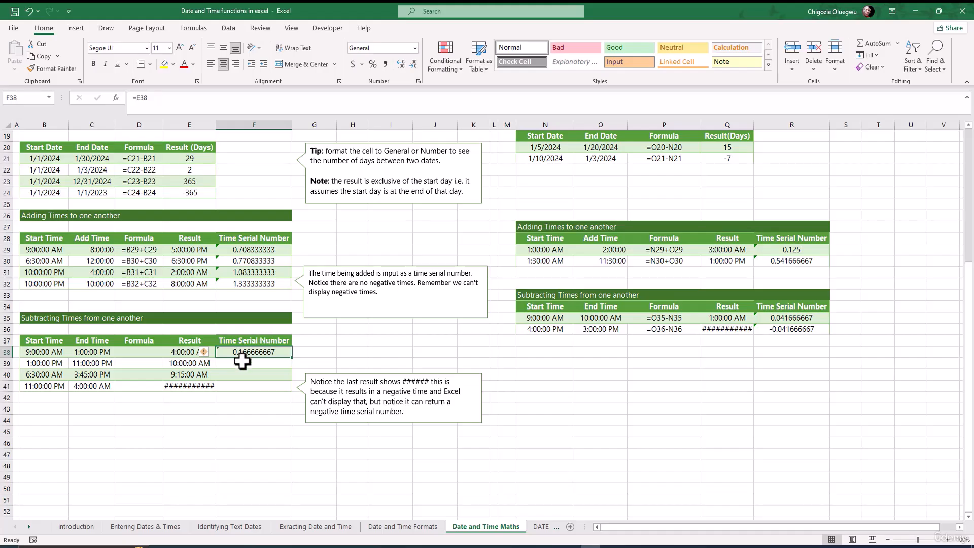
Step: Fill the serial number formula from F38 down to F41 without formatting and compare F41 with the result in E41
click(242, 361)
click(239, 351)
drag(292, 358, 269, 395)
click(300, 398)
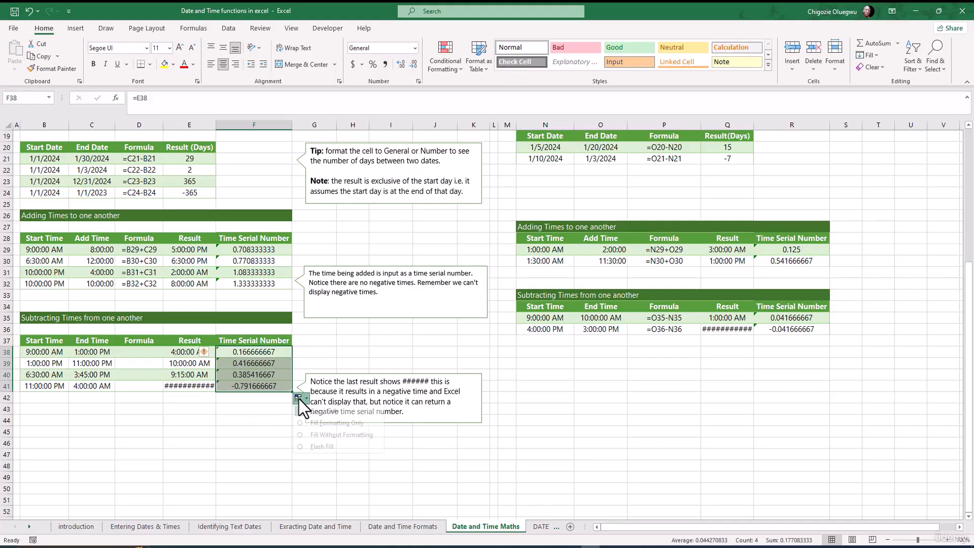
click(320, 422)
click(256, 388)
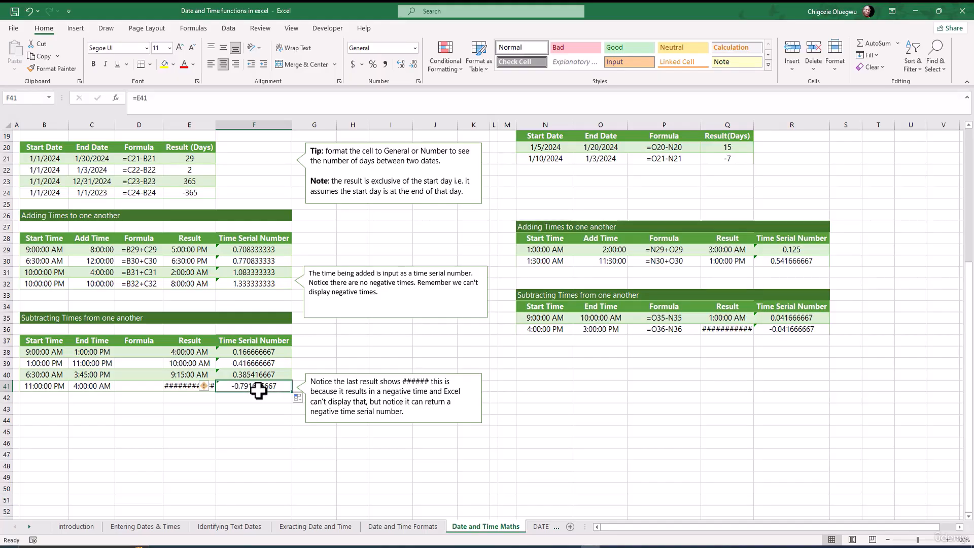
click(193, 388)
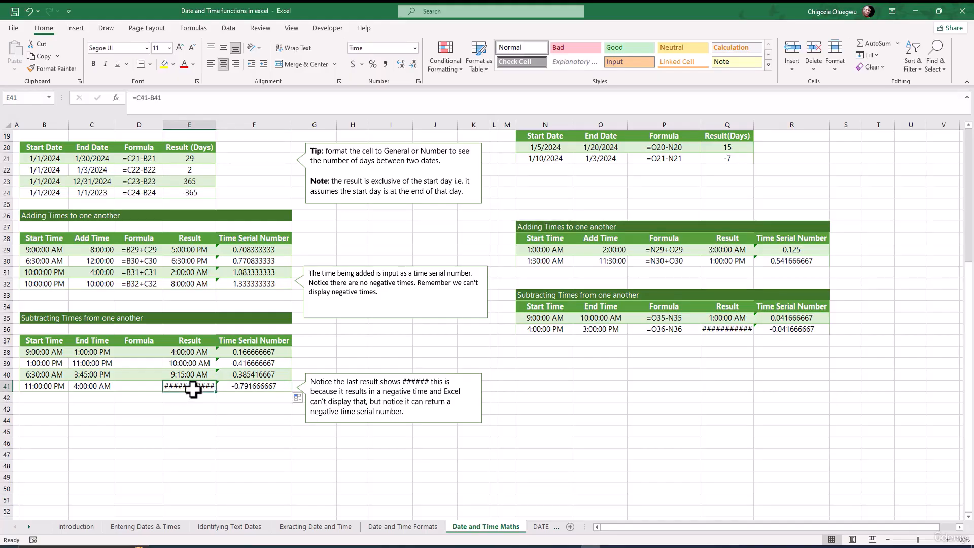
click(246, 390)
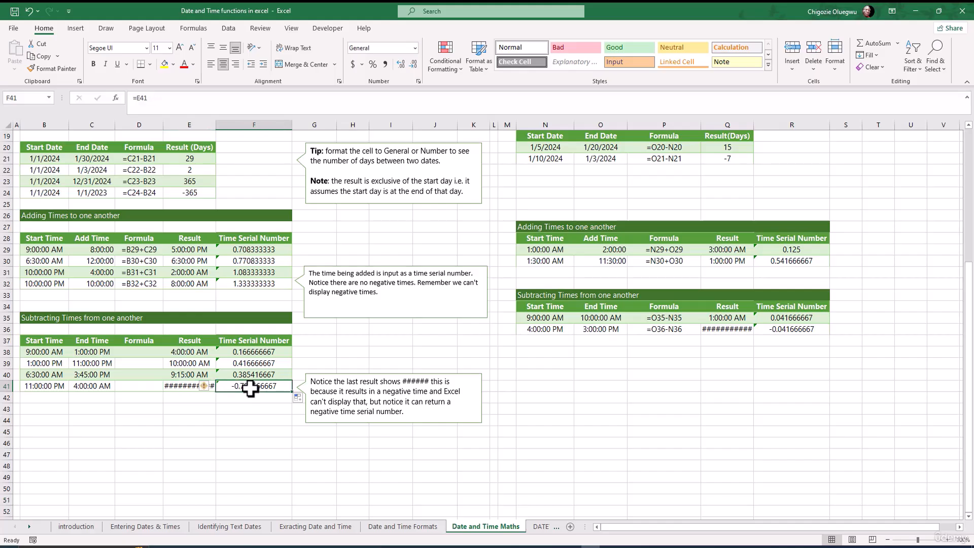
Step: Display the formula behind E38 as text in D38 with =FORMULATEXT(E38)
click(150, 352)
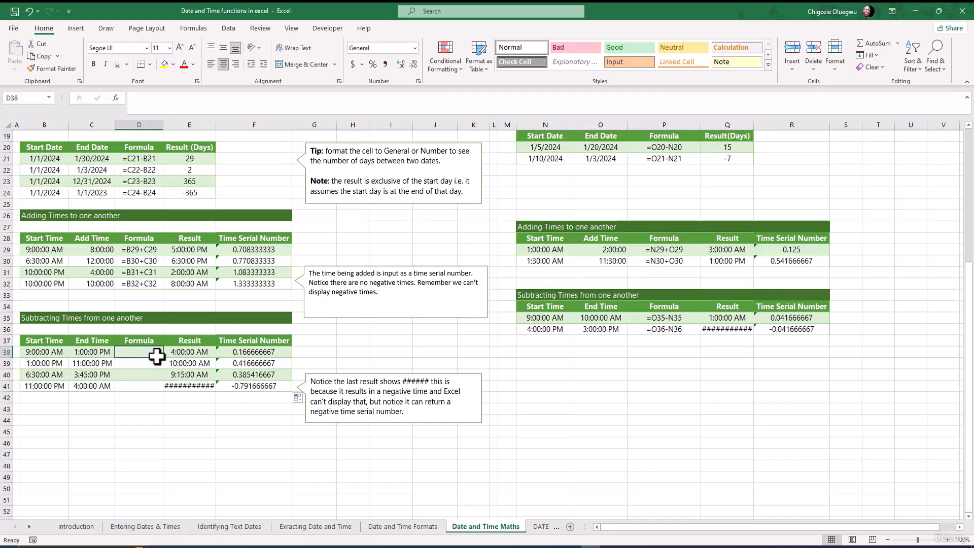
text(=)
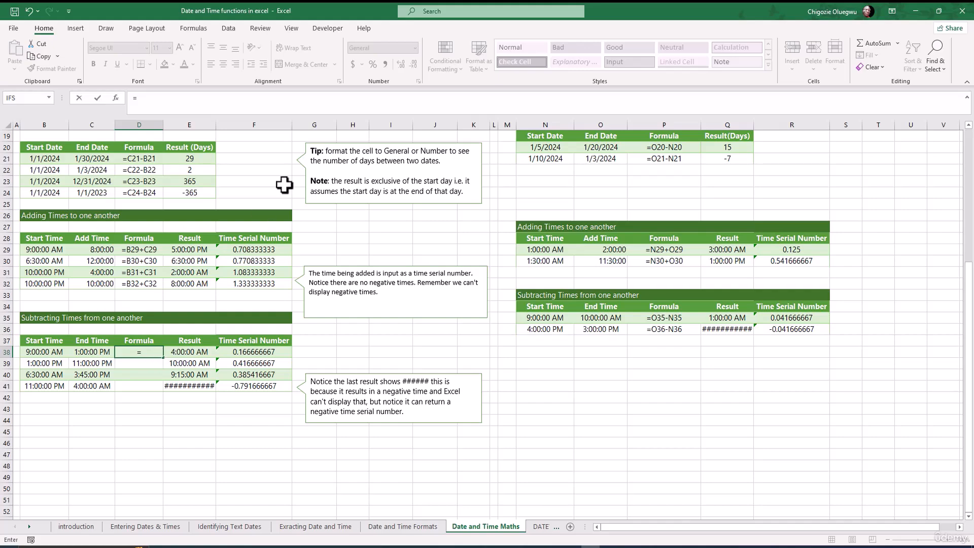
click(150, 97)
text(f)
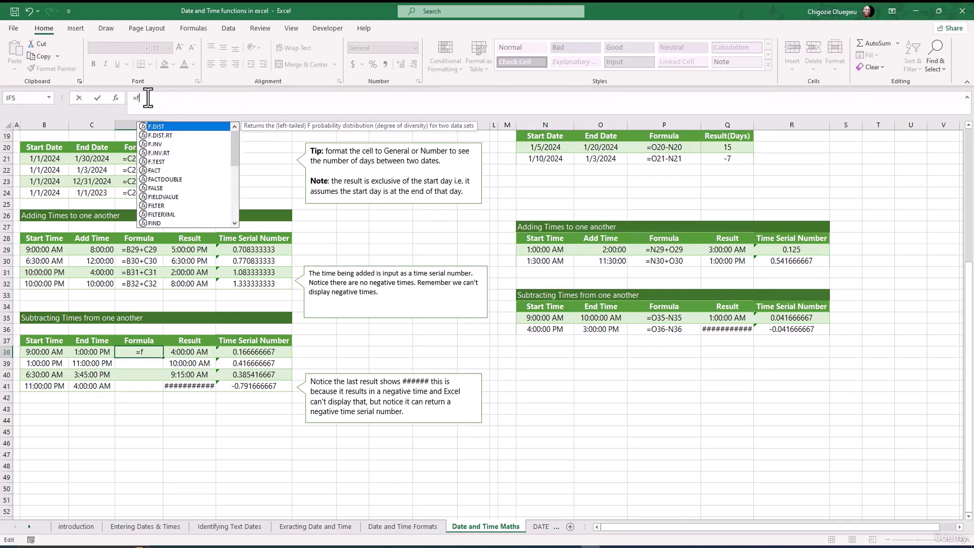
text(ORMULATEXT()
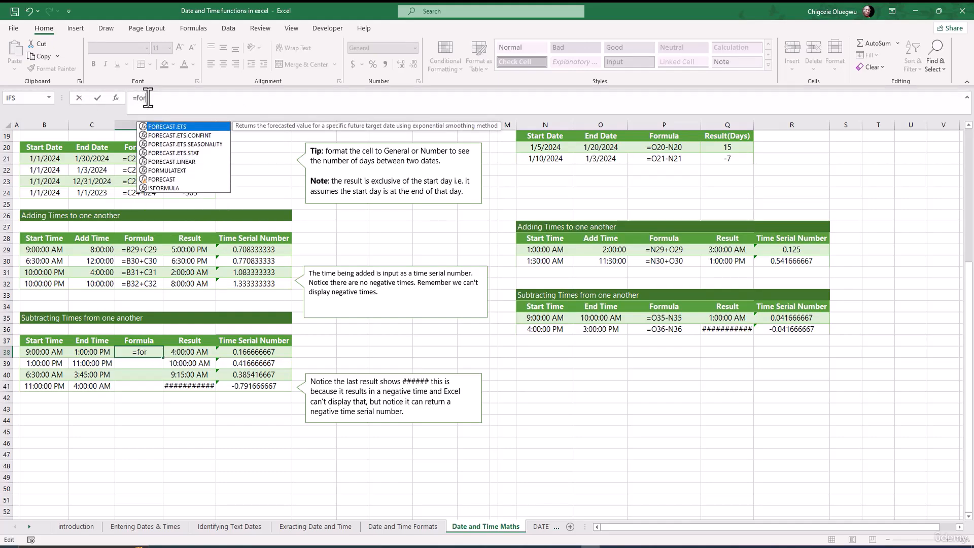
key(Tab)
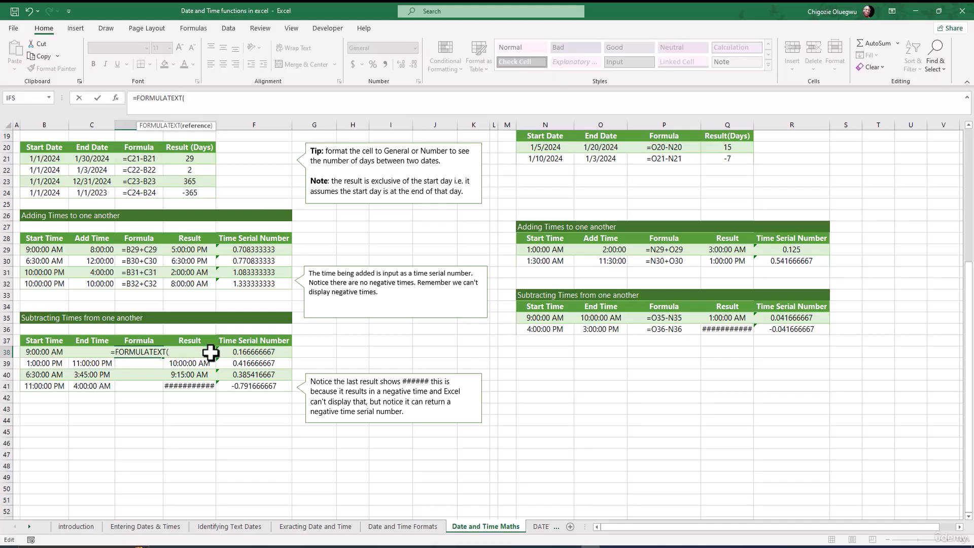
click(210, 352)
key(Return)
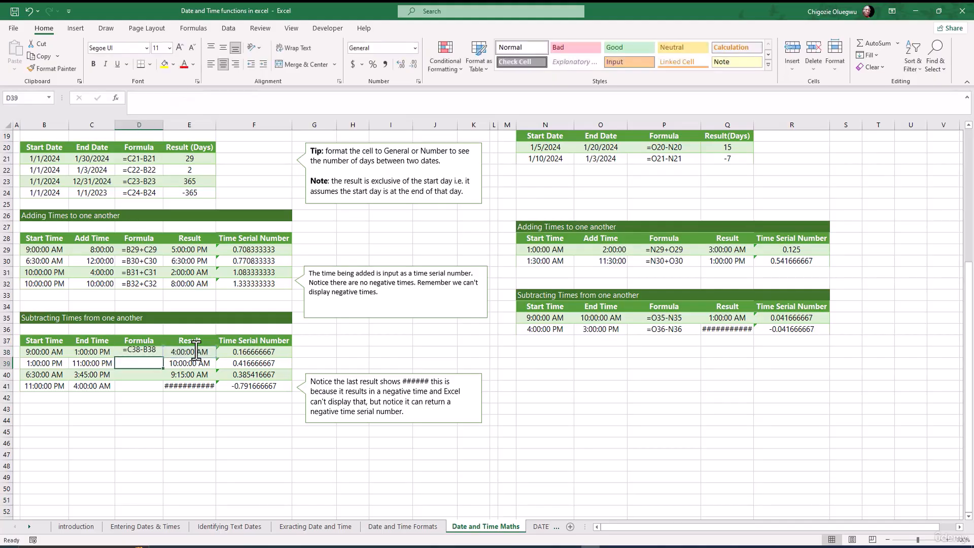
Step: Fill the FORMULATEXT formula from D38 down to D41 without formatting
click(135, 352)
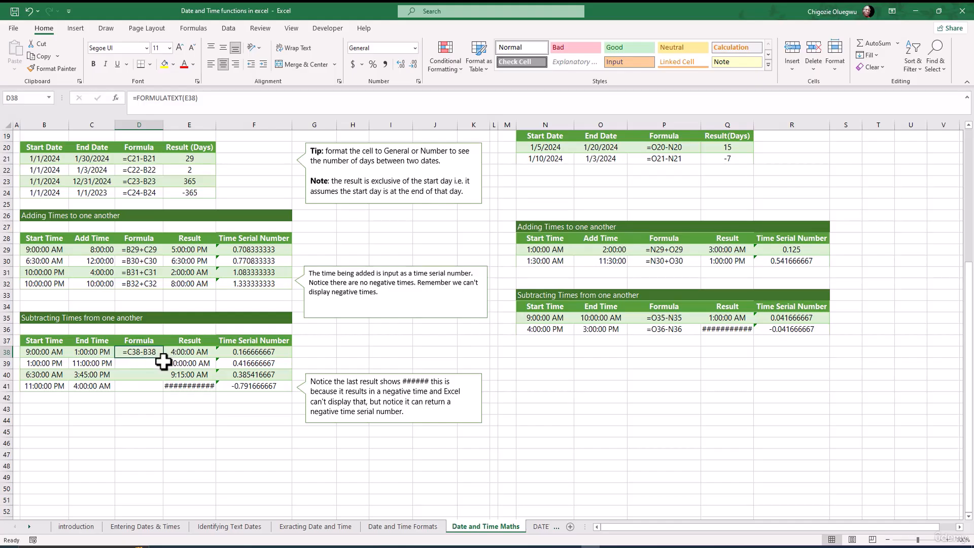
drag(164, 358, 152, 390)
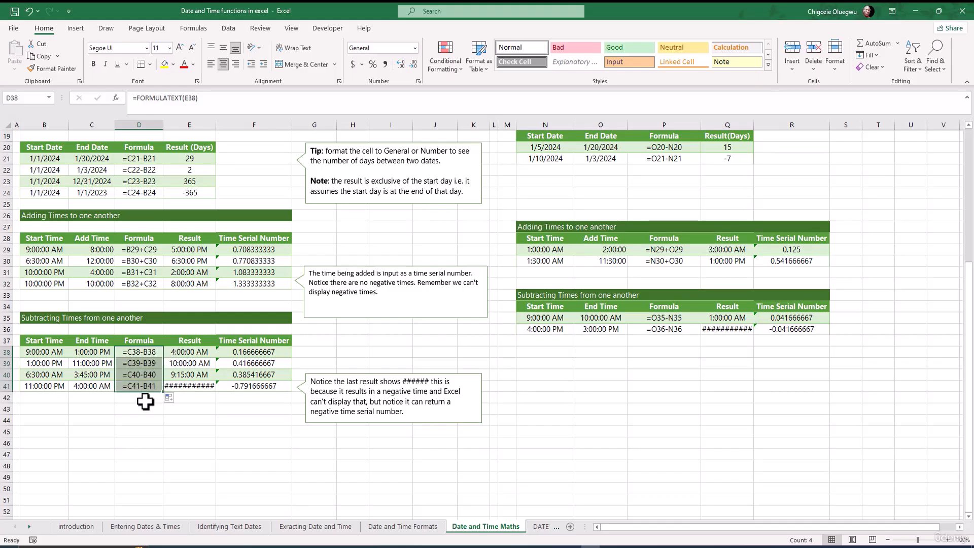
click(169, 399)
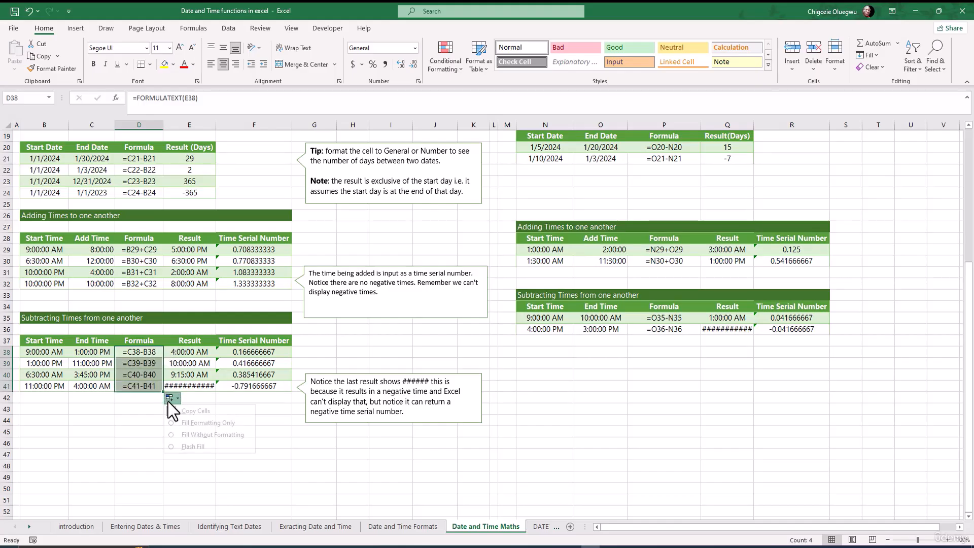
click(212, 435)
click(134, 397)
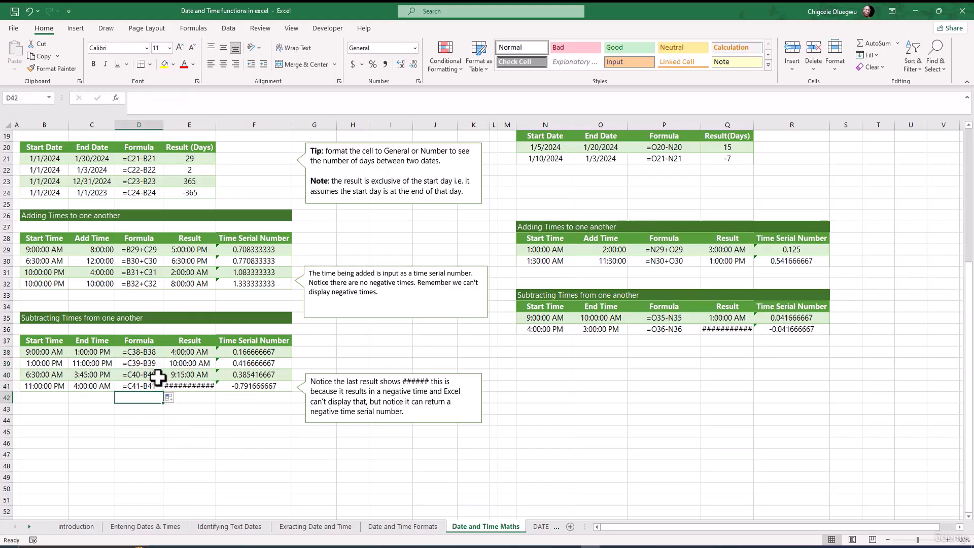
key(Right)
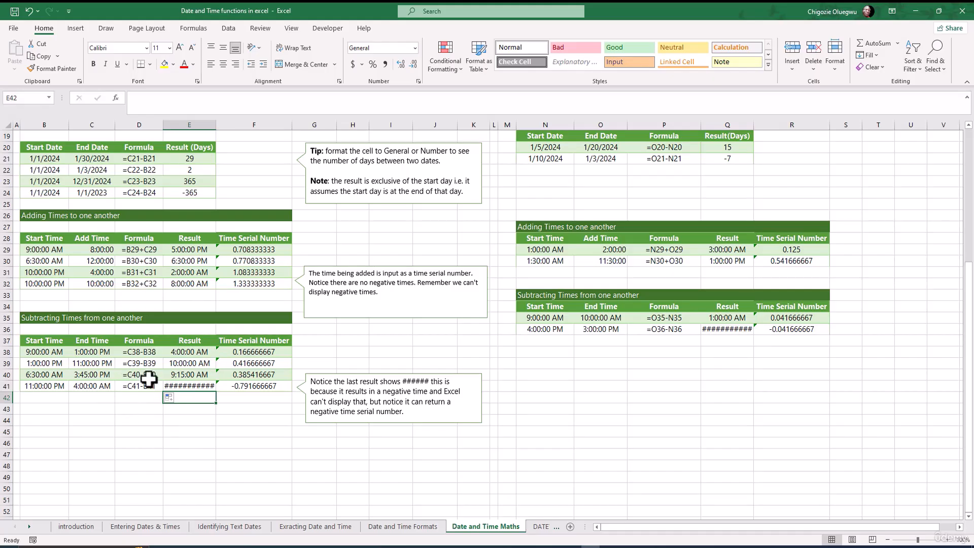
scroll(243, 430, up, 1)
click(243, 430)
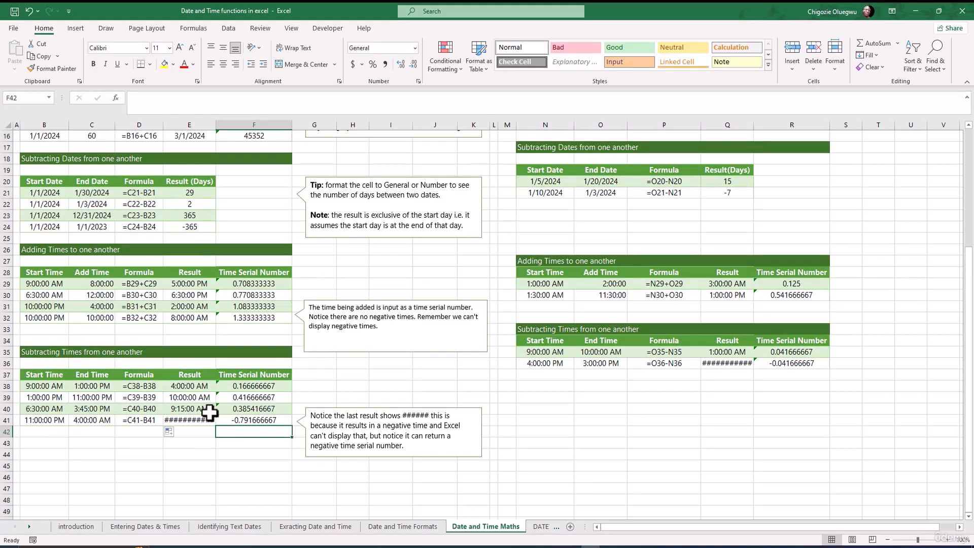
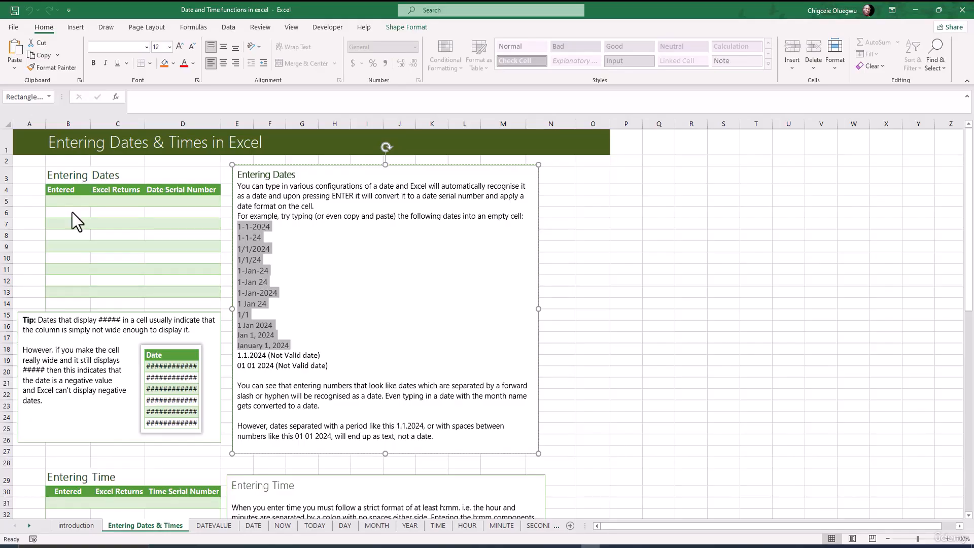
Step: Enter the first example date as 1-1-2024 in B5 of the Entering Dates table and check its number format
click(272, 324)
drag(238, 226, 271, 227)
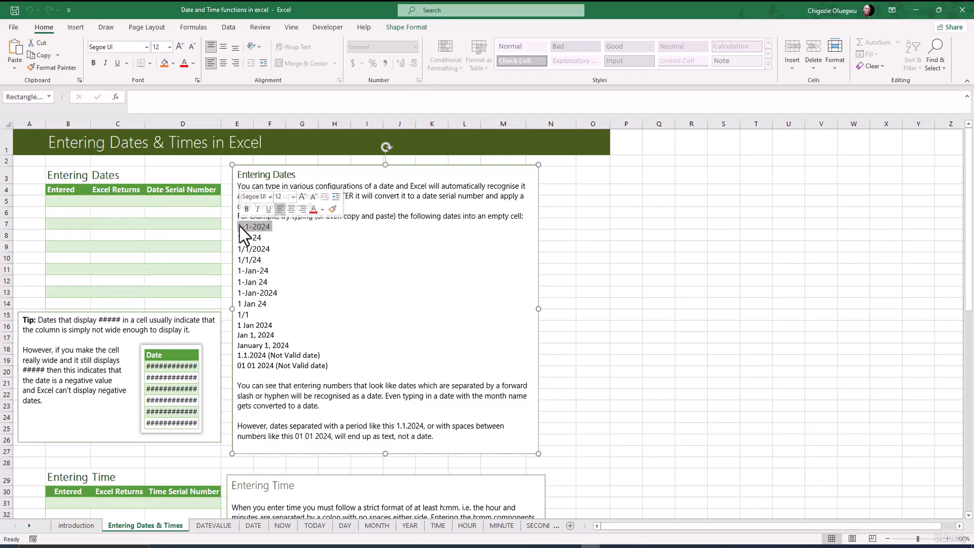
click(61, 199)
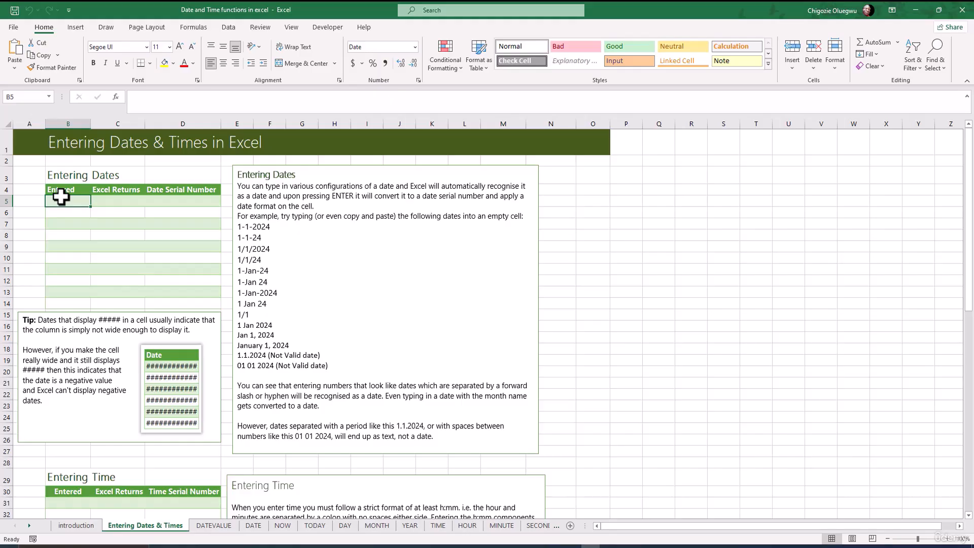
text(1)
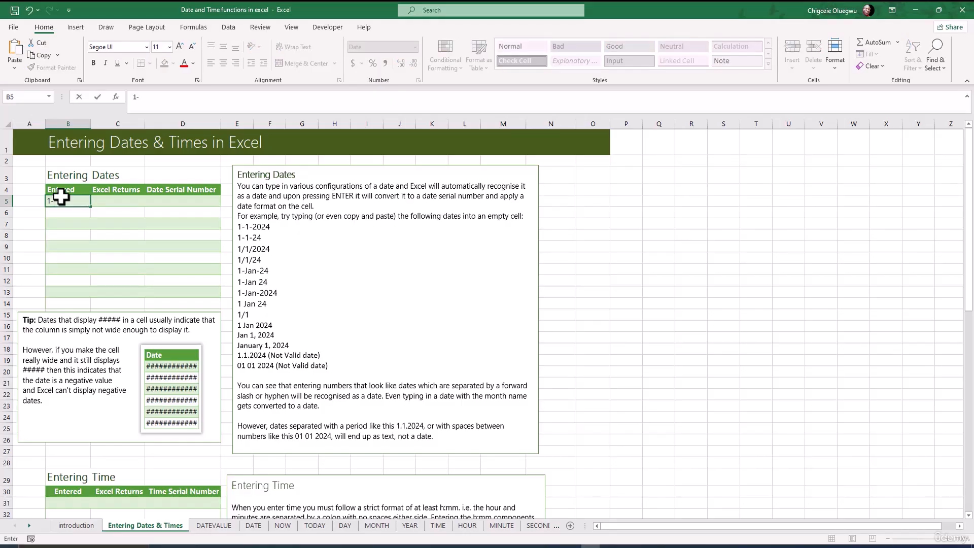
text(-1-2024)
key(Return)
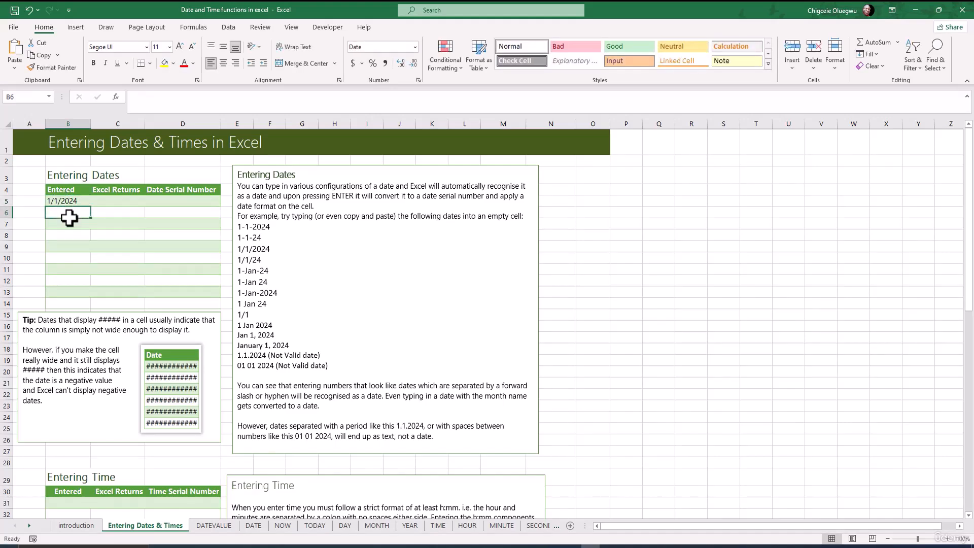
click(61, 202)
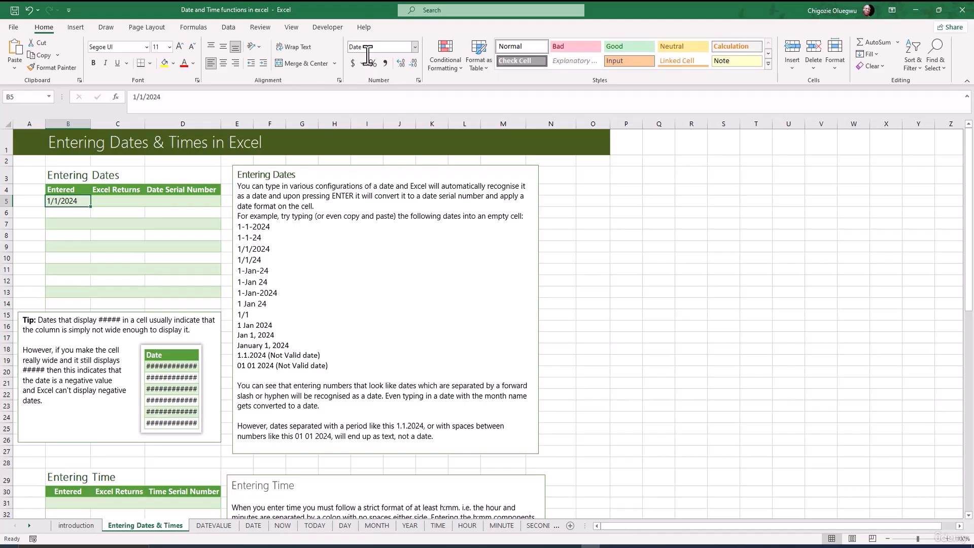
key(Right)
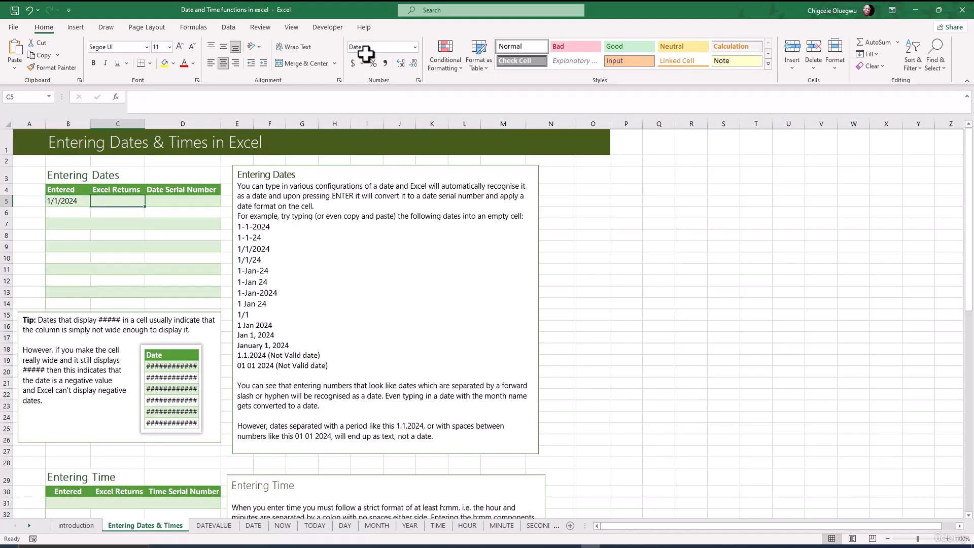
Step: Enter the value 1 in the empty cell O10
click(592, 258)
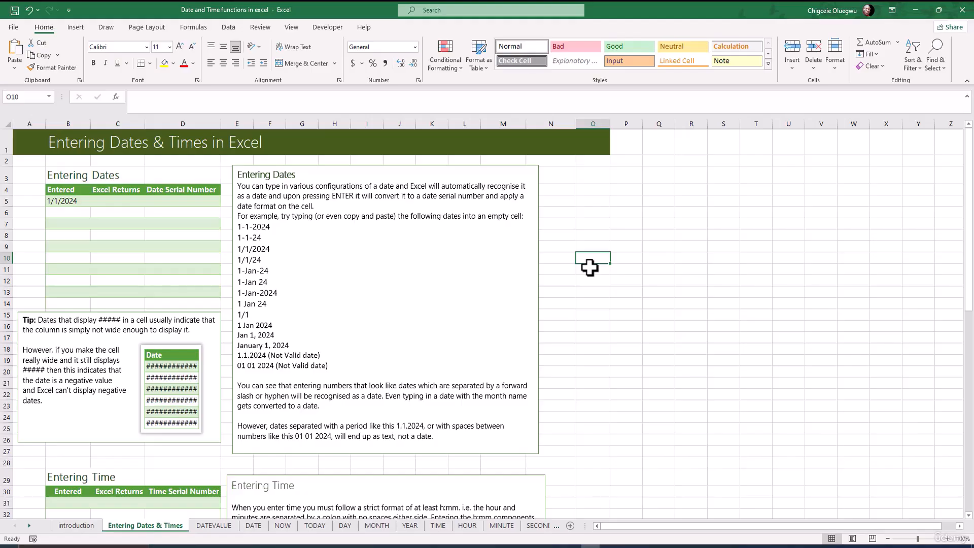
text(1)
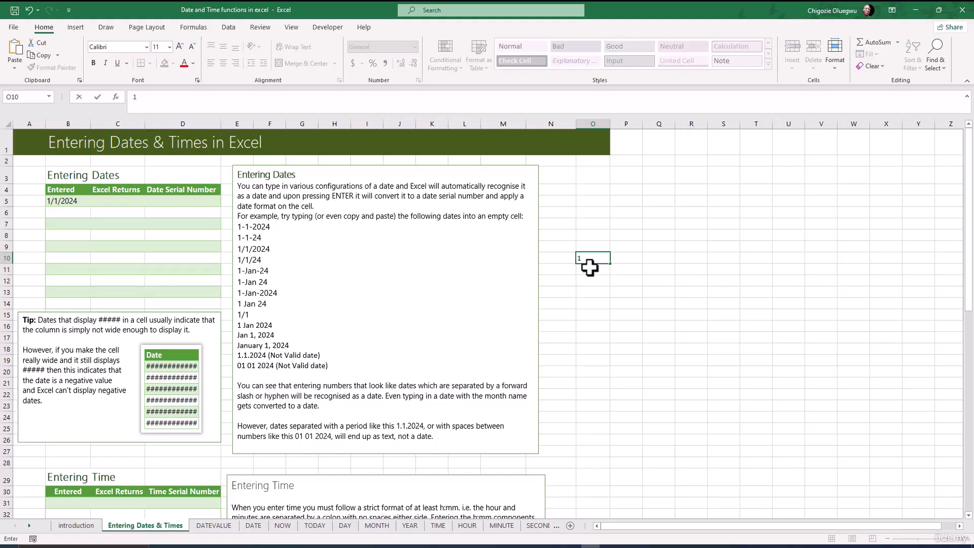
click(265, 237)
Step: Review the example date formats from 1-1-24 through January 1, 2024 in the Entering Dates note
drag(264, 238, 236, 237)
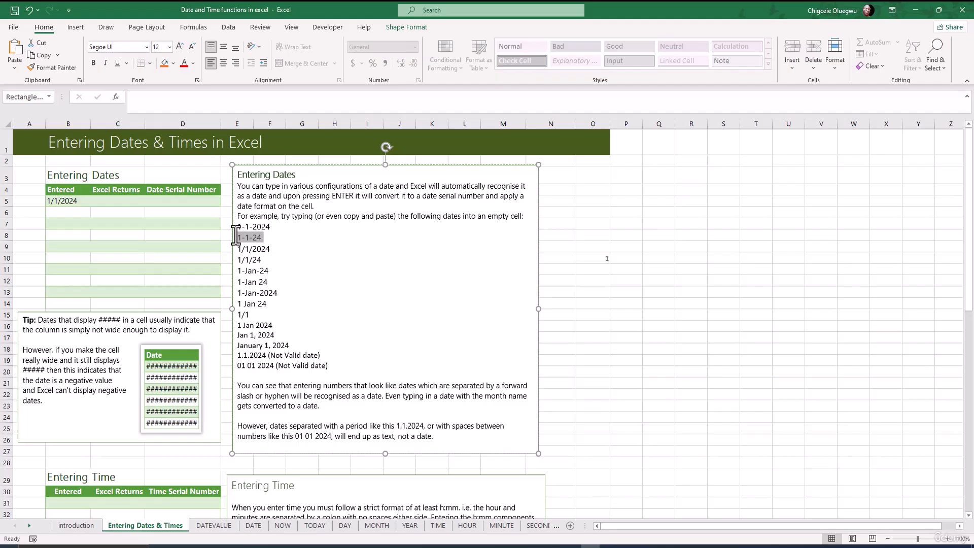
drag(290, 345, 240, 239)
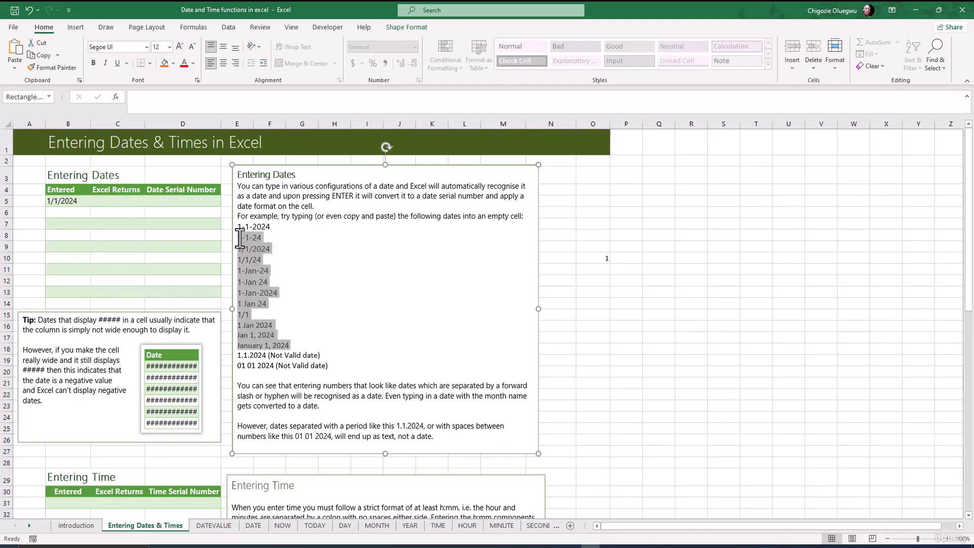
click(260, 298)
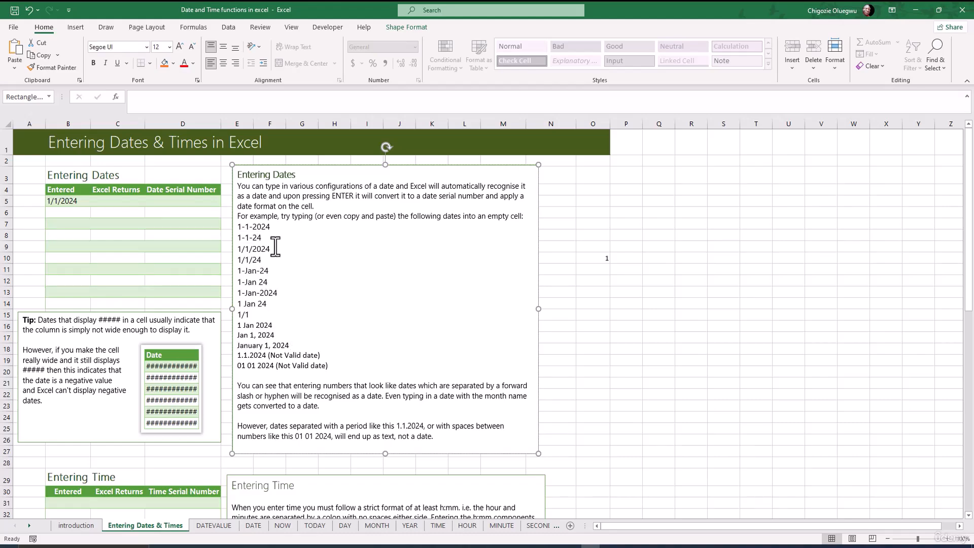
Step: Enter the date 1-1-24 in cell O10 and inspect the value stored in the cell
click(601, 260)
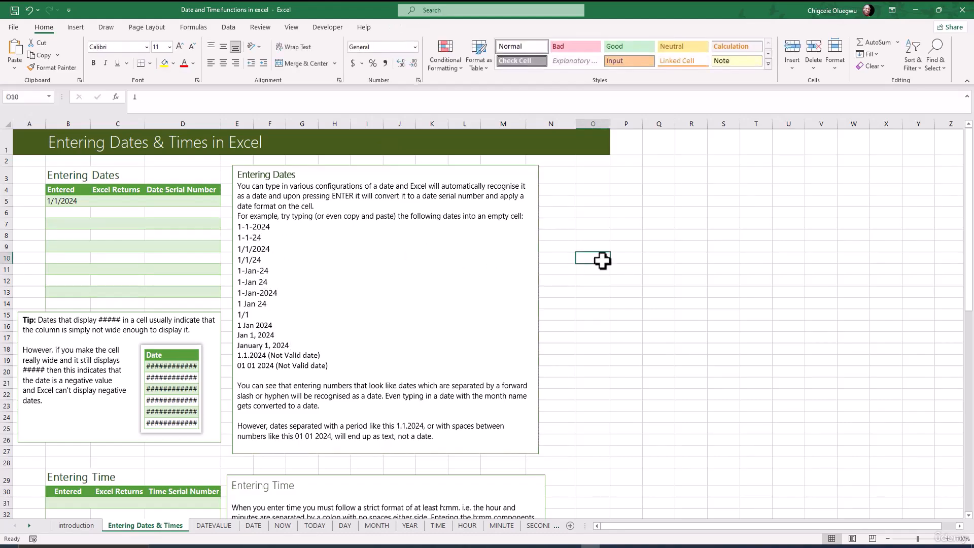
text(1-24)
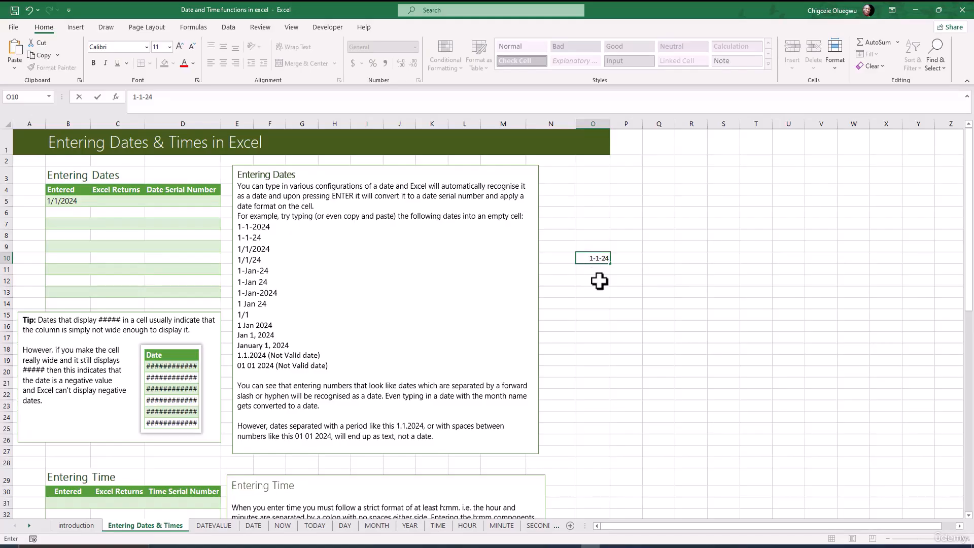
key(Return)
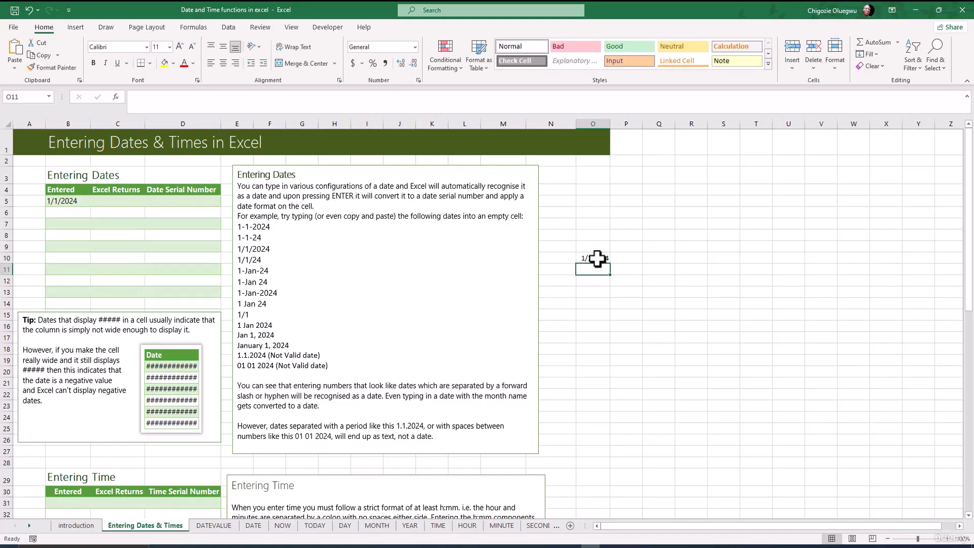
click(597, 258)
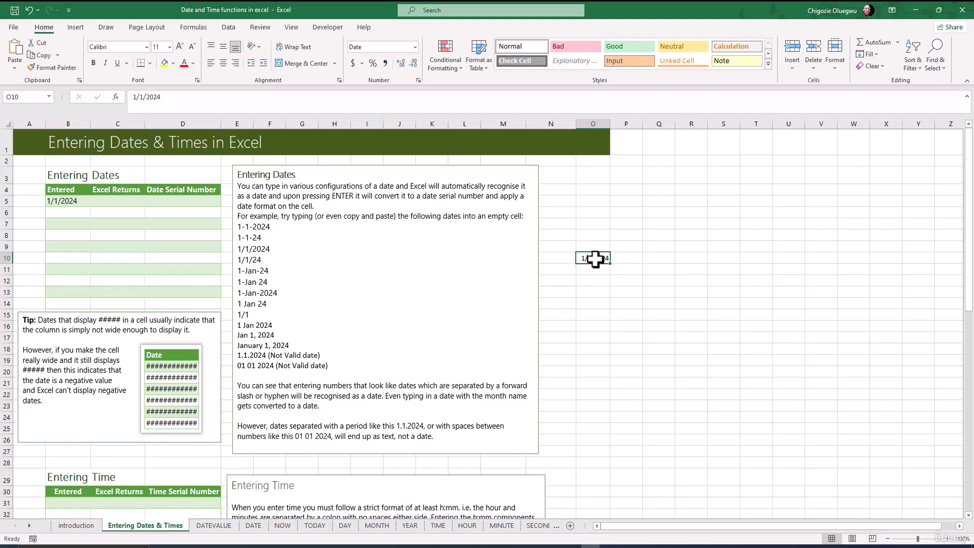
click(160, 96)
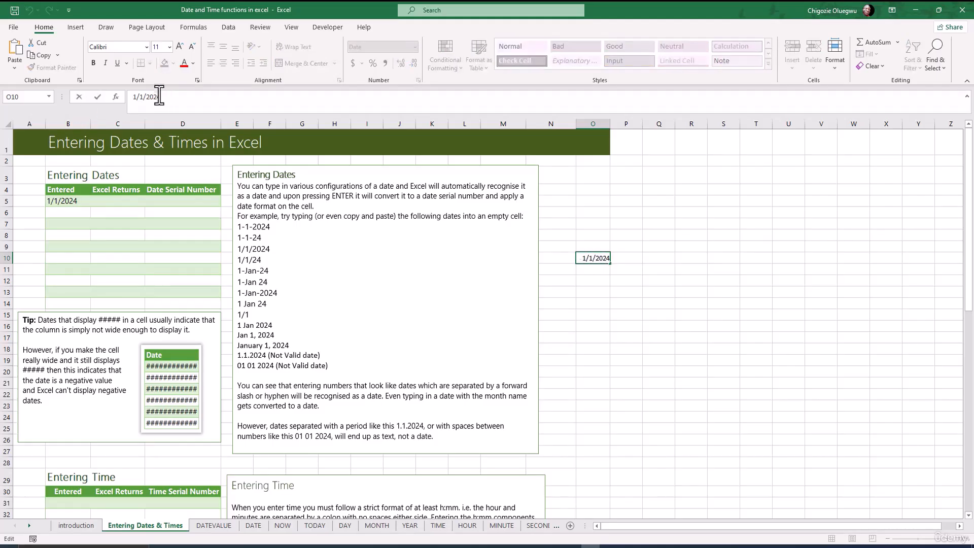
drag(159, 96, 129, 96)
Step: Enter the date 1 Jan 2024 in cell O12 and inspect the value stored in the cell
mouse_move(238, 236)
mouse_down()
mouse_move(272, 304)
mouse_move(240, 232)
mouse_up()
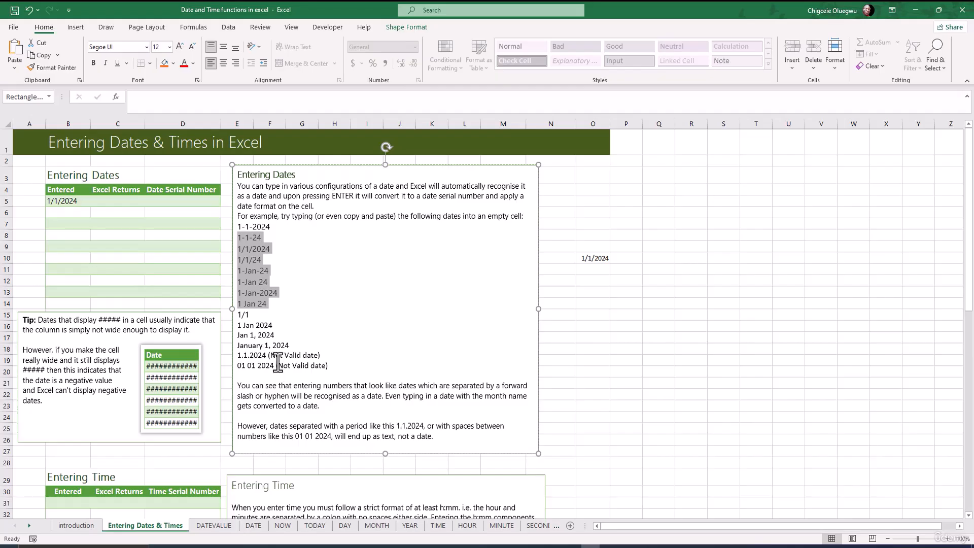
click(590, 276)
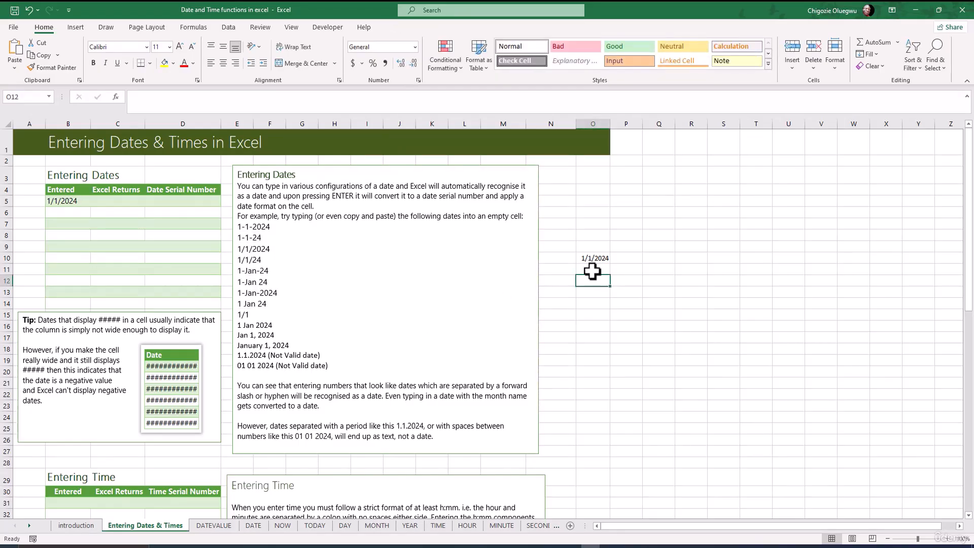
text(1)
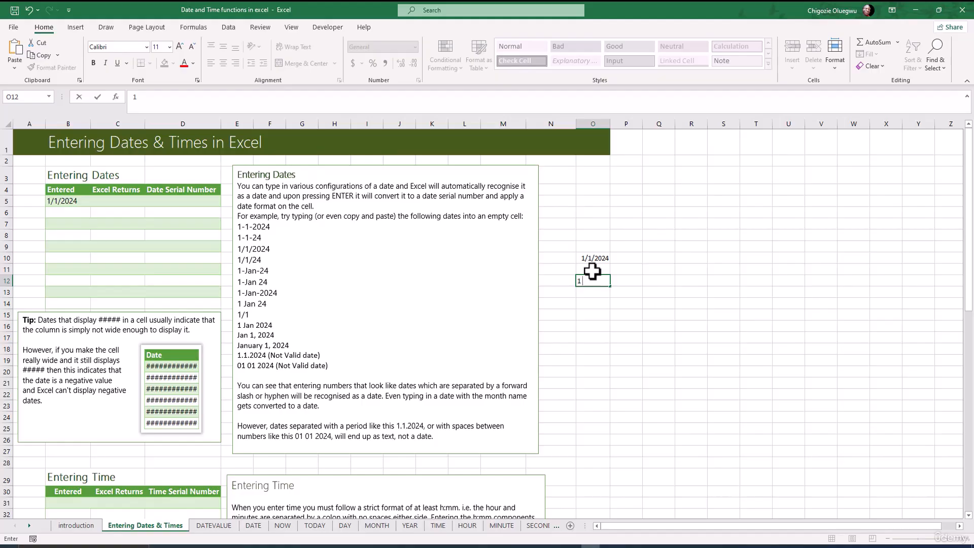
text( jan)
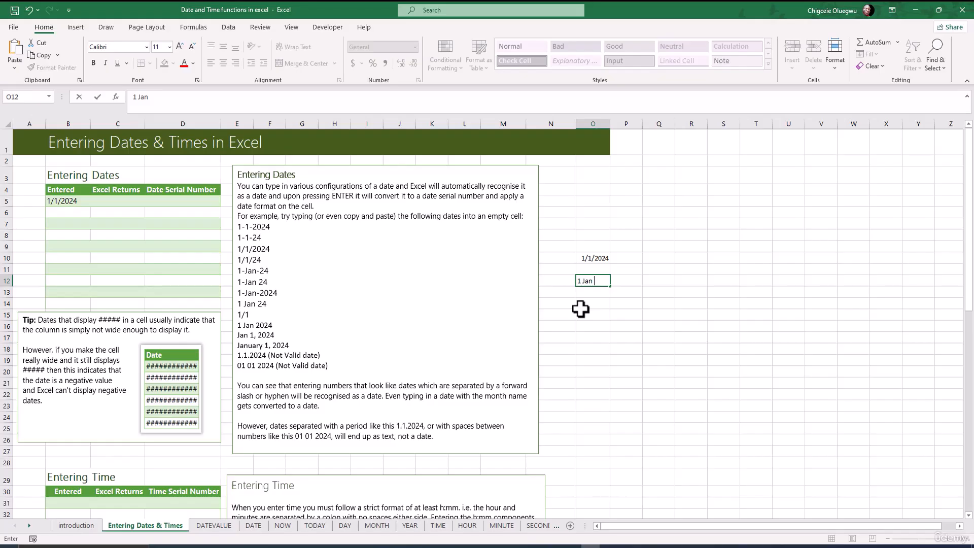
text( 2024)
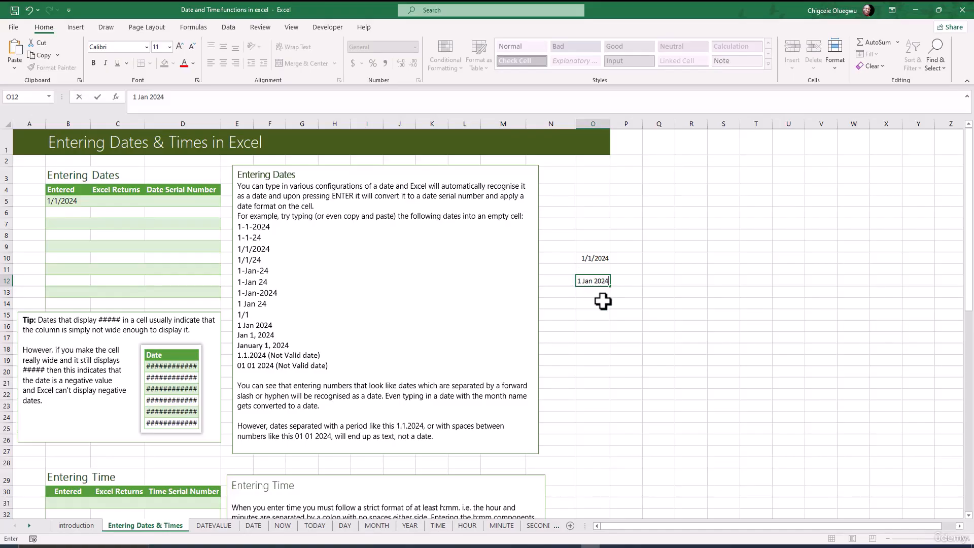
key(Return)
click(591, 282)
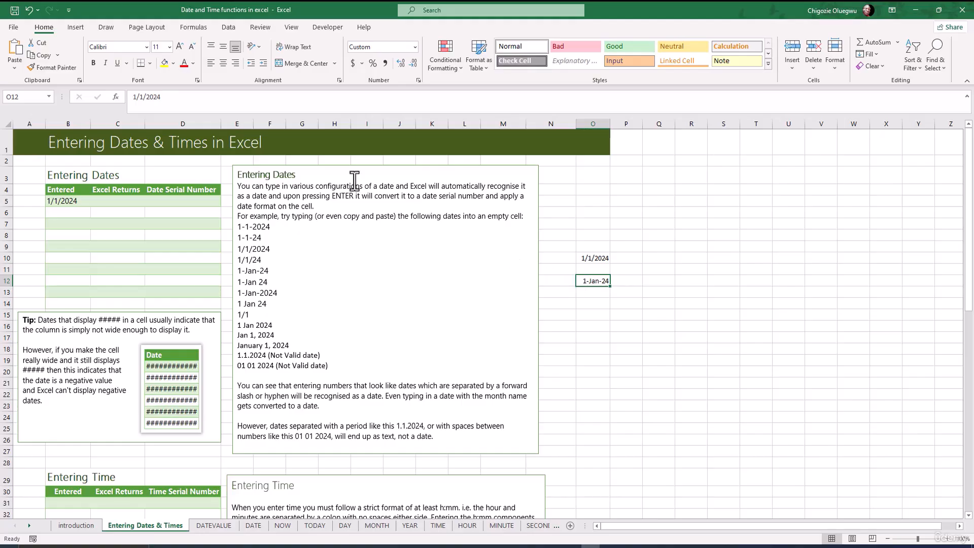
drag(163, 97, 135, 101)
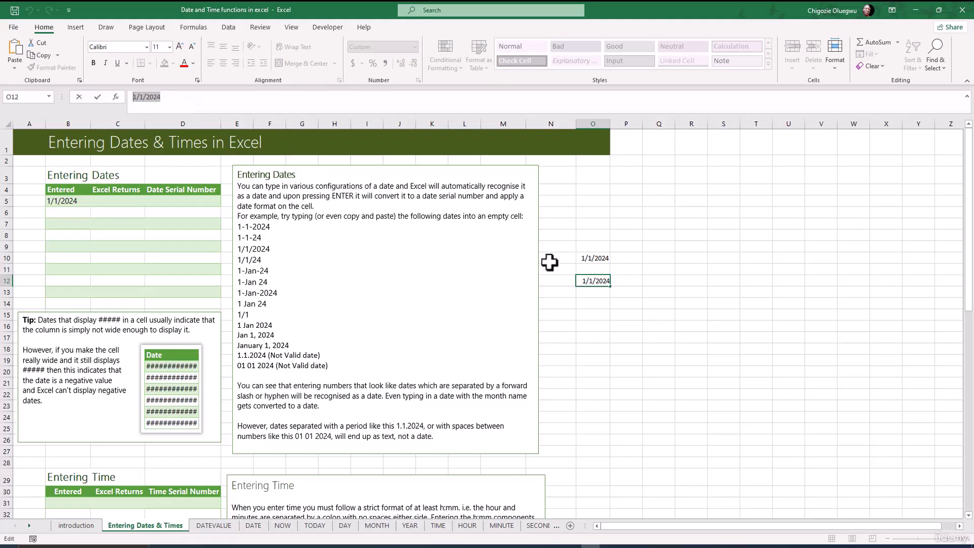
click(593, 303)
click(594, 281)
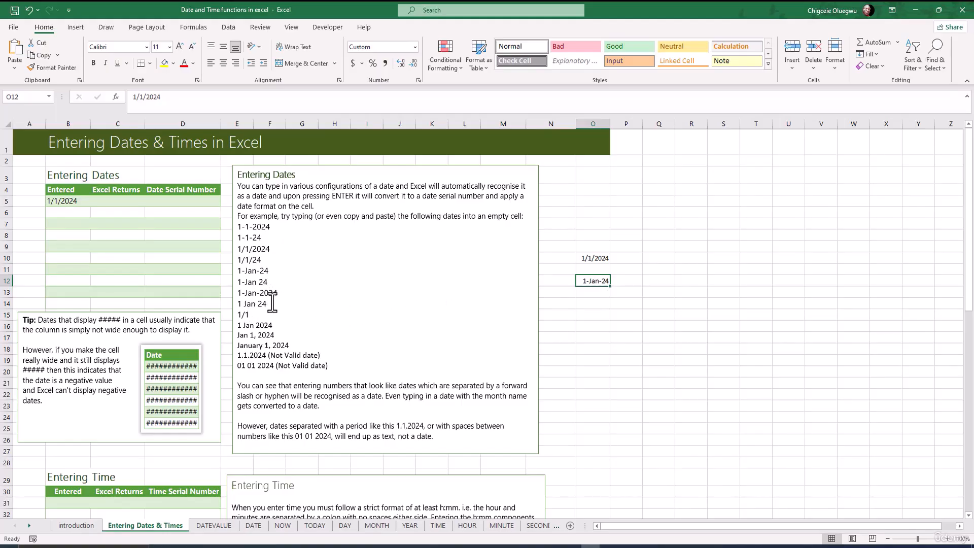
Step: Copy the January 1, 2024 example from the Entering Dates note and paste it into cell O14
drag(289, 346, 237, 349)
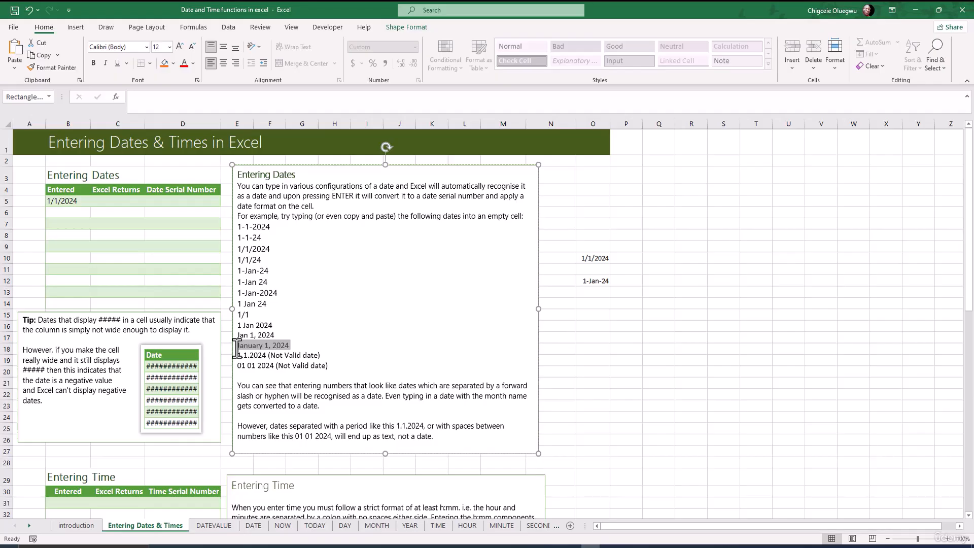
click(590, 302)
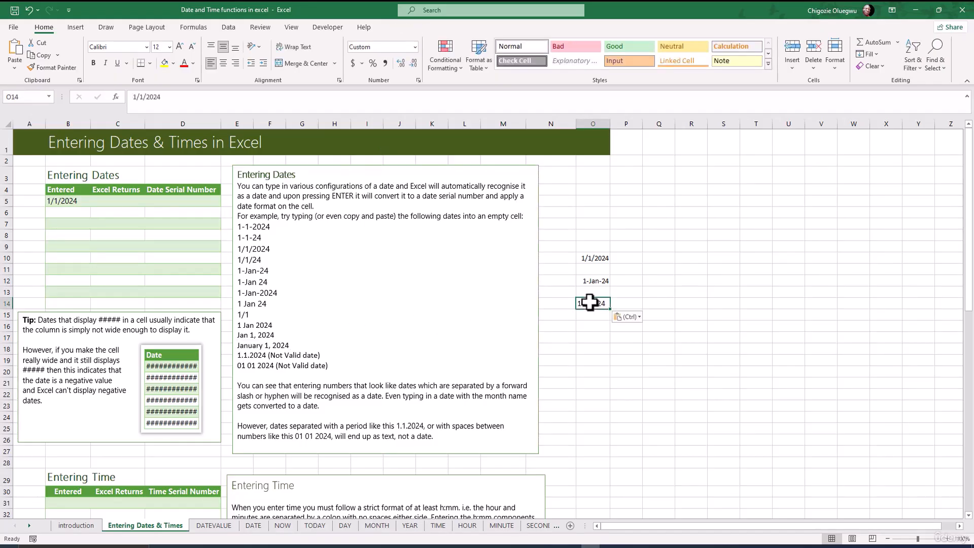
text(1-Jan-24)
Step: Enter the date January 1, 2024 in cell O15 and check the value stored in the cell
click(588, 317)
text(J)
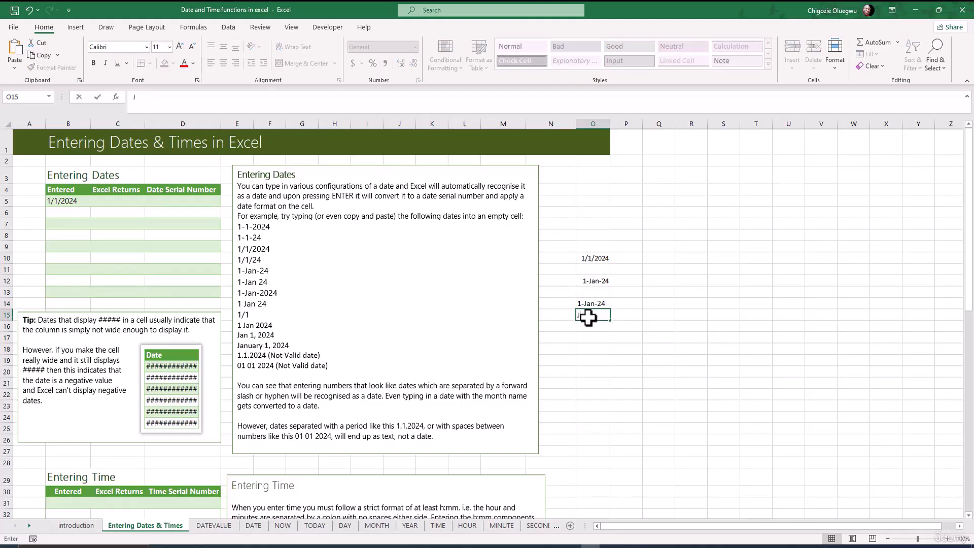
text(anuary)
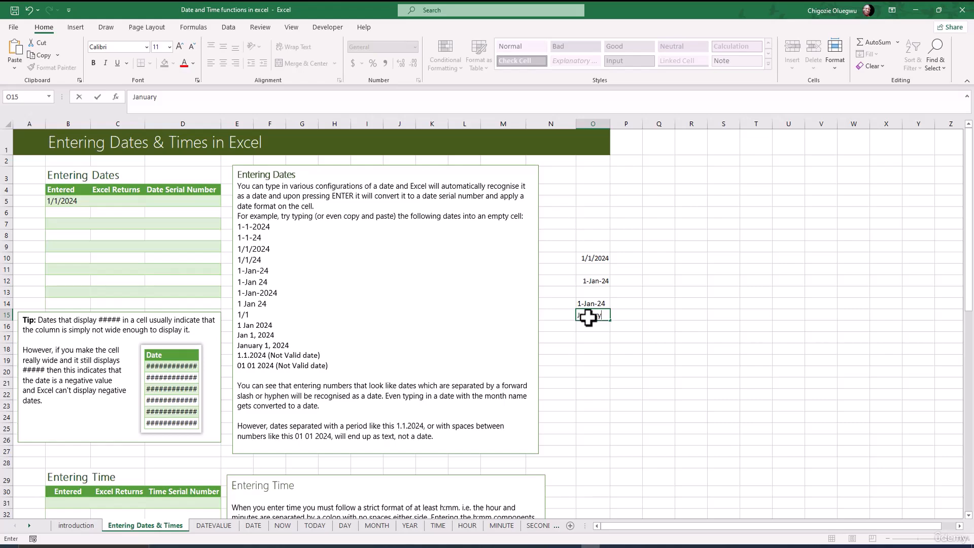
text( 1, 2024)
key(Return)
click(586, 314)
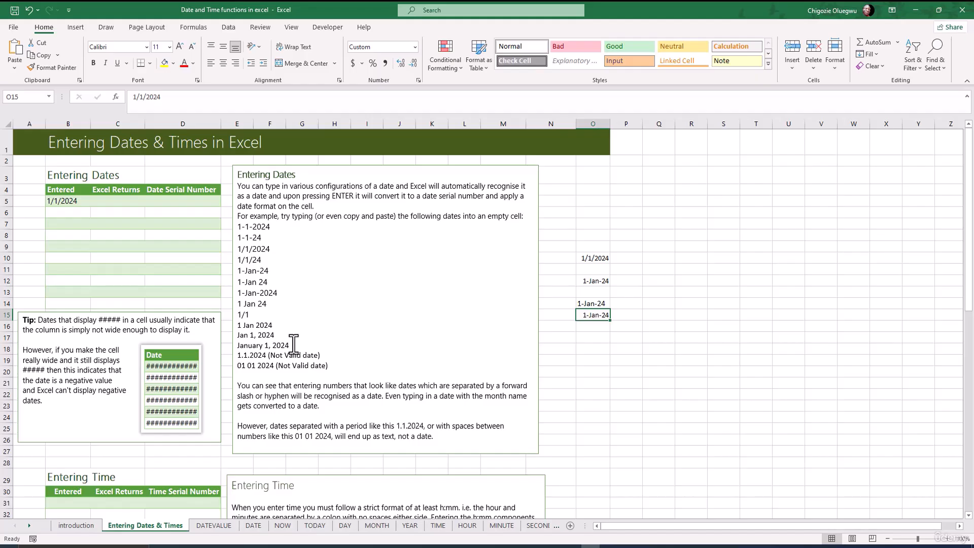
Step: Compare the valid and invalid example dates in the Entering Dates note and enter 1/1/2024 in cell O17
drag(290, 345, 236, 224)
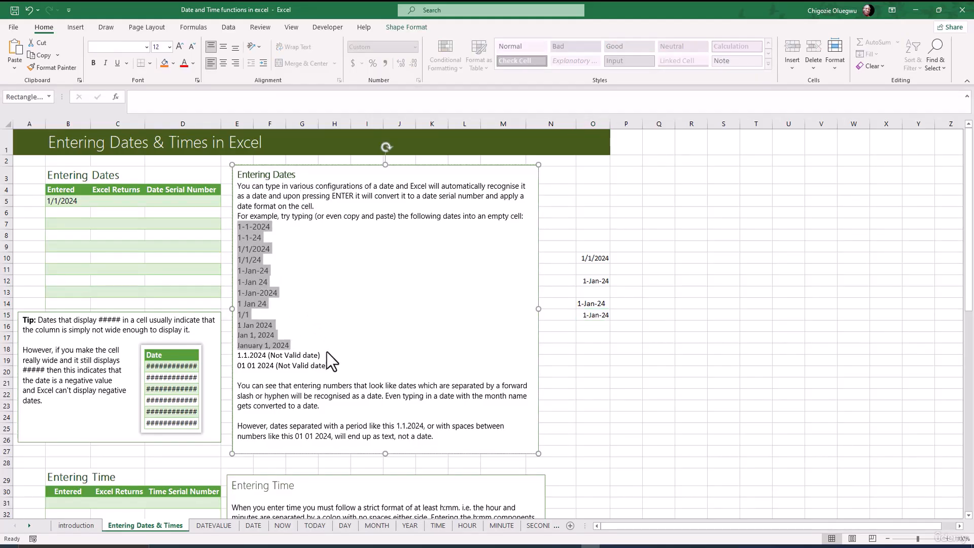
drag(321, 355, 236, 355)
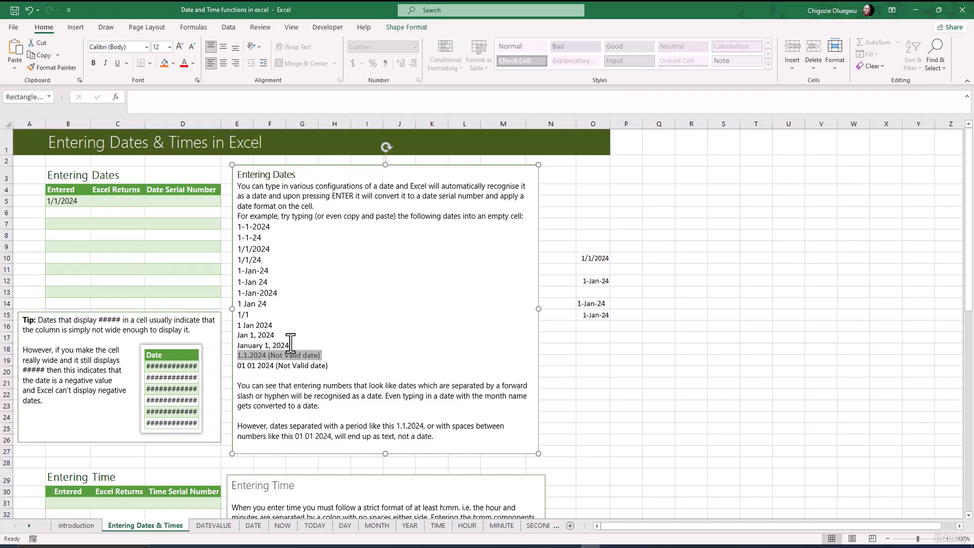
drag(290, 346, 239, 232)
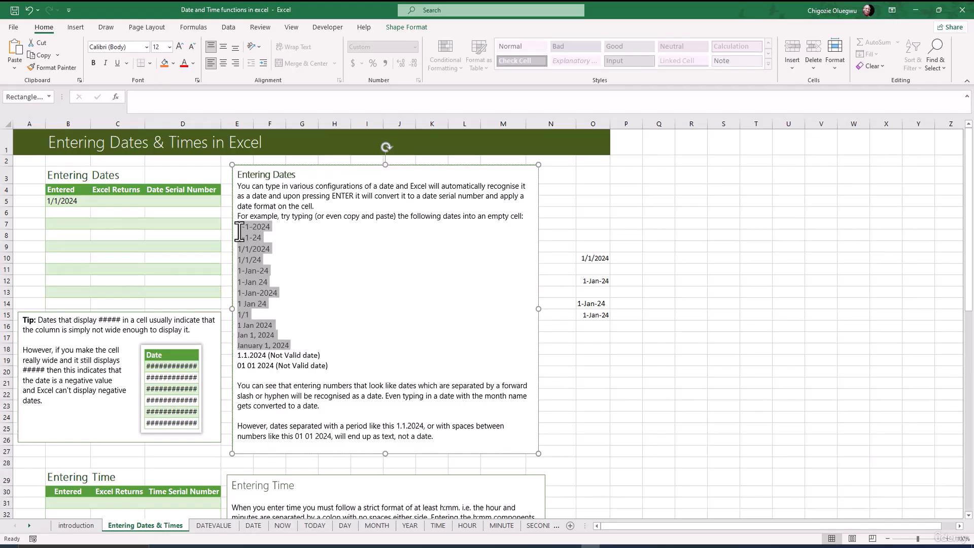
click(295, 346)
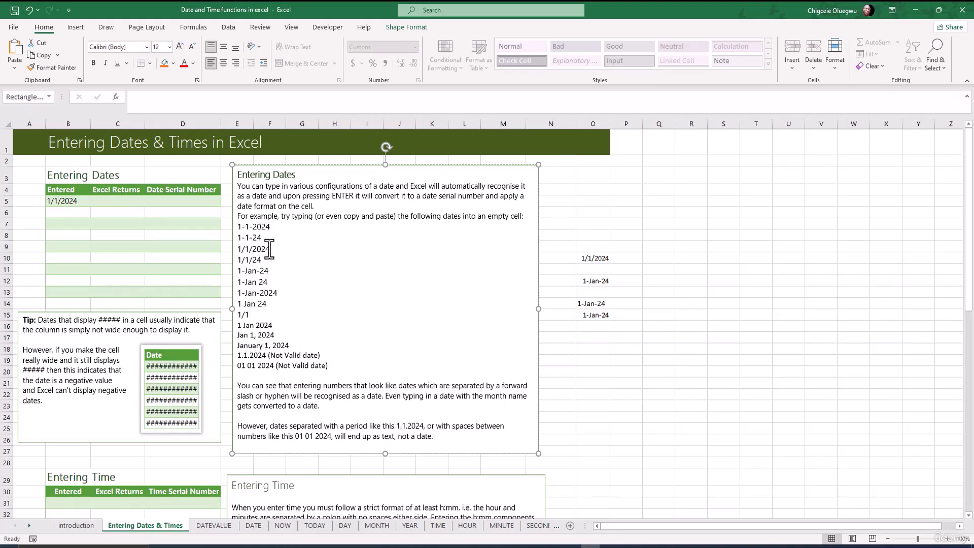
drag(273, 248, 237, 227)
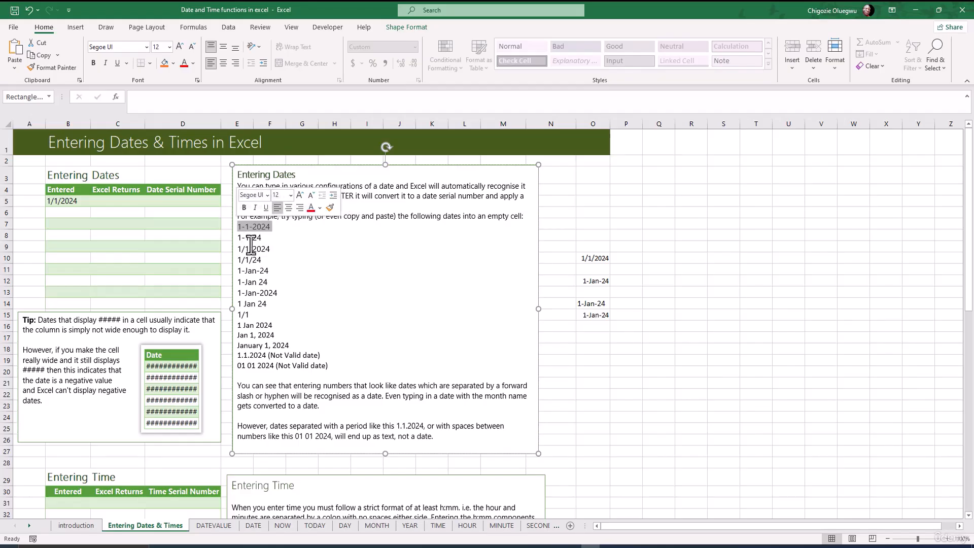
click(592, 339)
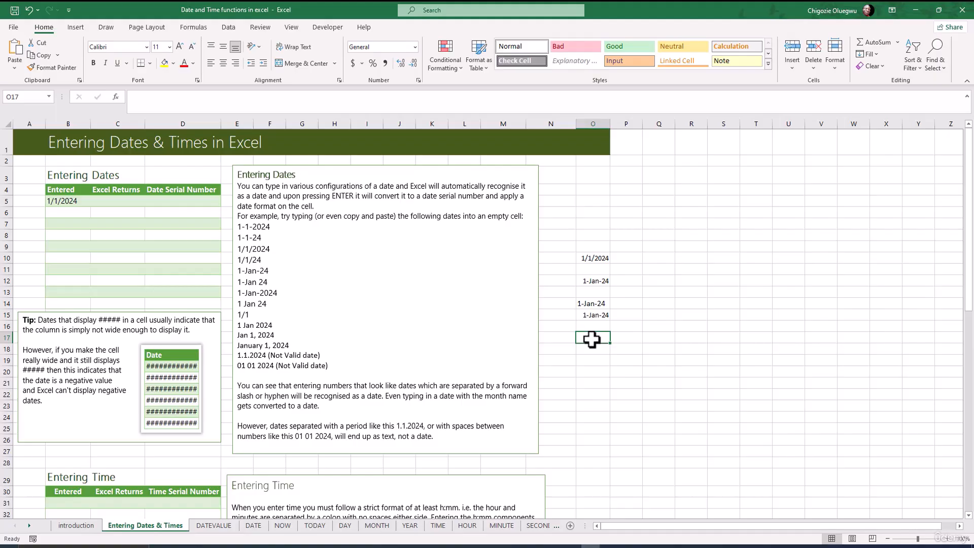
text(1)
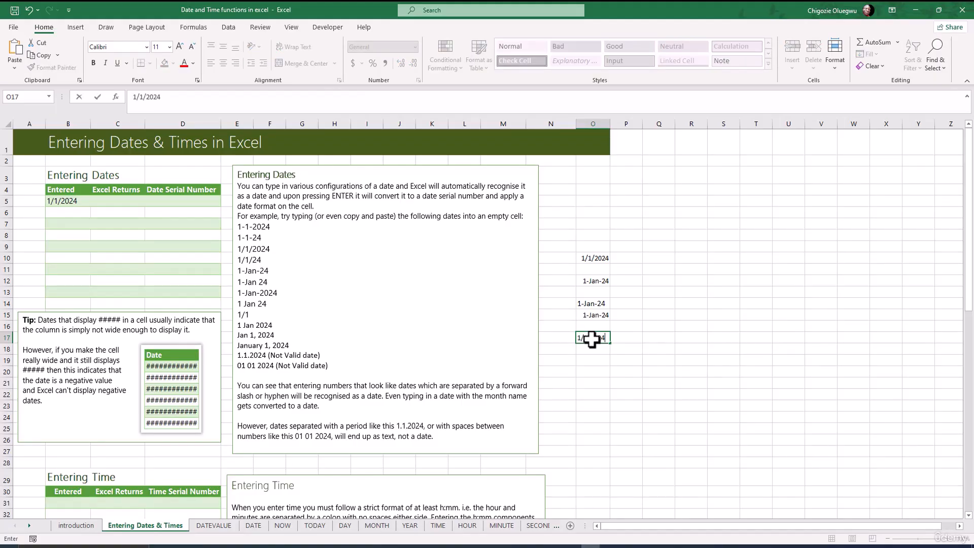
text(/1/2024)
key(Return)
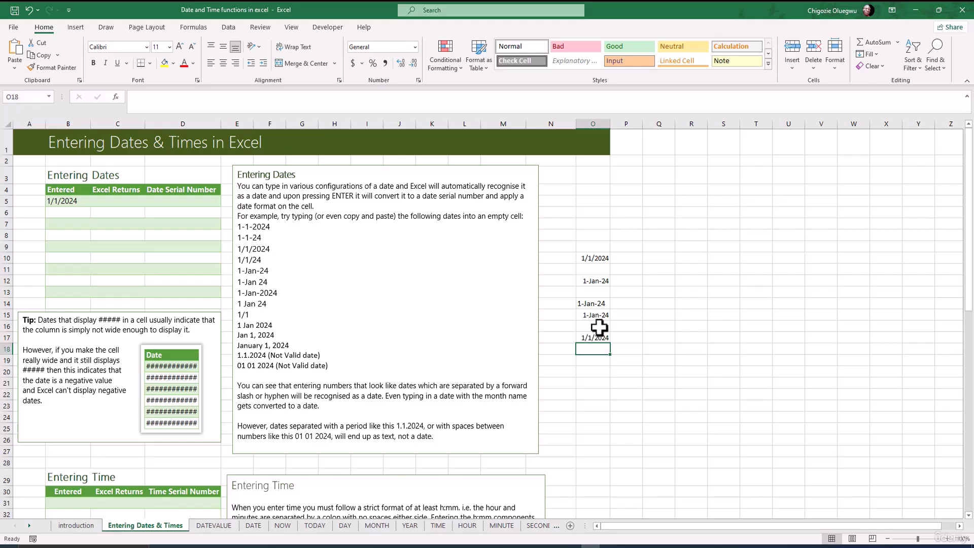
click(593, 337)
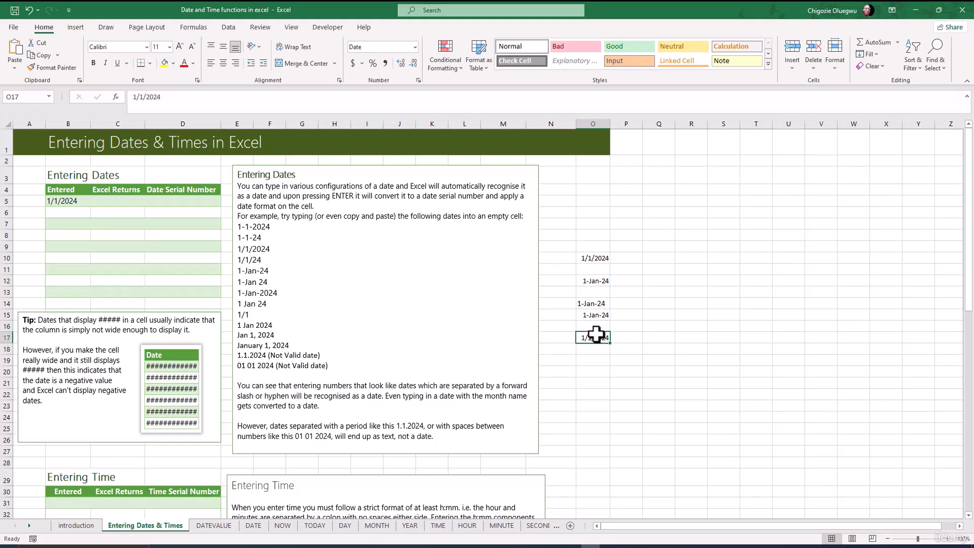
Step: Enter the period-separated example 1.1.2024 in cell O18 and inspect its stored content without changing it
drag(266, 355, 237, 357)
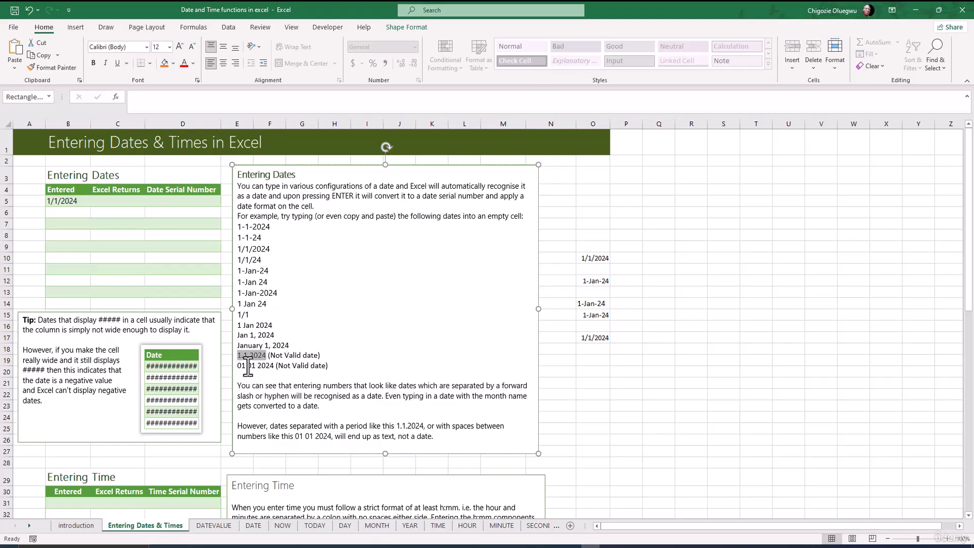
click(591, 349)
text(1.1.2024)
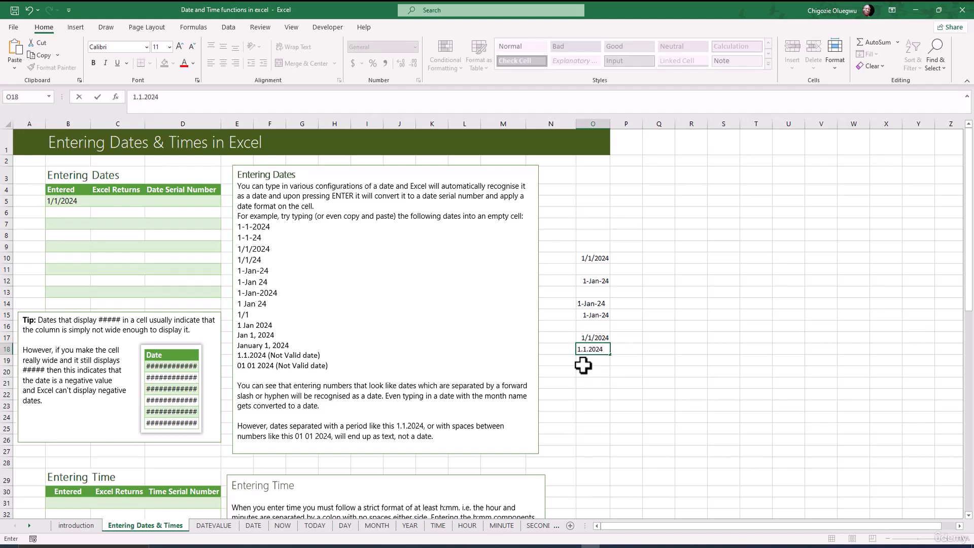
key(Return)
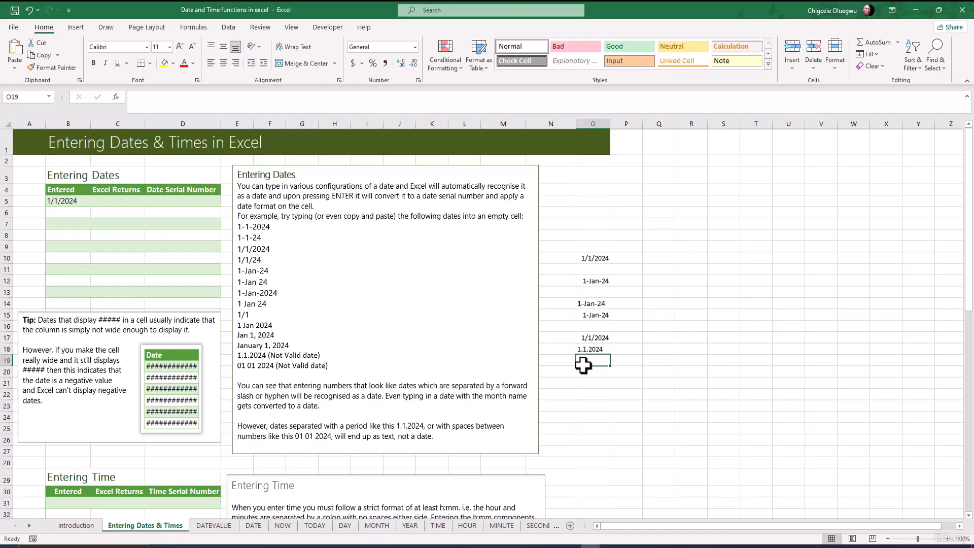
click(593, 346)
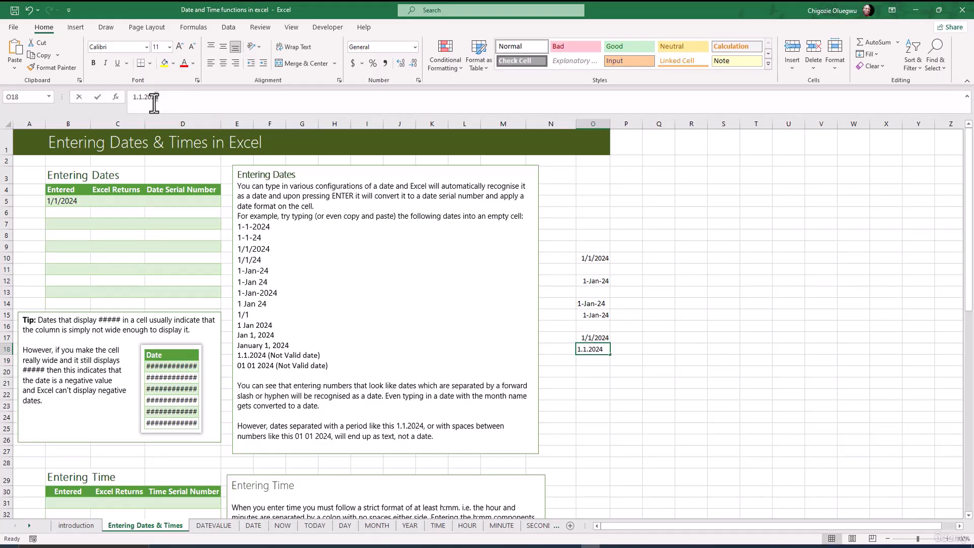
drag(157, 98, 129, 98)
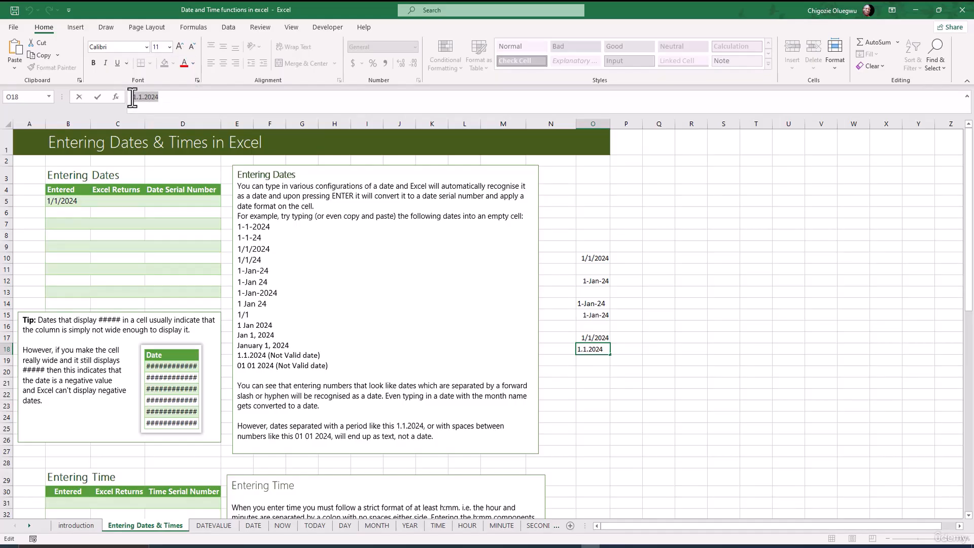
key(Escape)
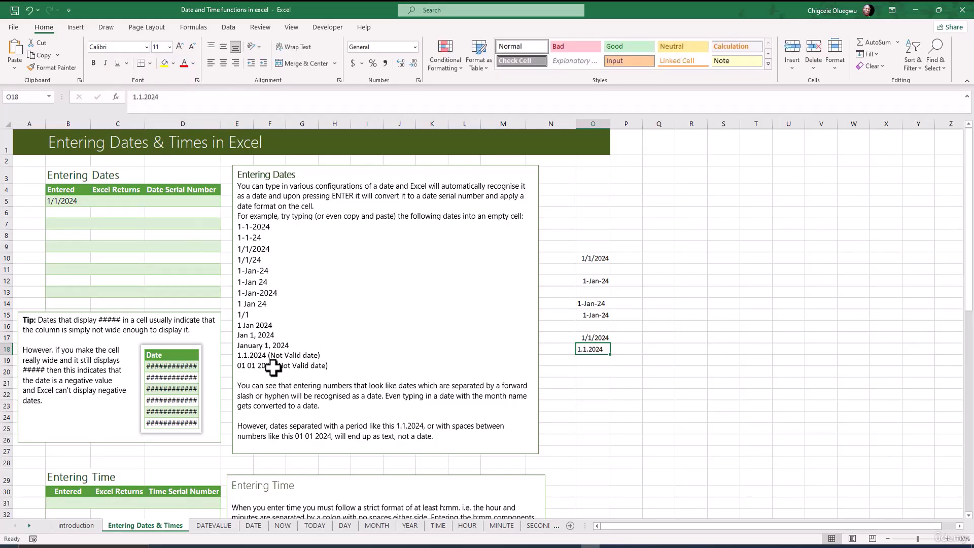
Step: Copy the space-separated 01 01 2024 example from the Entering Dates note into cell O19 and inspect its stored content
drag(273, 366, 231, 366)
key(ctrl+c)
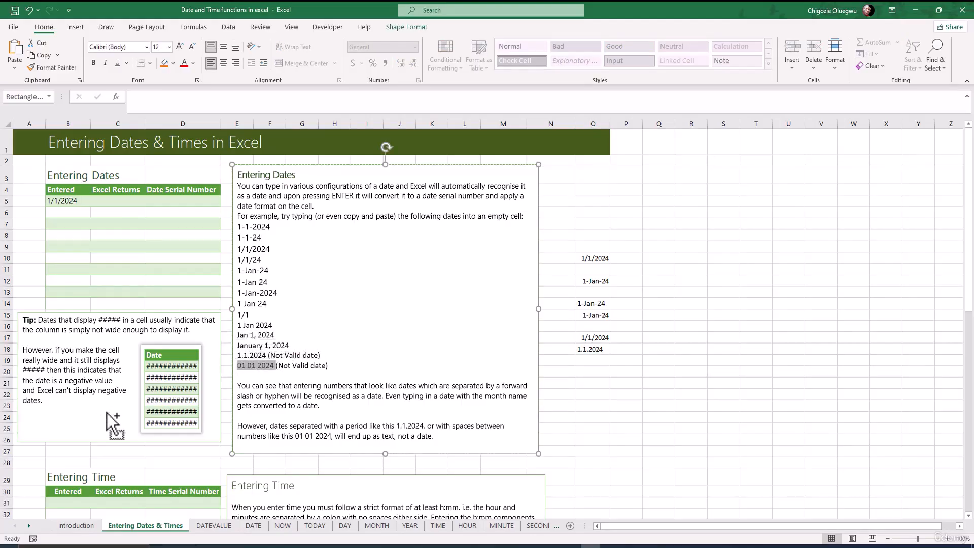
click(590, 358)
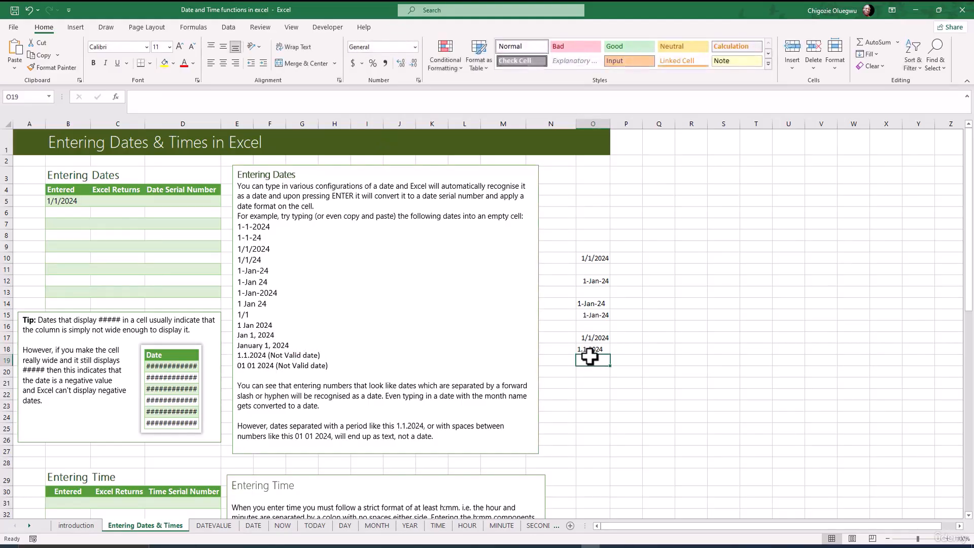
key(ctrl+v)
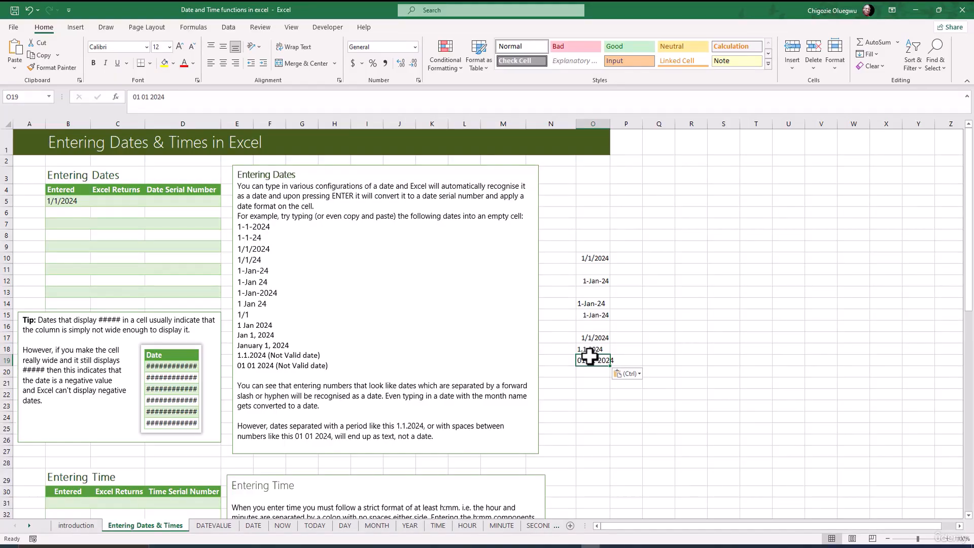
drag(171, 98, 132, 97)
click(591, 383)
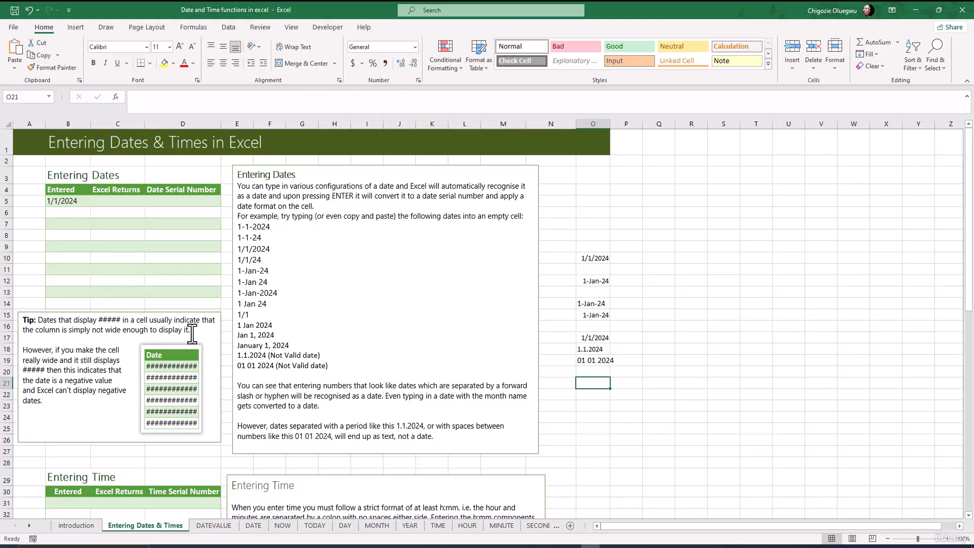
Step: Narrow column O to compare the dates with the text entries in O18 and O19, and autofit the column to its contents
drag(609, 125, 592, 130)
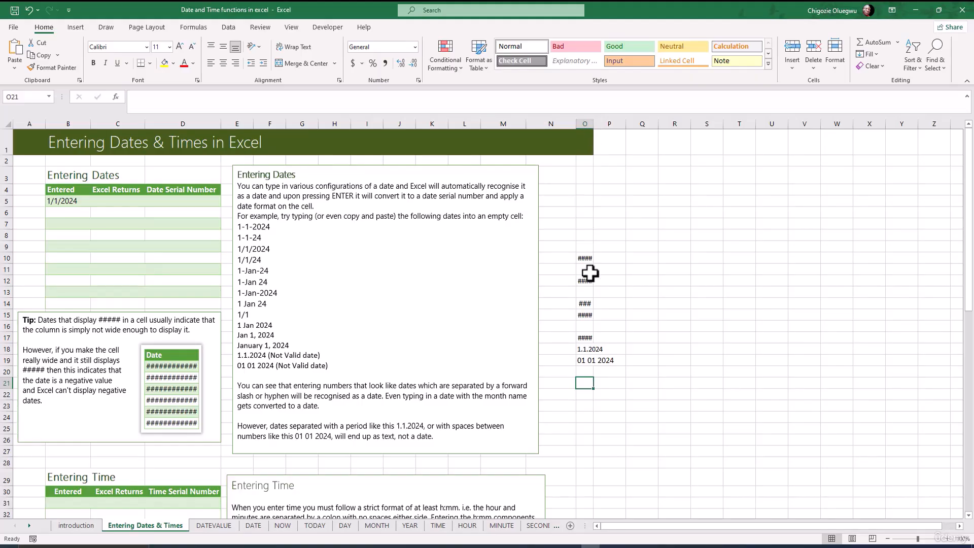
click(587, 350)
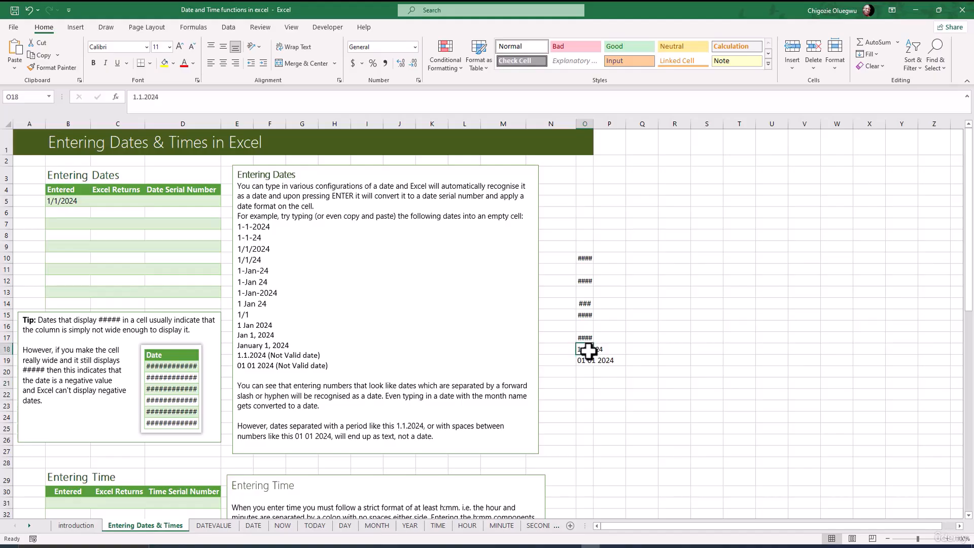
click(585, 362)
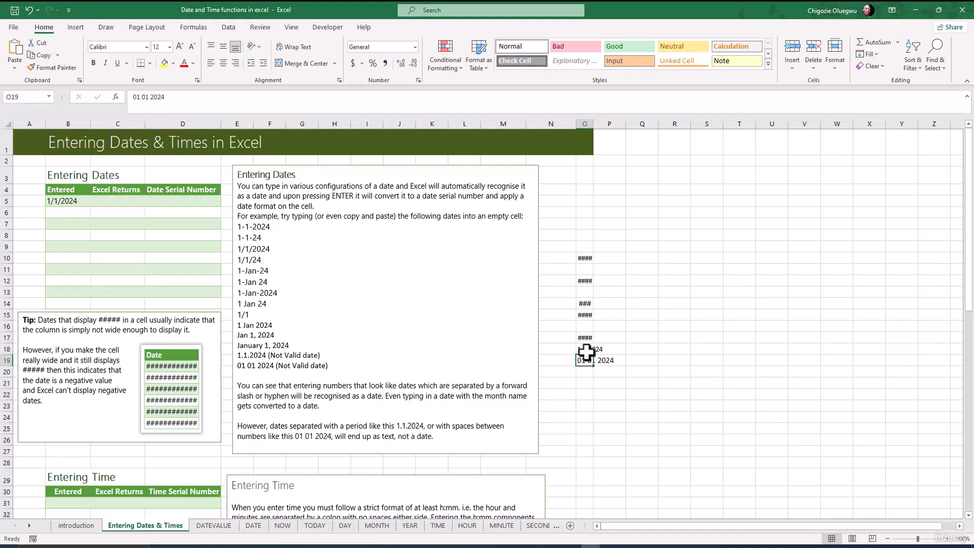
click(585, 349)
click(583, 371)
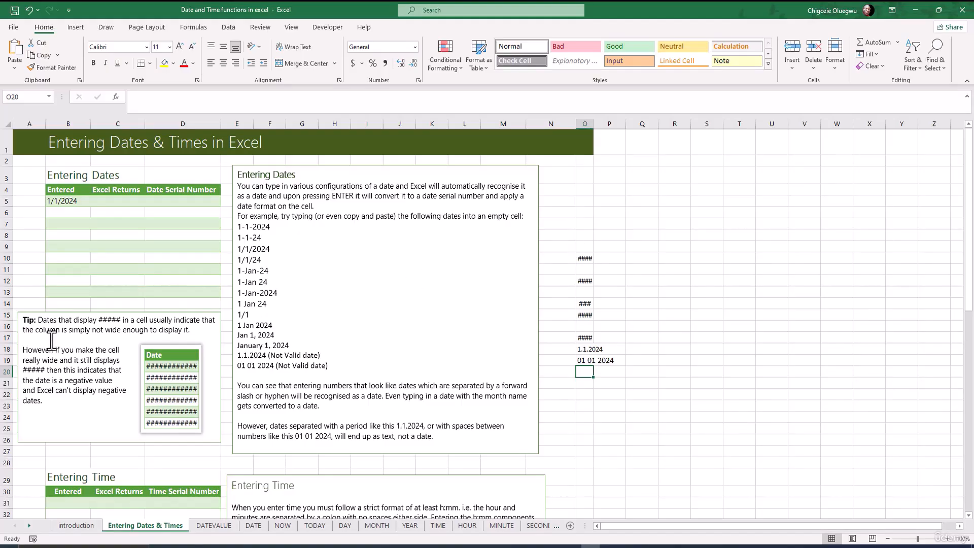
double_click(593, 122)
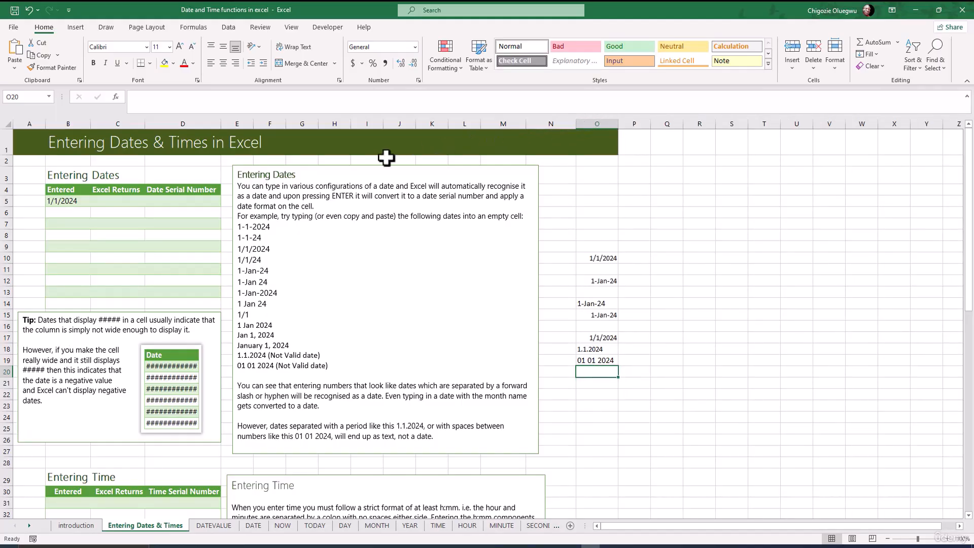
Step: Copy the 1-1-24 example from the Entering Dates note and paste it into cell B6 of the Entered column
click(69, 212)
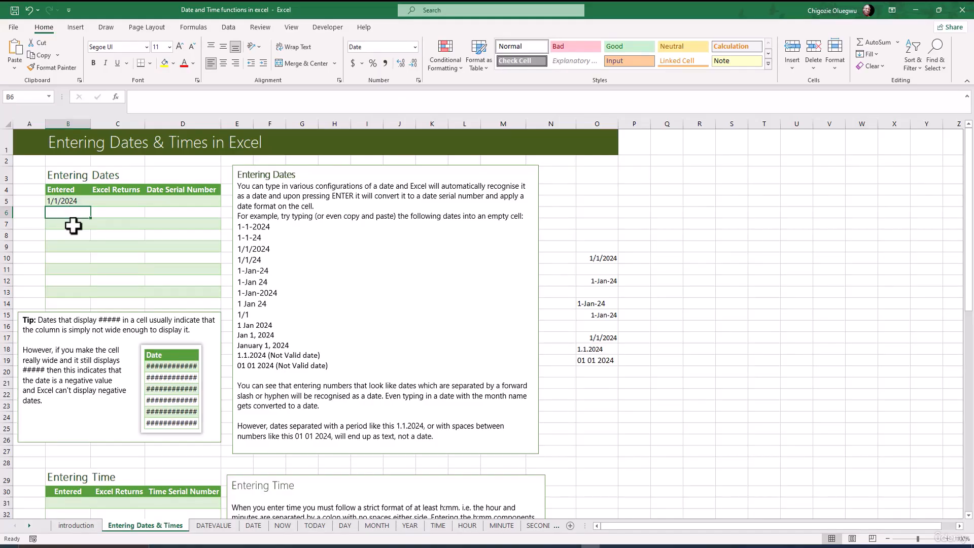
drag(263, 238, 243, 242)
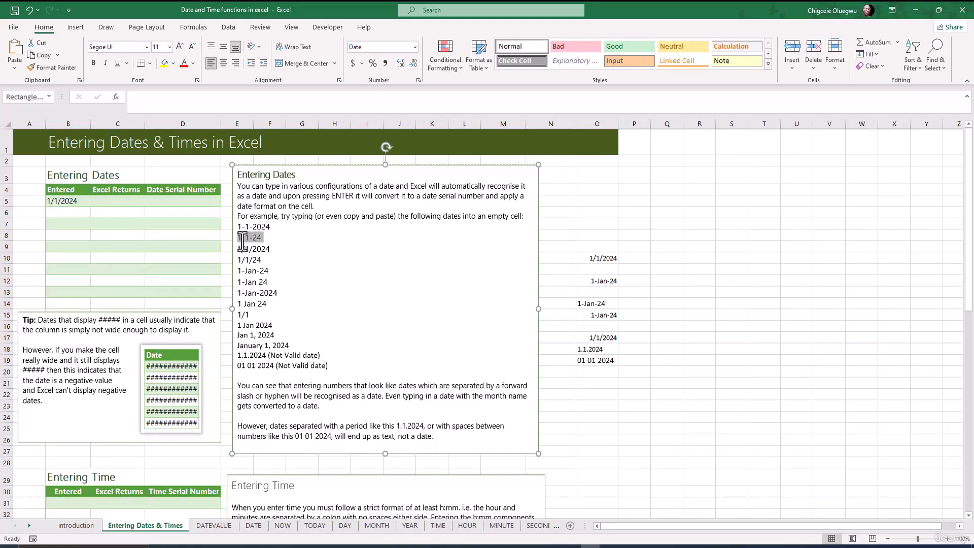
click(66, 209)
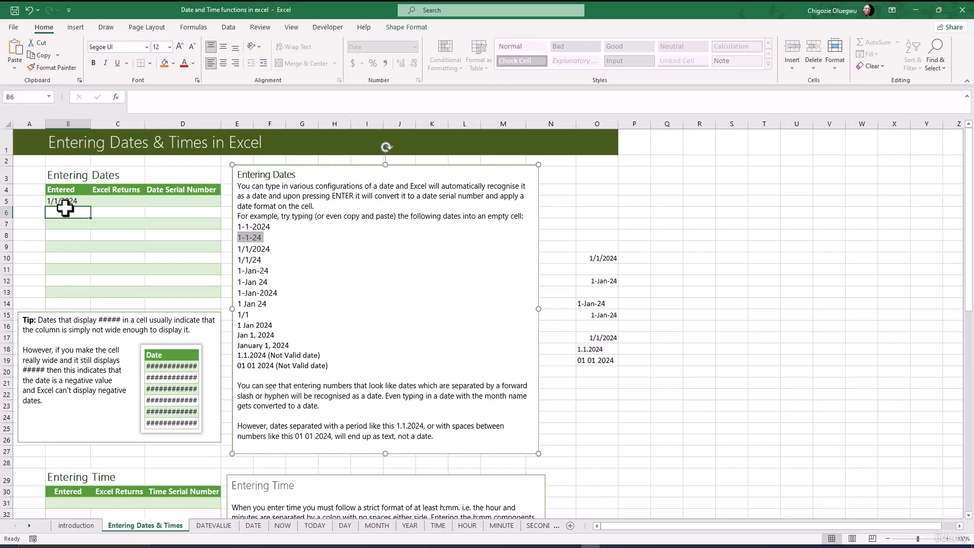
text(1/1/2024)
key(Return)
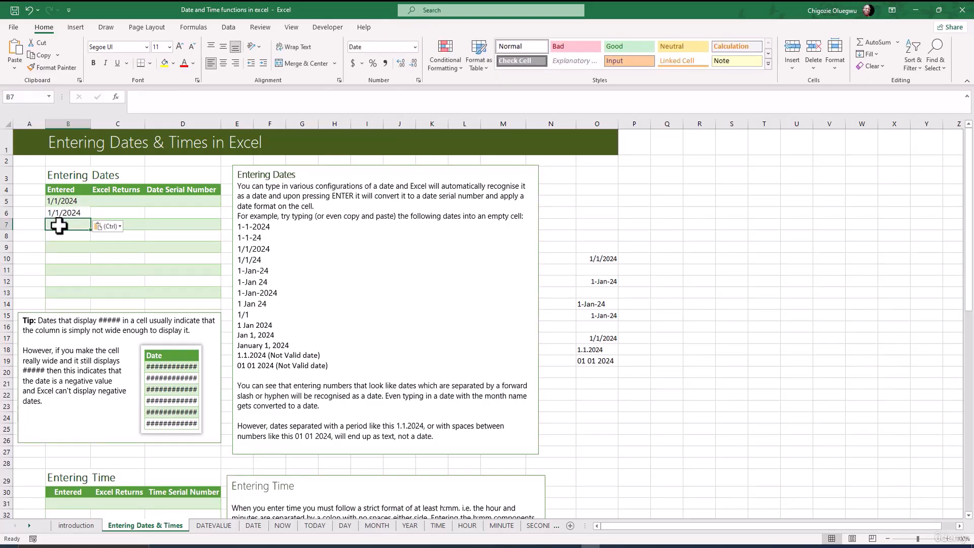
Step: Copy the 1/1/2024 example from the Entering Dates note and paste it into cell B7
double_click(254, 249)
key(ctrl+c)
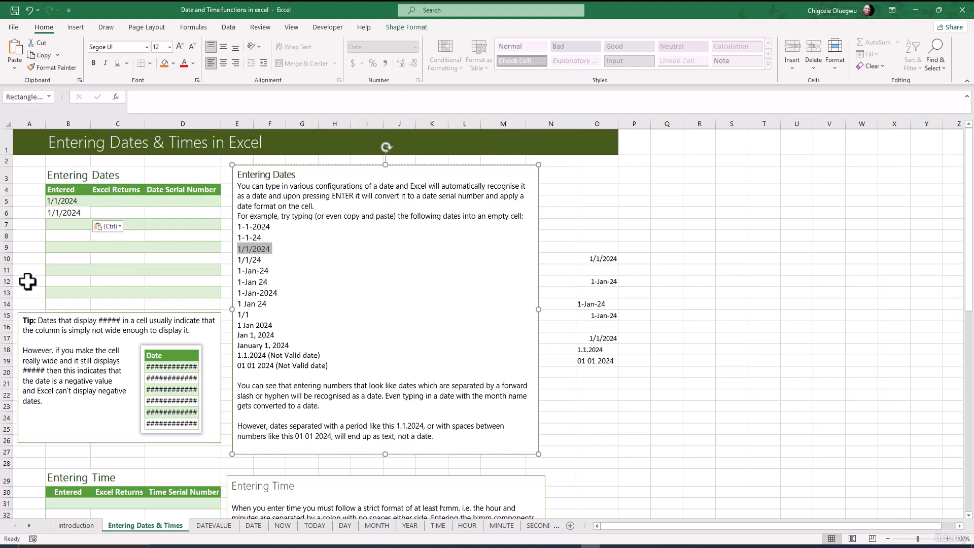
click(65, 223)
key(ctrl+v)
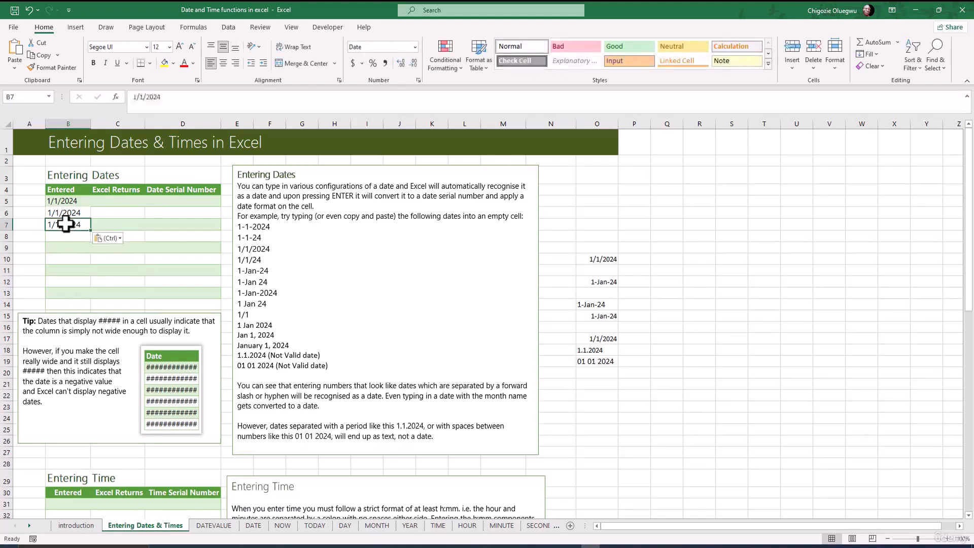
key(Return)
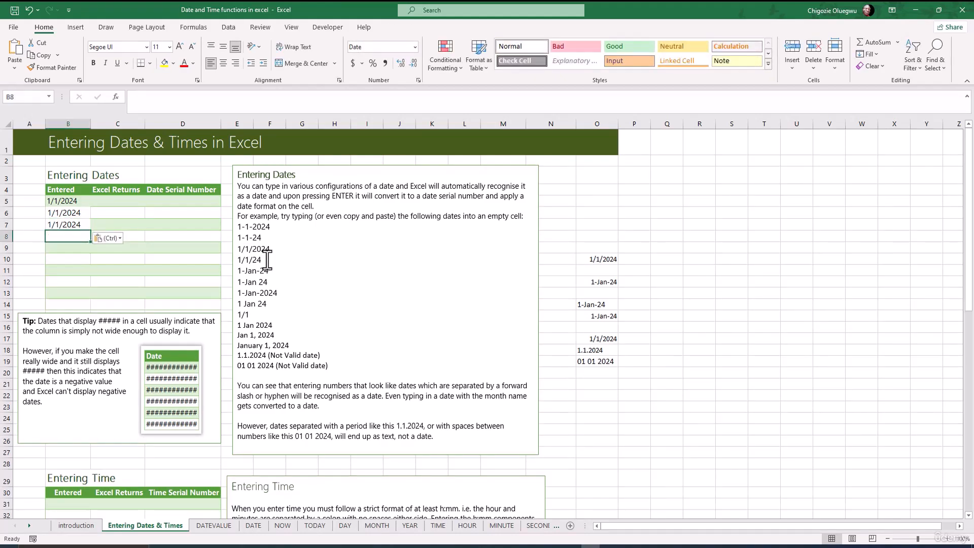
Step: Copy the 1/1/24 example from the Entering Dates note and paste it into cell B8
drag(267, 260, 237, 260)
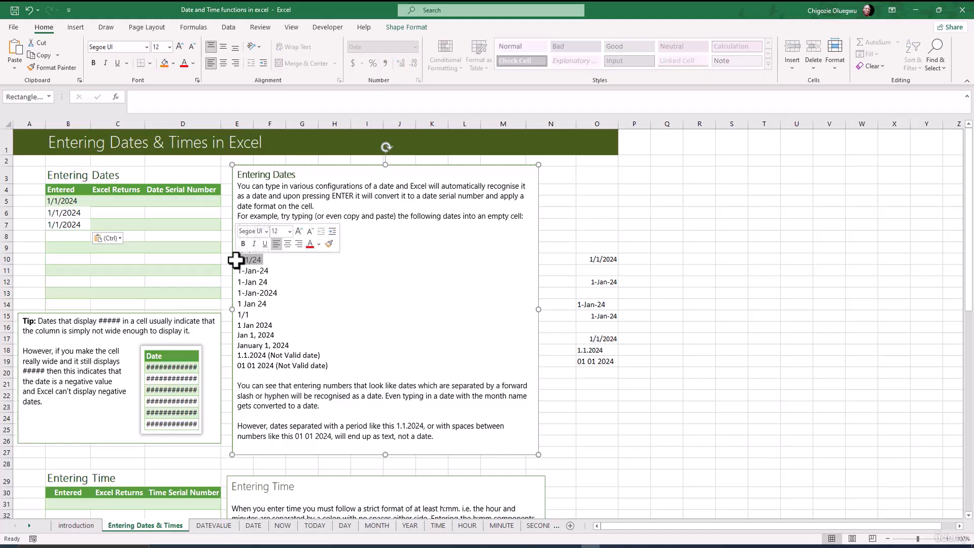
key(ctrl+c)
click(60, 233)
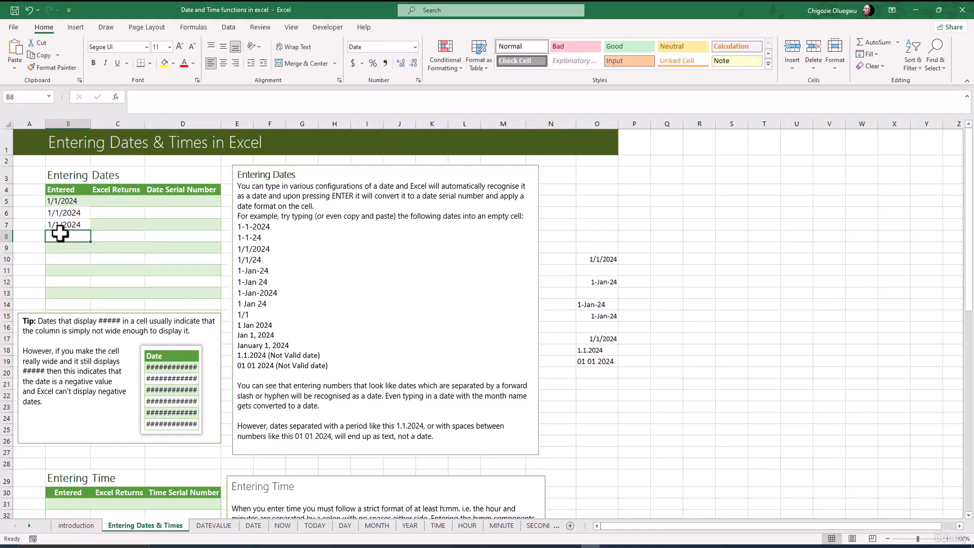
key(ctrl+v)
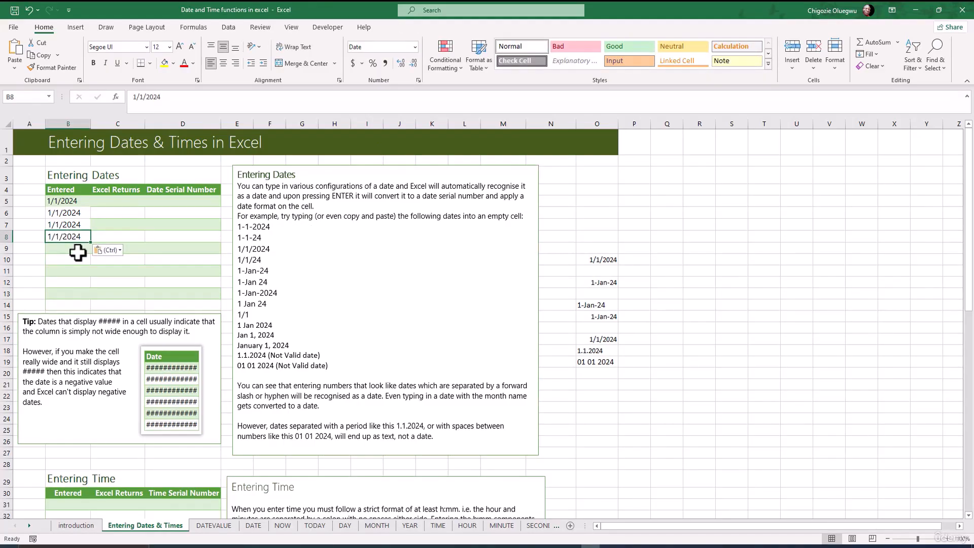
Step: Copy the fully hyphenated 1-Jan-24 example from the Entering Dates note and paste it into cell B9
click(77, 251)
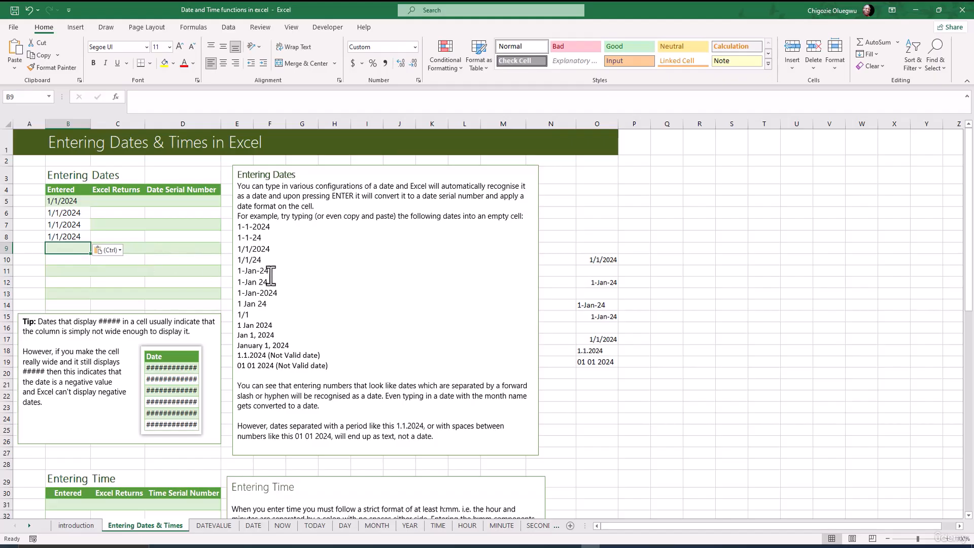
drag(271, 276, 243, 276)
key(ctrl+c)
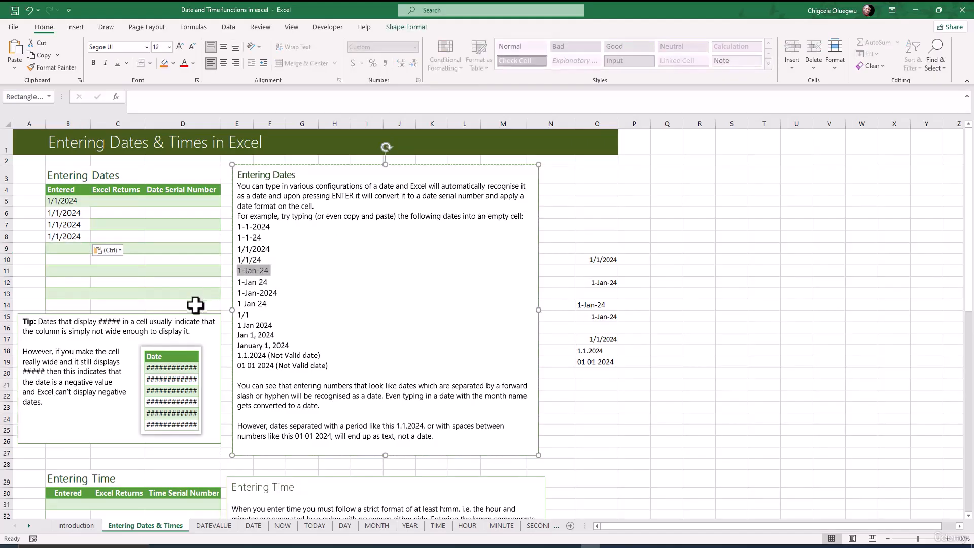
click(74, 247)
key(ctrl+v)
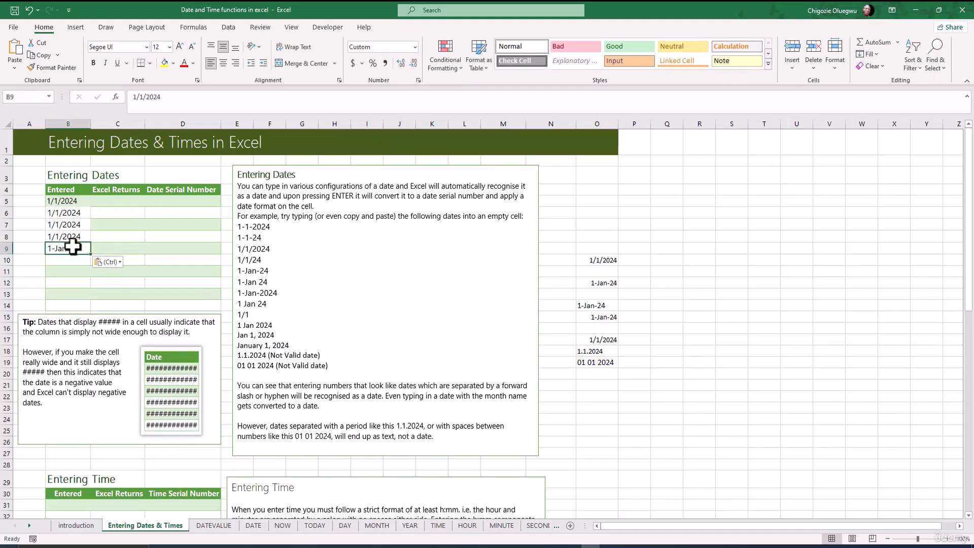
key(Return)
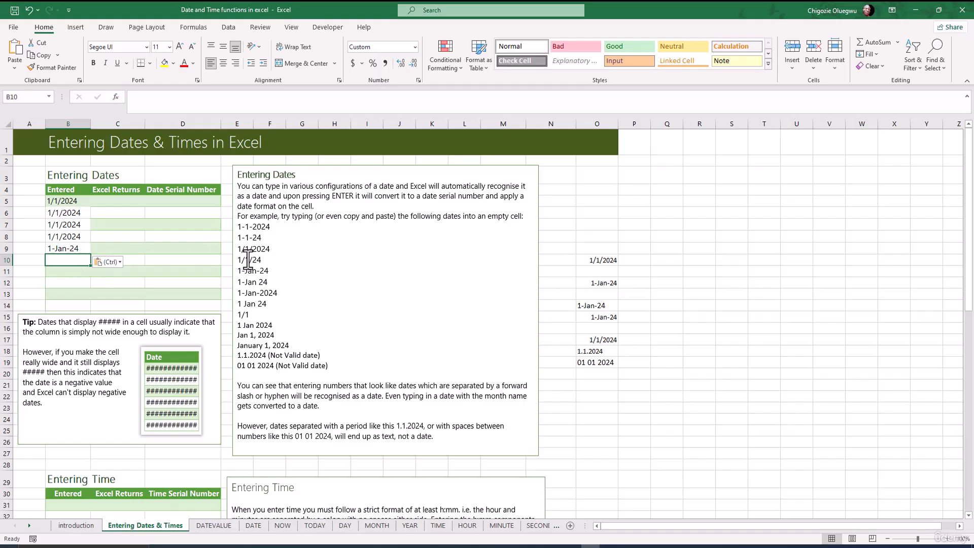
Step: Copy the 1-Jan 24 example from the Entering Dates note and paste it into cell B10
drag(269, 282, 239, 282)
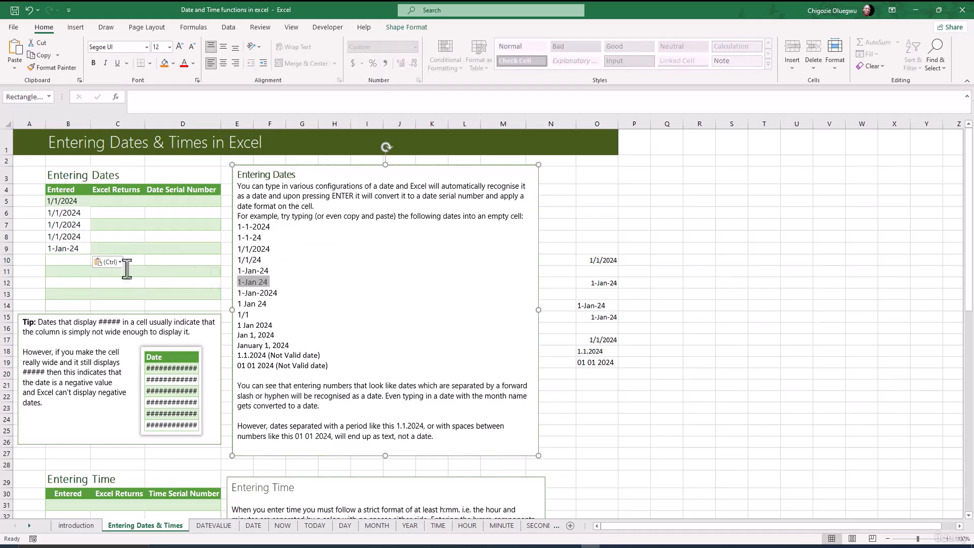
key(ctrl+c)
click(65, 257)
key(ctrl+v)
key(Return)
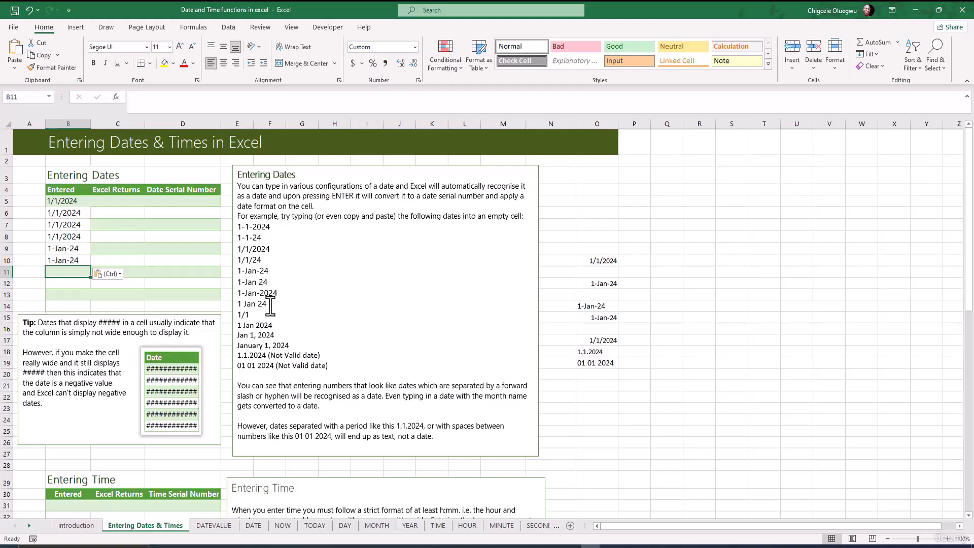
Step: Copy the space-separated 1 Jan 24 example from the Entering Dates note and paste it into cell B11
drag(270, 305, 237, 304)
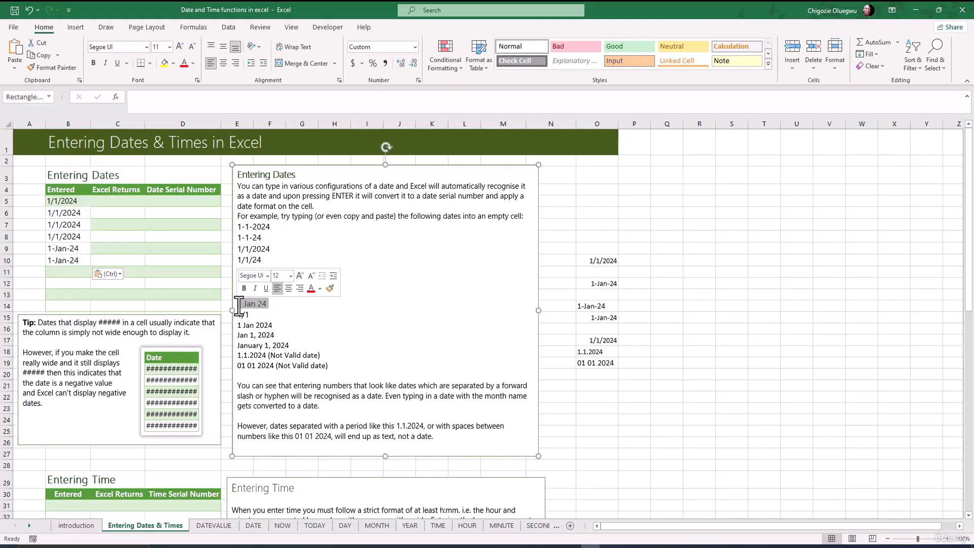
click(61, 271)
key(ctrl+v)
key(Return)
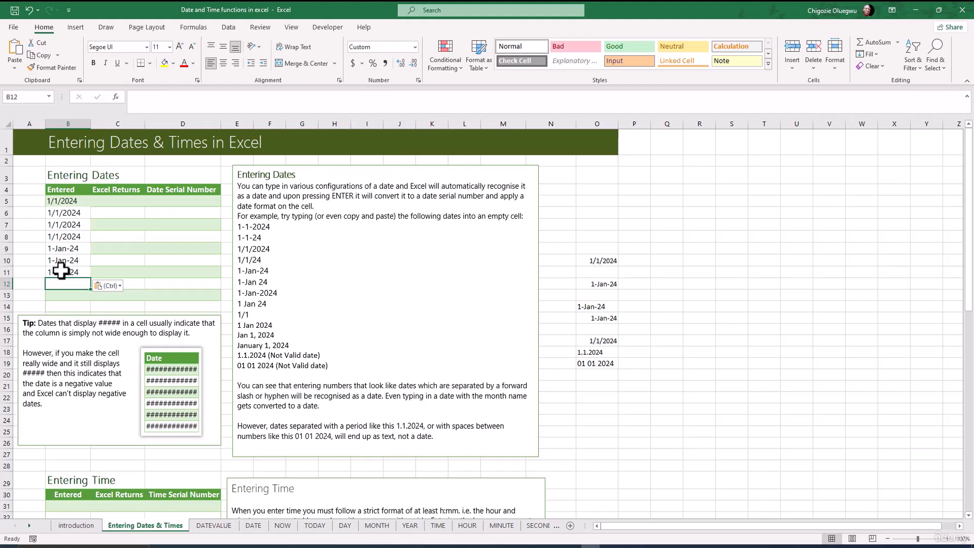
Step: Copy the year-less 1/1 example from the Entering Dates note and paste it into cell B12
click(255, 317)
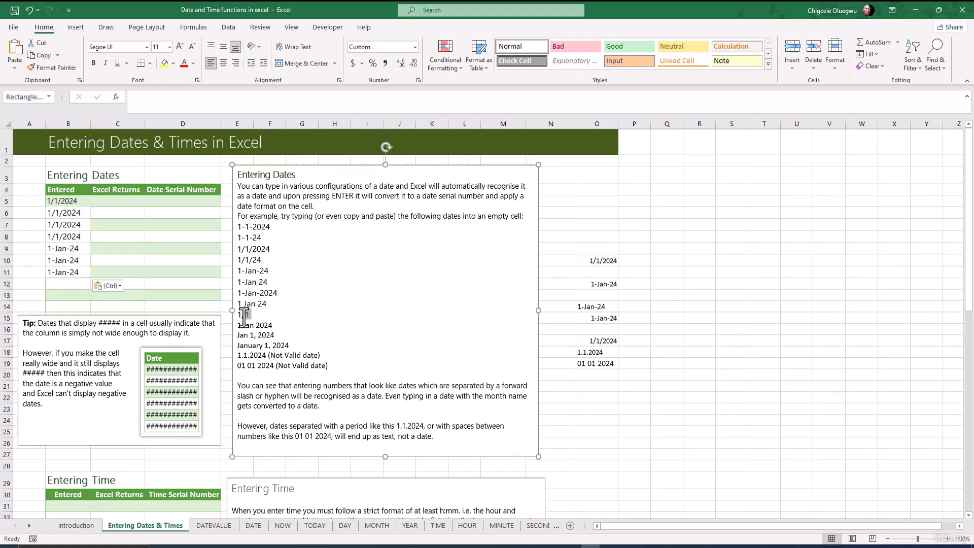
click(251, 316)
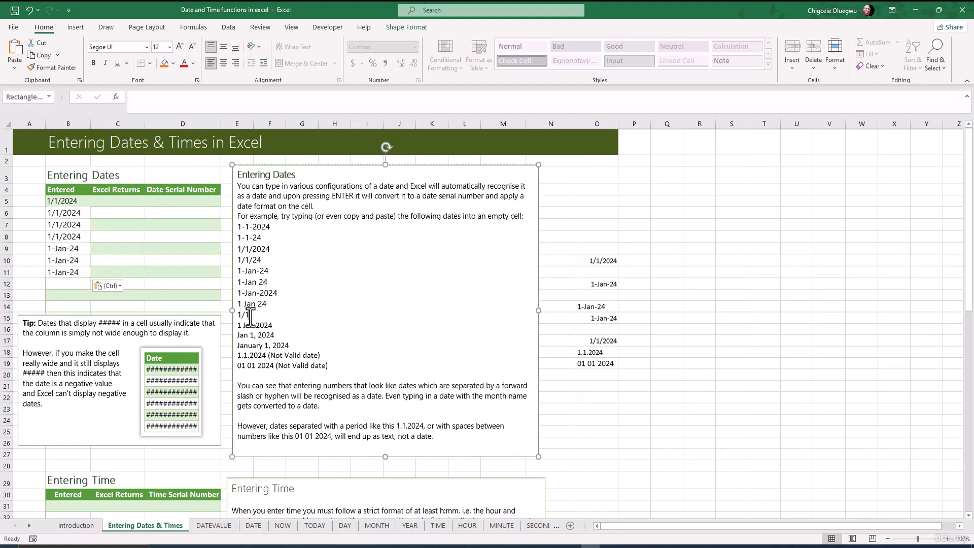
double_click(244, 316)
click(75, 282)
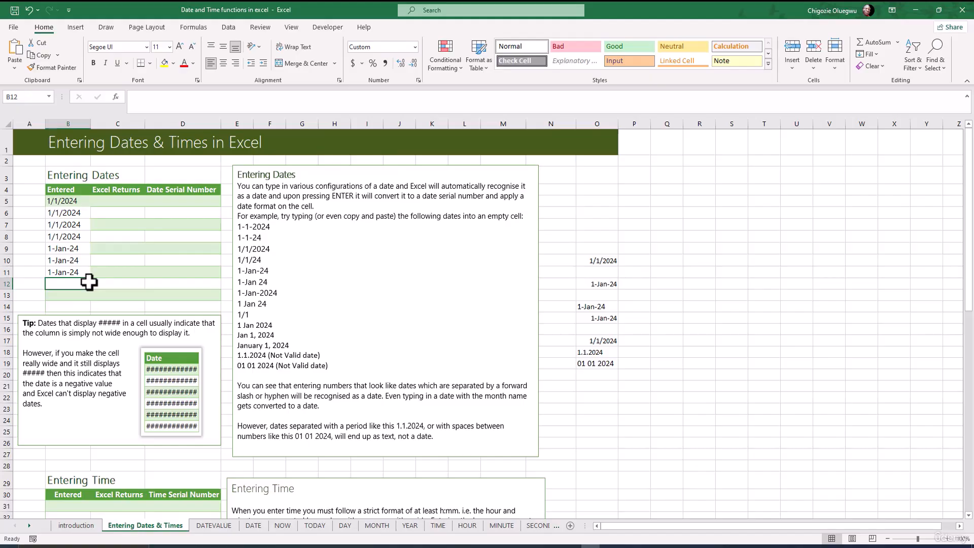
key(ctrl+v)
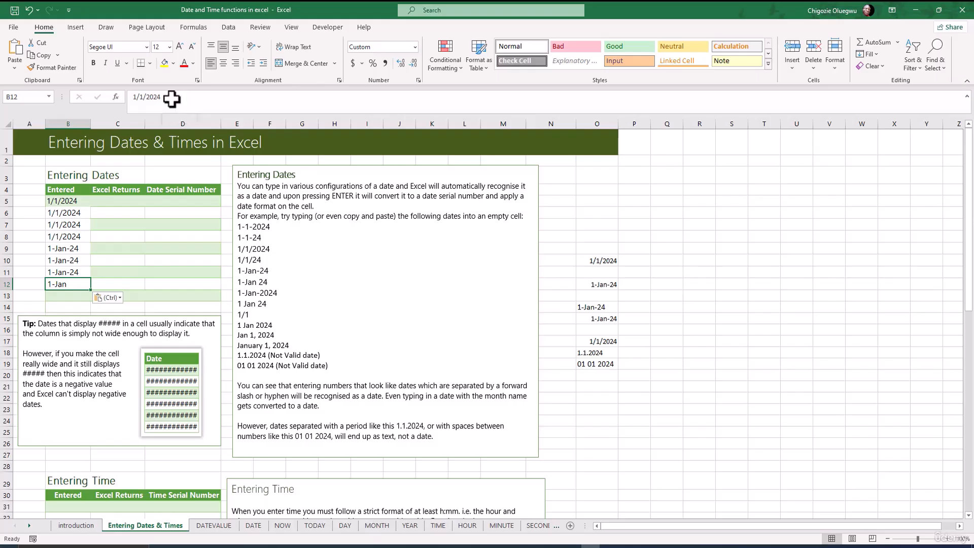
Step: Compare the 1/1 example in the Entering Dates note with the year stored in cell B12
drag(251, 316, 239, 317)
key(Escape)
key(Escape)
drag(237, 315, 251, 316)
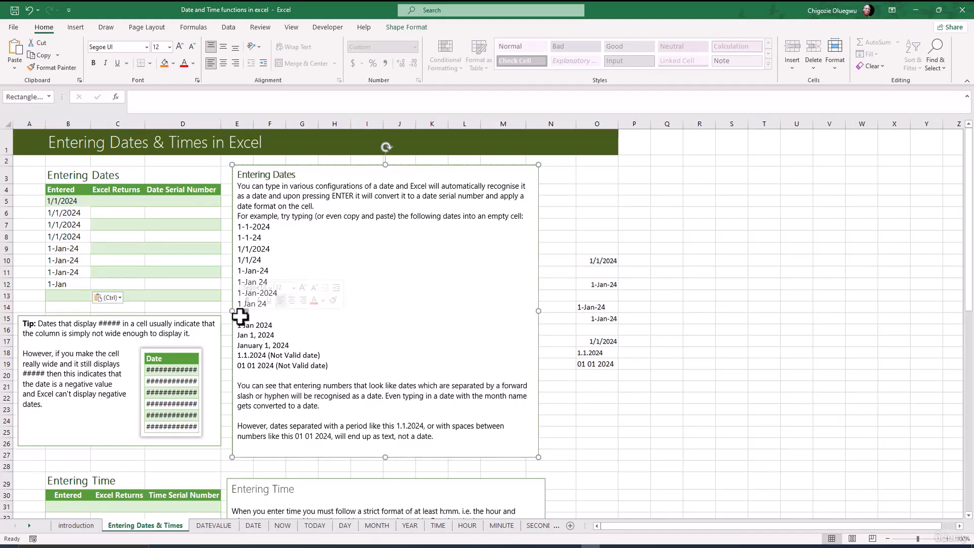
click(63, 285)
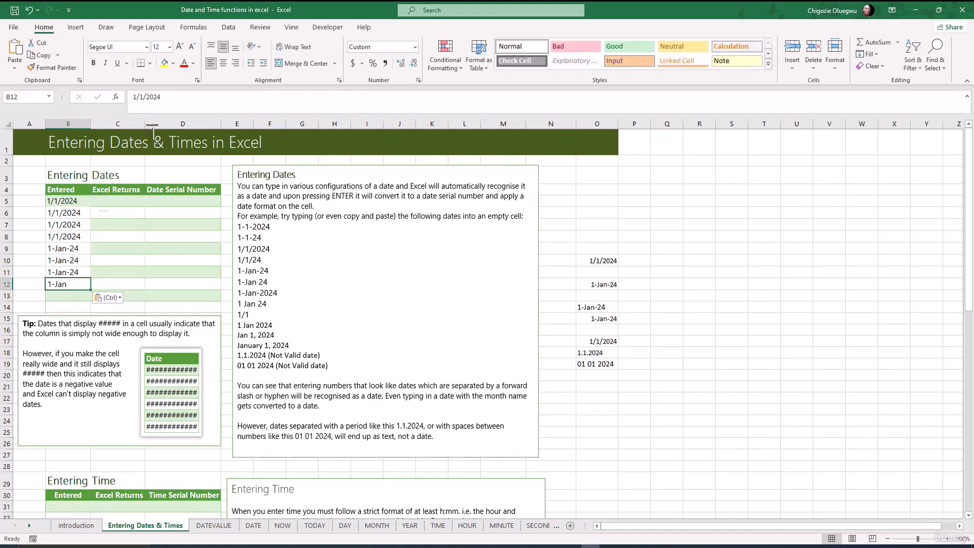
key(ctrl+z)
drag(154, 100, 146, 98)
Step: Copy the January 1, 2024 example from the Entering Dates note and paste it into cell B13
drag(290, 346, 111, 345)
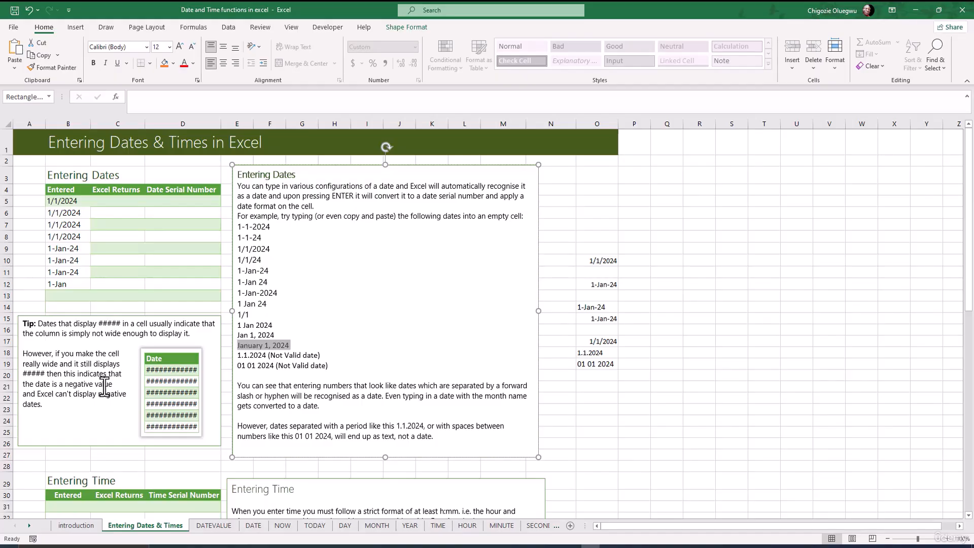
click(69, 296)
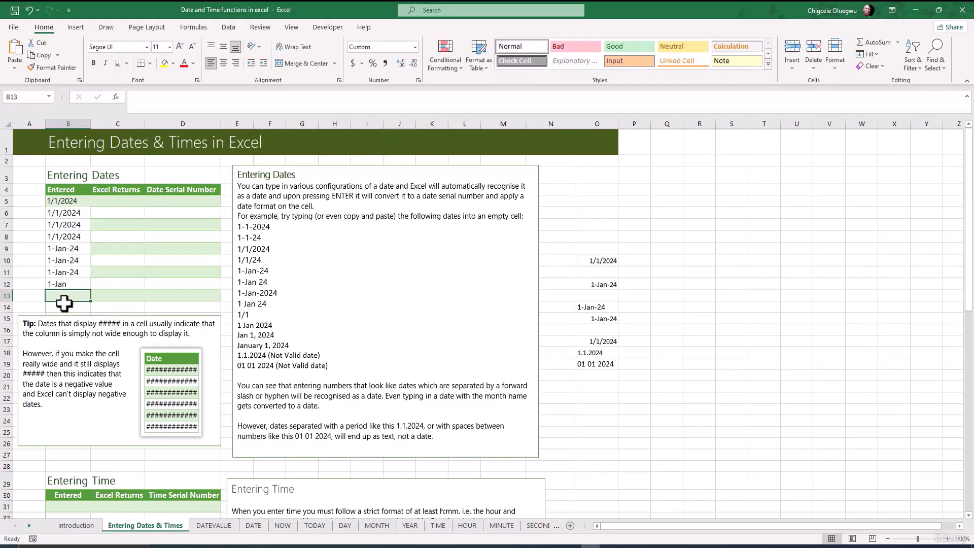
key(ctrl+v)
Step: Move the Tip box down clear of row 14 and paste the note's period-separated 1.1.2024 example into cell B14
drag(41, 317, 40, 334)
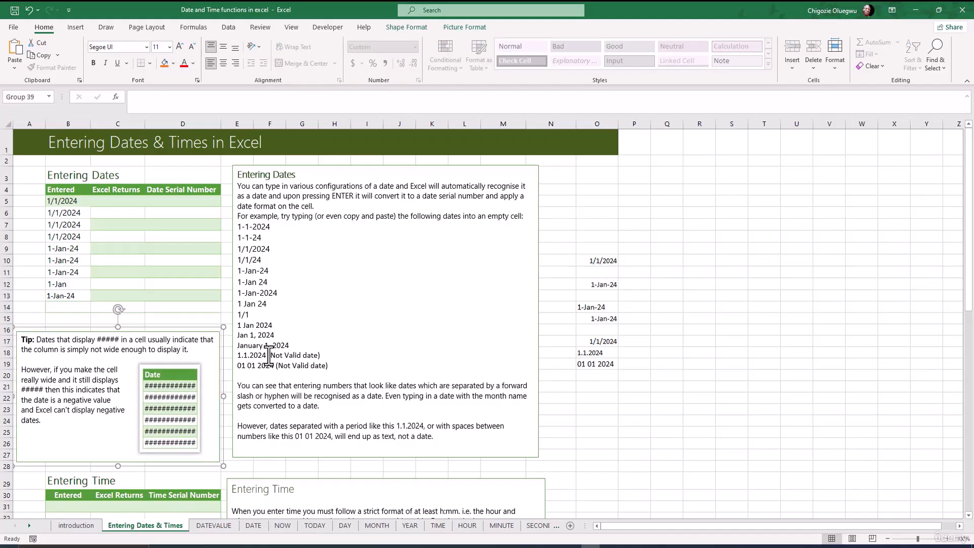
drag(267, 355, 238, 355)
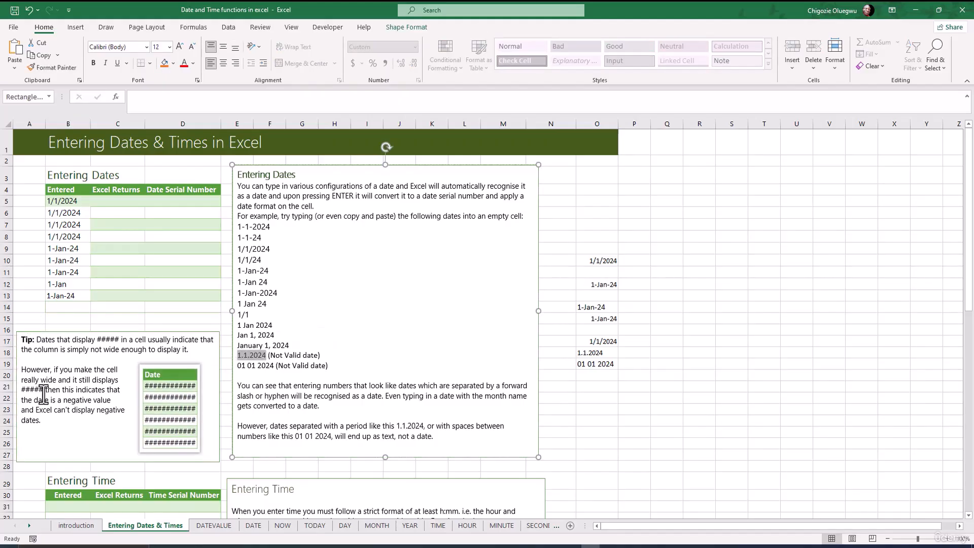
click(54, 309)
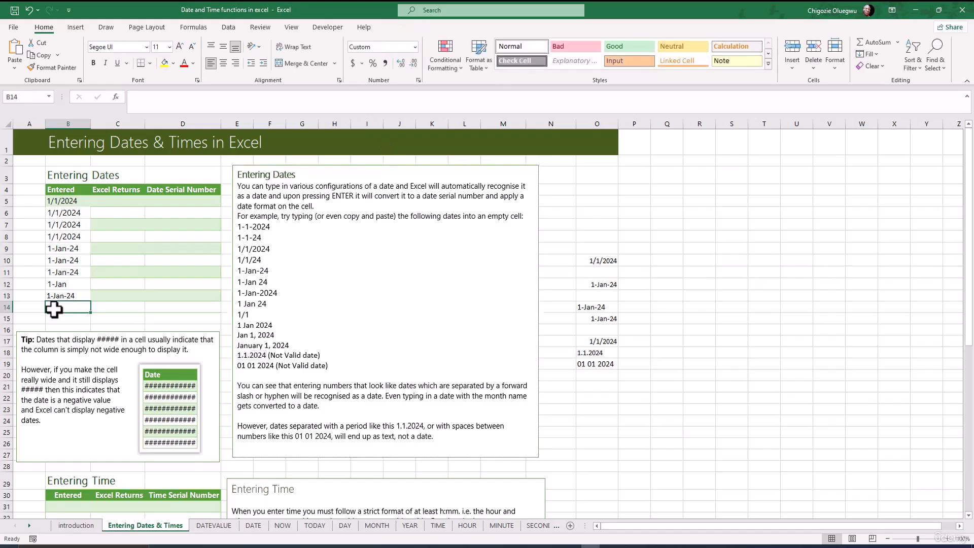
key(ctrl+v)
Step: Check how Excel stores the period-separated entry in cell B14
click(52, 327)
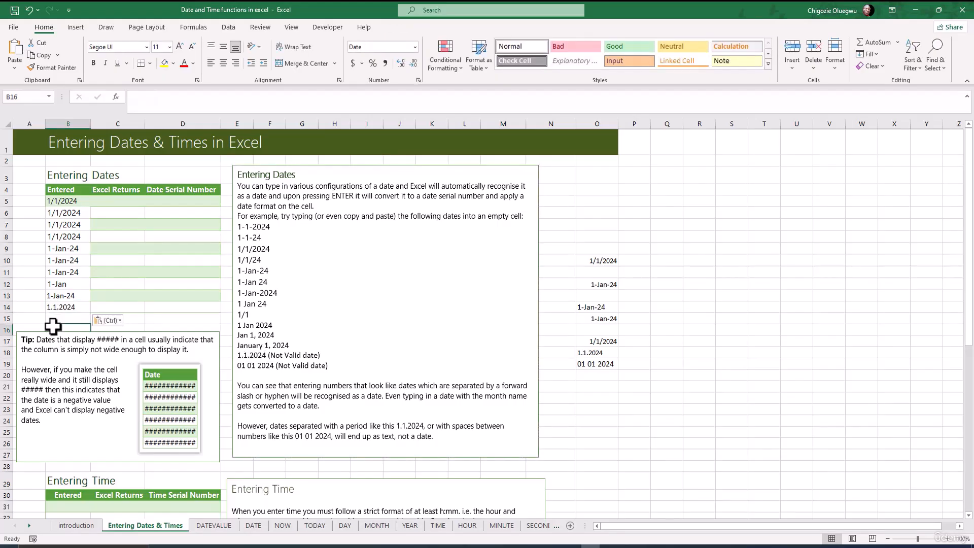
click(60, 303)
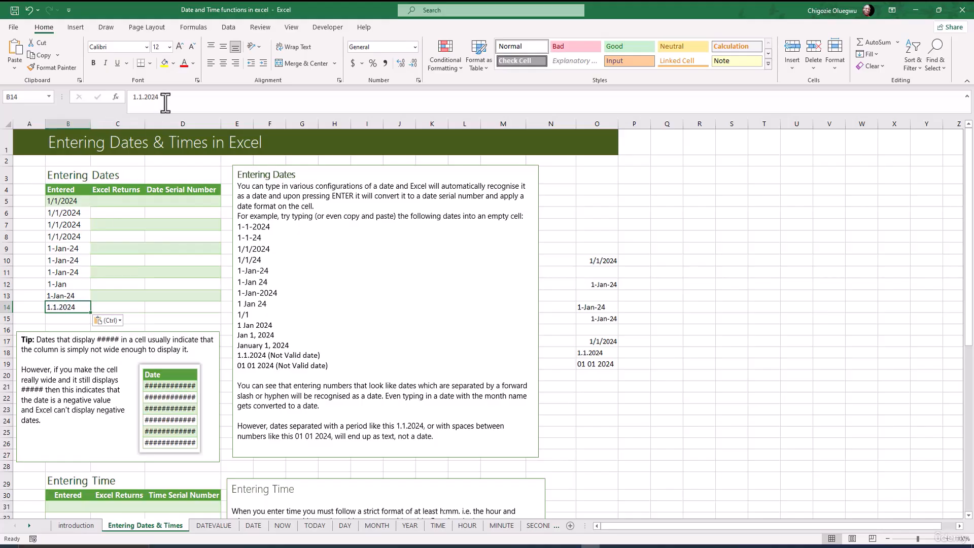
drag(164, 97, 135, 97)
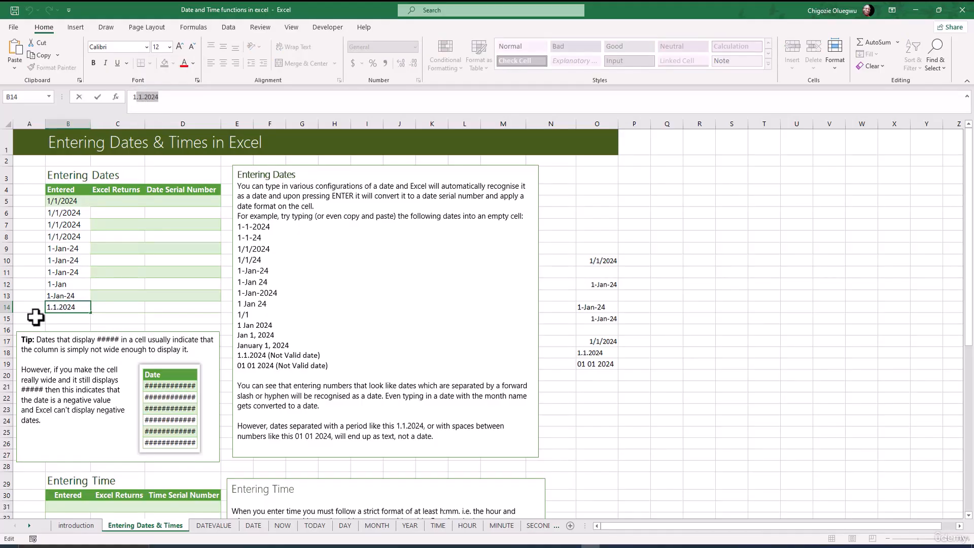
Step: Enter =B5 in cell C5 of the Excel Returns column, fill it down to C14 and check the last two results
click(115, 199)
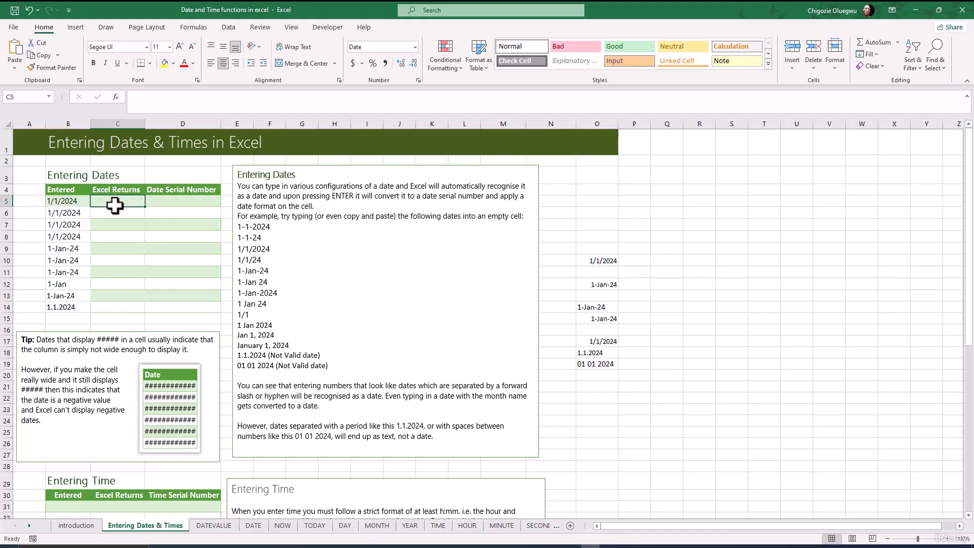
text(=)
click(67, 202)
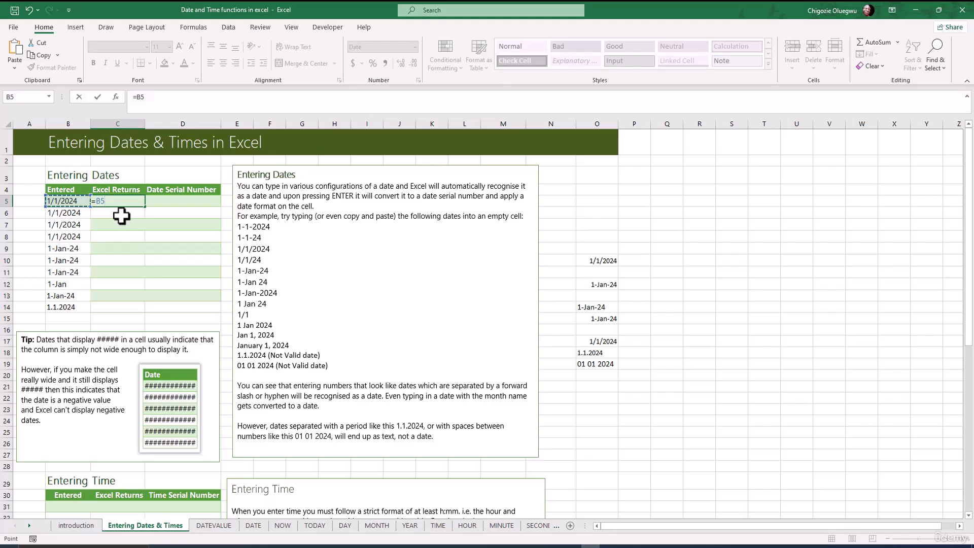
key(Return)
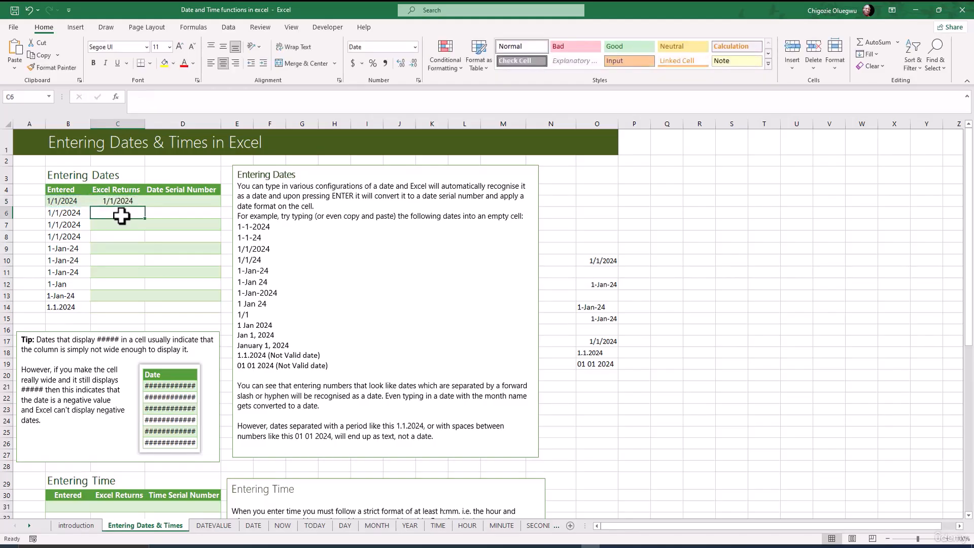
click(114, 202)
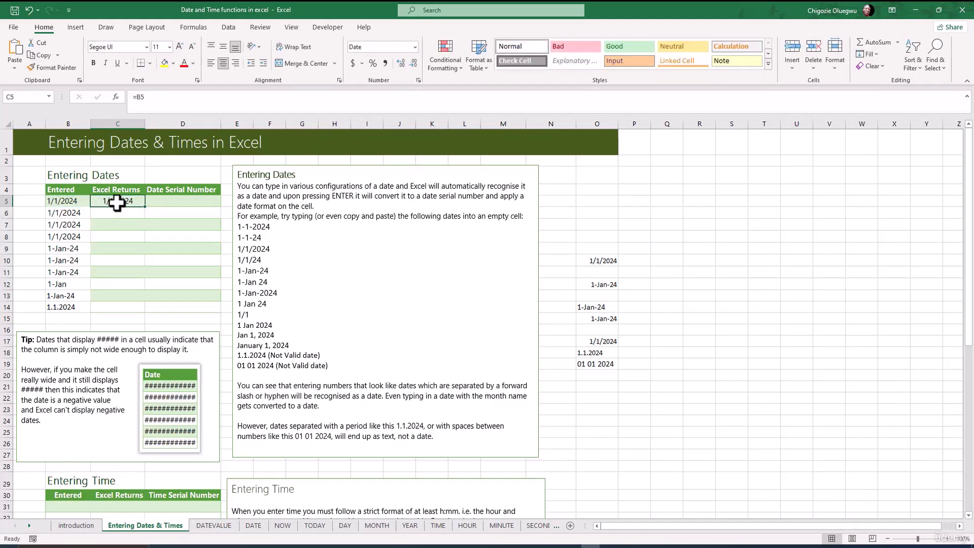
double_click(145, 206)
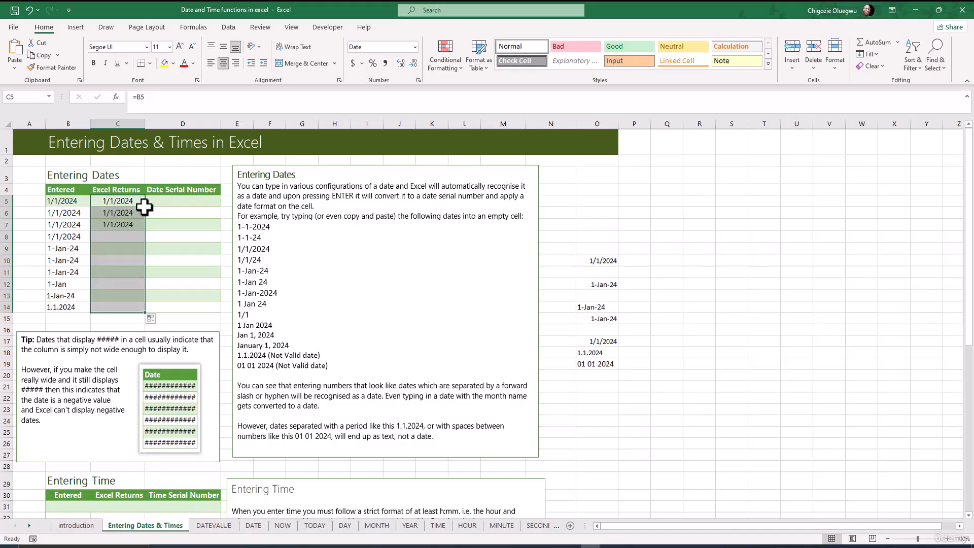
click(112, 297)
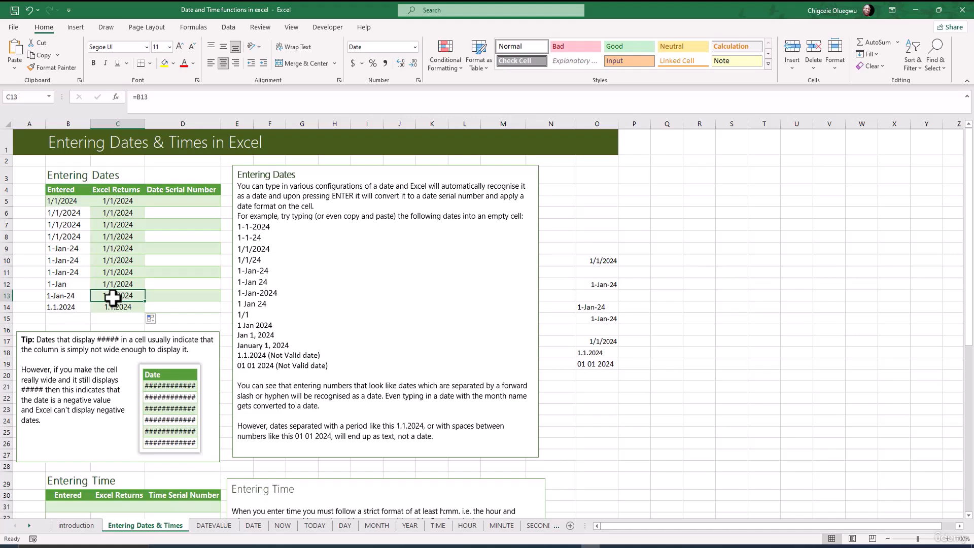
click(111, 308)
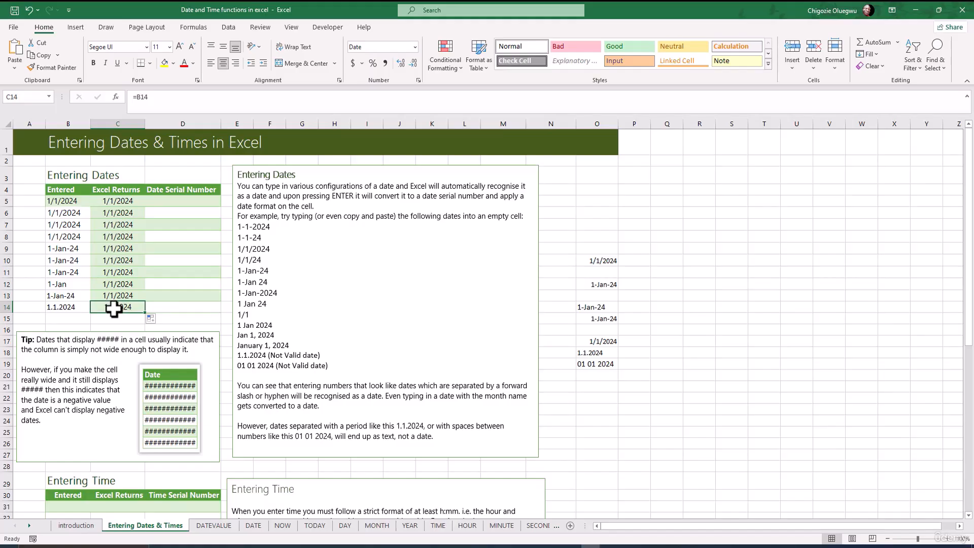
Step: Enter =B5 in cell D5, the first row of the Date Serial Number column
key(Right)
key(ctrl+Up)
key(Down)
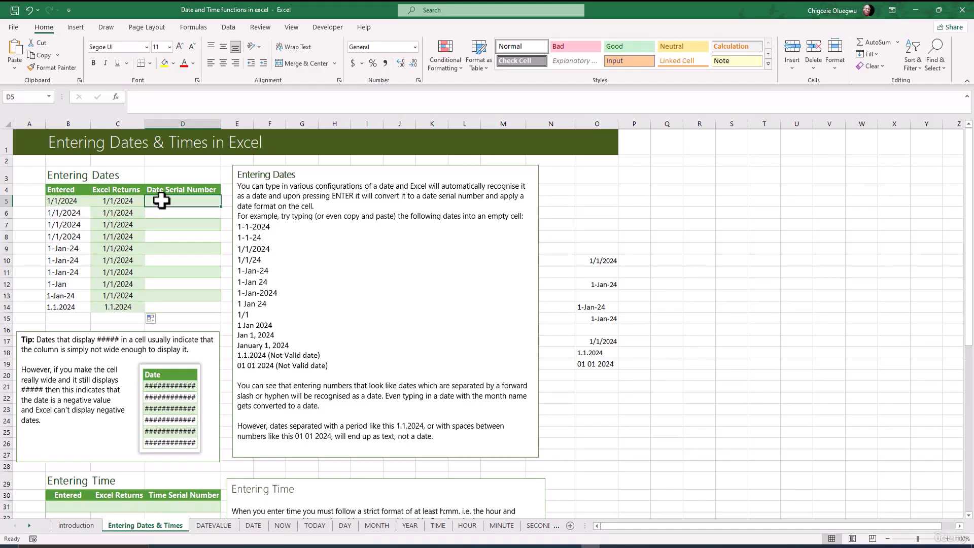
text(=)
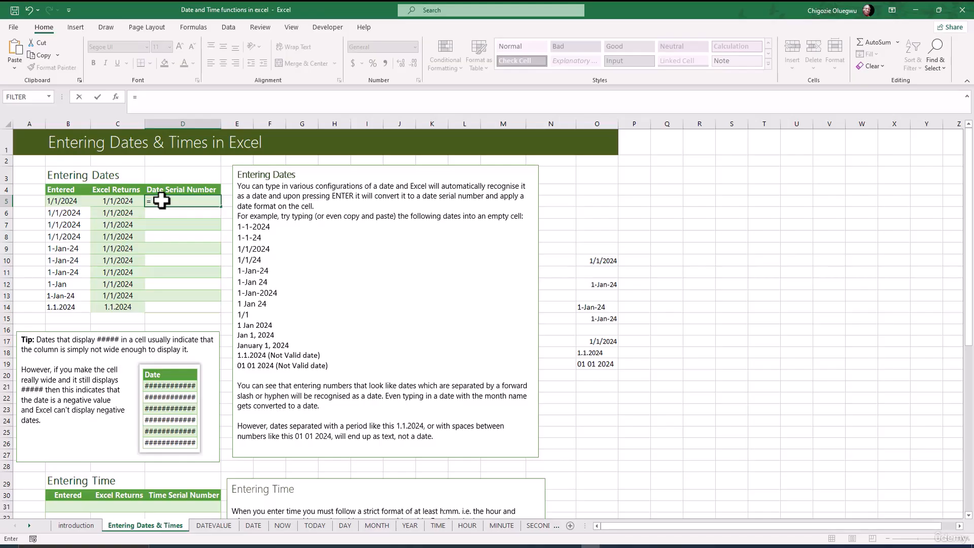
click(66, 200)
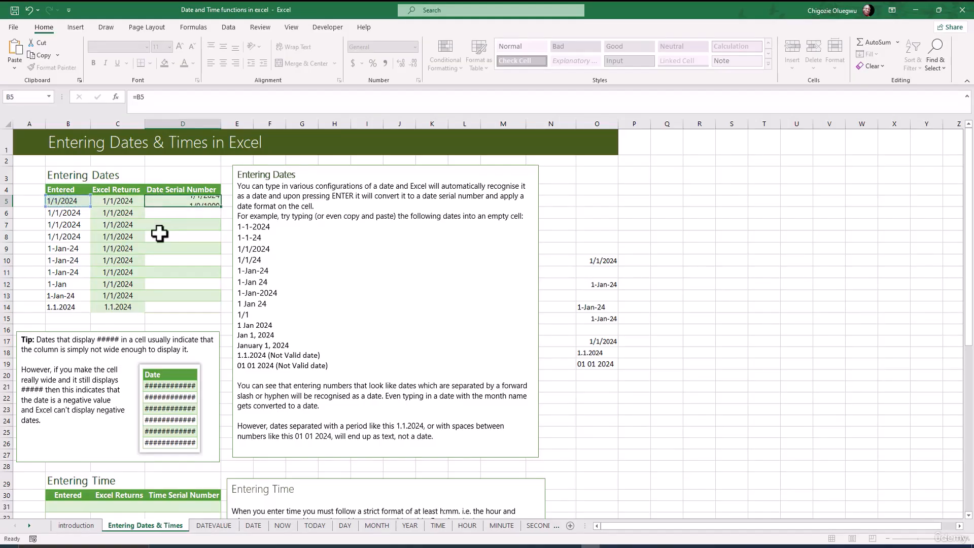
key(Return)
Step: Format cell D5 as General and fill it down to D14 so the column gives each entry's serial number
click(183, 203)
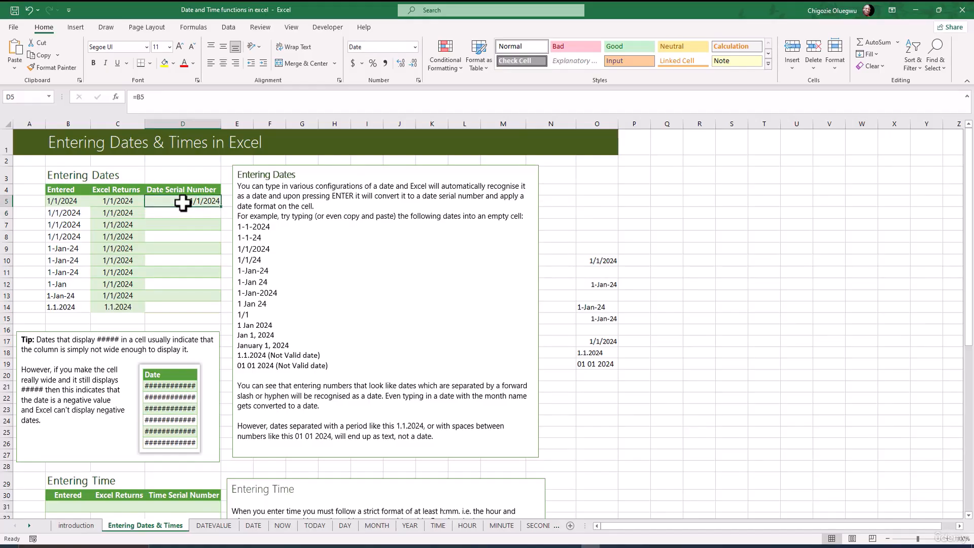
click(415, 48)
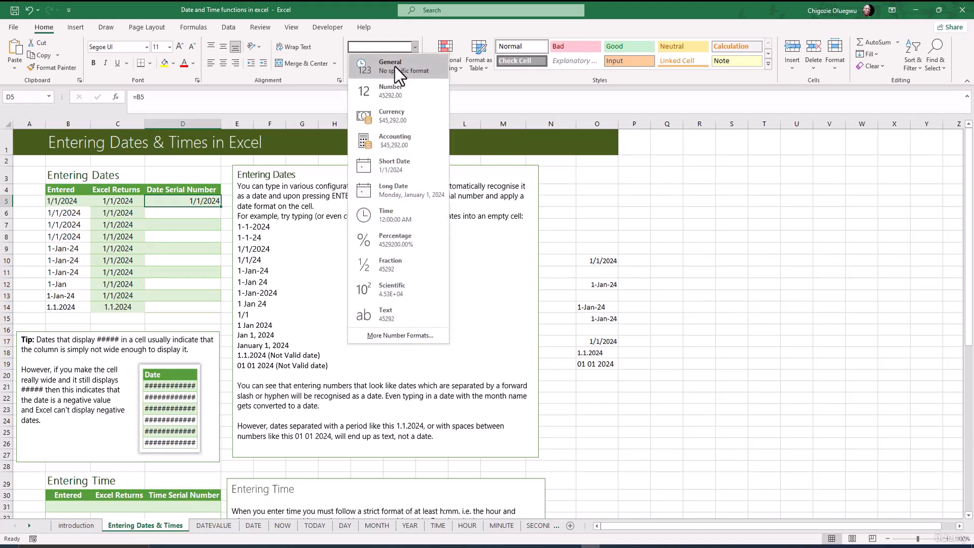
click(394, 66)
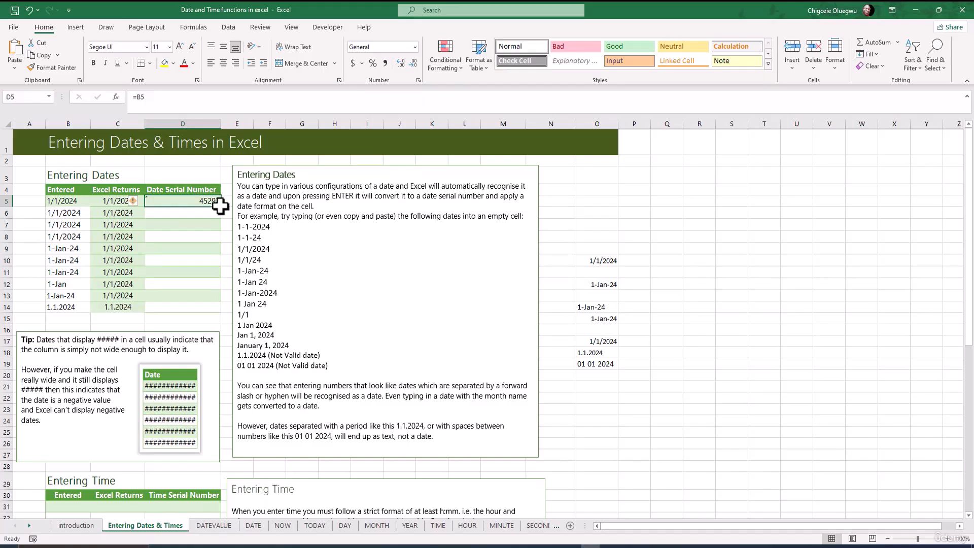
drag(220, 205, 193, 310)
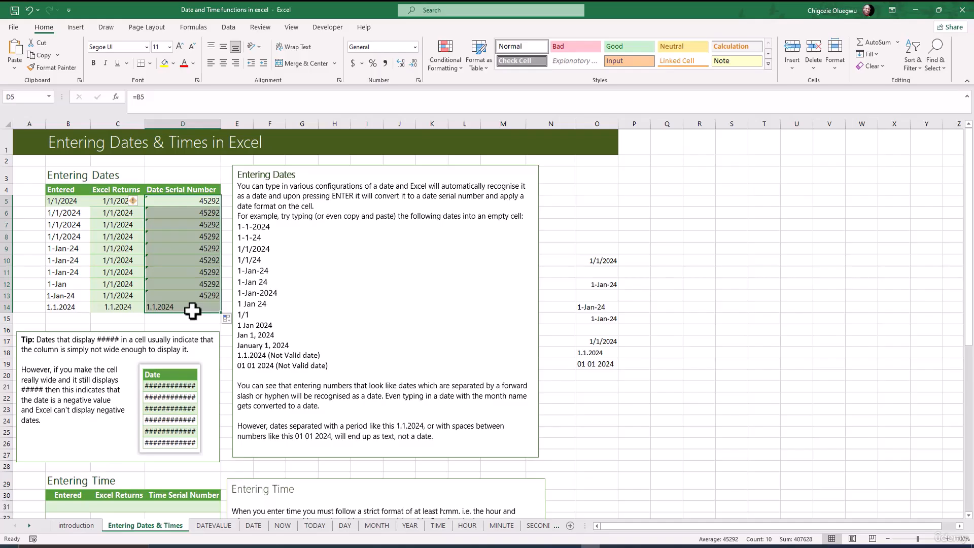
click(163, 309)
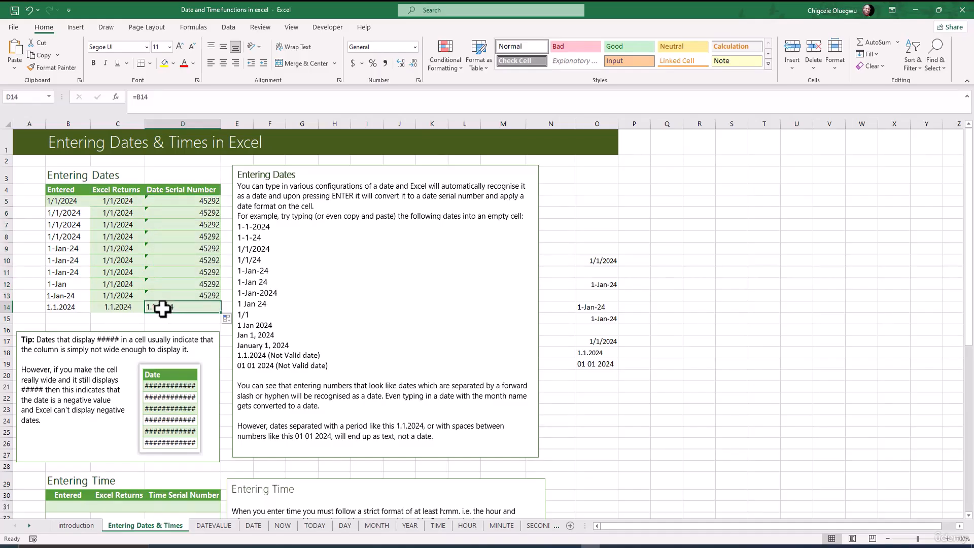
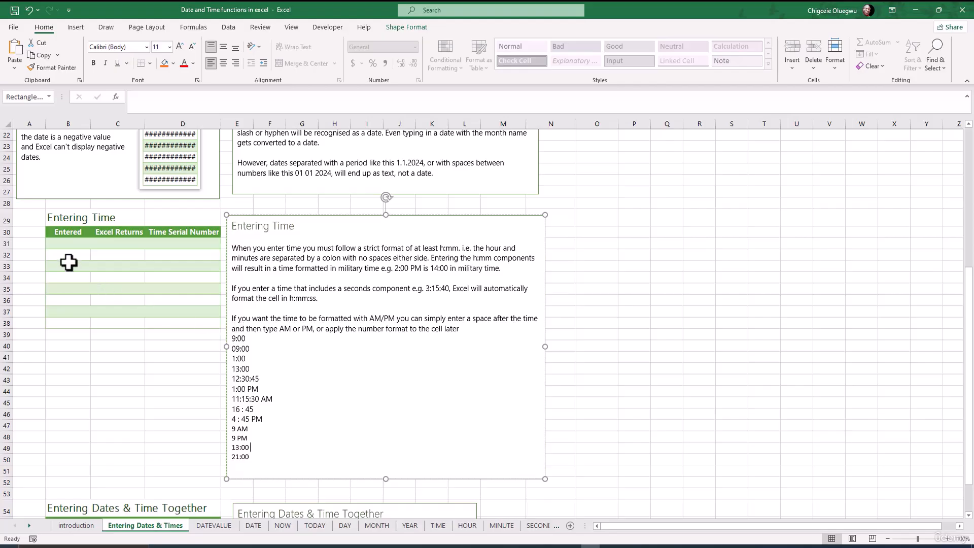
Step: Enter 9:00 in cell B31 of the Entering Time table and check the full time value Excel stores
click(64, 242)
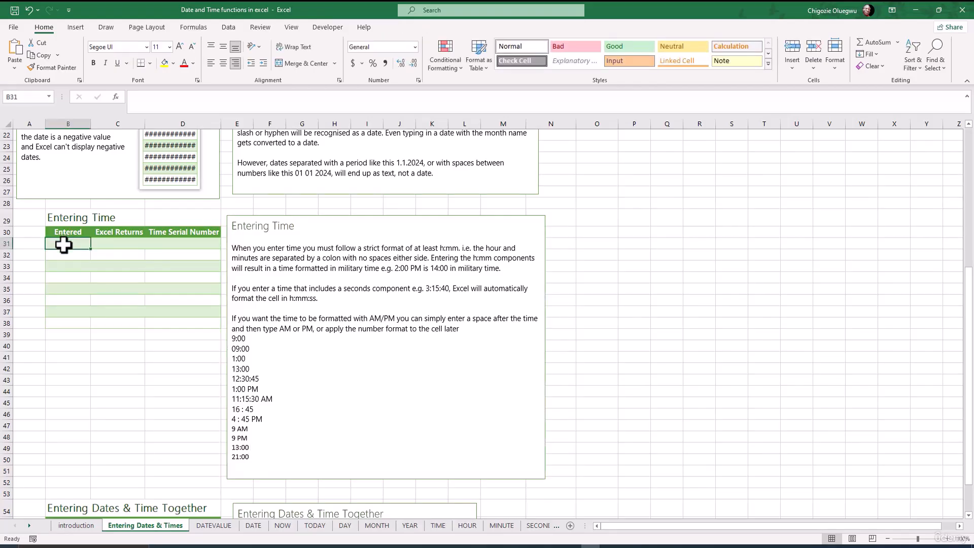
text(9:00)
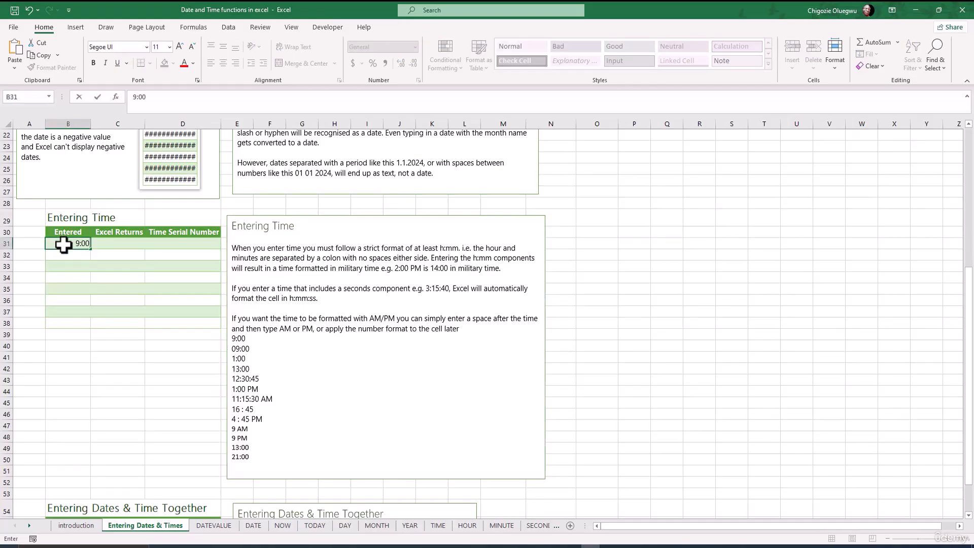
key(ctrl+Return)
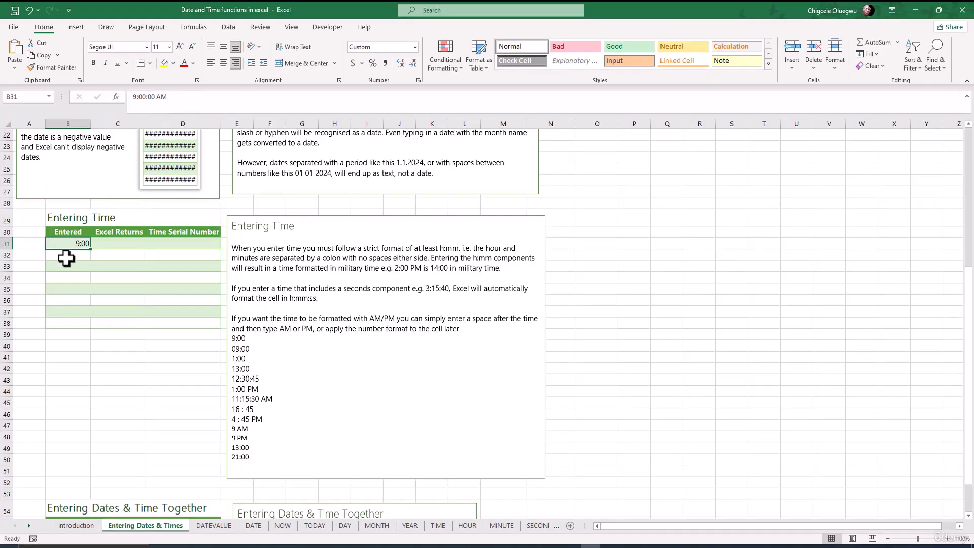
click(152, 96)
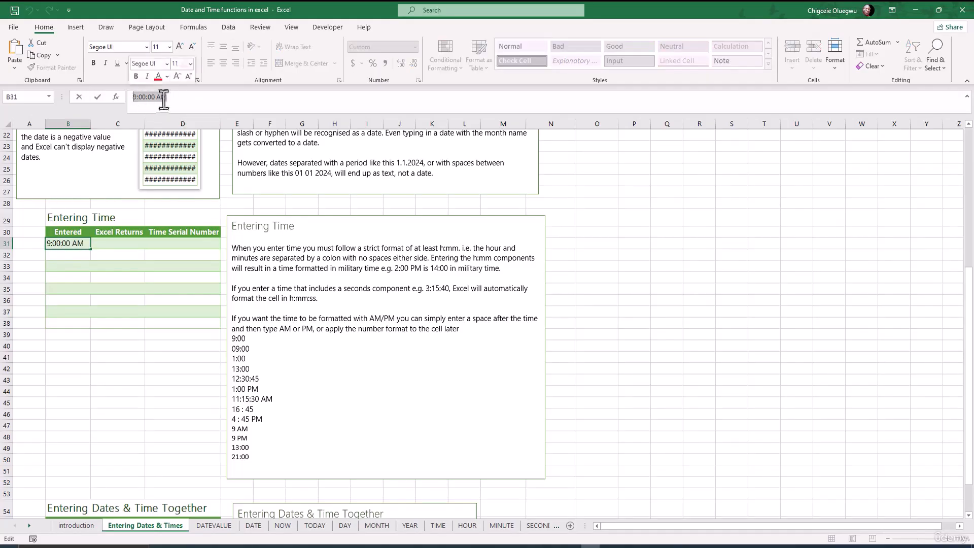
drag(184, 96, 131, 97)
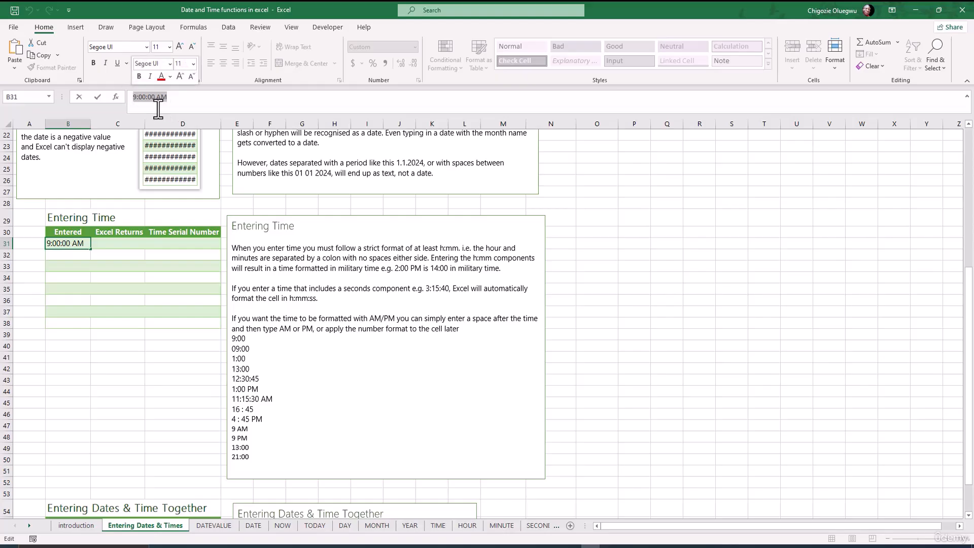
text(9:00)
Step: Enter 09:00 with a leading zero in cell B32 and check the full time value Excel stores
click(68, 255)
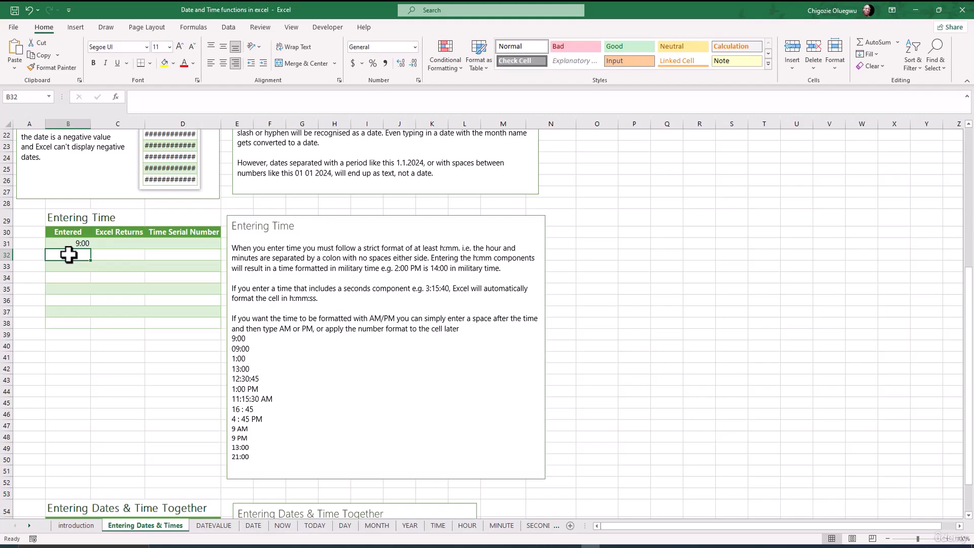
text(09:0)
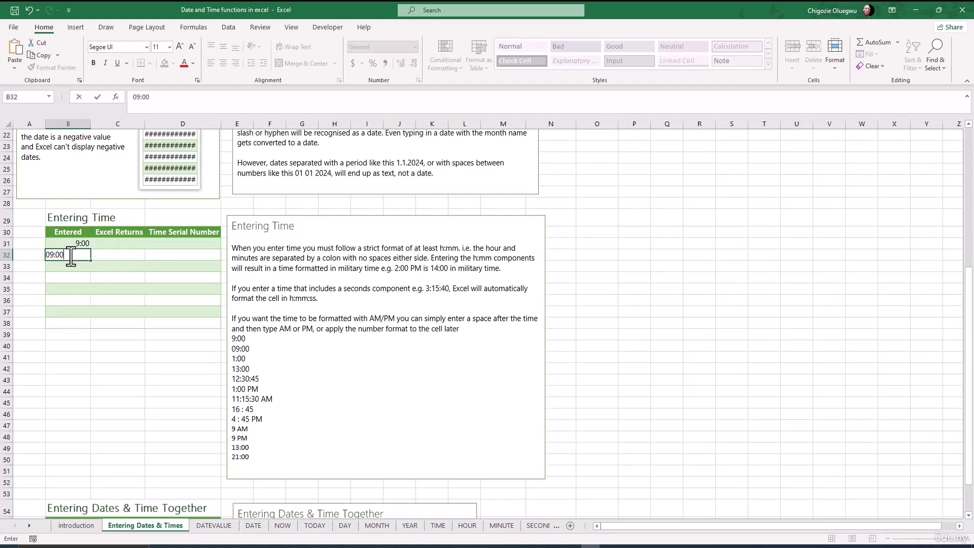
text(0)
key(Return)
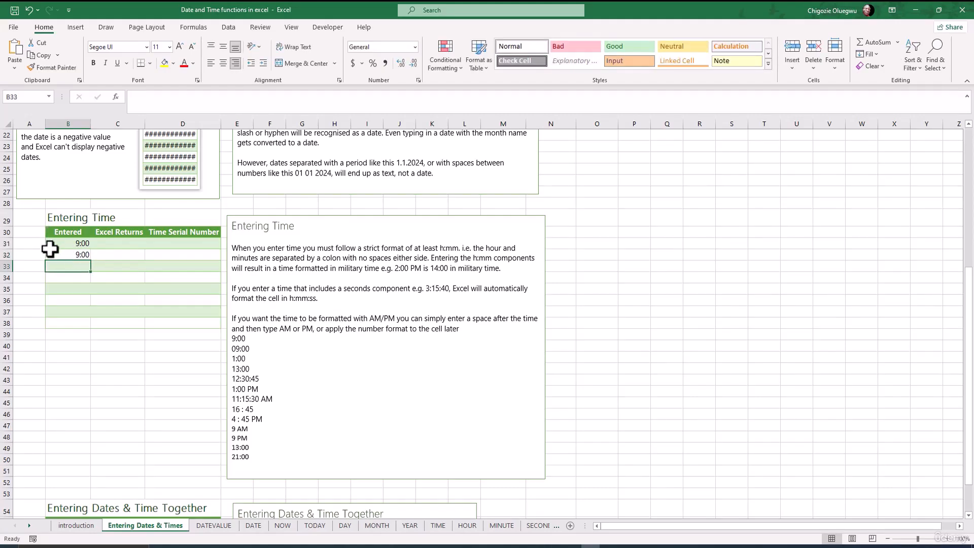
click(75, 255)
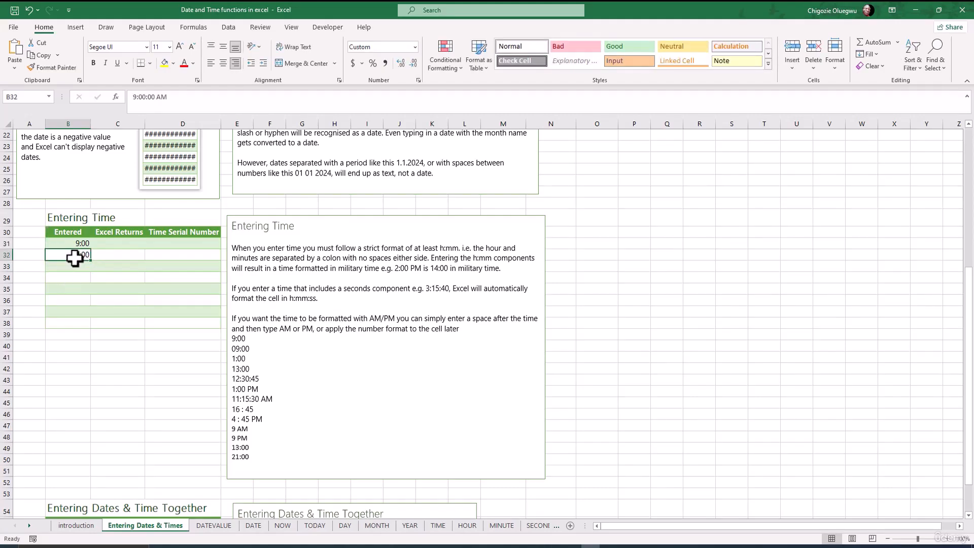
click(164, 97)
drag(164, 97, 133, 95)
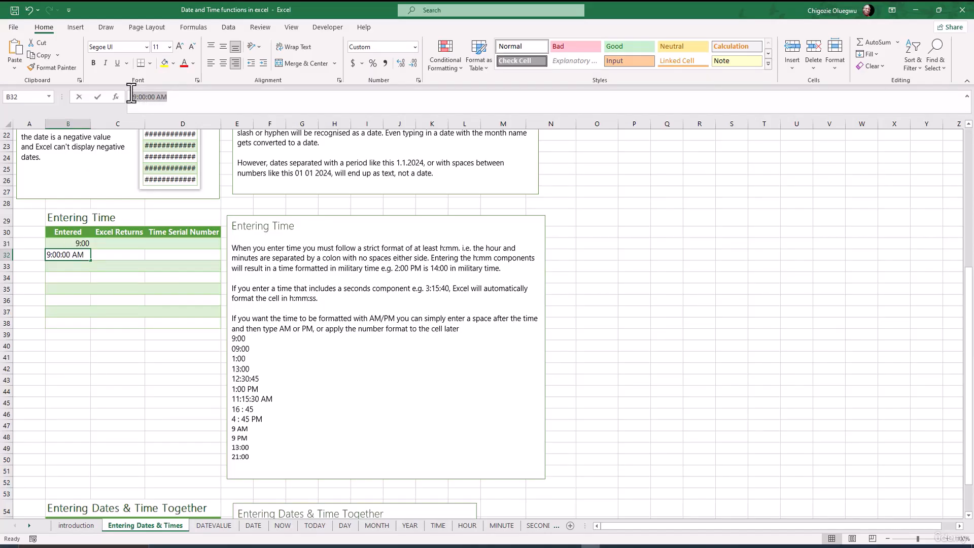
key(Return)
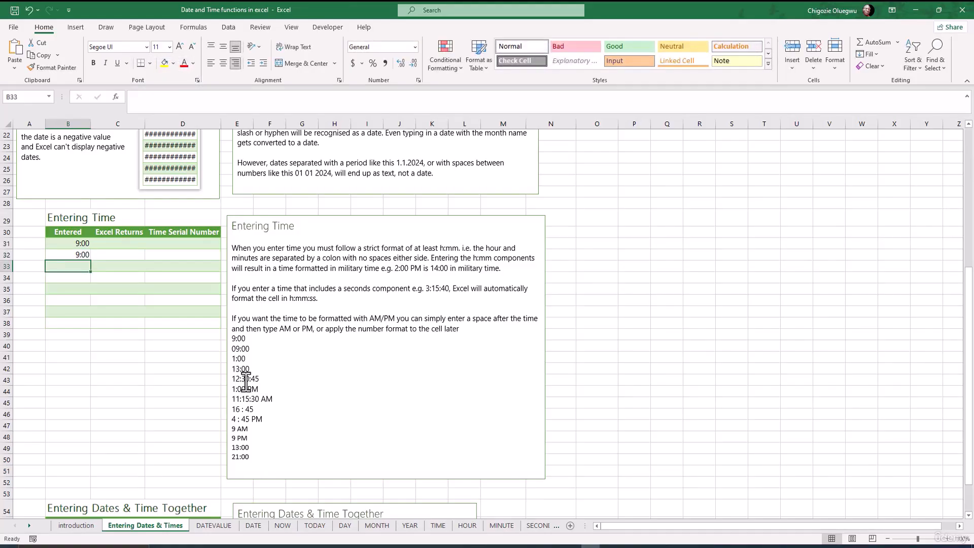
Step: Enter 12:30:45 in cell B33 of the Entering Time table and check the full time value Excel stores
text(1:)
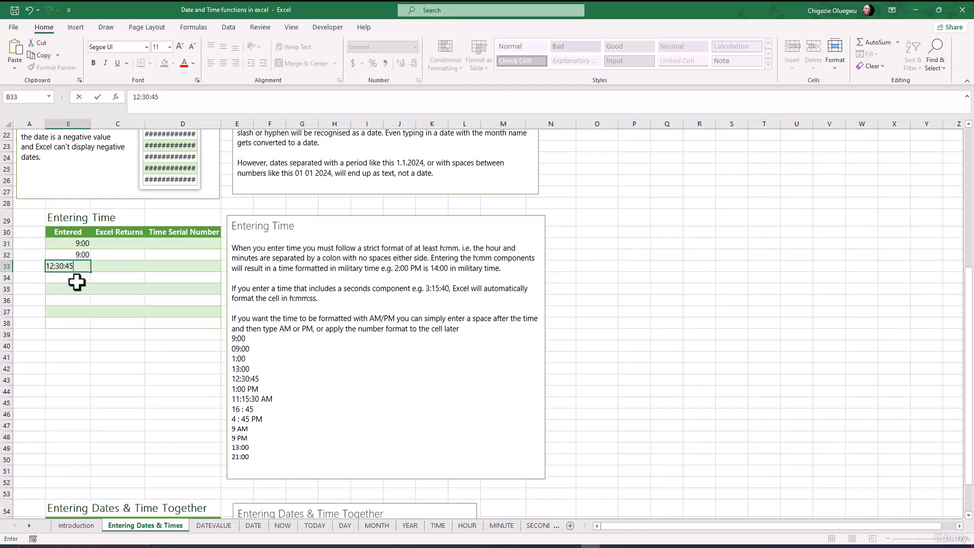
click(77, 282)
double_click(68, 262)
click(68, 293)
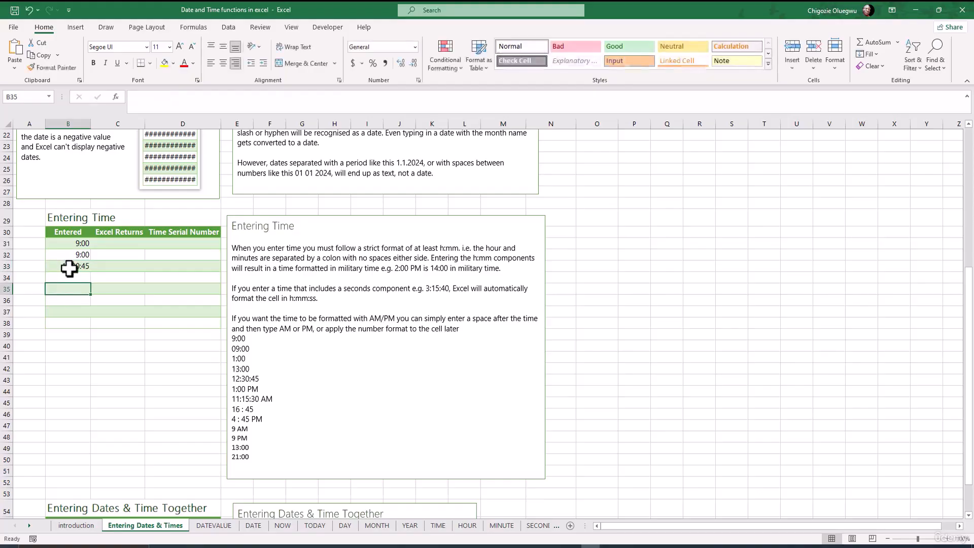
click(69, 268)
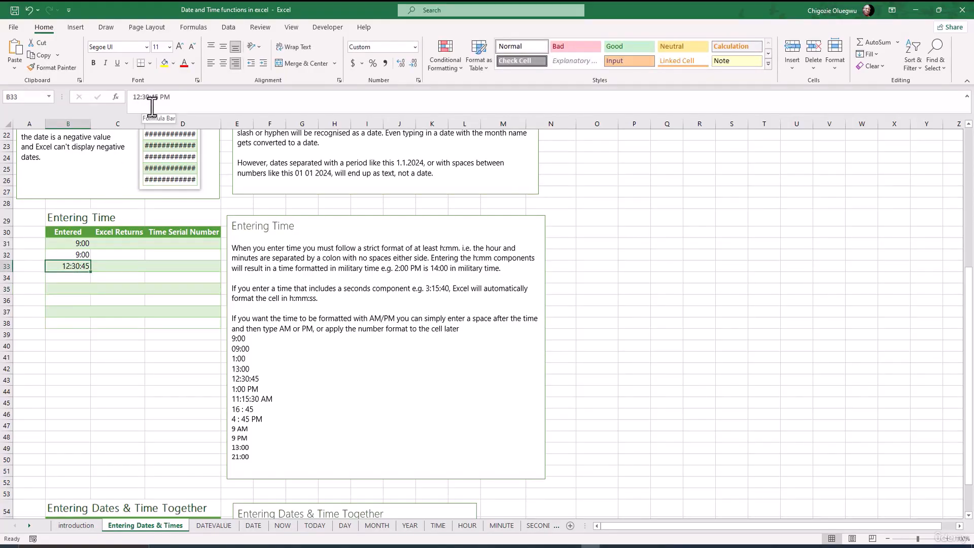
click(177, 100)
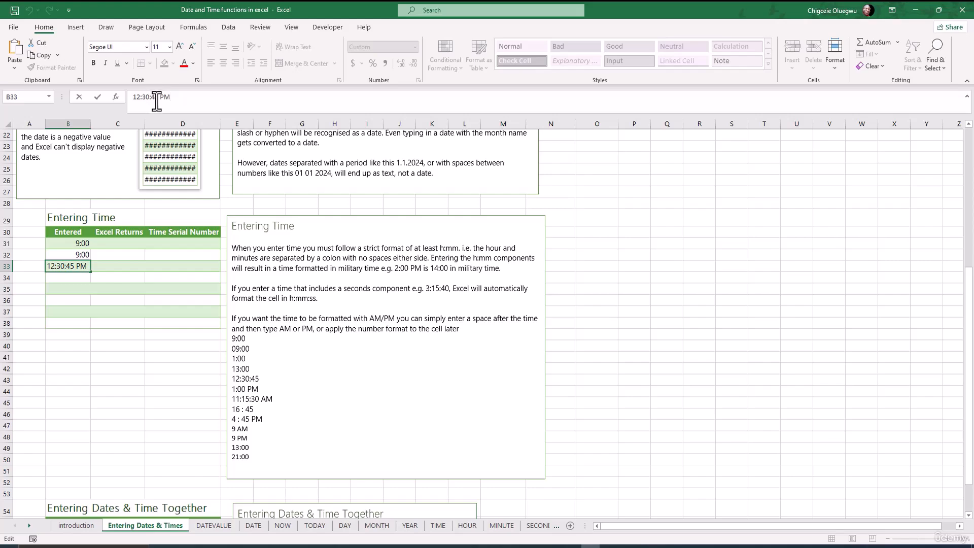
drag(178, 100, 127, 99)
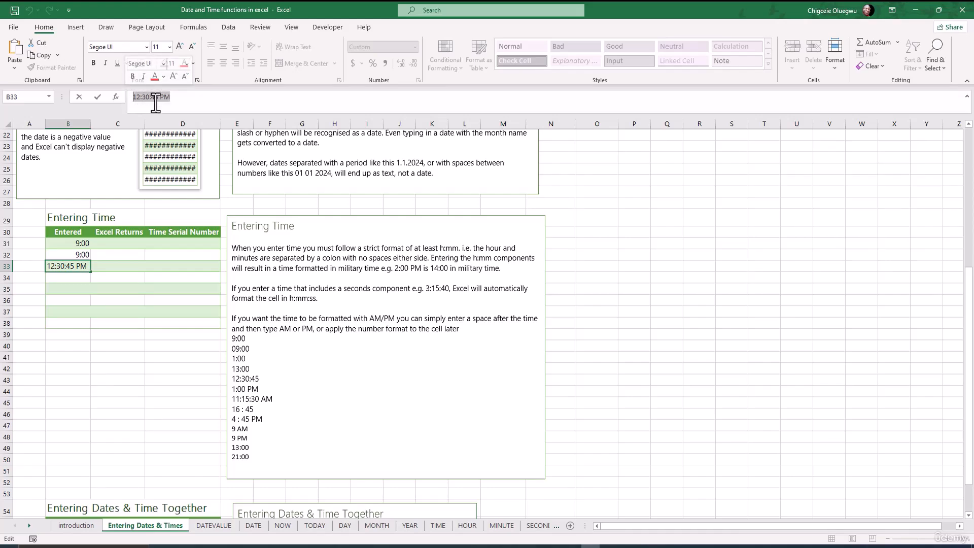
click(182, 97)
click(66, 267)
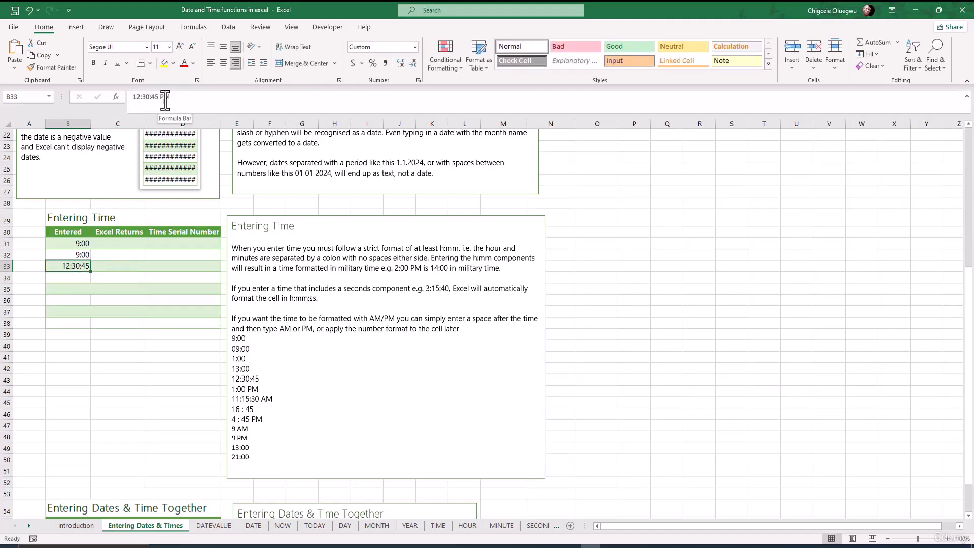
Step: Enter 16:00 in cell B34 and check how Excel stores the 24-hour time
click(65, 275)
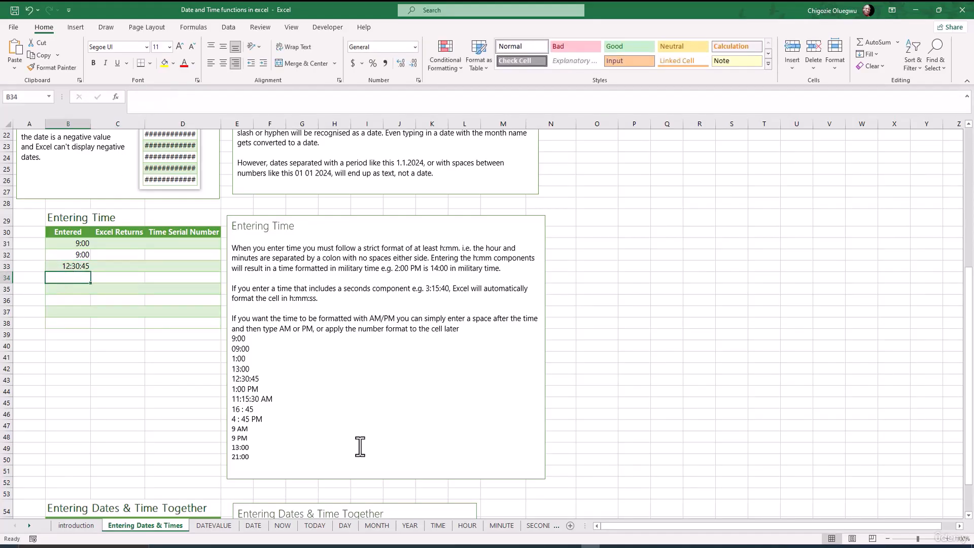
text(16:00)
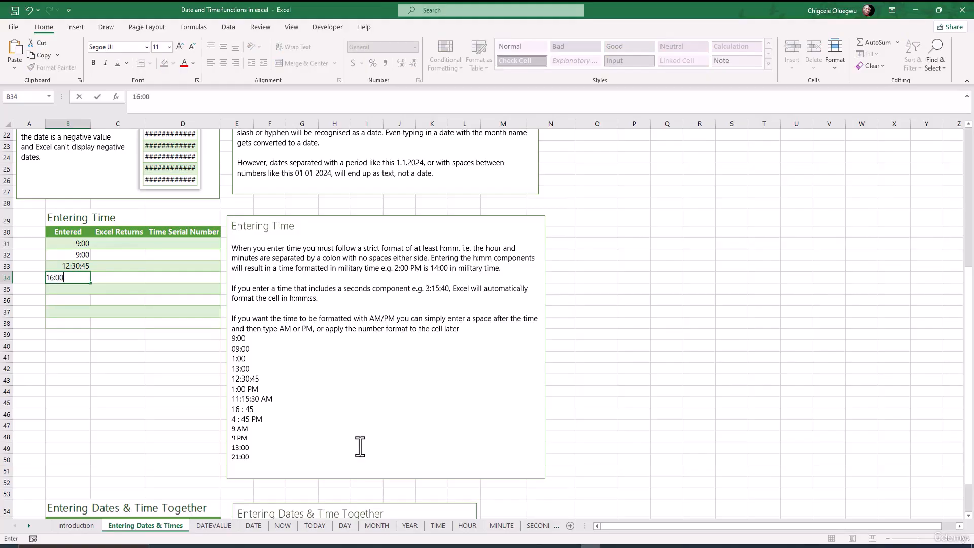
key(Return)
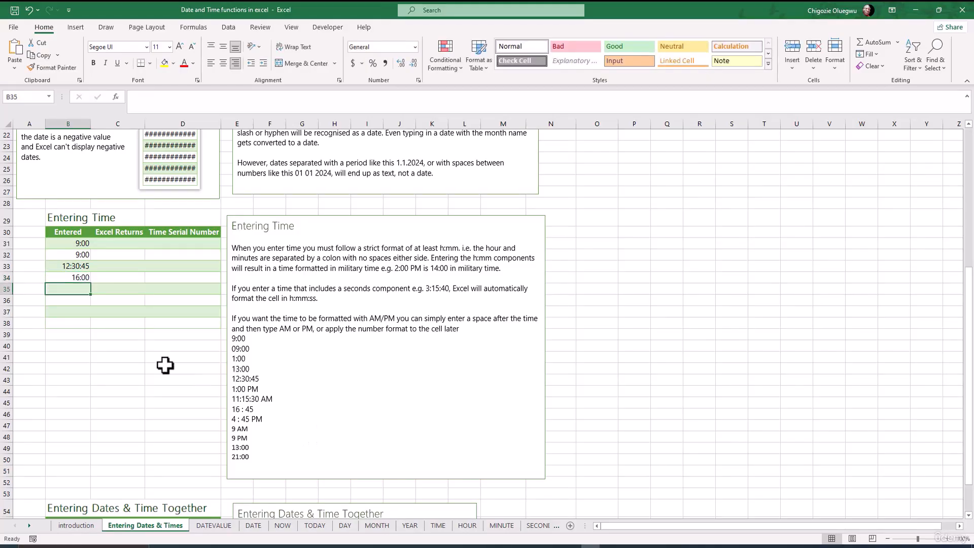
double_click(71, 278)
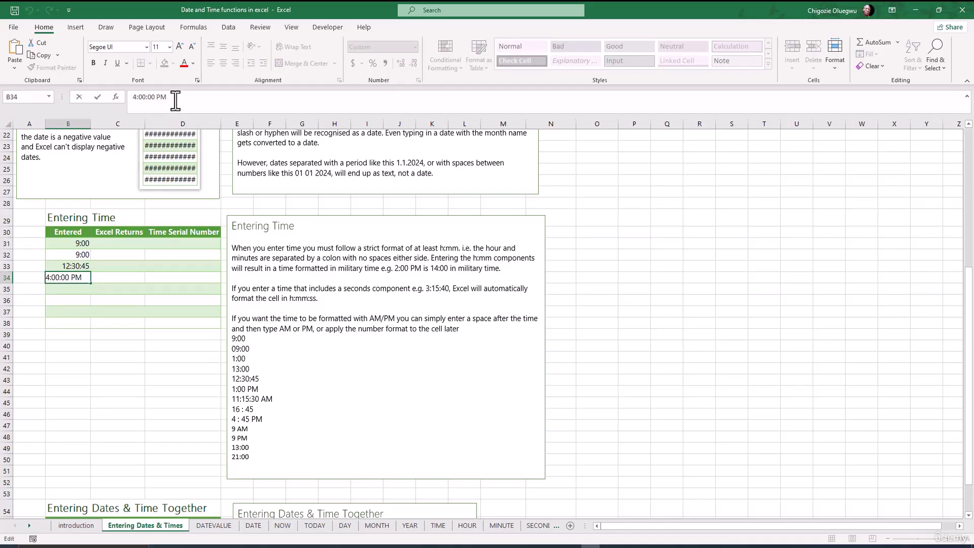
drag(166, 97, 134, 101)
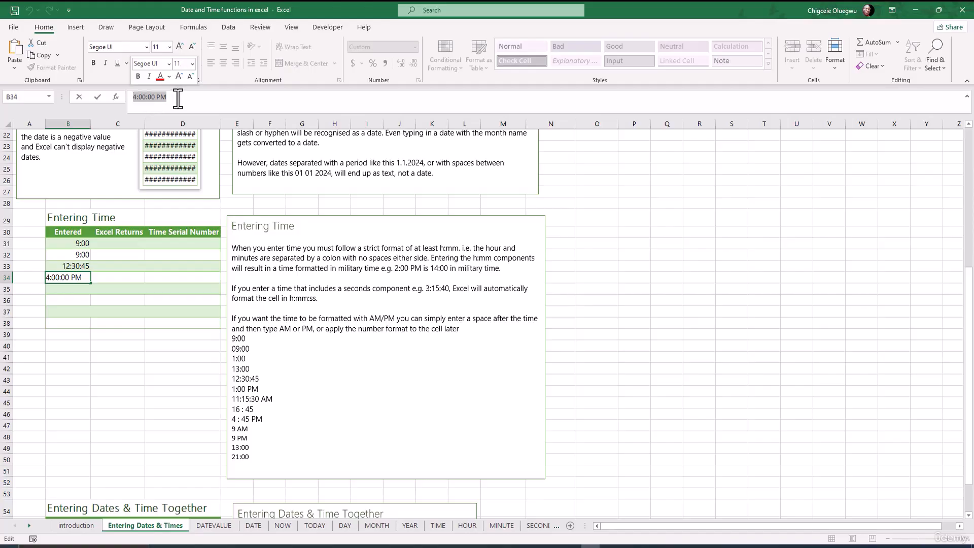
text(16:00)
key(Return)
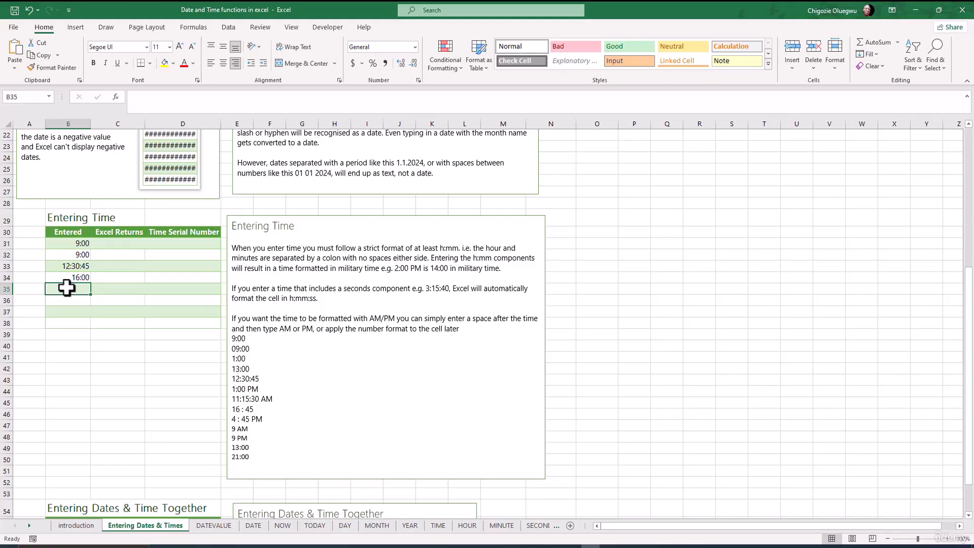
Step: Enter 4:00 AM in cell B35 and check the full time value Excel stores
text(4:00 AM)
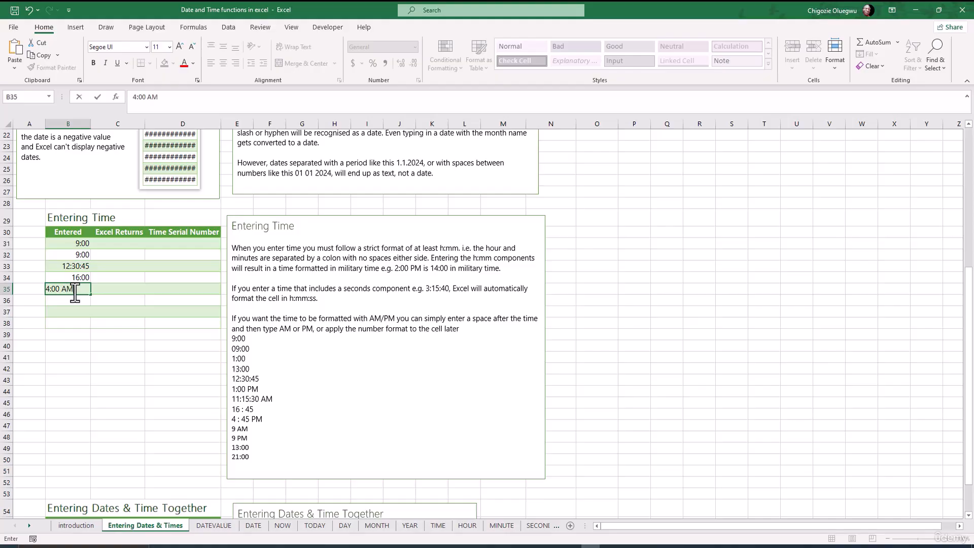
key(ctrl+Return)
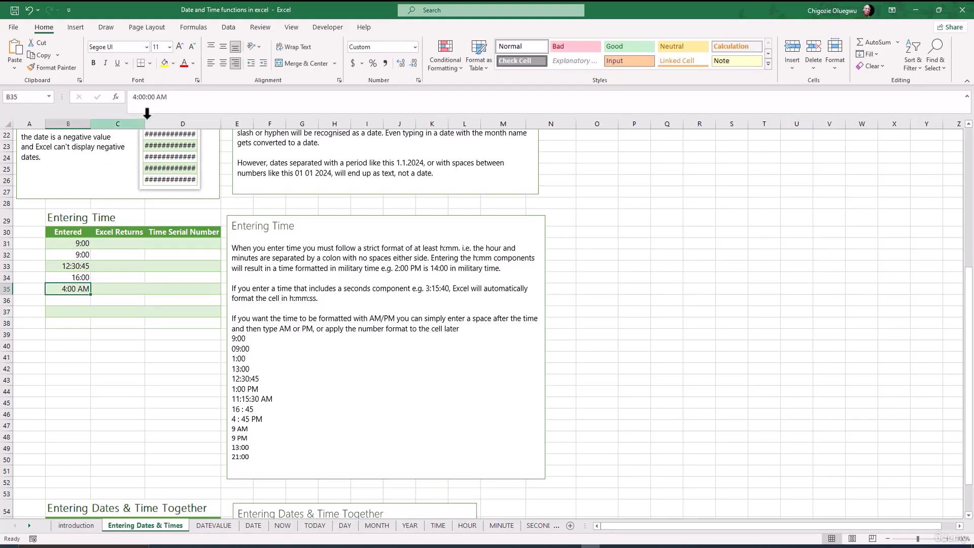
drag(177, 97, 131, 96)
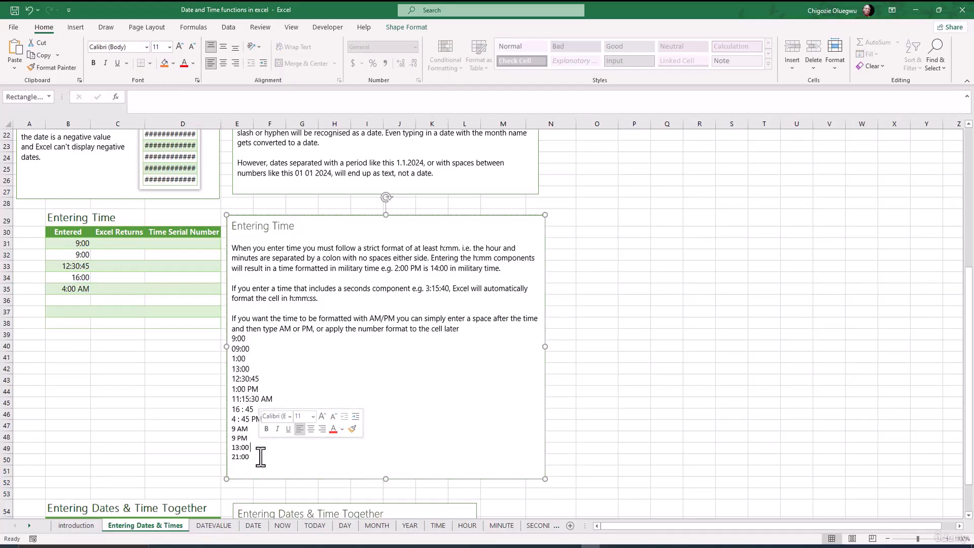
Step: Review the time examples in the Entering Time notes, enter 1:00 PM in cell B36 and check its stored value
drag(252, 458, 233, 337)
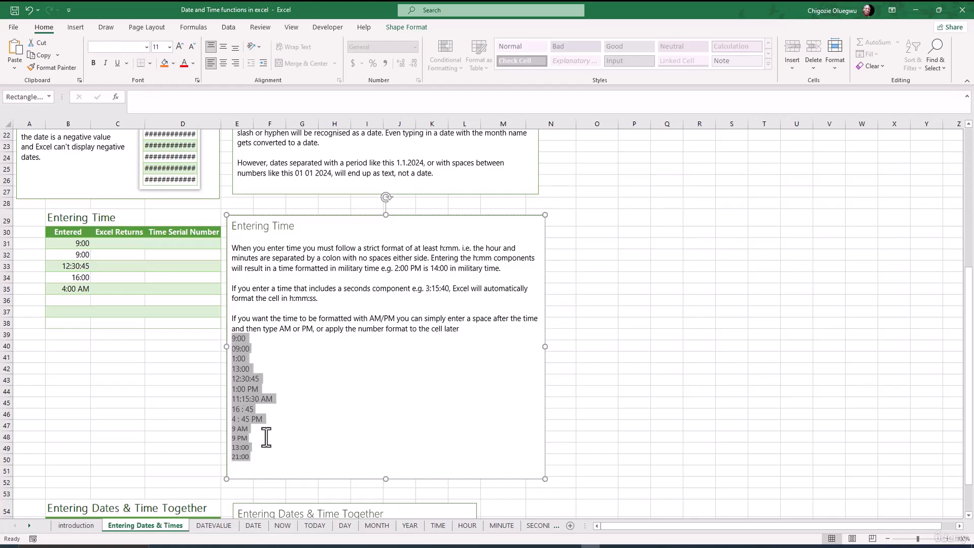
drag(253, 458, 234, 337)
click(248, 438)
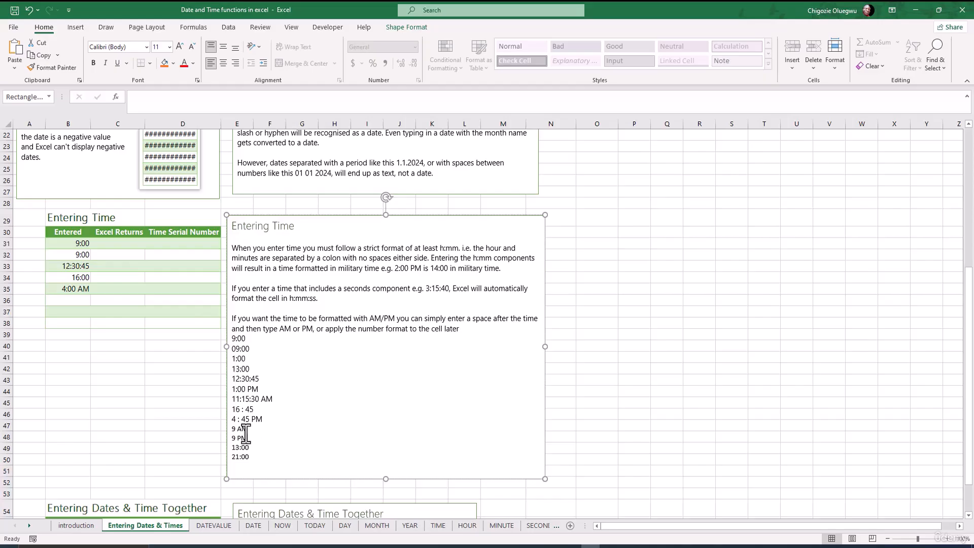
key(Escape)
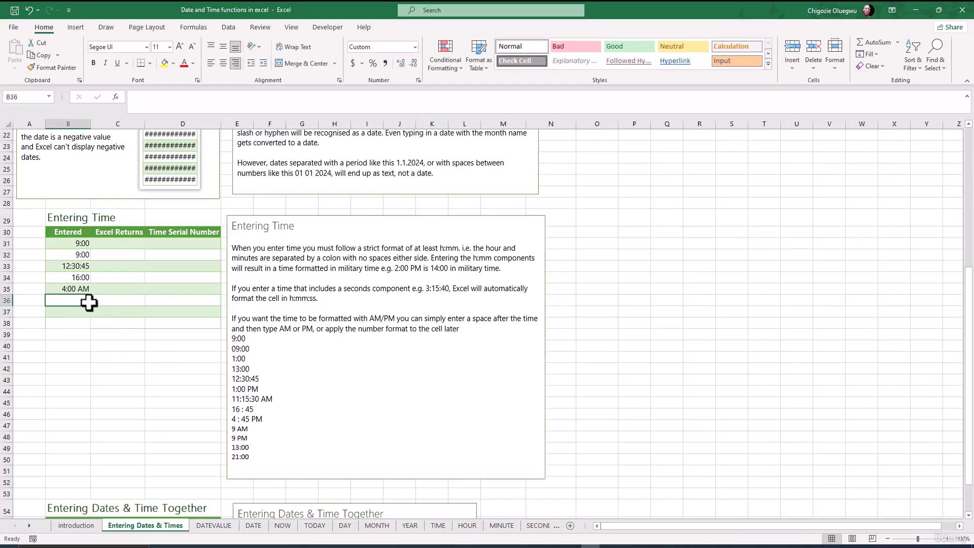
text(1:00 PM)
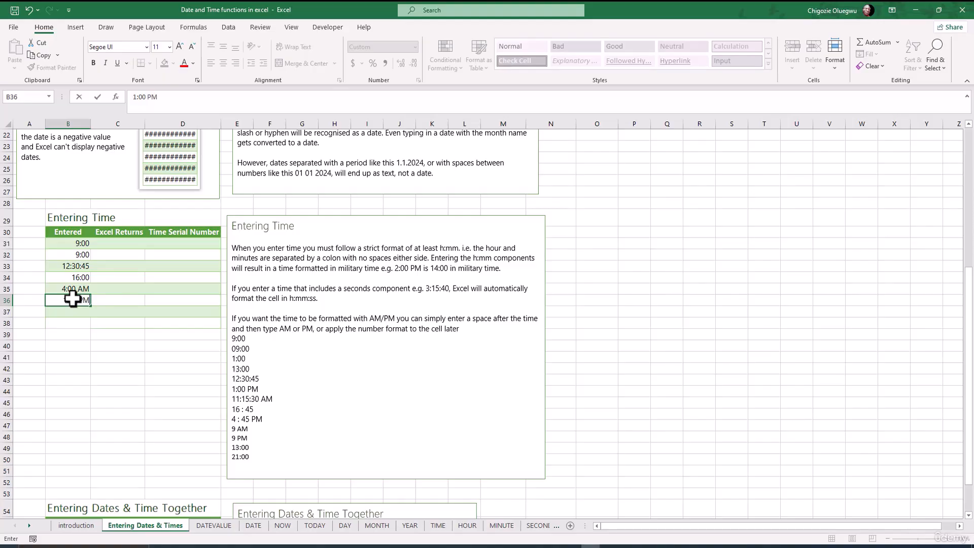
key(ctrl+Return)
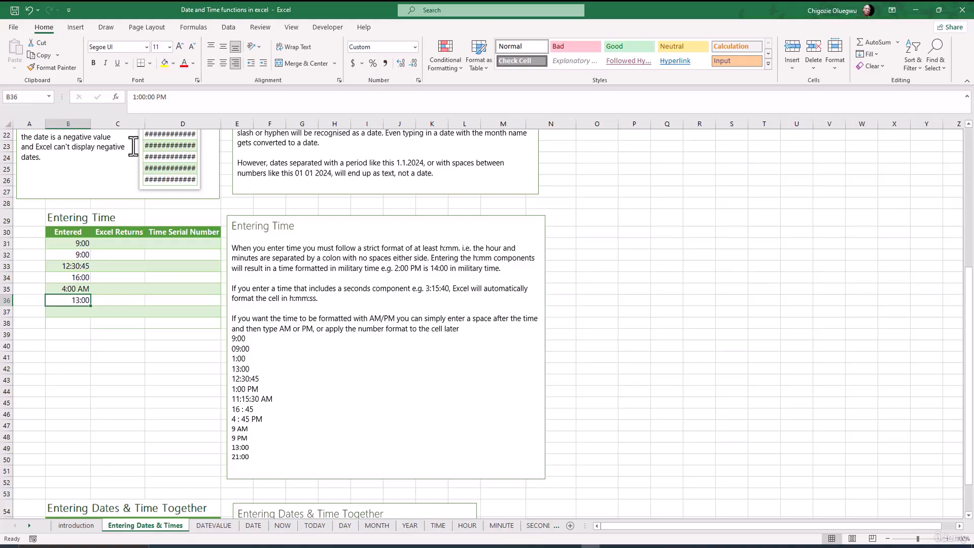
double_click(161, 97)
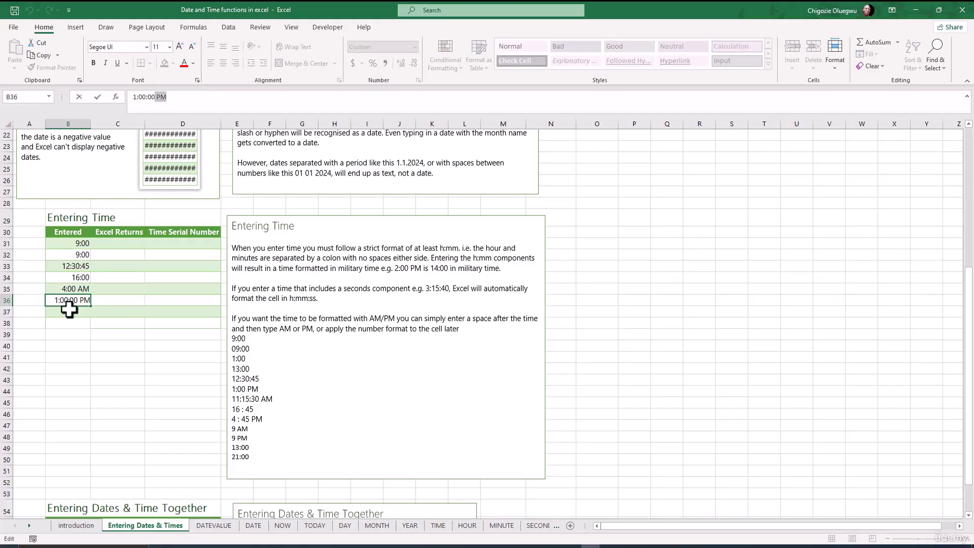
key(Escape)
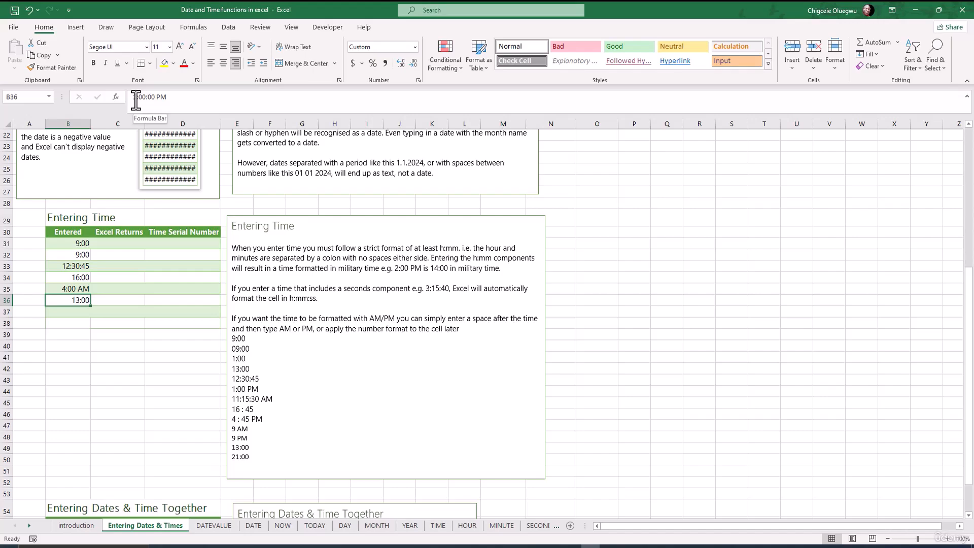
drag(168, 97, 130, 97)
text(13:00)
key(Return)
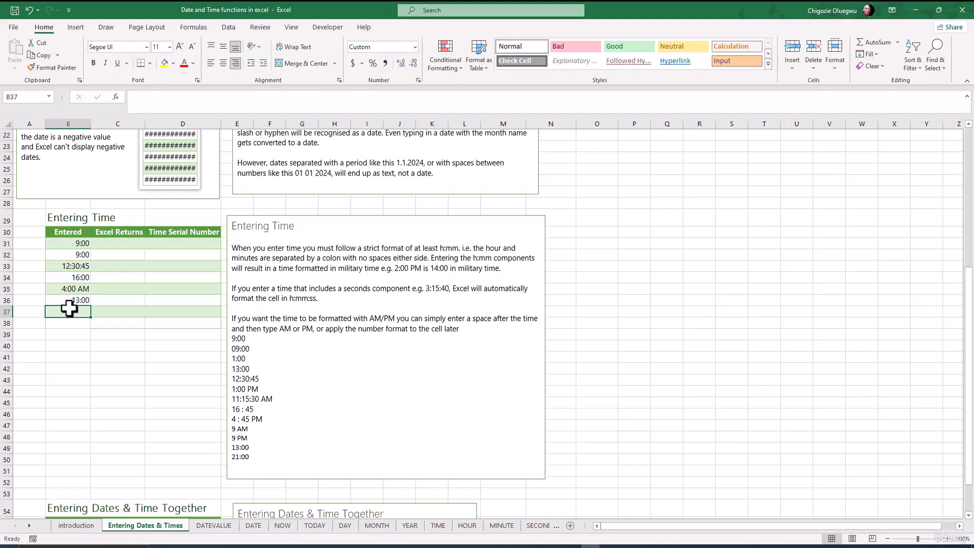
Step: Enter 9 pm without minutes in cell B37 and check the full time value Excel stores
text(9 pm)
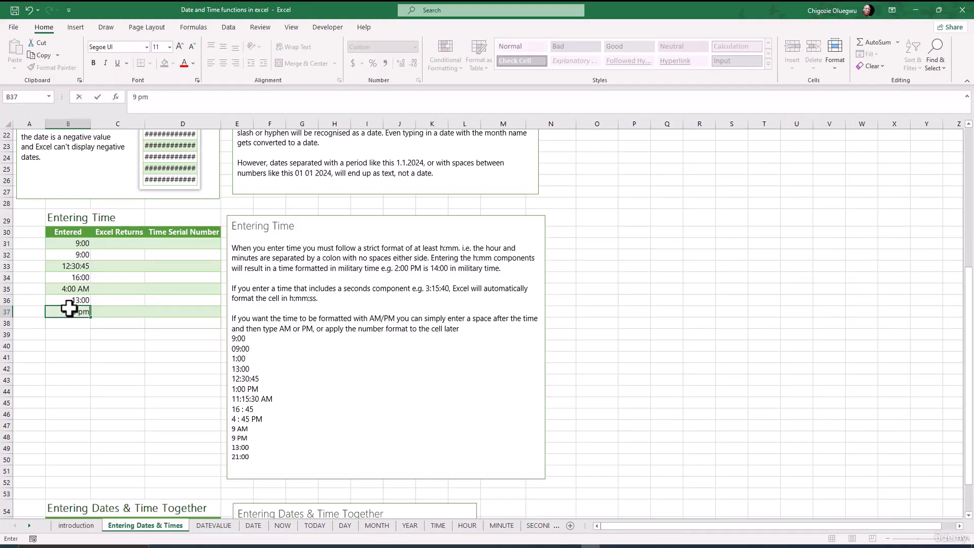
scroll(69, 308, down, 1)
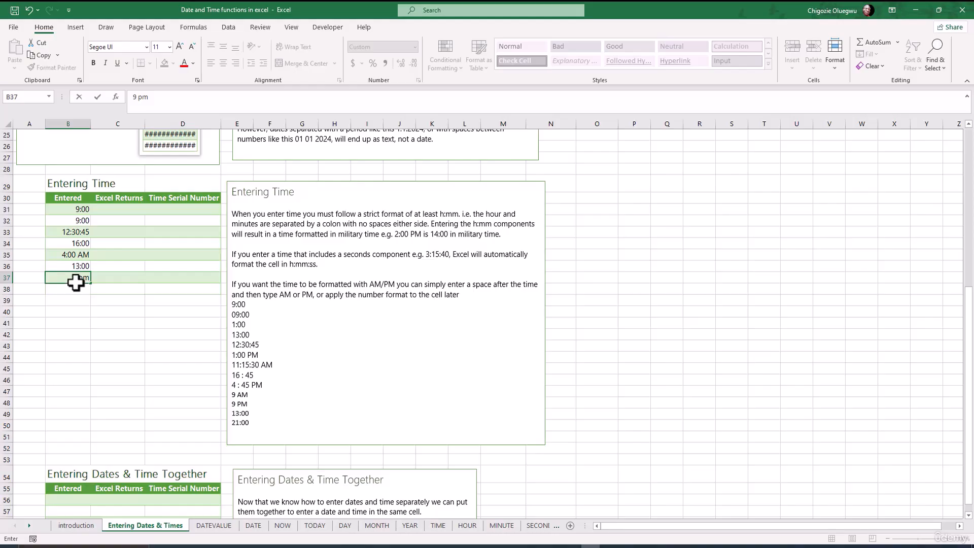
click(69, 290)
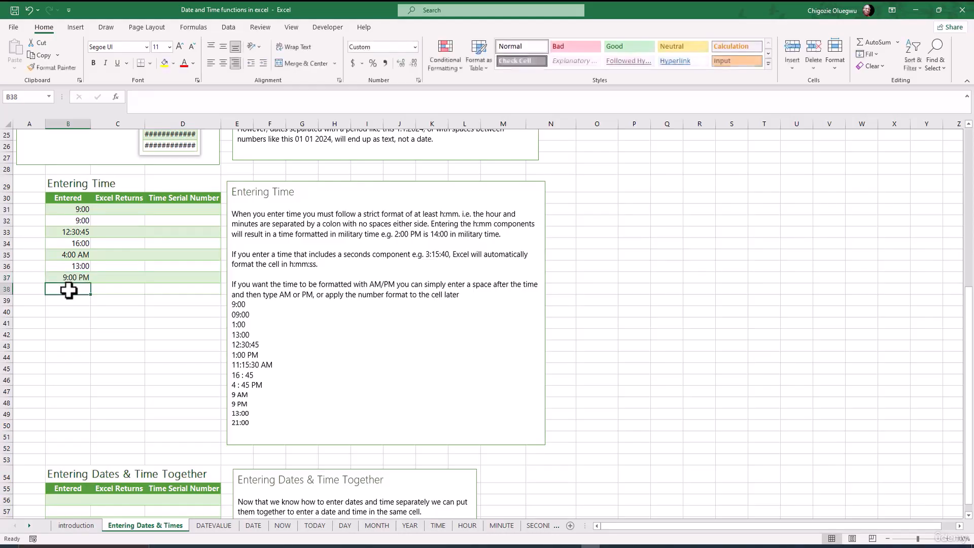
click(63, 276)
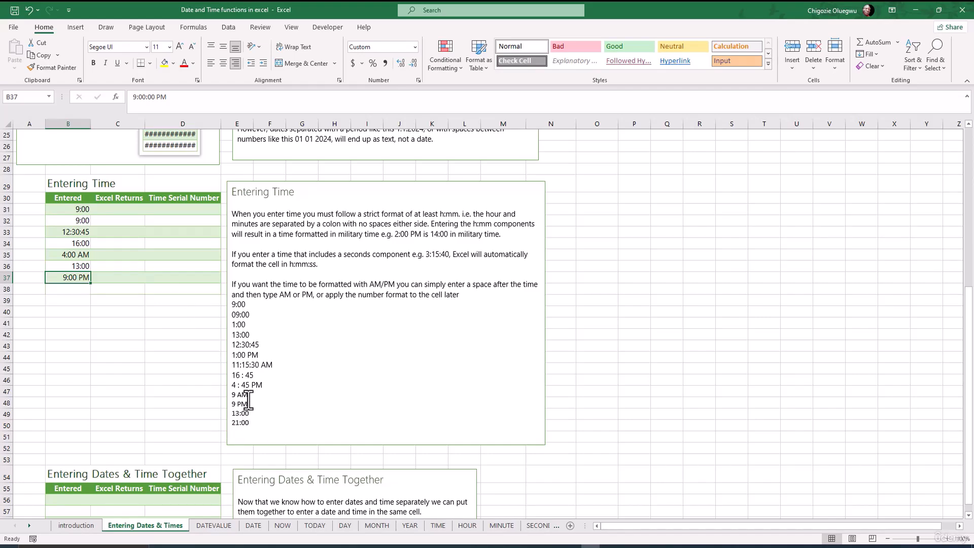
Step: Enter 9 am without minutes in cell B38 and compare its stored value with the one in B37
click(74, 290)
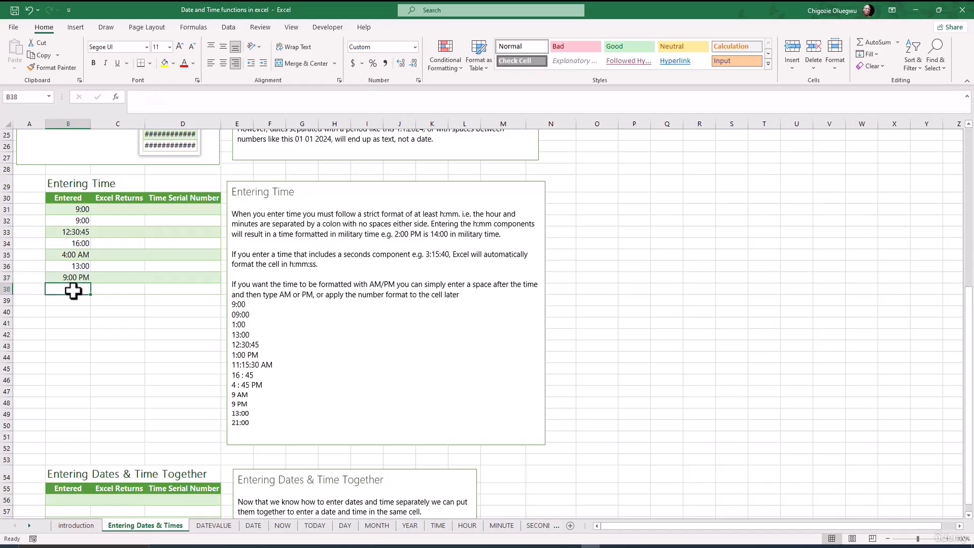
text(9 am)
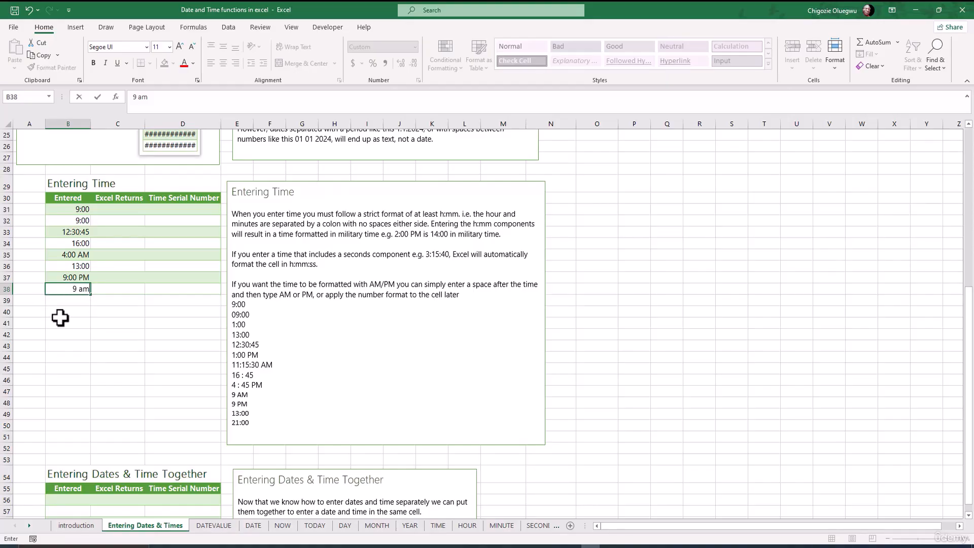
key(Return)
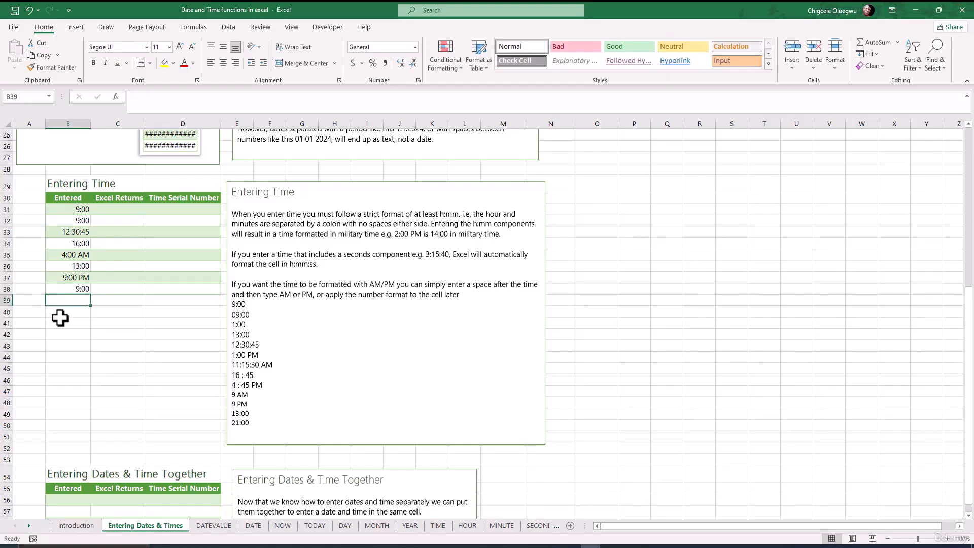
click(71, 278)
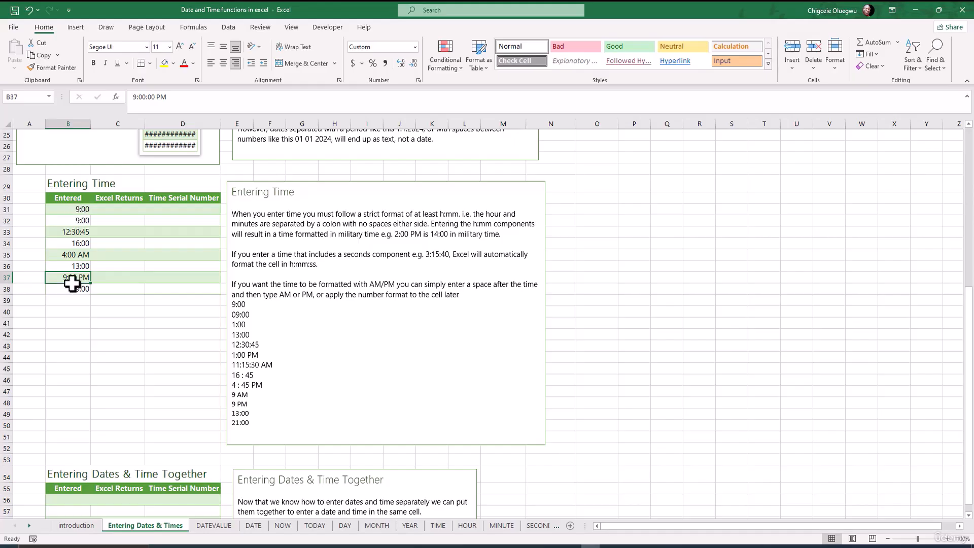
click(71, 285)
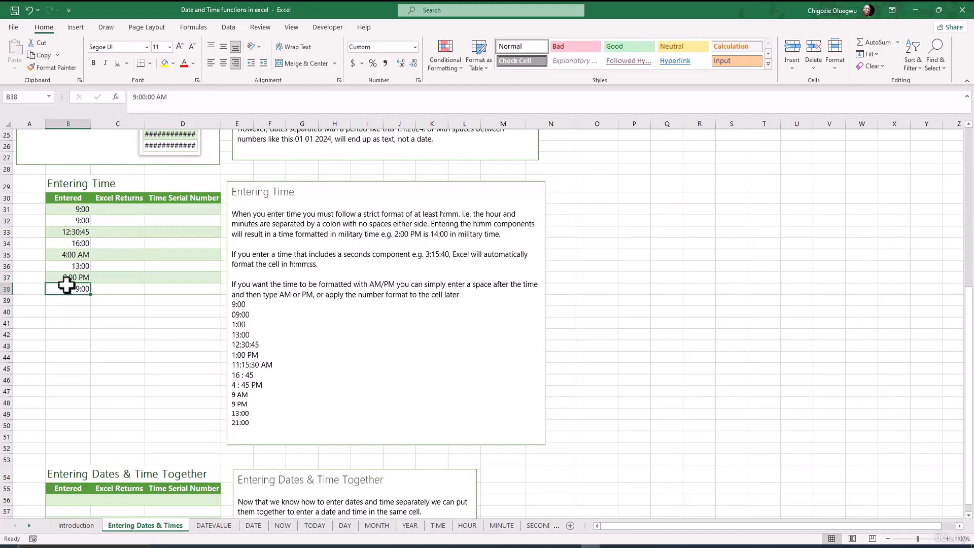
Step: Enter 21:00 in cell B39, directly below the last entry of the Entering Time table
click(69, 303)
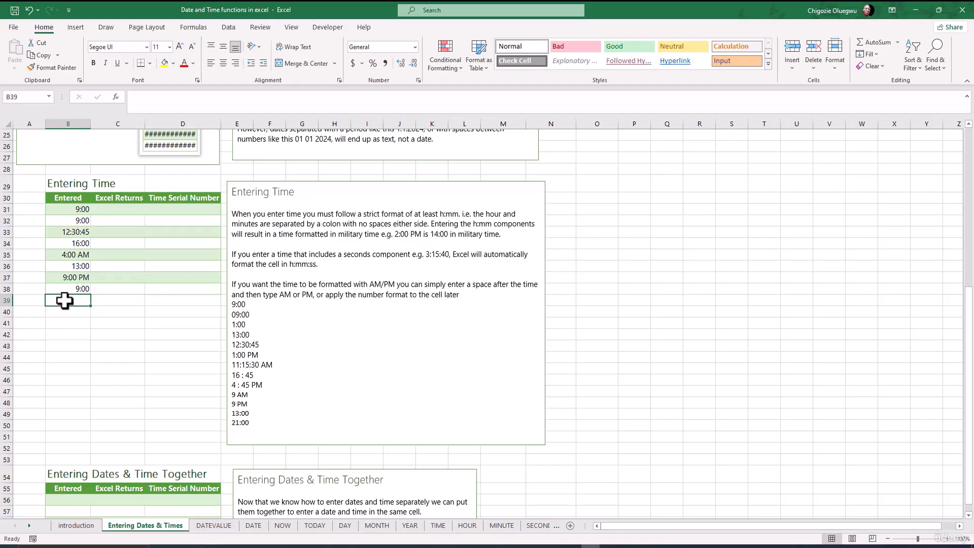
text(21:00)
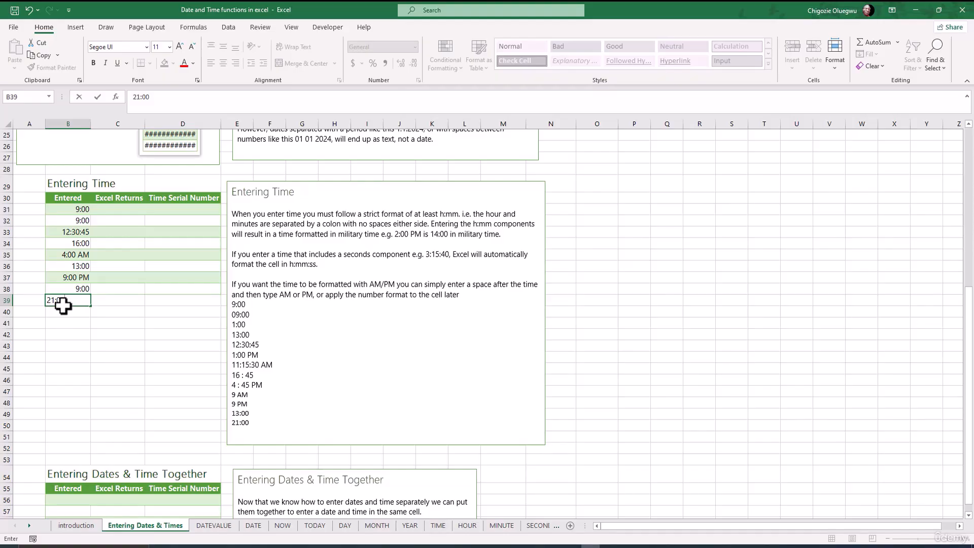
key(ctrl+Return)
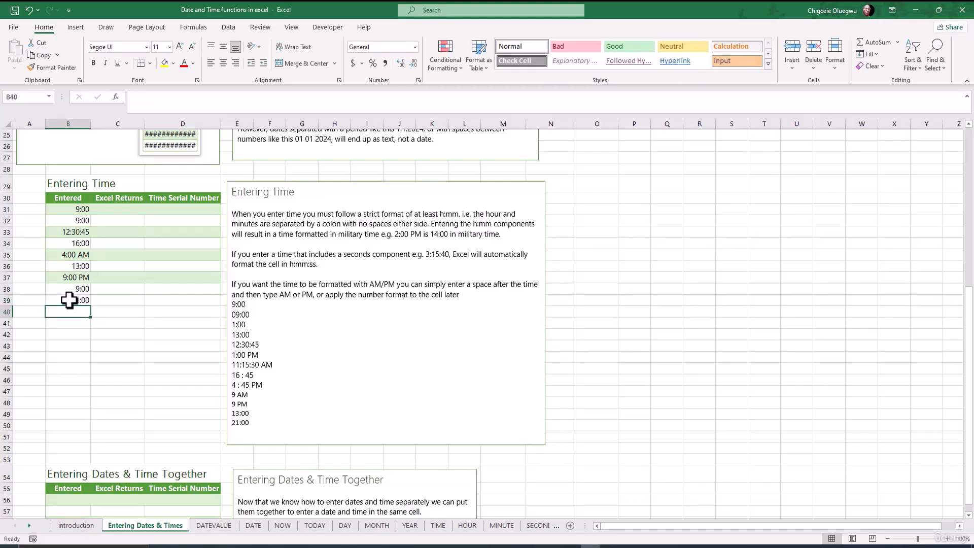
Step: Enter 0:00 in cell B40 of the Entering Time table and check the full time value Excel stores
drag(166, 96, 141, 97)
click(72, 315)
text(0:0)
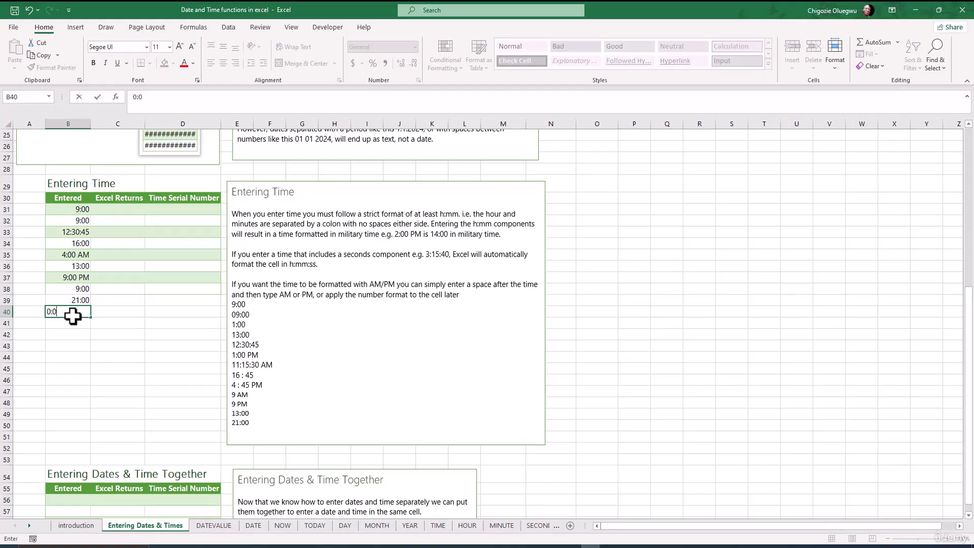
text(0)
key(Return)
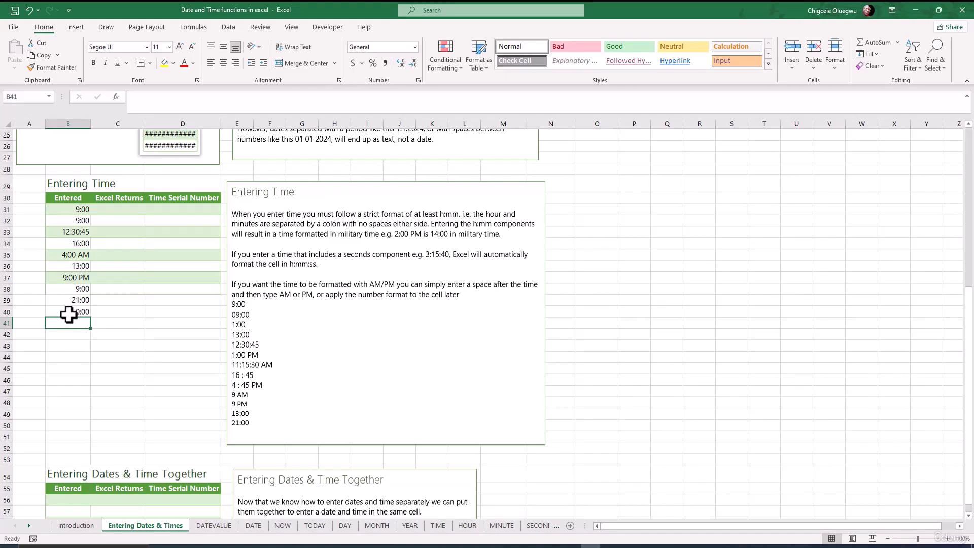
double_click(71, 311)
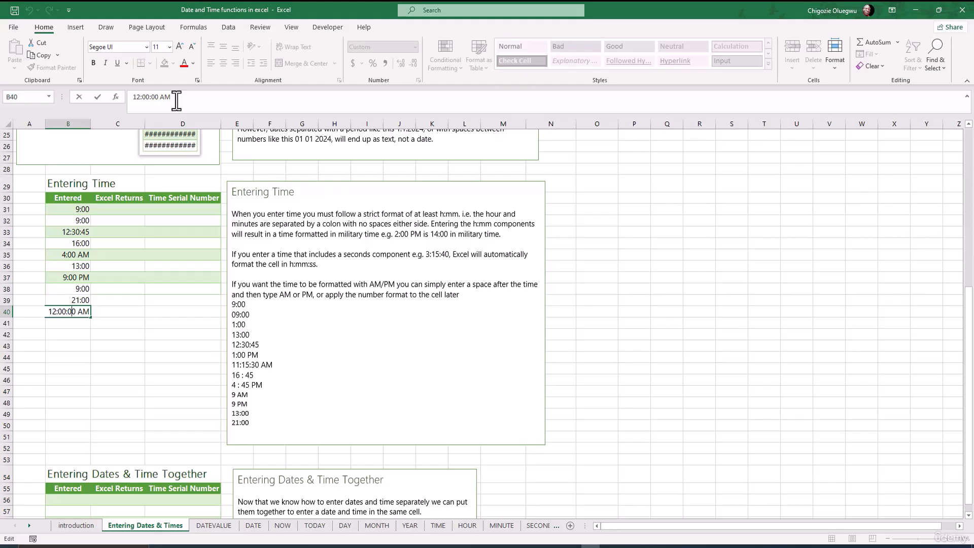
click(53, 343)
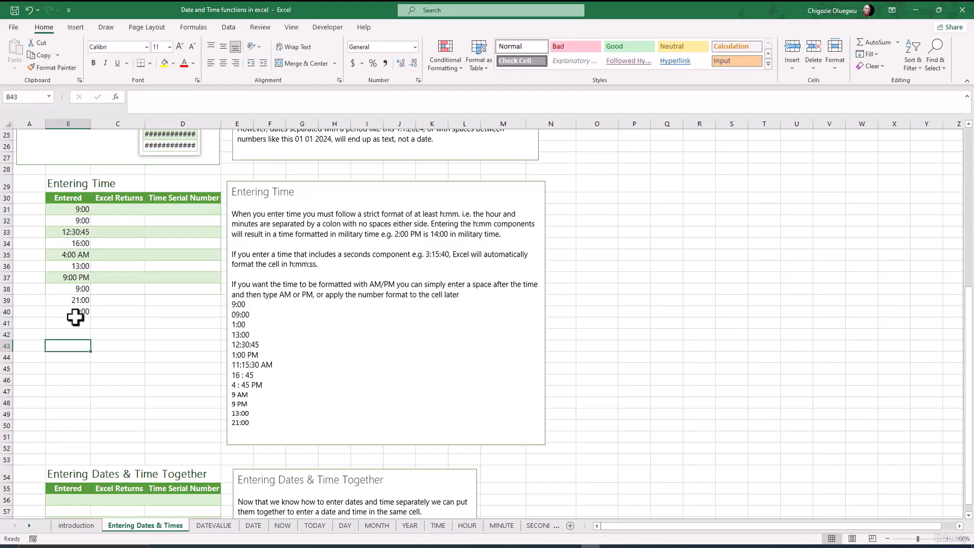
Step: Compare the entered times in B31:B40 with the examples listed in the Entering Time notes
drag(66, 208, 60, 308)
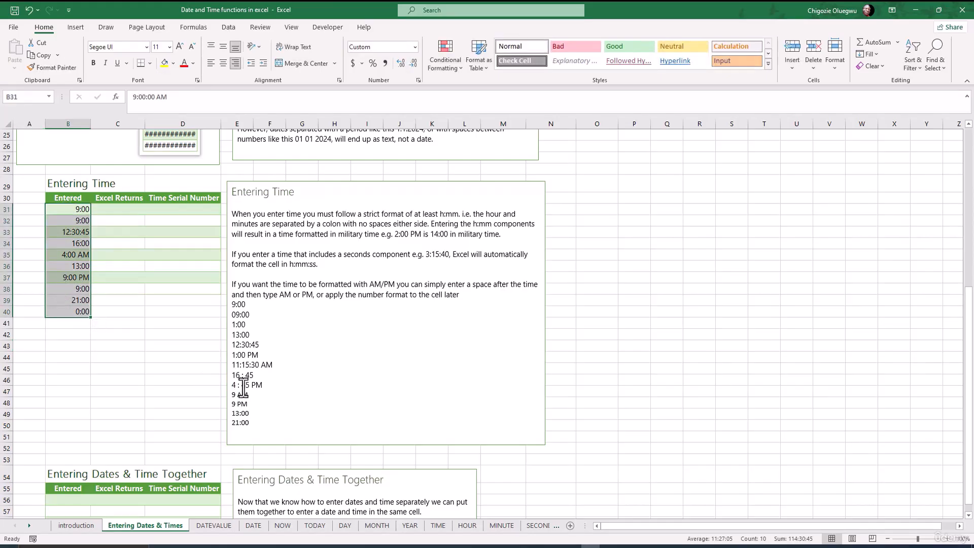
drag(252, 419, 235, 303)
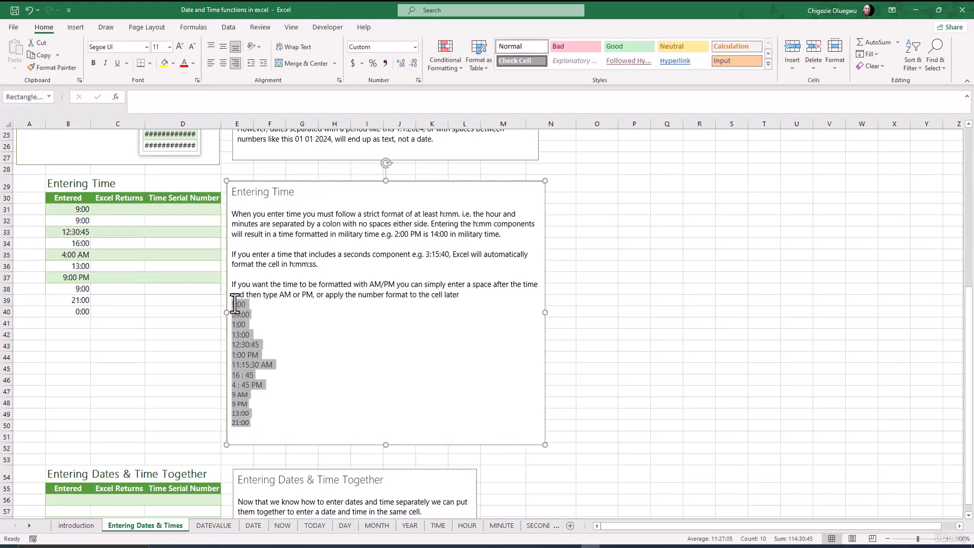
Step: Enter =B31 in cell C31, fill it down to C40 and review the Excel Returns column against the entered times
click(117, 209)
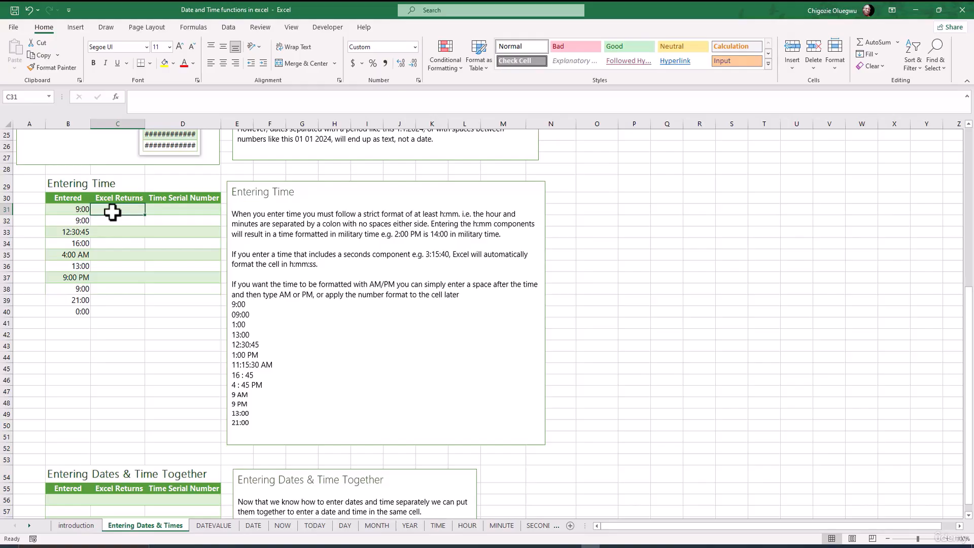
text(=)
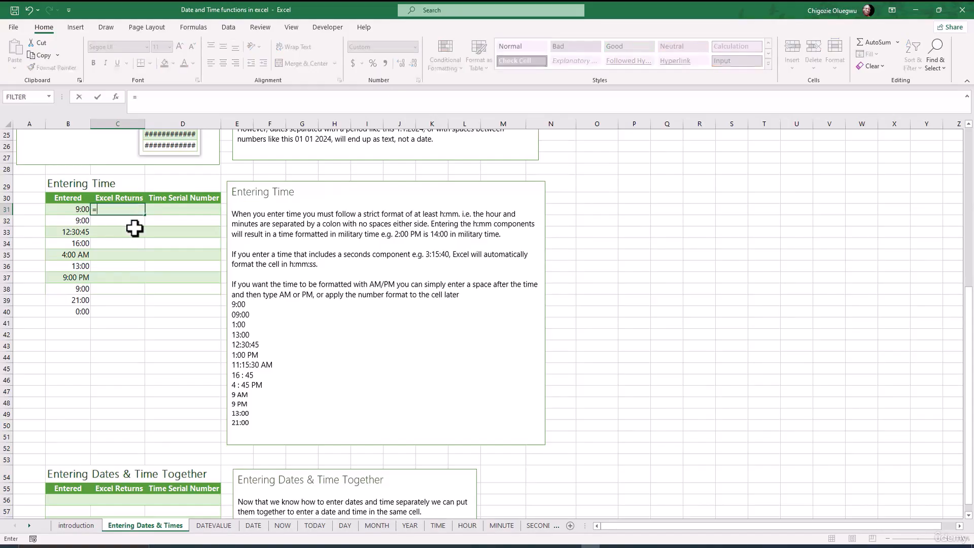
click(69, 212)
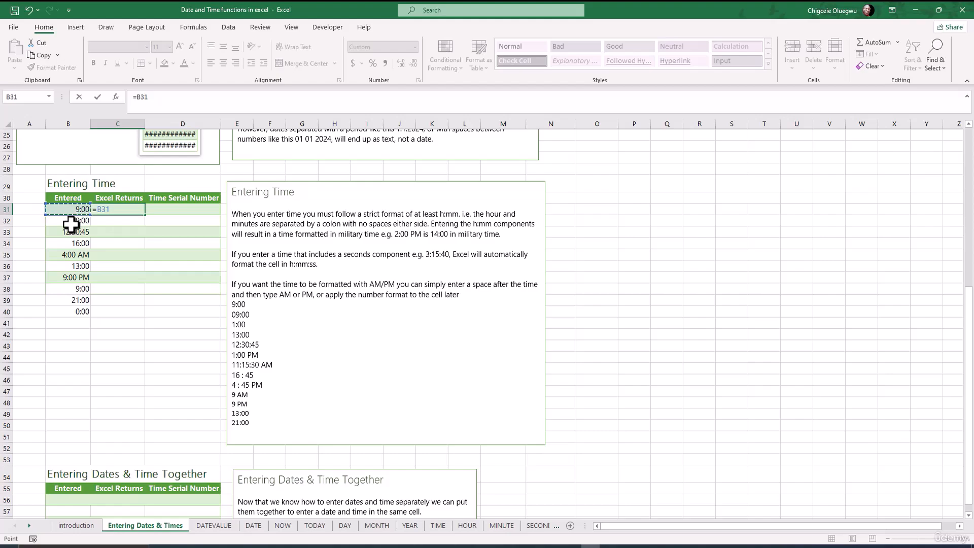
key(Return)
click(121, 210)
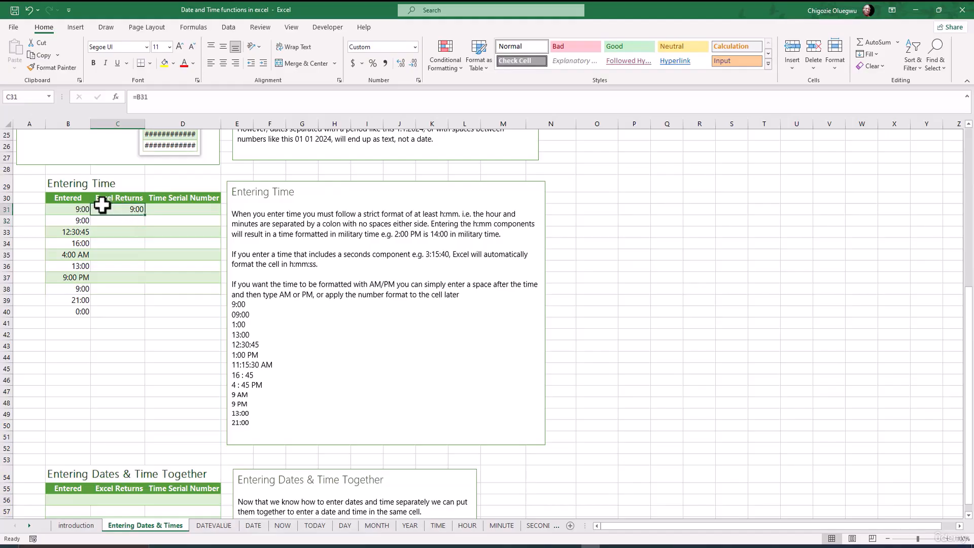
double_click(145, 216)
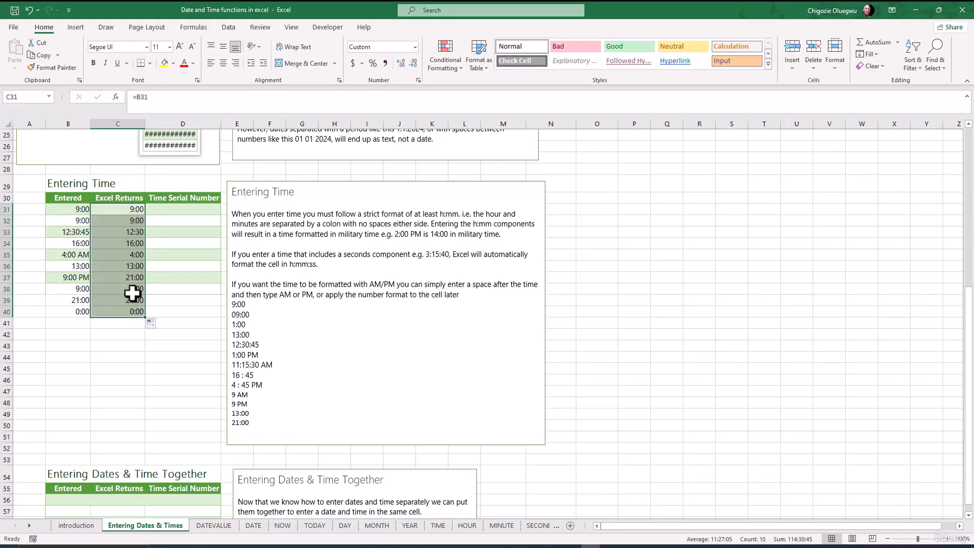
click(129, 336)
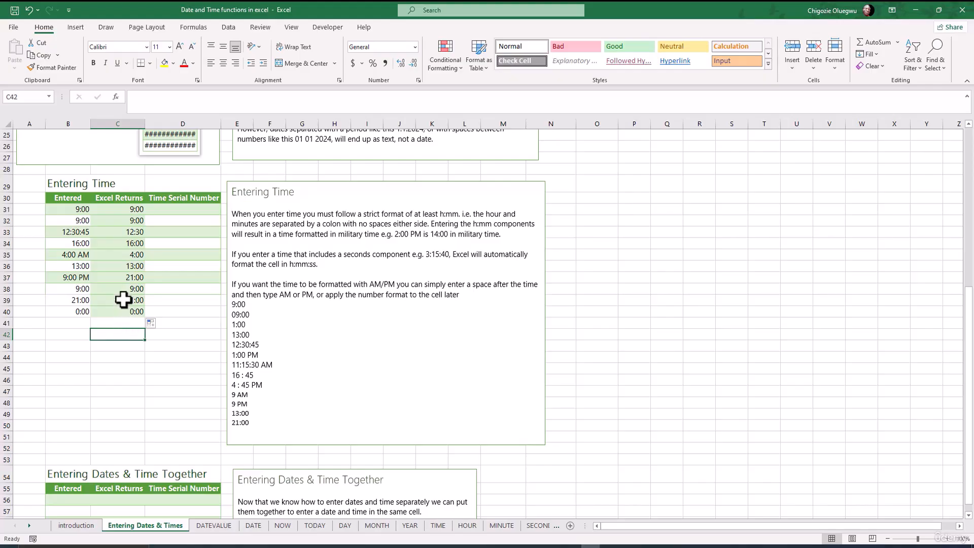
click(124, 210)
key(ctrl+shift+Down)
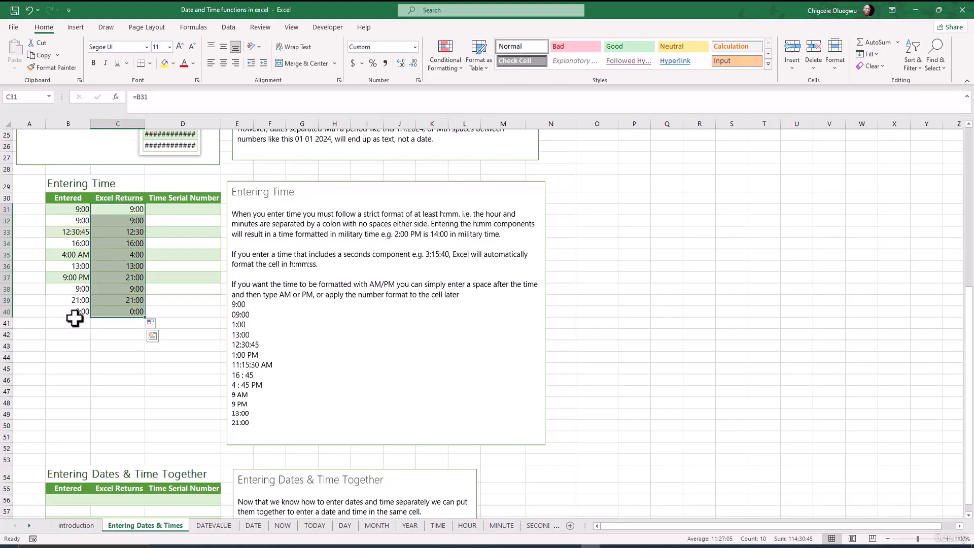
Step: Enter =B31 in cell D31 to reference the first entered time in the Time Serial Number column
click(154, 210)
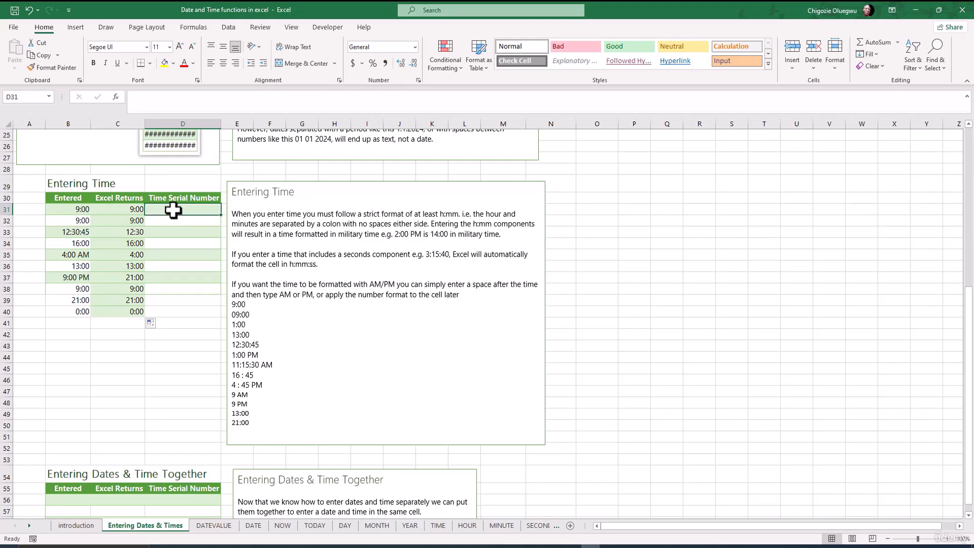
text(=)
click(71, 209)
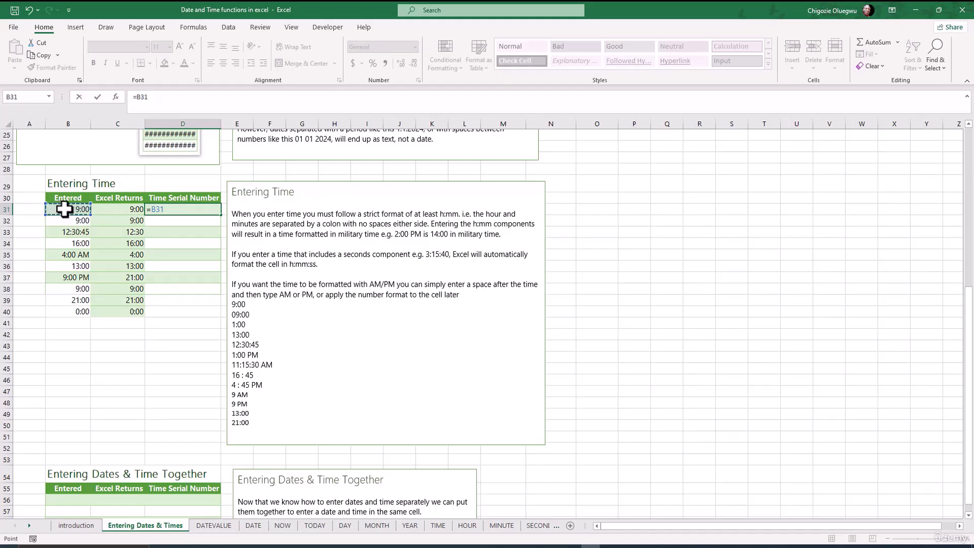
key(Return)
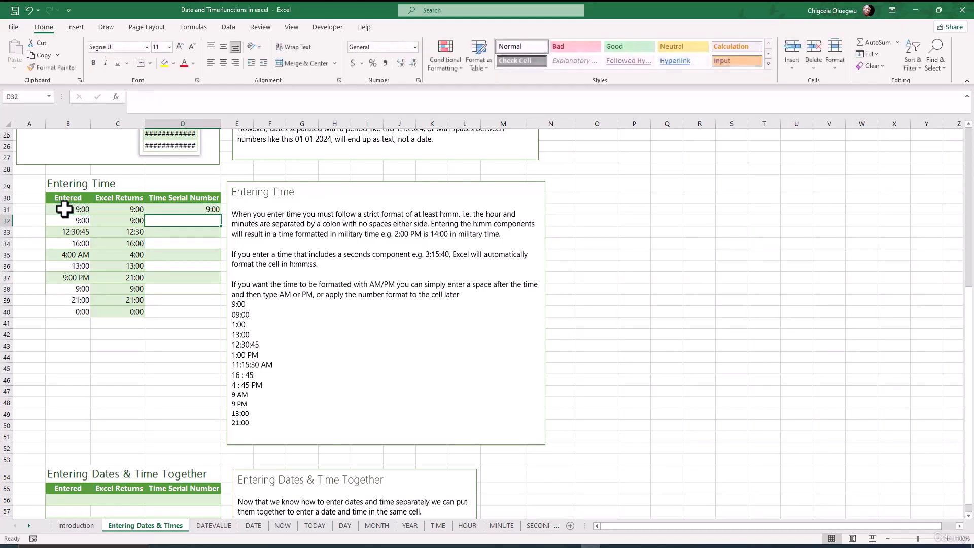
Step: Open the number format choices for cell D31, the first Time Serial Number cell
click(175, 208)
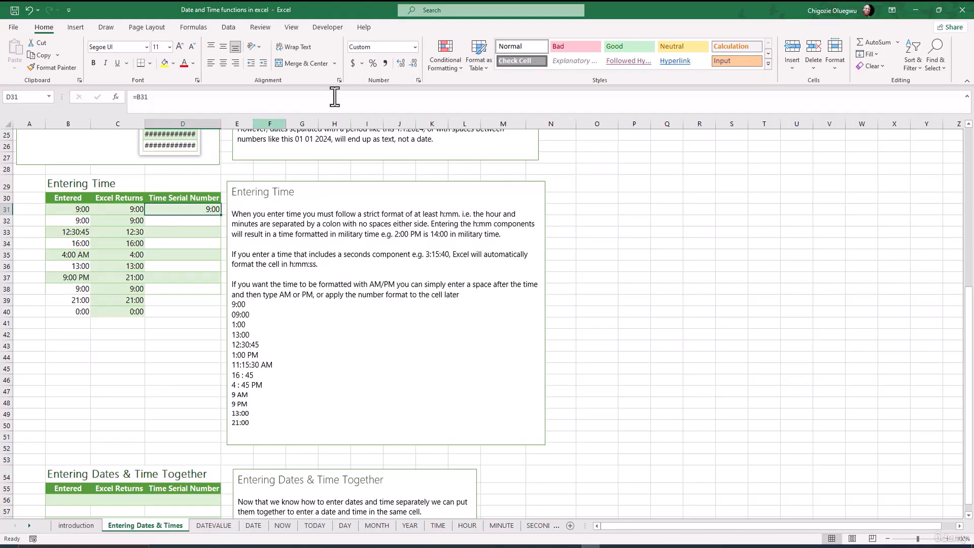
click(414, 48)
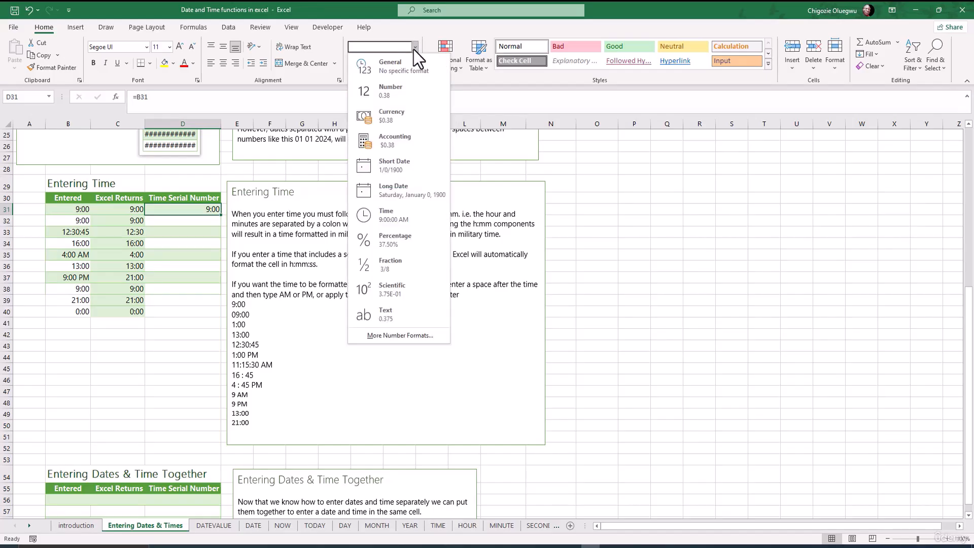
Step: Format the time serial number in cell D31 as General and fill its formula down to D40
click(385, 70)
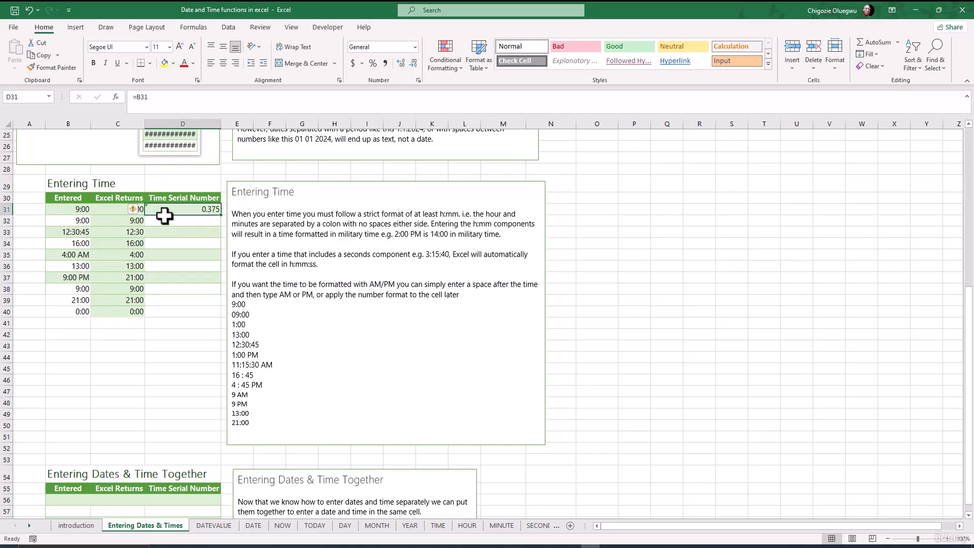
click(202, 233)
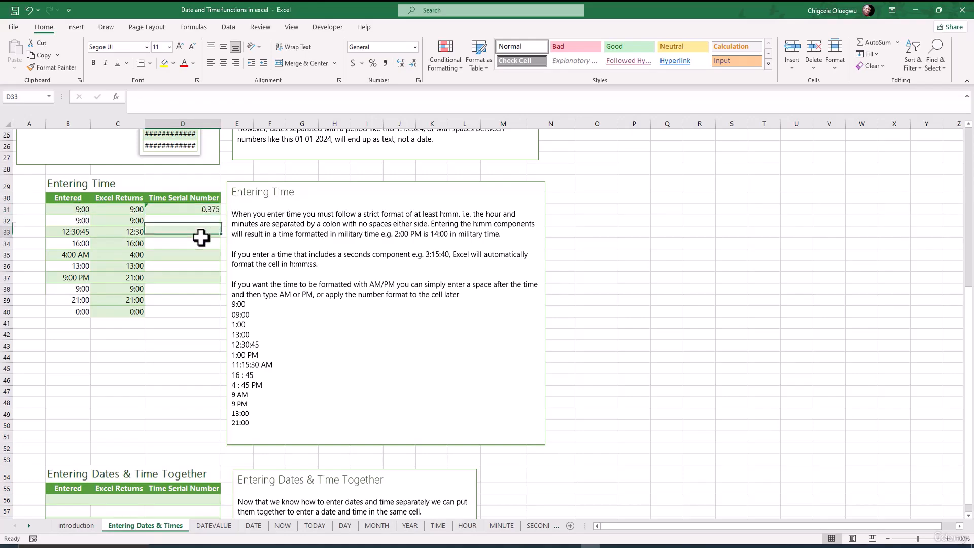
click(206, 211)
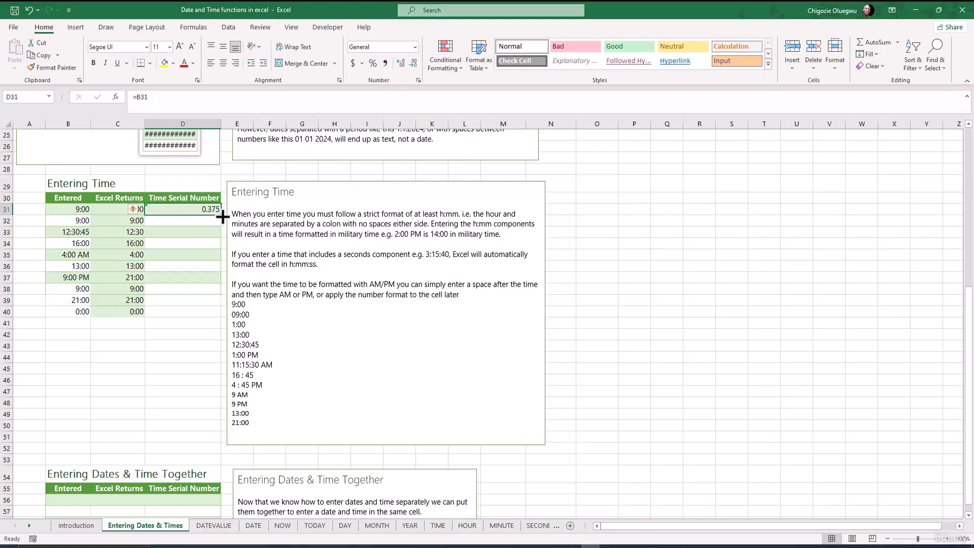
double_click(220, 214)
click(193, 312)
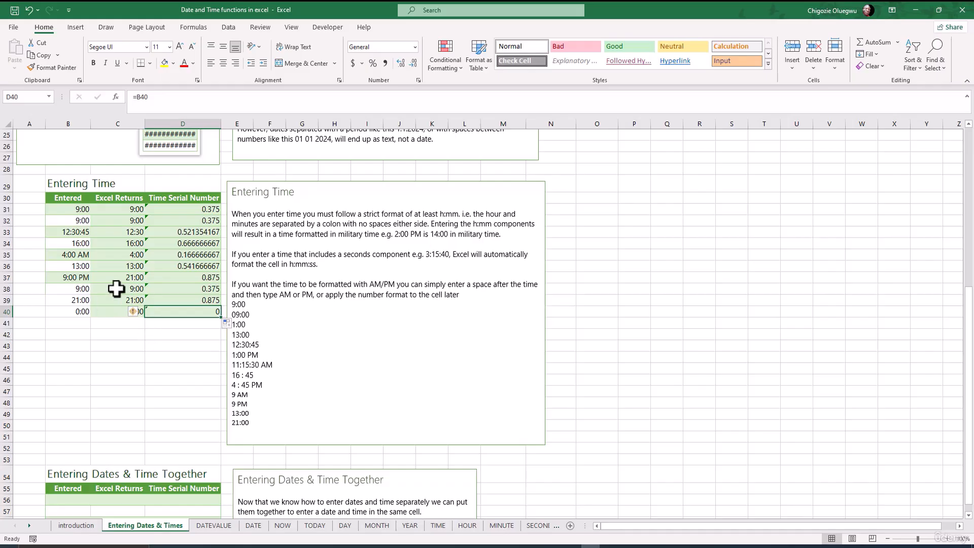
click(182, 332)
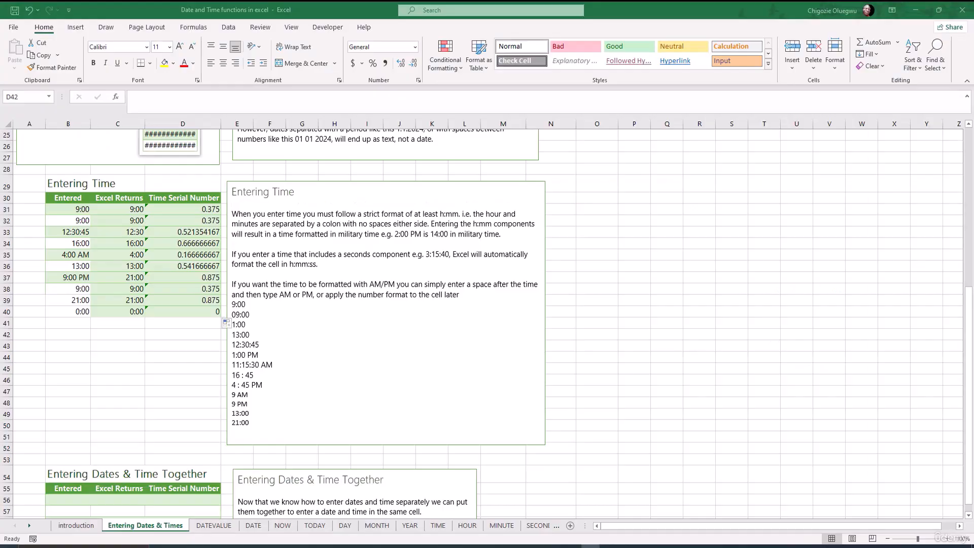
Step: Examine the sample entries in the Entering Dates & Time Together notes alongside the earlier date and time tables
key(ctrl+v)
scroll(120, 421, down, 4)
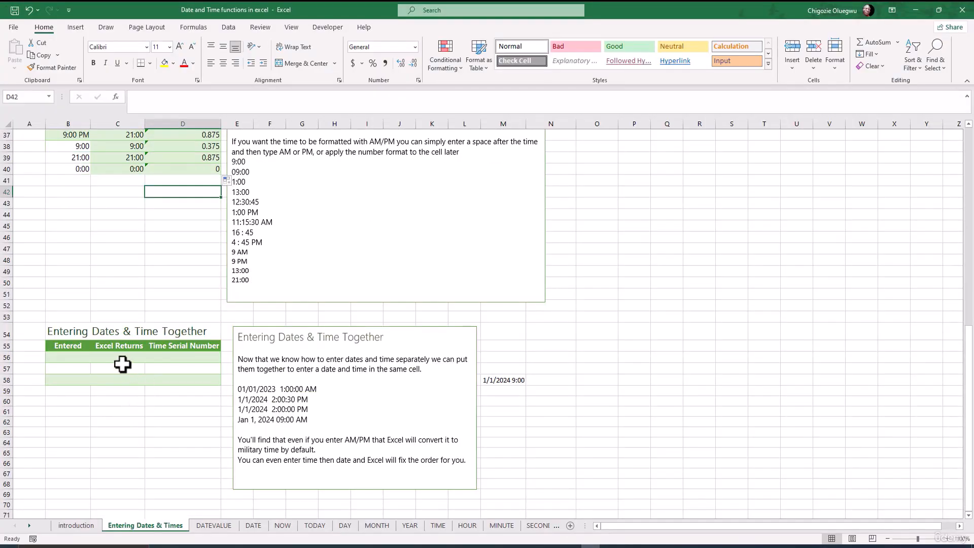
scroll(133, 424, down, 3)
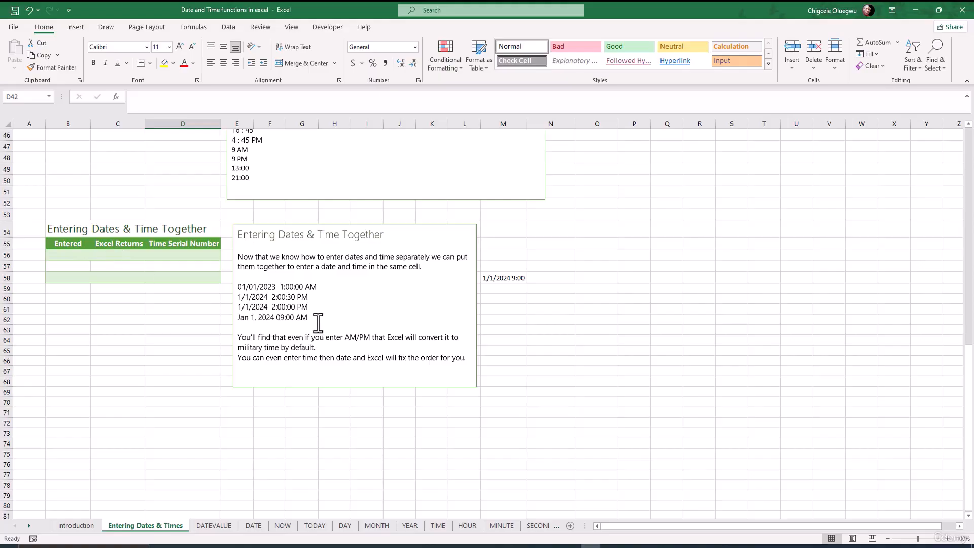
drag(322, 320, 236, 285)
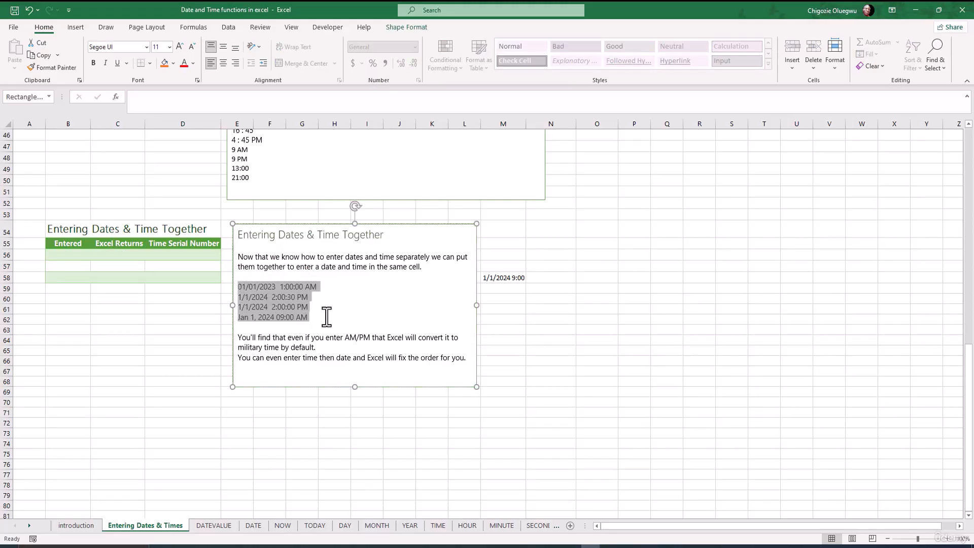
scroll(80, 252, up, 10)
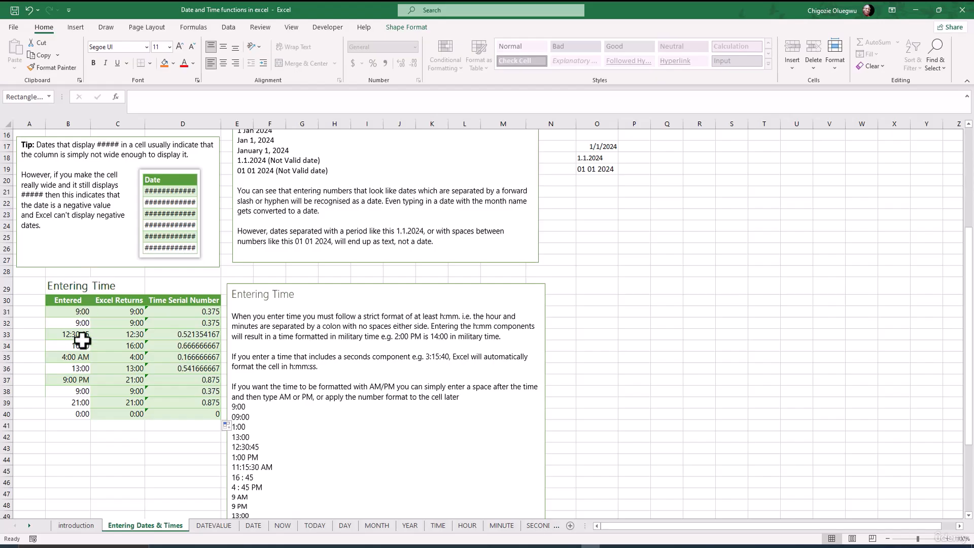
scroll(128, 226, up, 5)
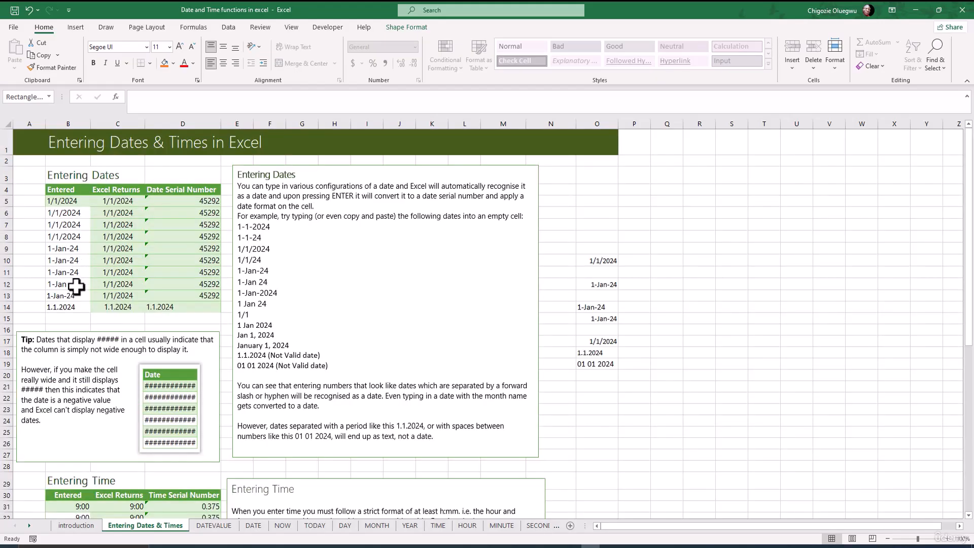
scroll(67, 309, down, 7)
scroll(254, 356, down, 9)
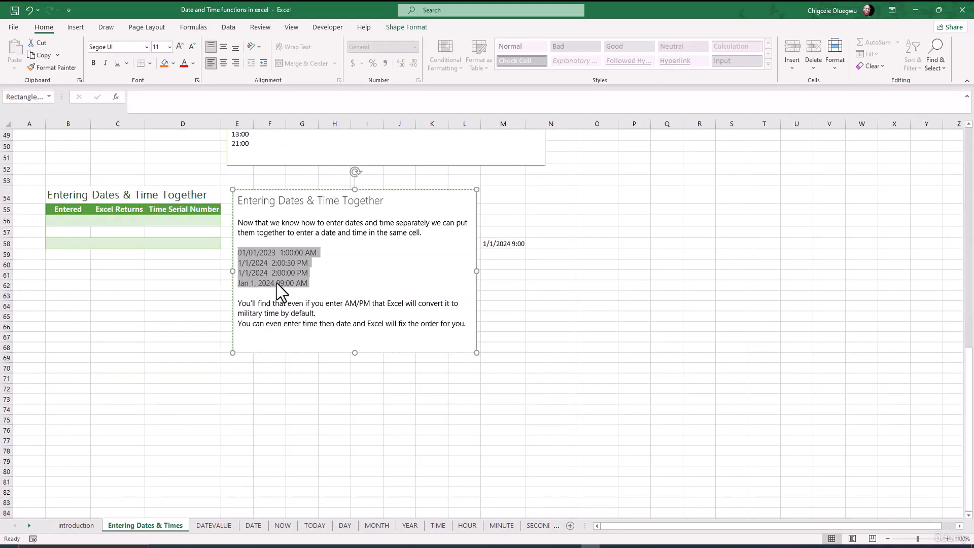
click(279, 286)
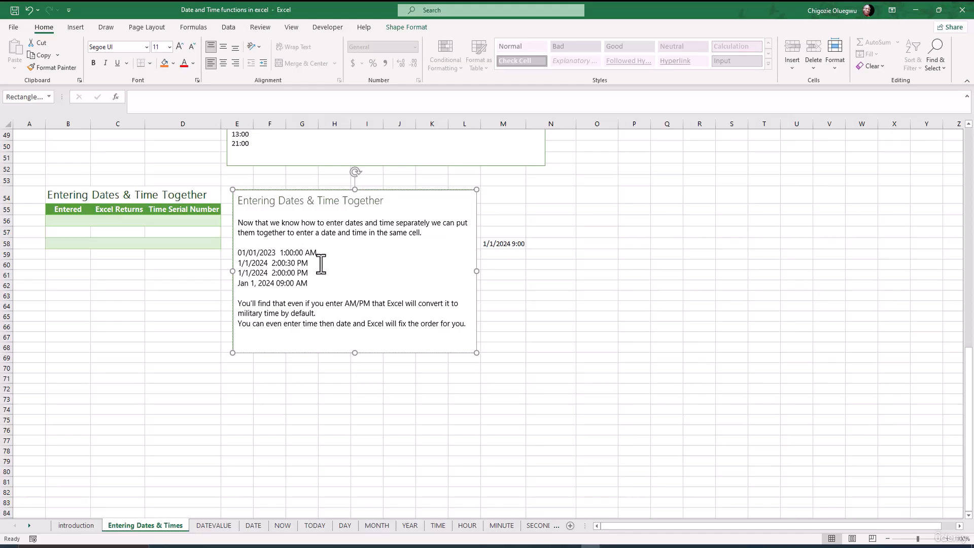
Step: Enter 1/1/2024 1 am in cell B56 and widen column B to show the full value
click(60, 223)
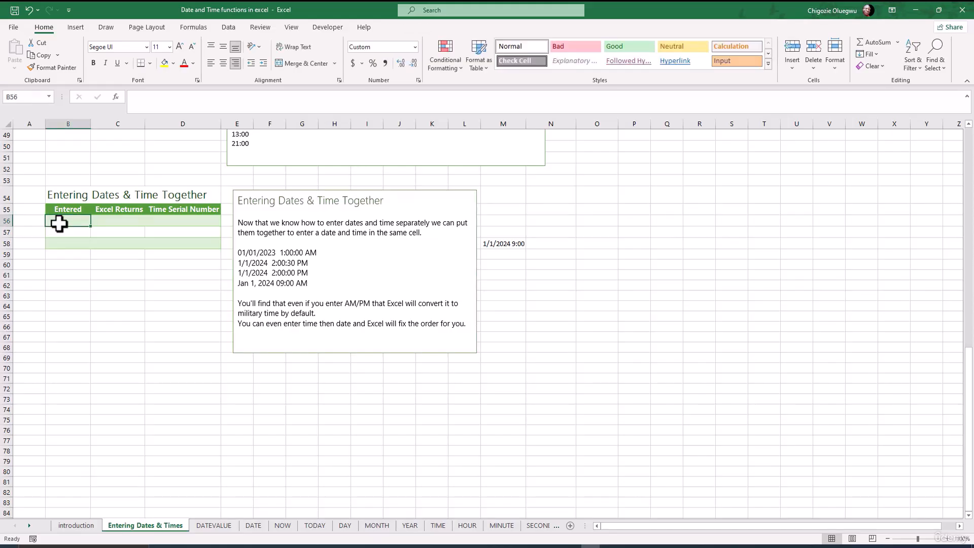
text(1)
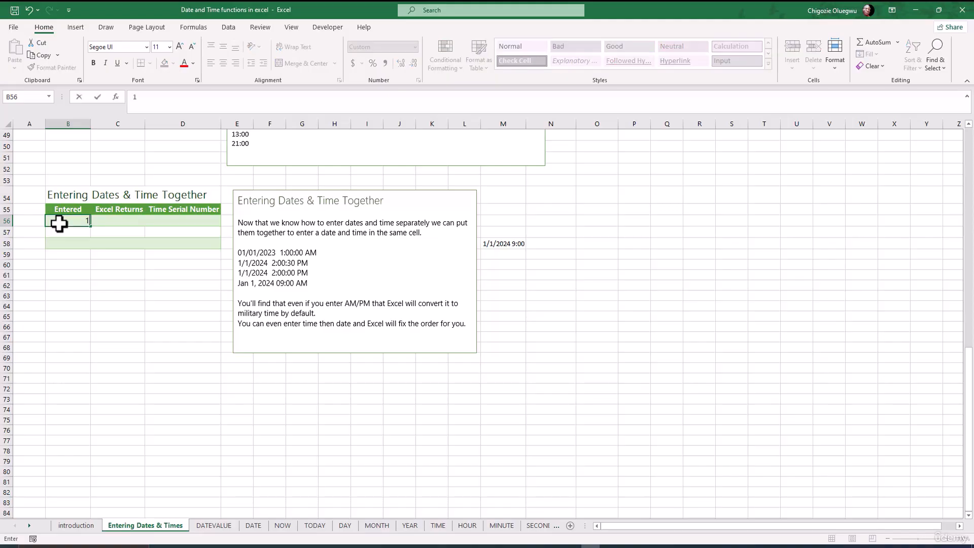
text(/1/2024)
text(1 am)
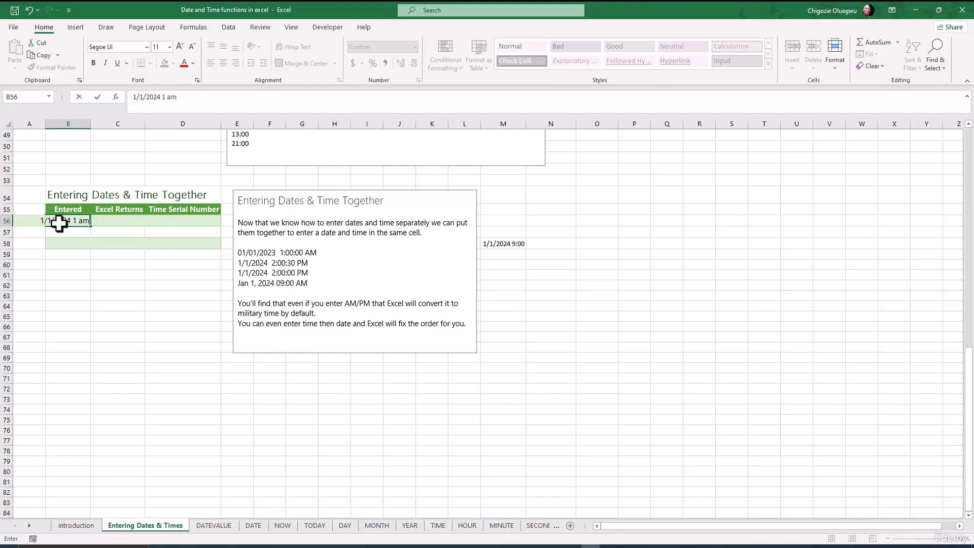
key(Return)
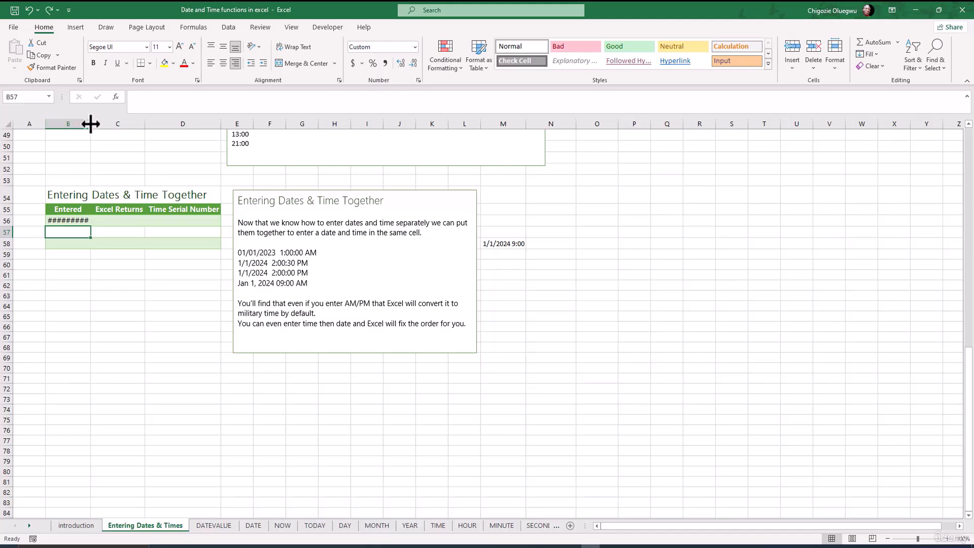
drag(89, 124, 117, 124)
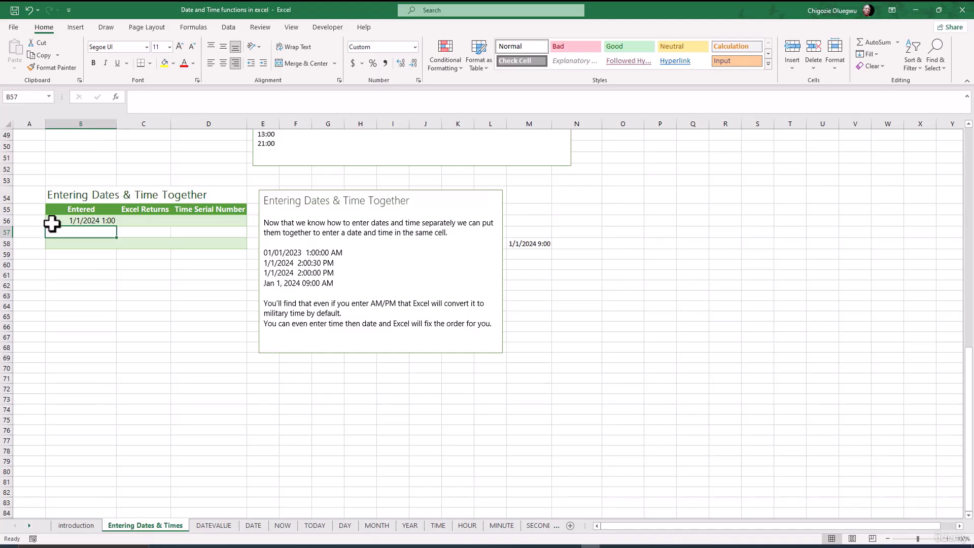
click(75, 220)
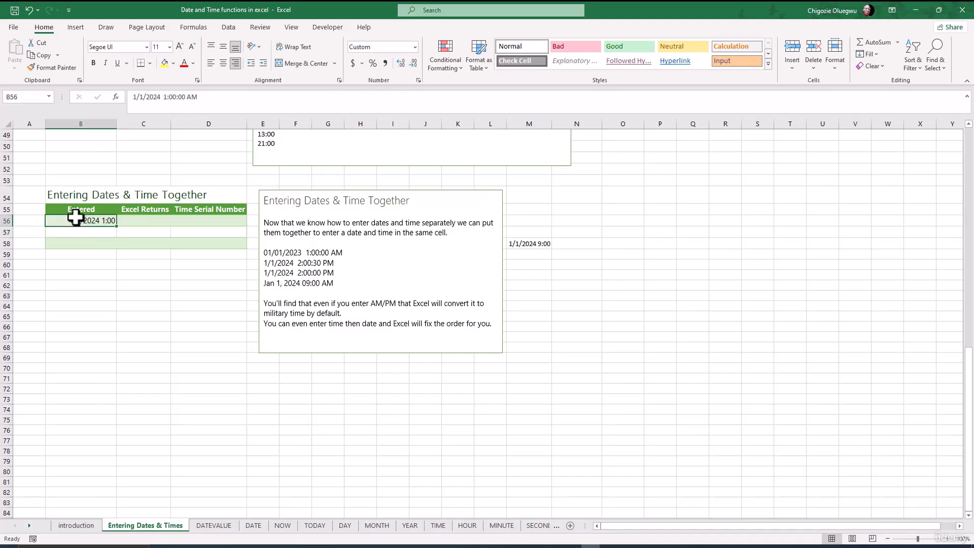
double_click(137, 97)
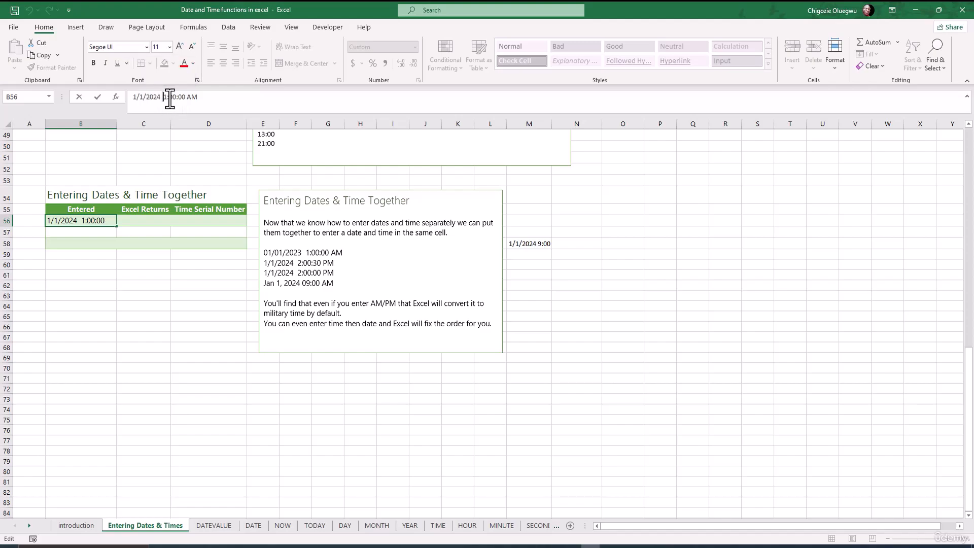
Step: Enter the time before the date in cell B57 as 1 am 1/1/2024 and check its stored value
click(78, 232)
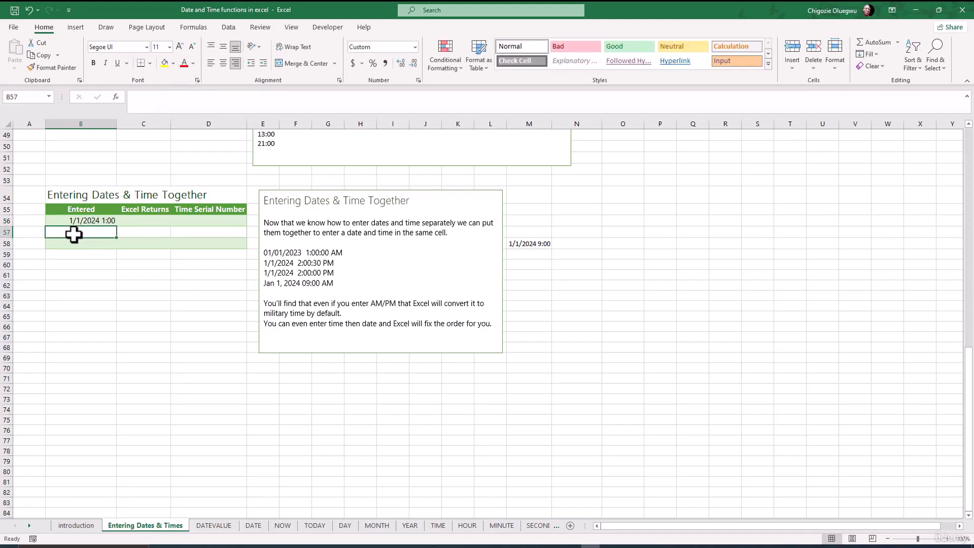
text(1)
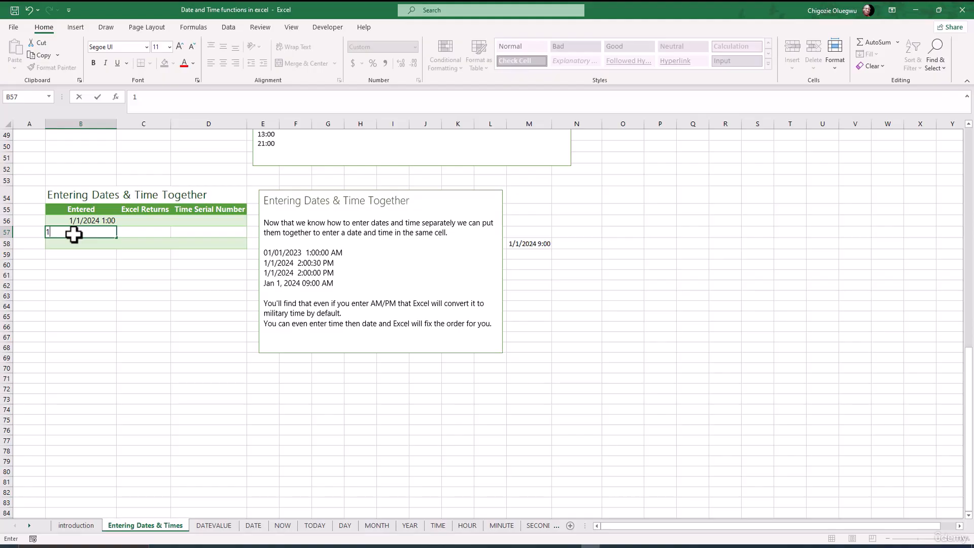
key(BackSpace)
text(1 am)
text(1/1/2024)
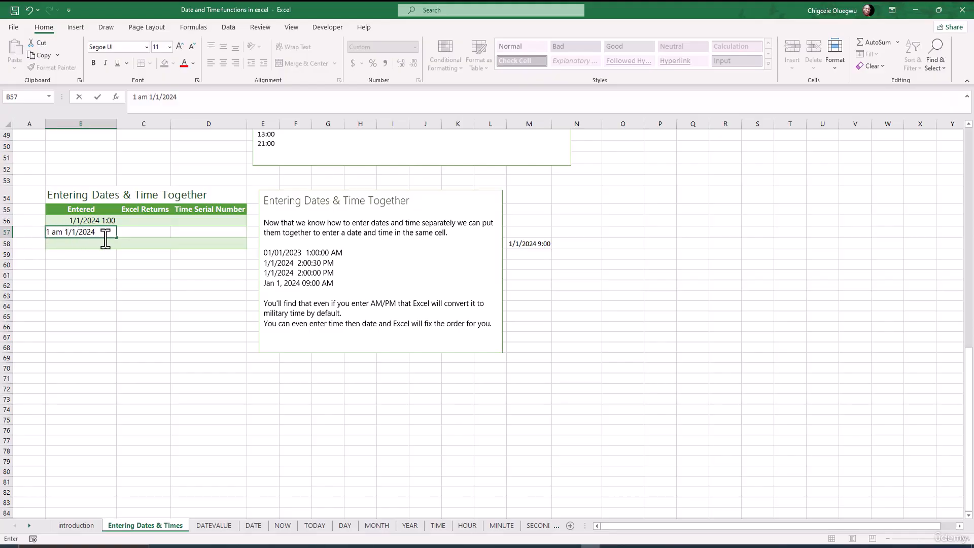
click(65, 235)
key(Return)
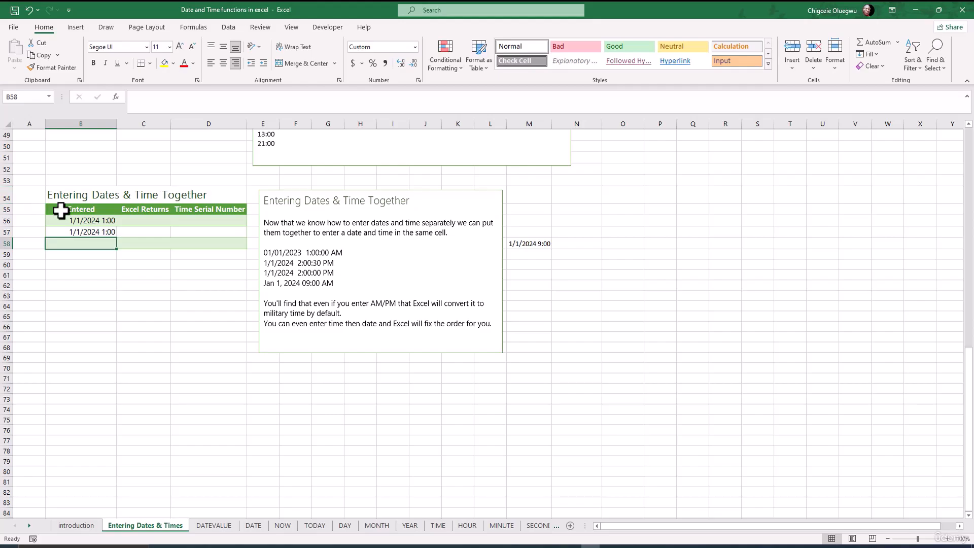
click(84, 232)
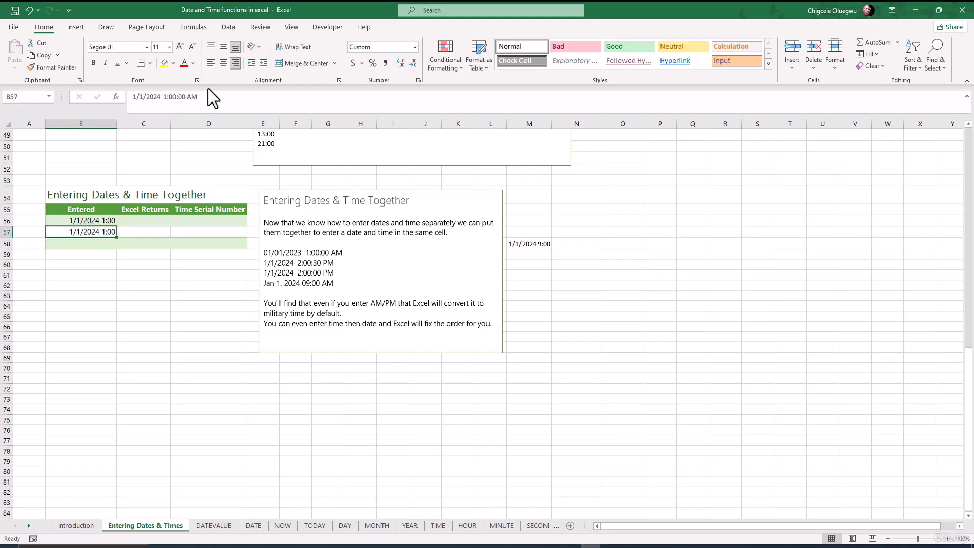
click(196, 97)
drag(196, 96, 132, 97)
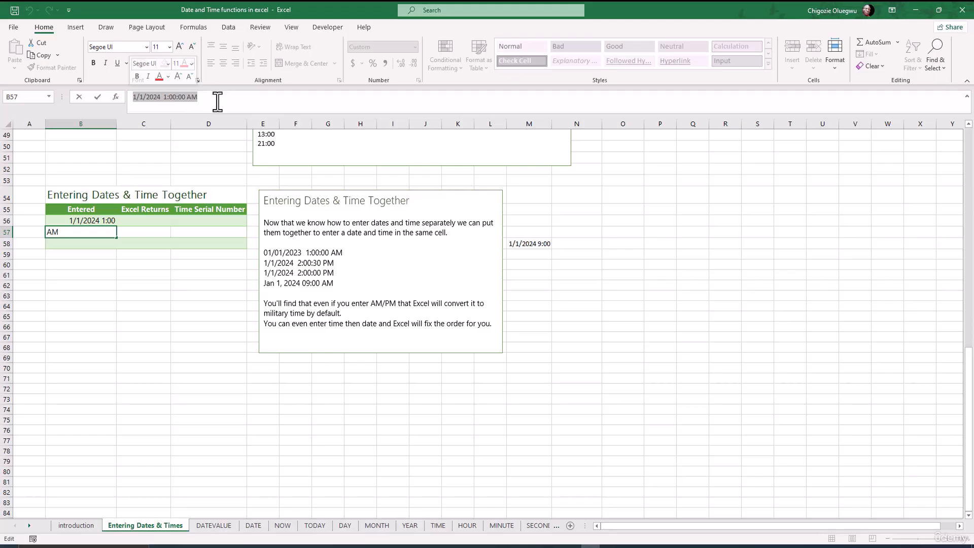
key(Return)
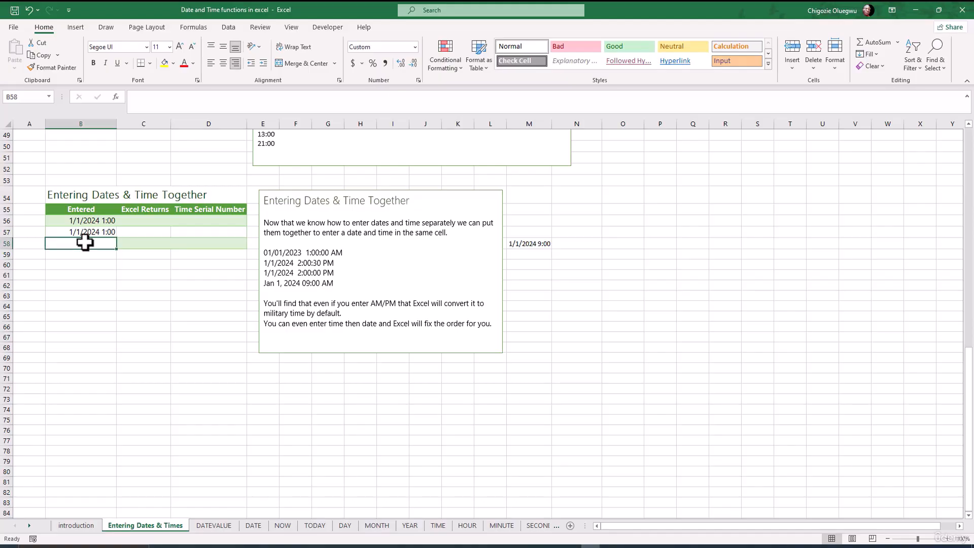
Step: Enter Jan 1, 2024 9 pm in cell B58 and check its stored value
text(J)
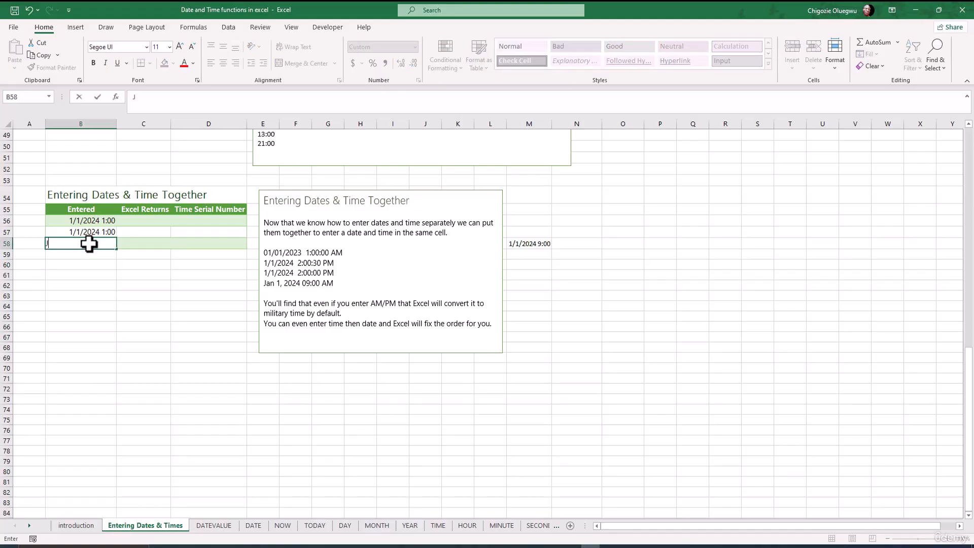
text(an 1, 2024 9pm)
click(89, 244)
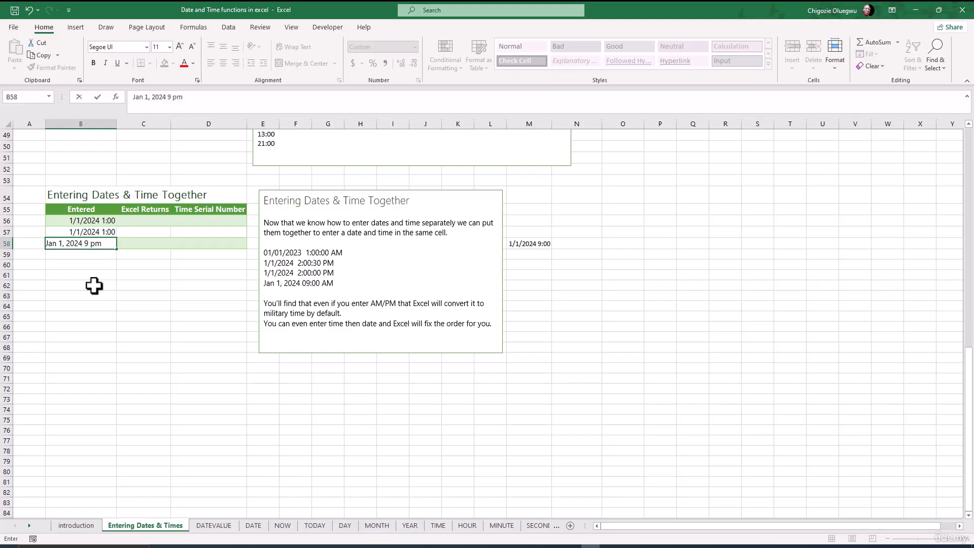
key(Return)
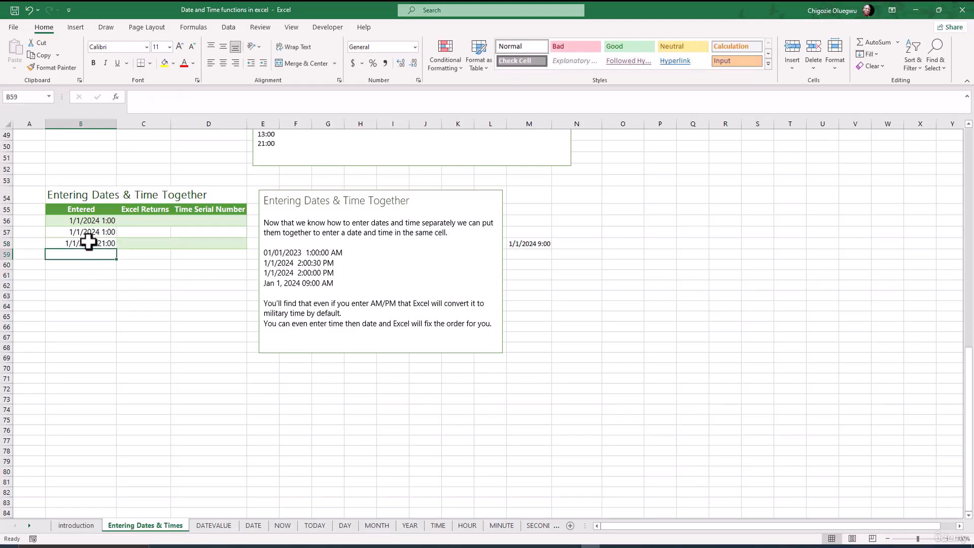
click(88, 242)
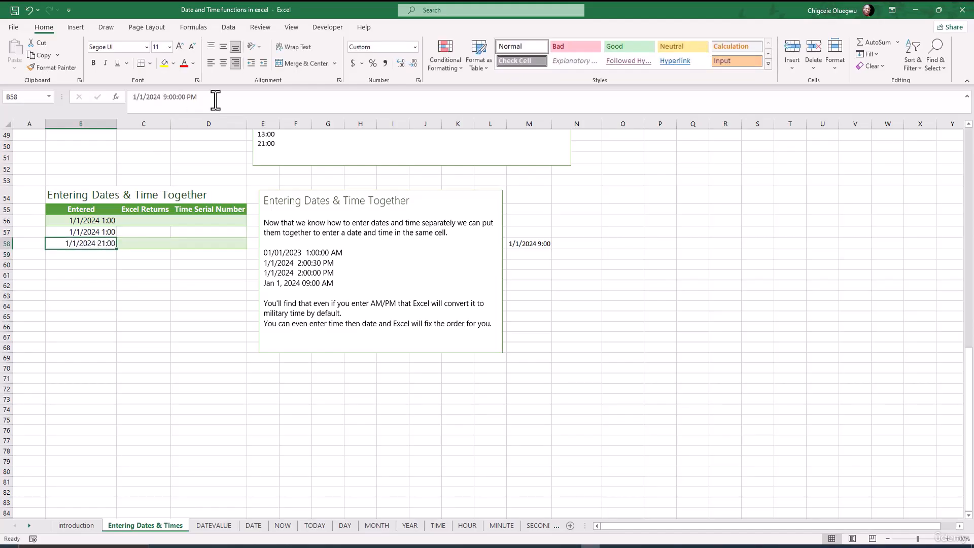
drag(210, 100, 135, 98)
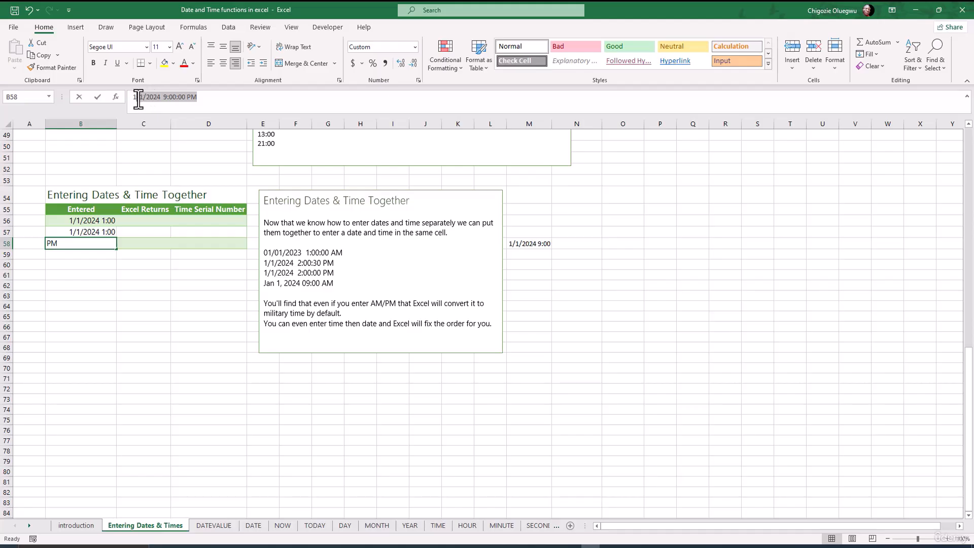
click(72, 285)
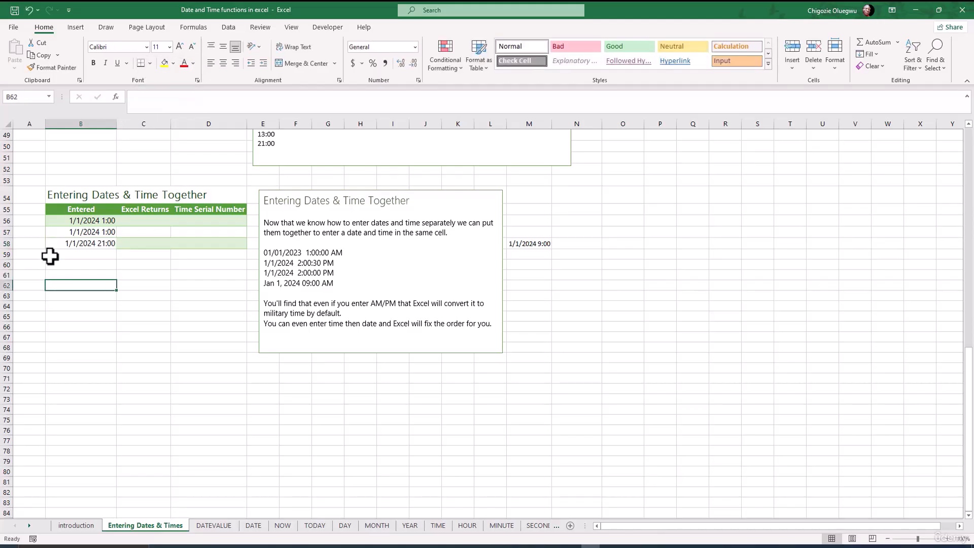
Step: Enter 07/23/2024 10:08 pm in cell B59 of the Entering Dates & Time Together table
click(63, 254)
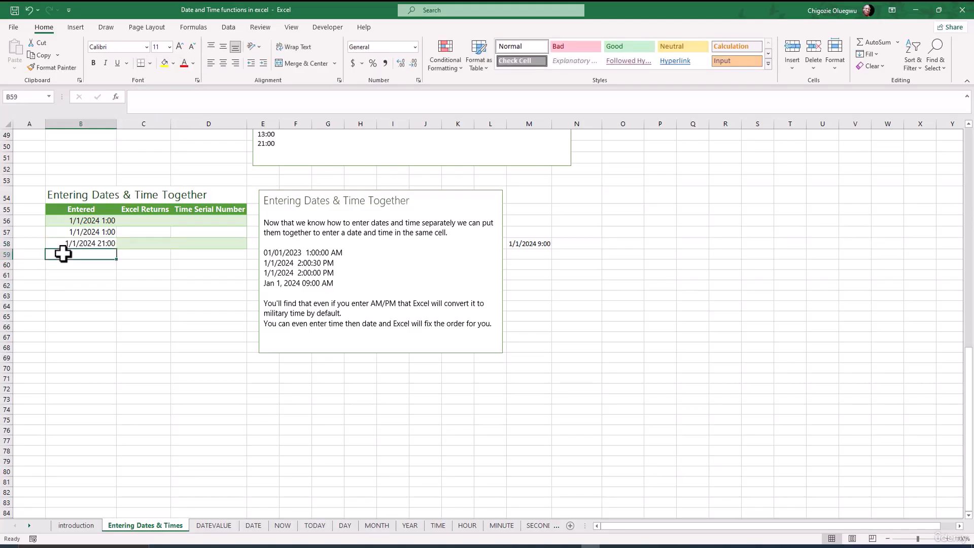
text(0)
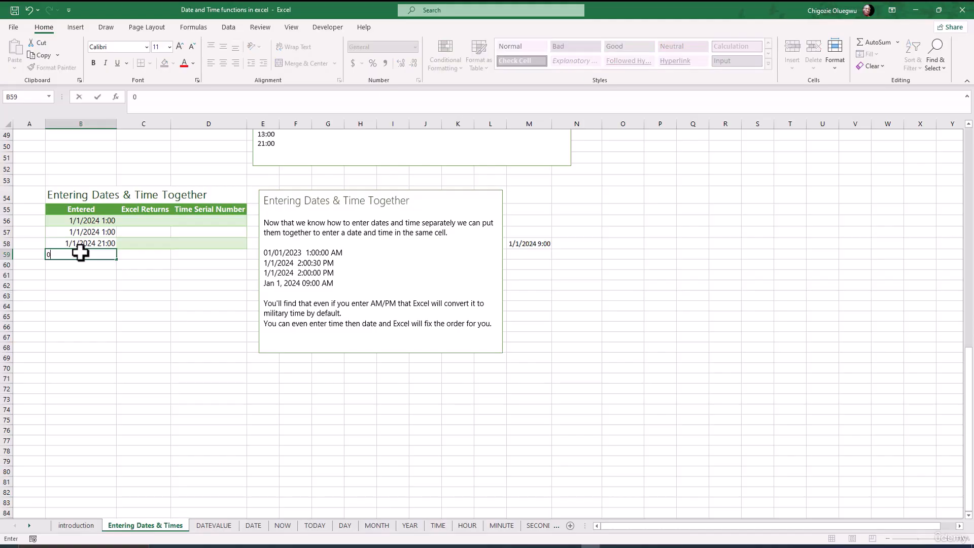
text(7/23/2024)
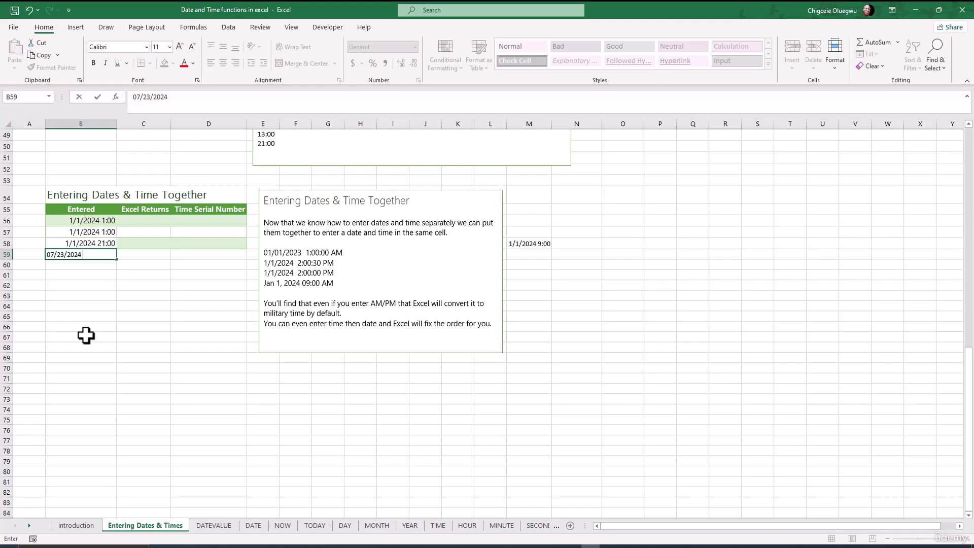
text(10:08 p)
key(BackSpace)
text(pm)
double_click(76, 255)
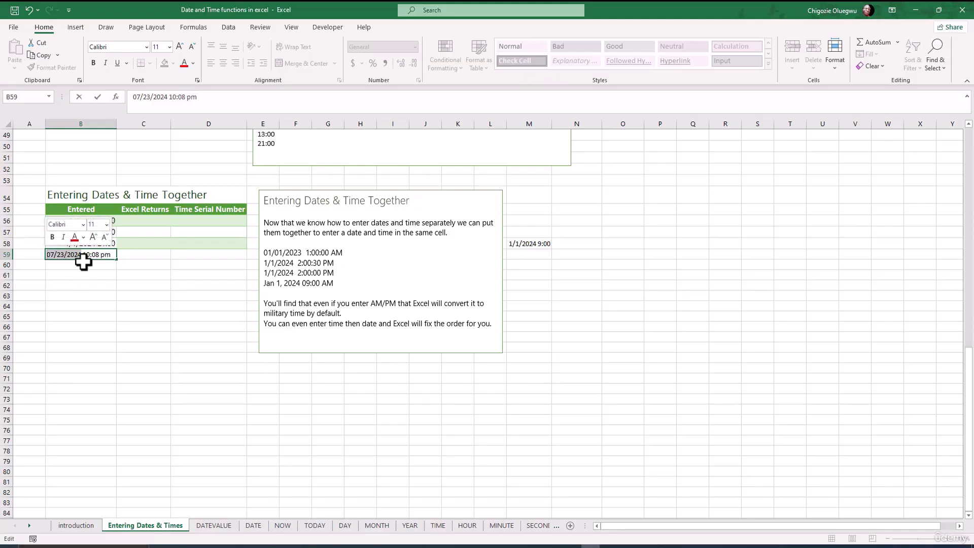
click(88, 255)
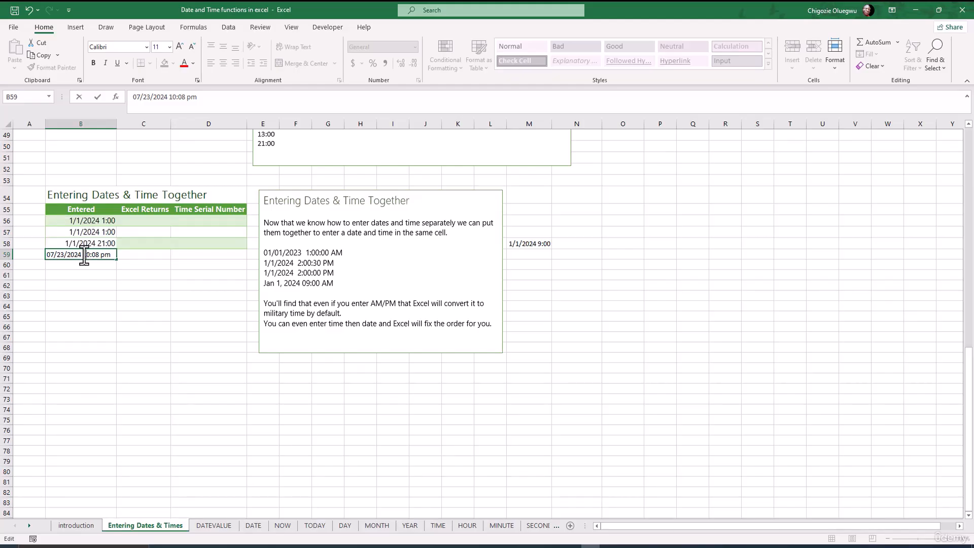
key(Return)
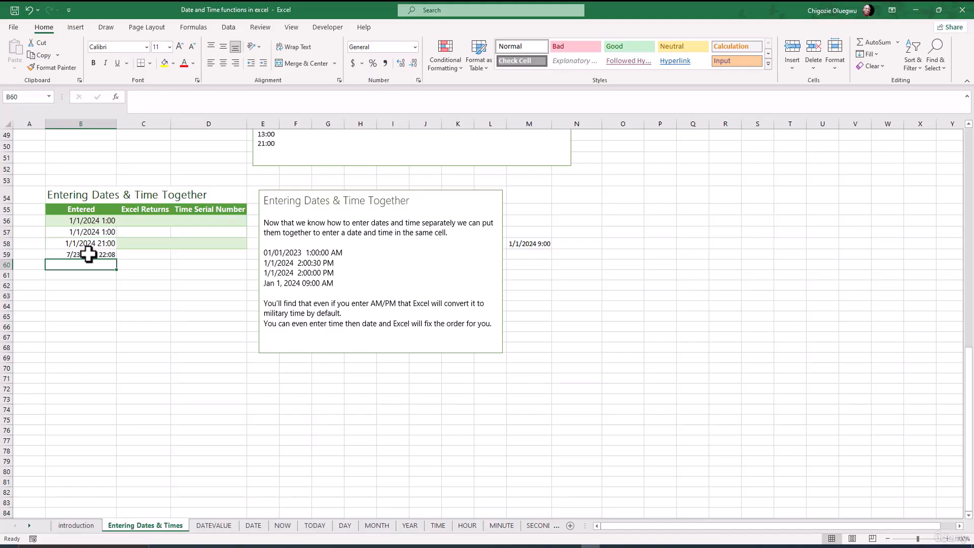
Step: Check the full date and time that Excel stores for the entry in B59
click(85, 255)
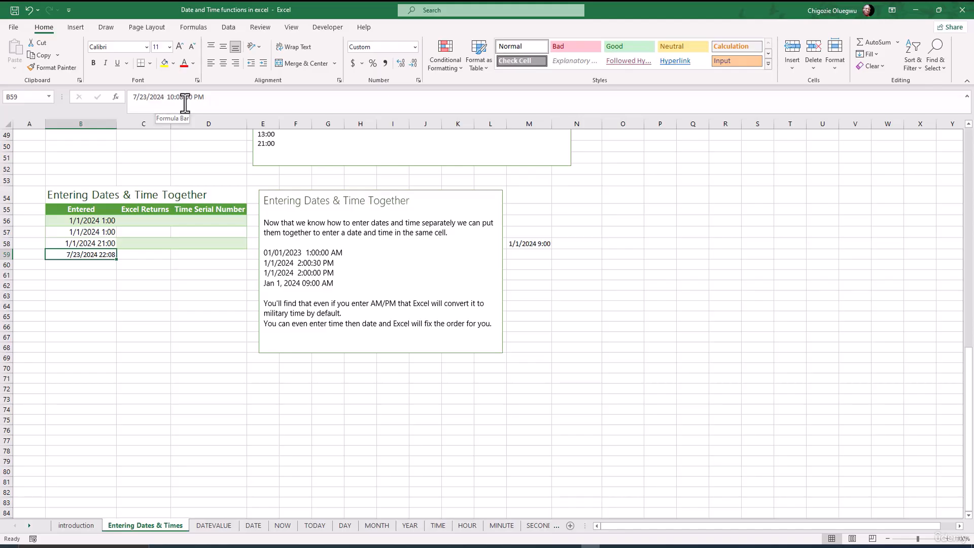
drag(212, 98, 157, 99)
key(Return)
key(Return)
key(Return)
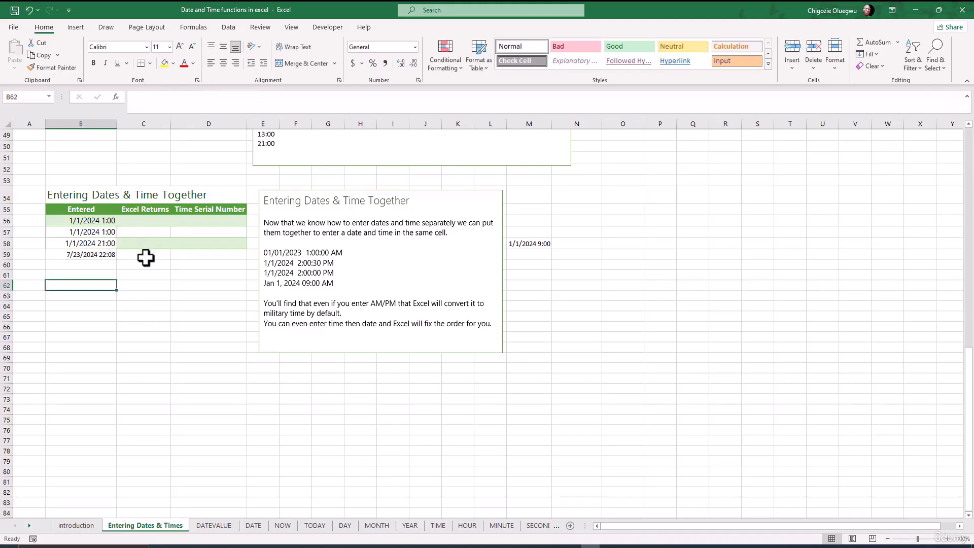
Step: Fill the Excel Returns cells C56 to C59 with references to the adjacent entries, starting with =B56, and widen column C
click(76, 220)
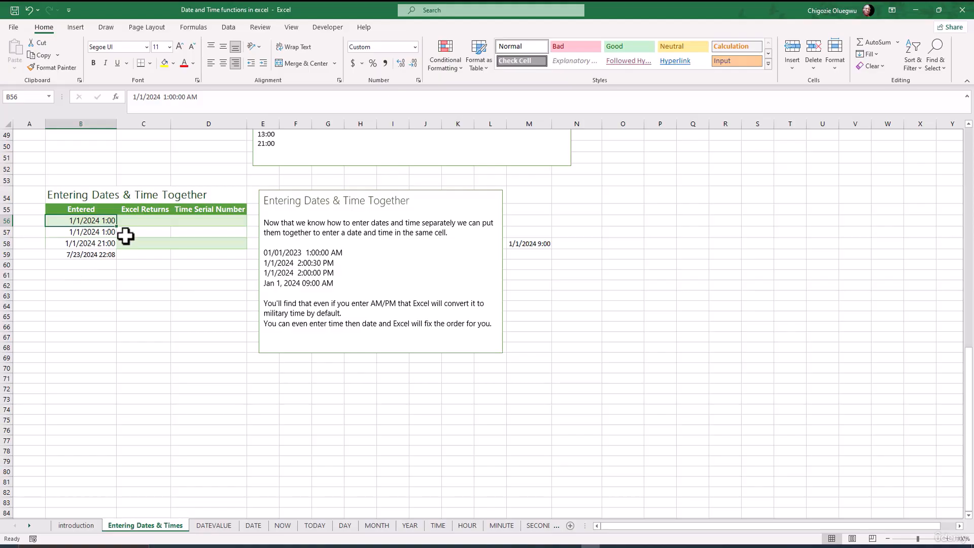
click(142, 224)
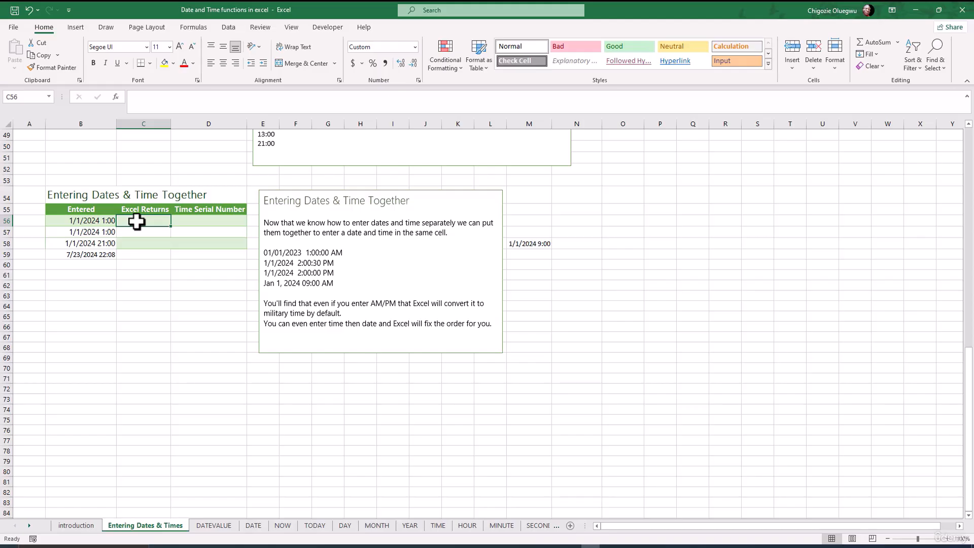
text(=)
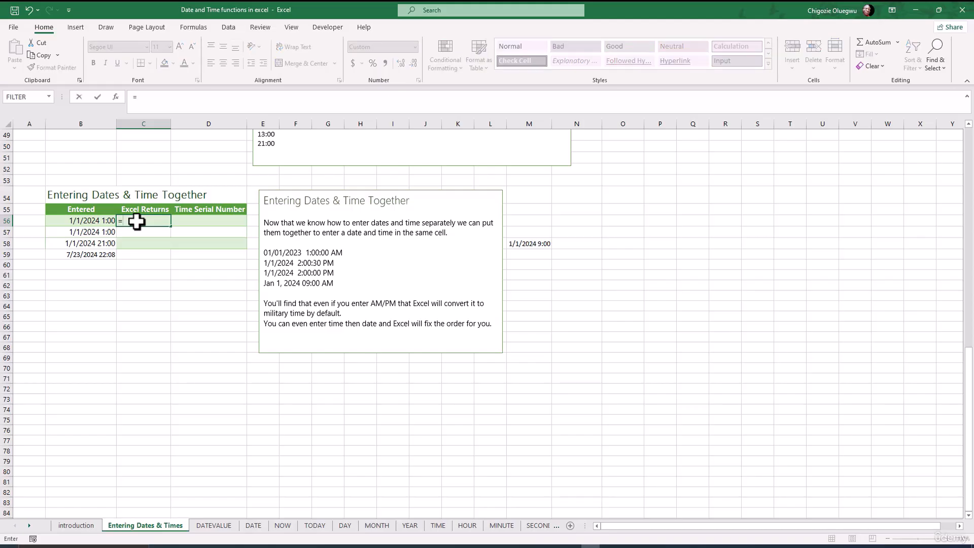
click(96, 221)
key(Return)
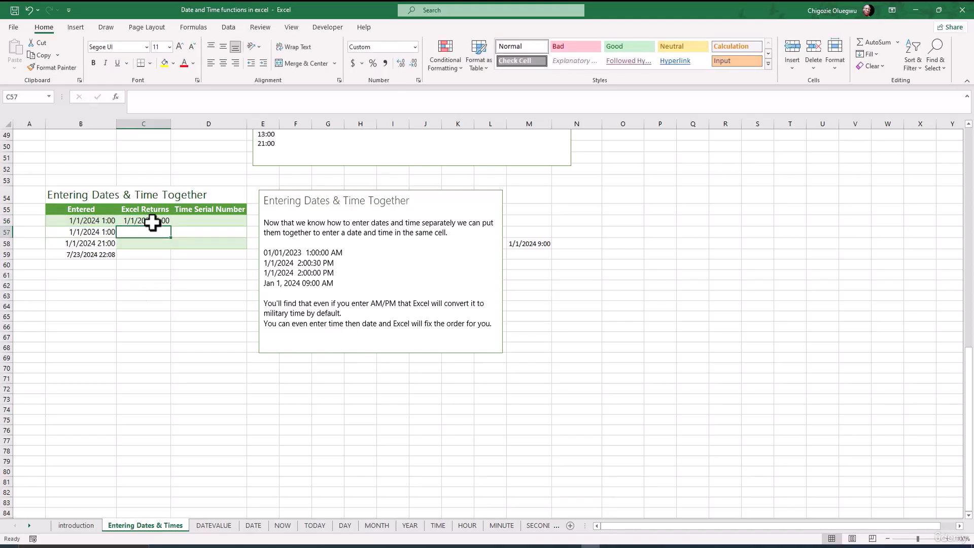
click(154, 221)
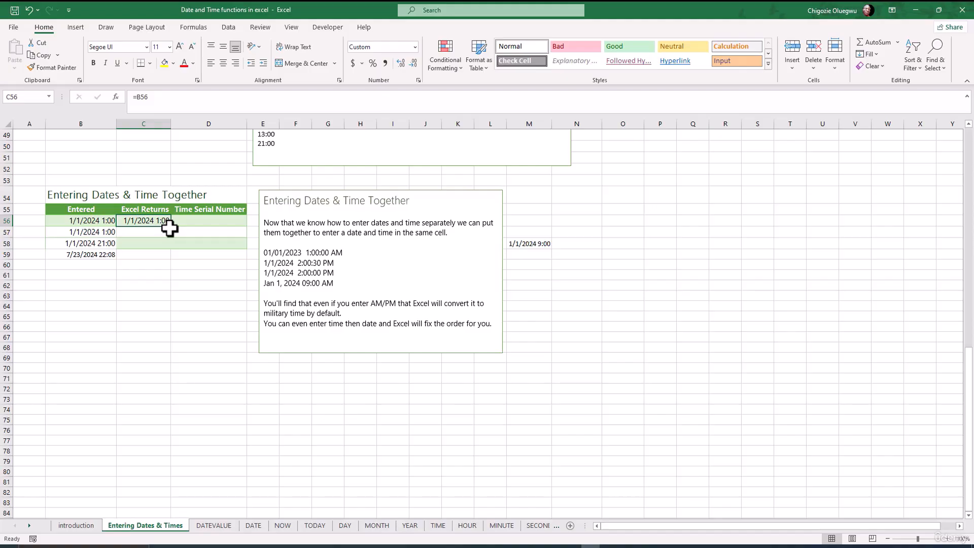
drag(173, 227, 174, 260)
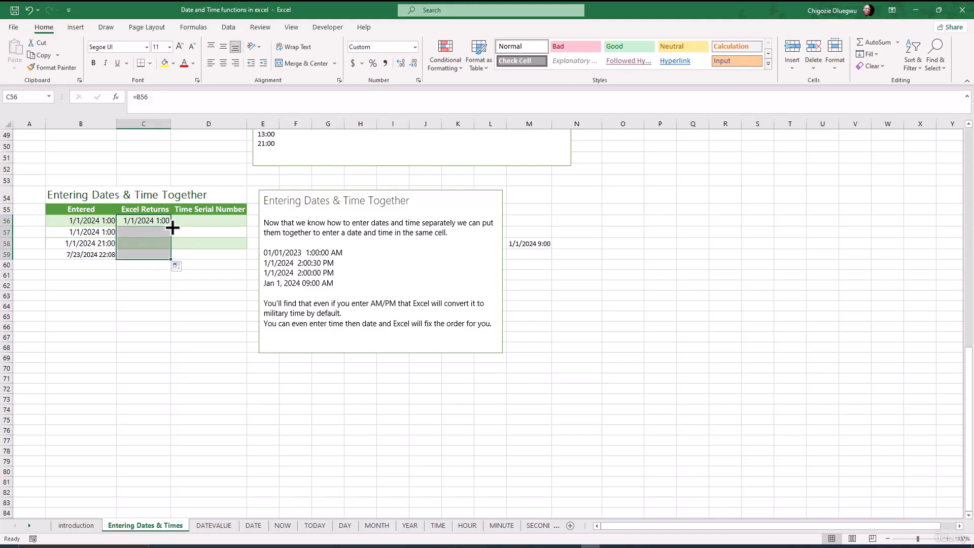
click(162, 276)
drag(170, 123, 180, 123)
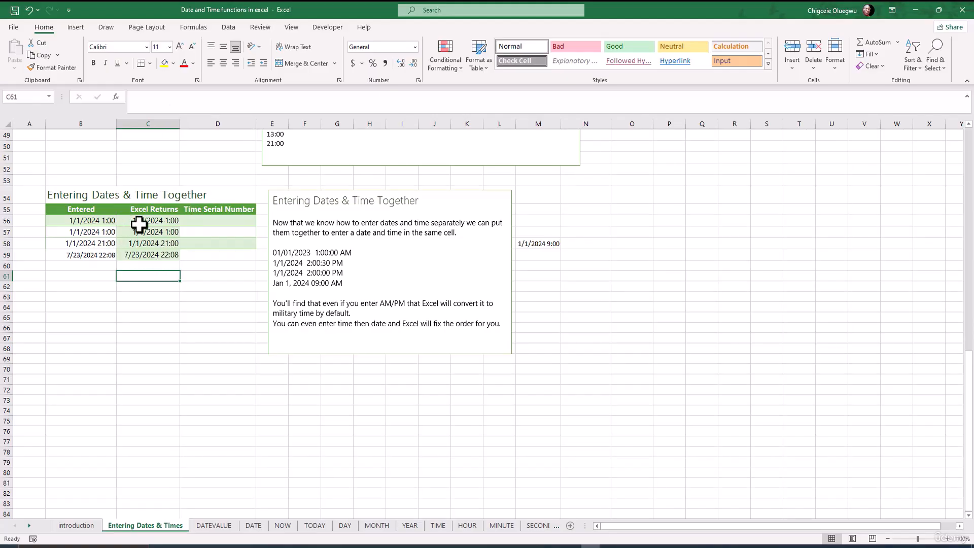
double_click(163, 273)
Step: Enter =C56 in the Time Serial Number cell D56 and set its number format to General
click(209, 224)
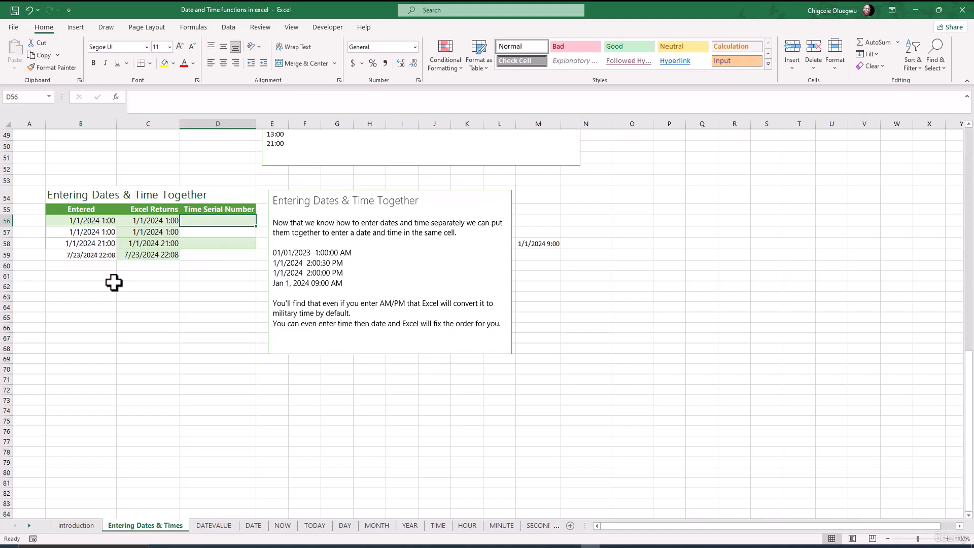
text(=)
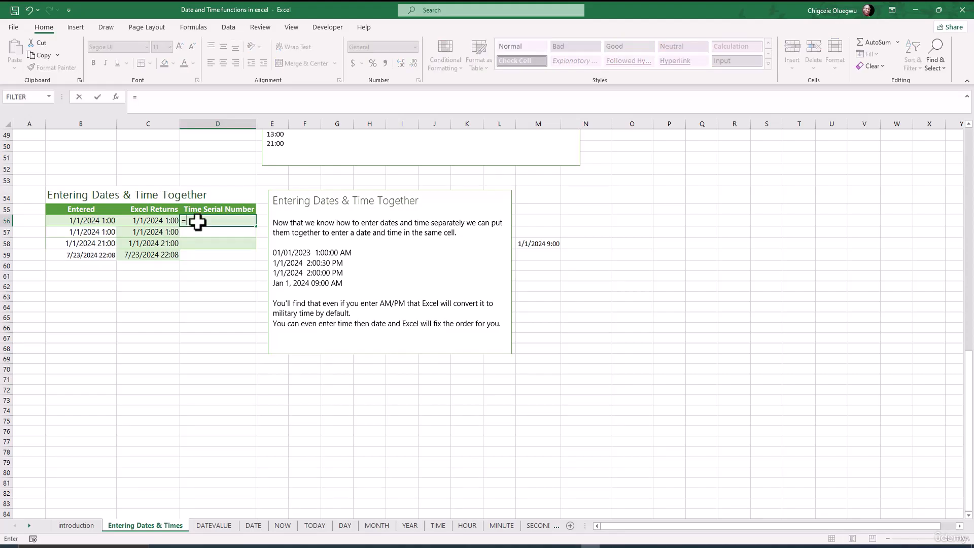
click(151, 221)
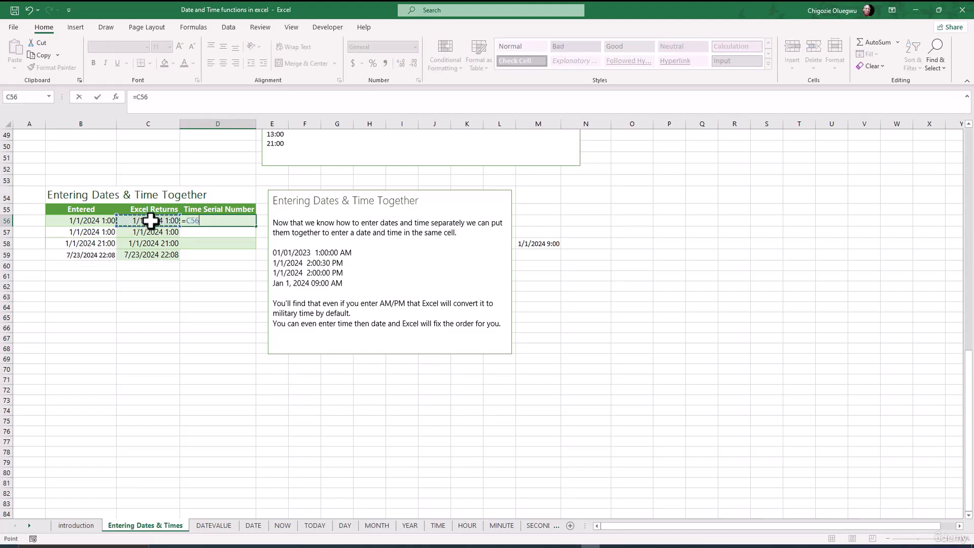
key(Return)
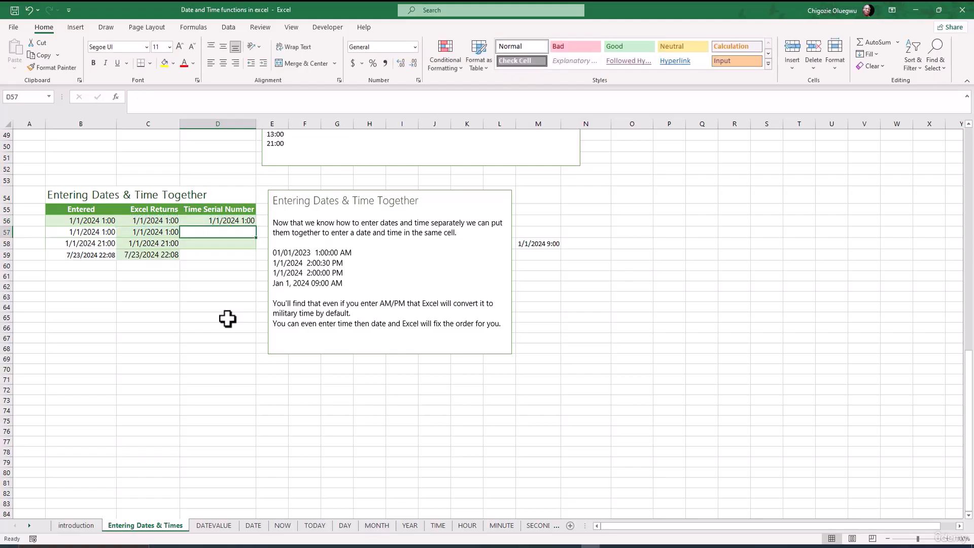
click(224, 220)
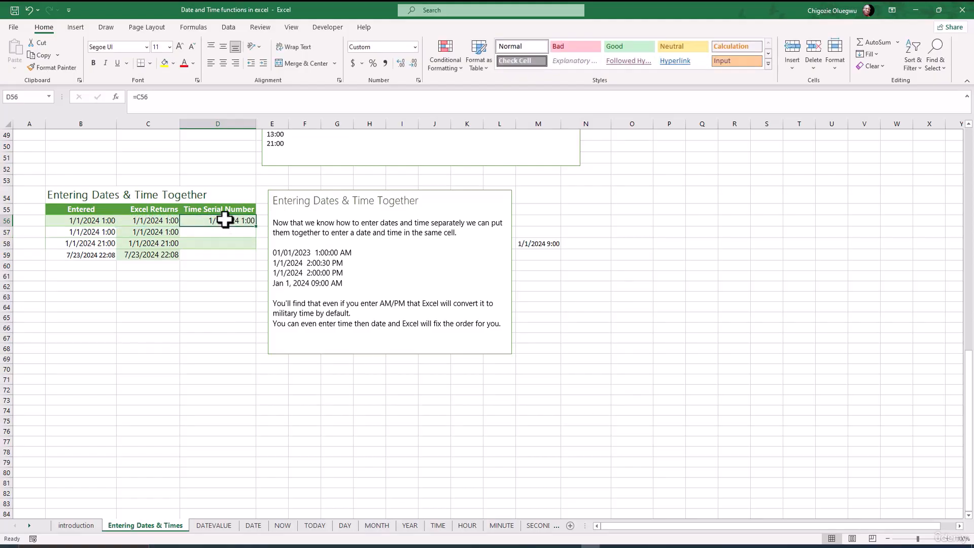
click(415, 48)
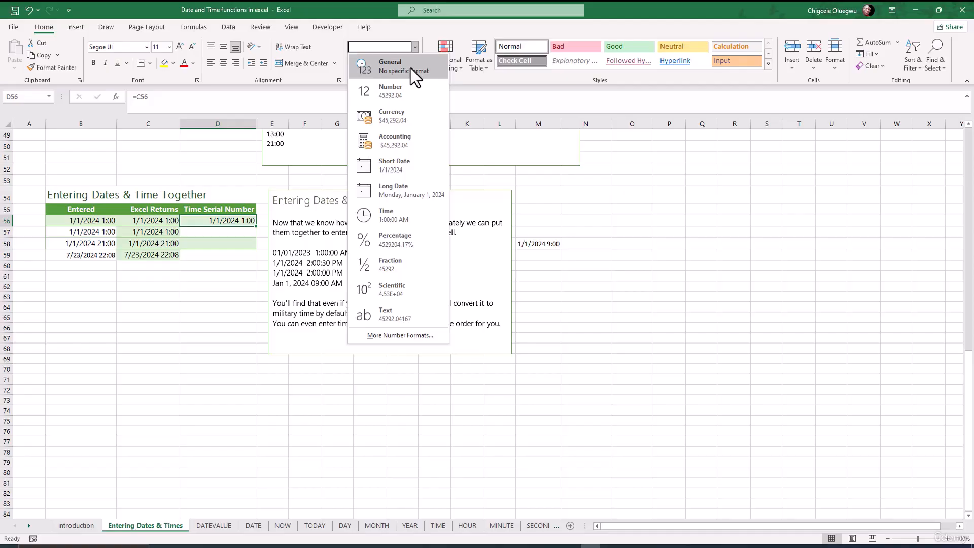
click(410, 68)
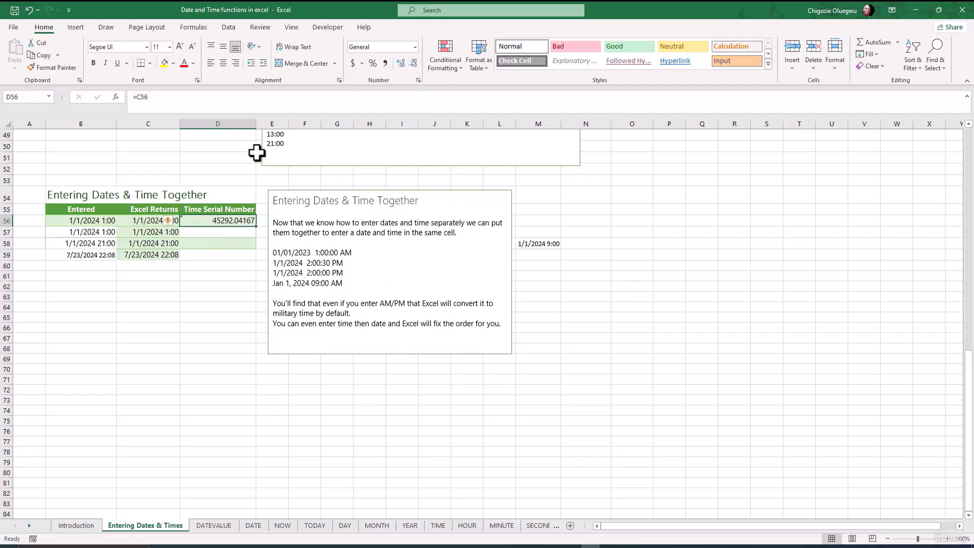
Step: Widen column D and fill the D56 serial number formula down through D59
double_click(257, 124)
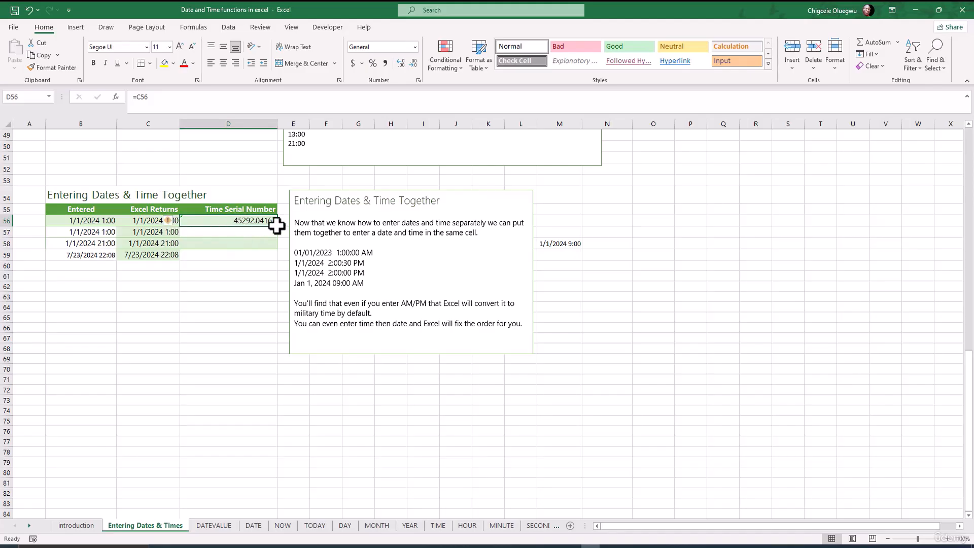
drag(276, 225, 258, 259)
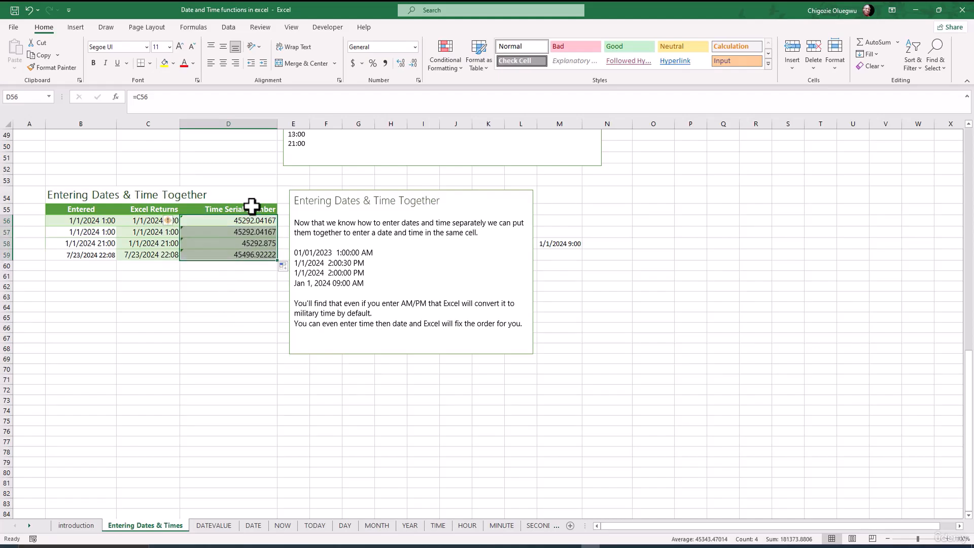
click(248, 253)
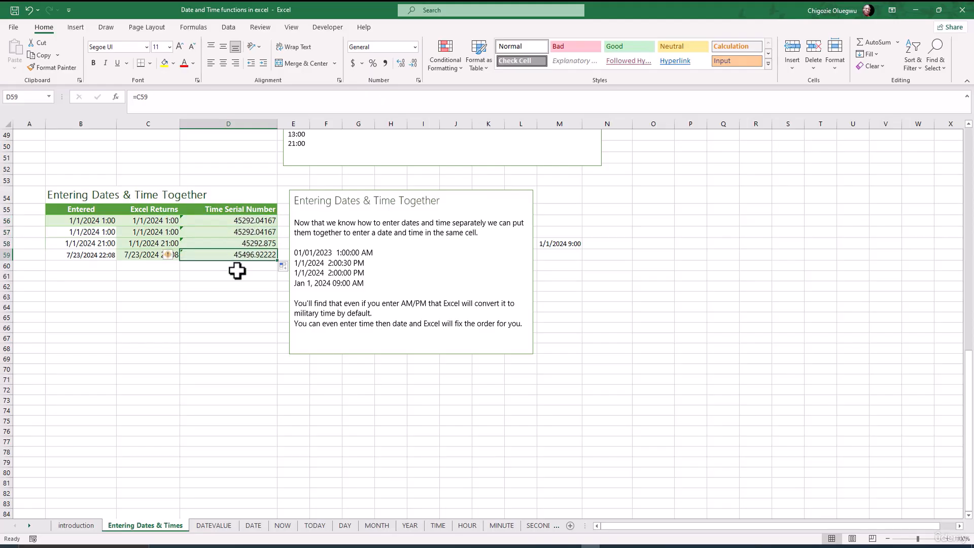
Step: Review the completed Entering Time and Entering Dates tables higher up on the worksheet
scroll(235, 269, up, 7)
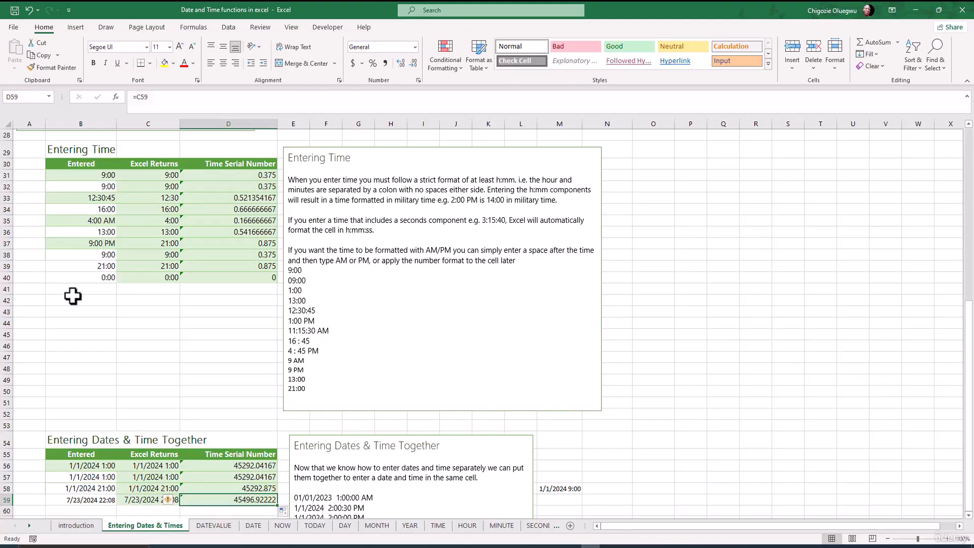
scroll(251, 208, up, 9)
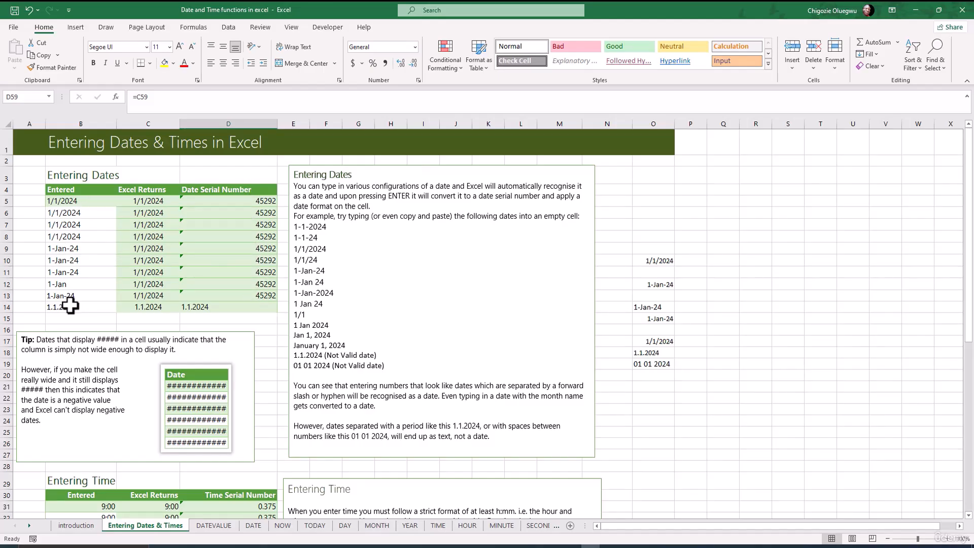
scroll(185, 400, down, 13)
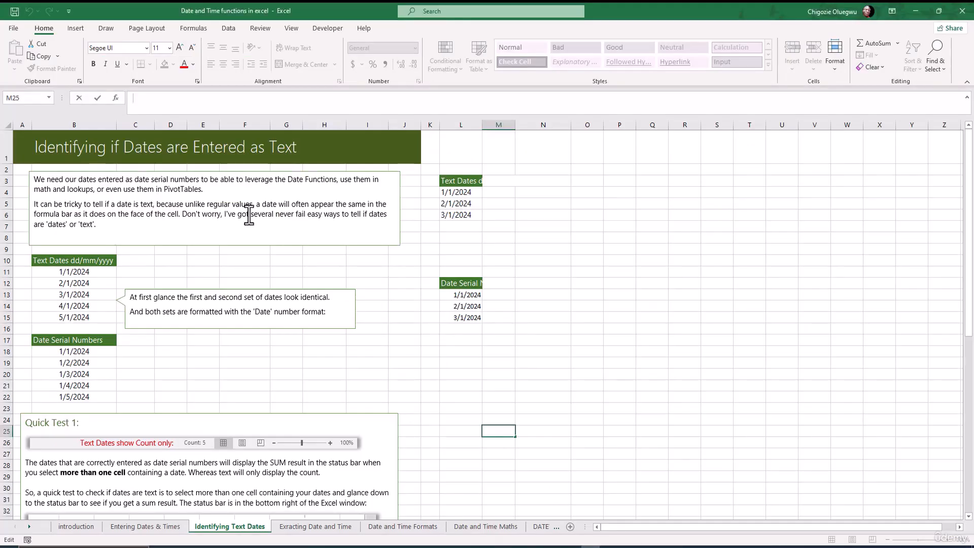
Step: Compare the number format of the text dates in B11:B15 with that of the date serial numbers in B18:B22
click(126, 289)
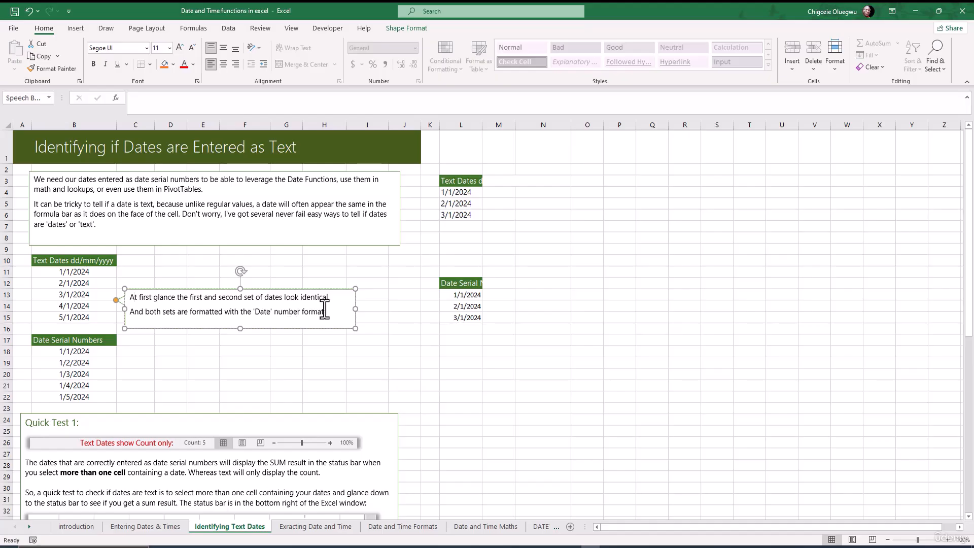
drag(62, 271, 59, 318)
drag(49, 350, 58, 401)
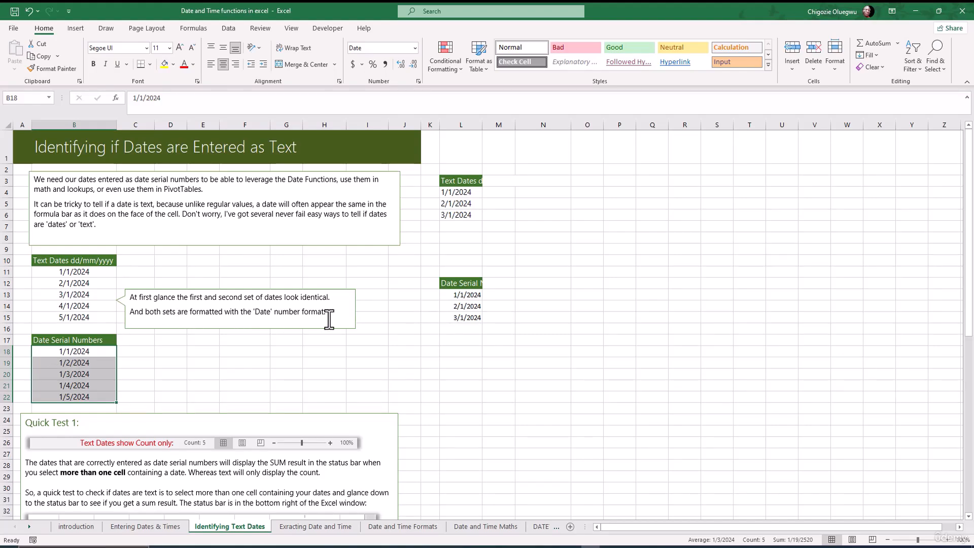
click(295, 319)
click(69, 274)
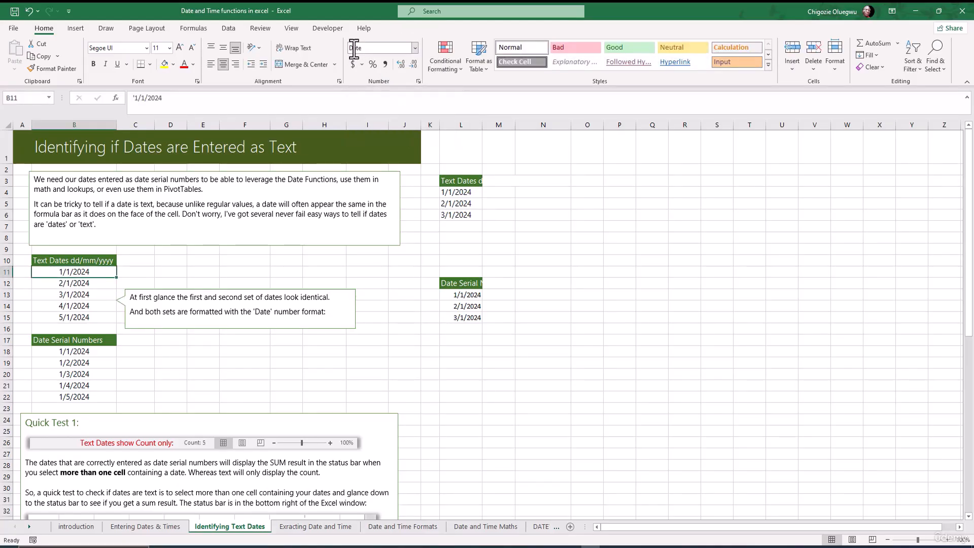
click(53, 351)
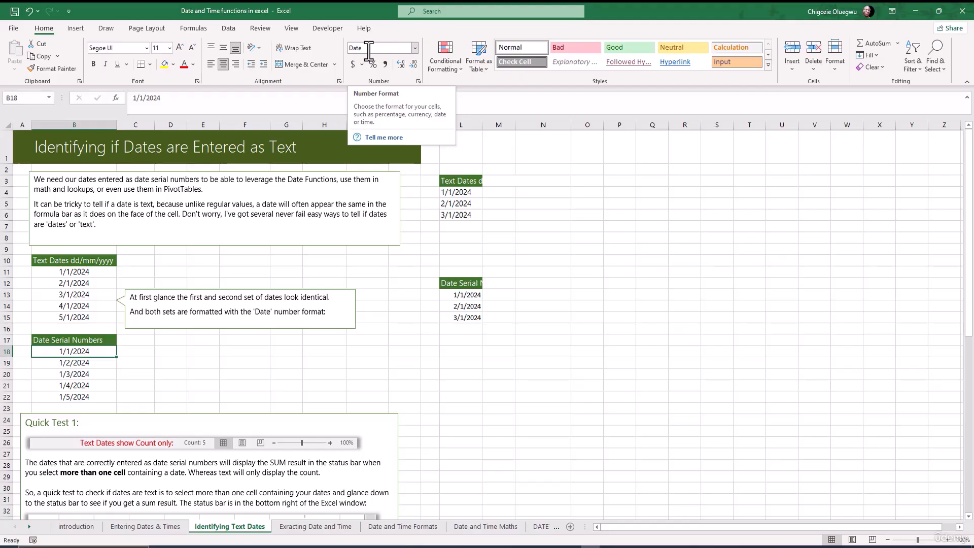
drag(66, 355, 66, 398)
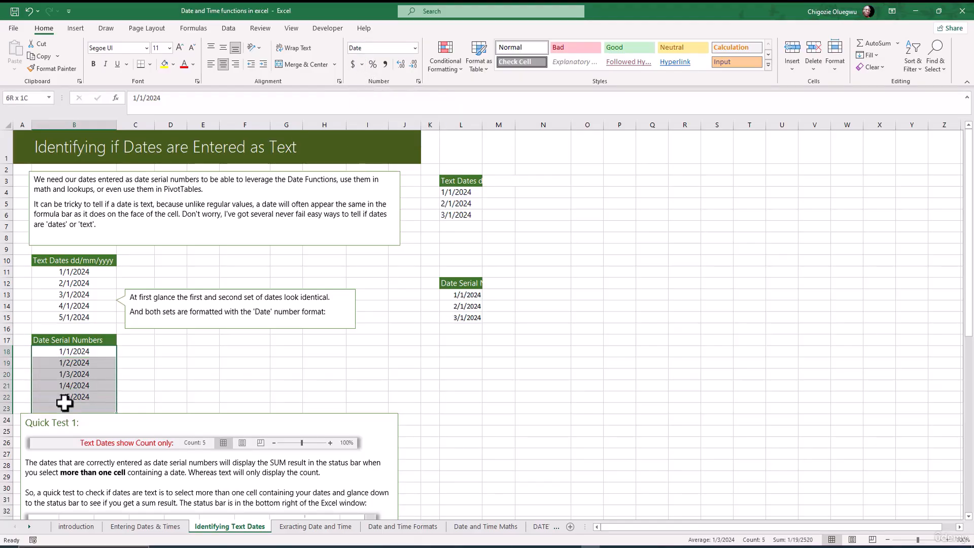
drag(73, 273, 75, 315)
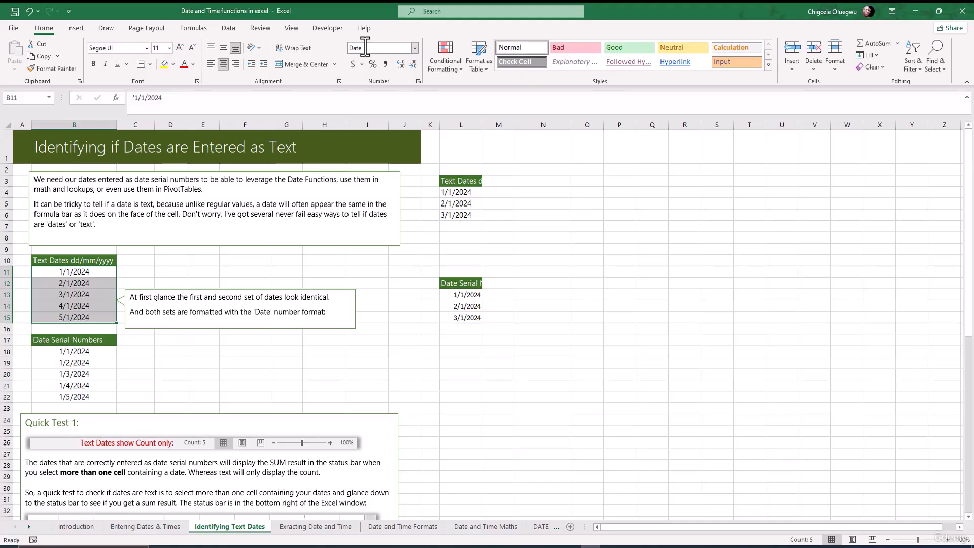
click(53, 272)
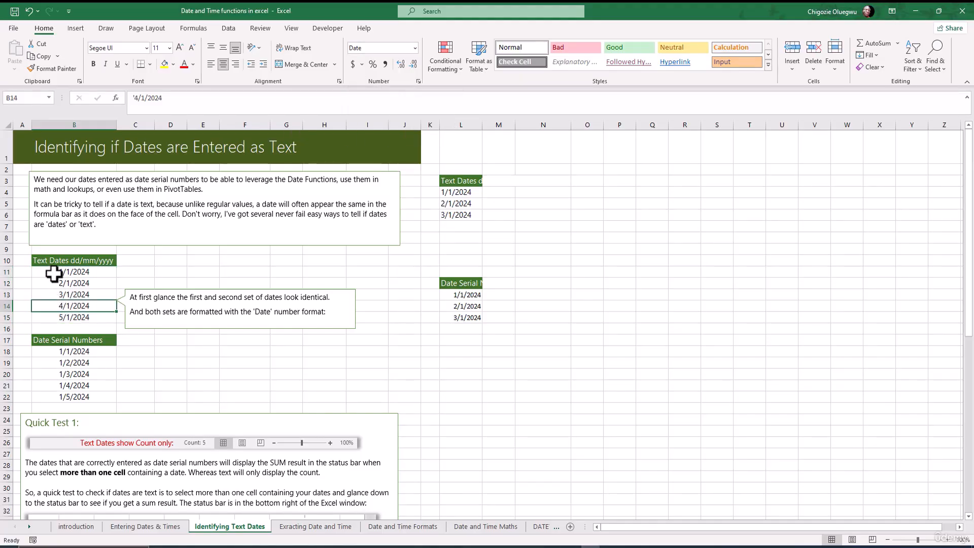
Step: Examine how the text dates in B11:B15 are stored by inspecting their entries in the formula bar, starting with B11
drag(42, 274, 55, 318)
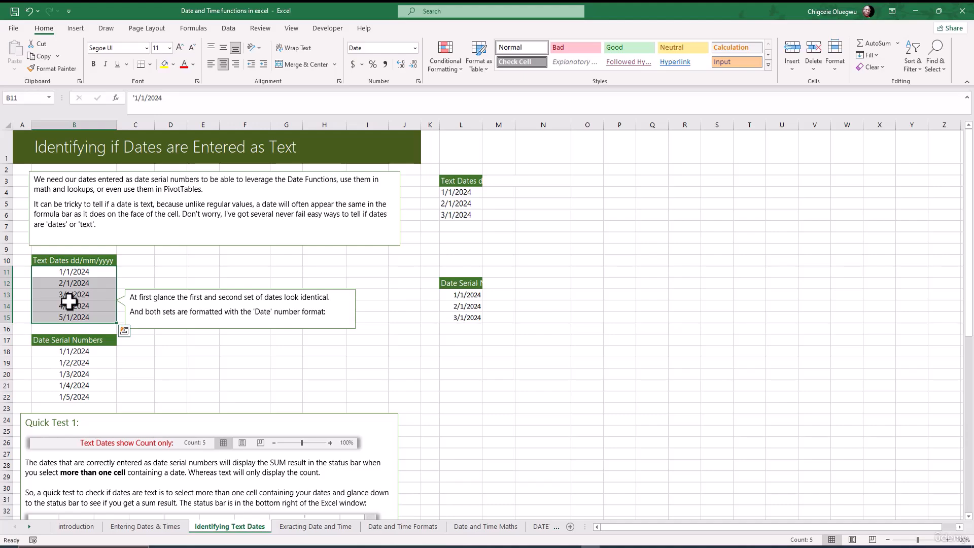
drag(60, 351, 67, 397)
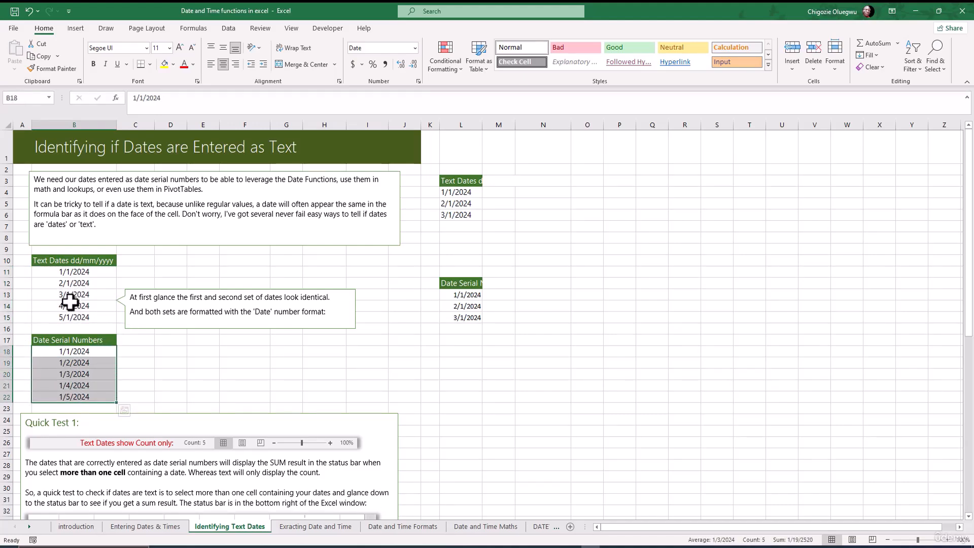
click(70, 274)
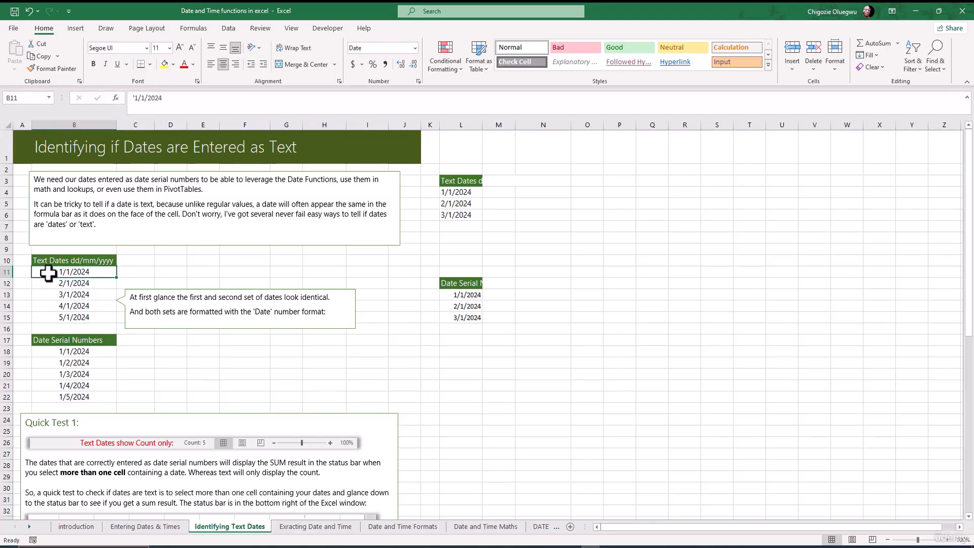
drag(172, 99, 133, 98)
click(134, 98)
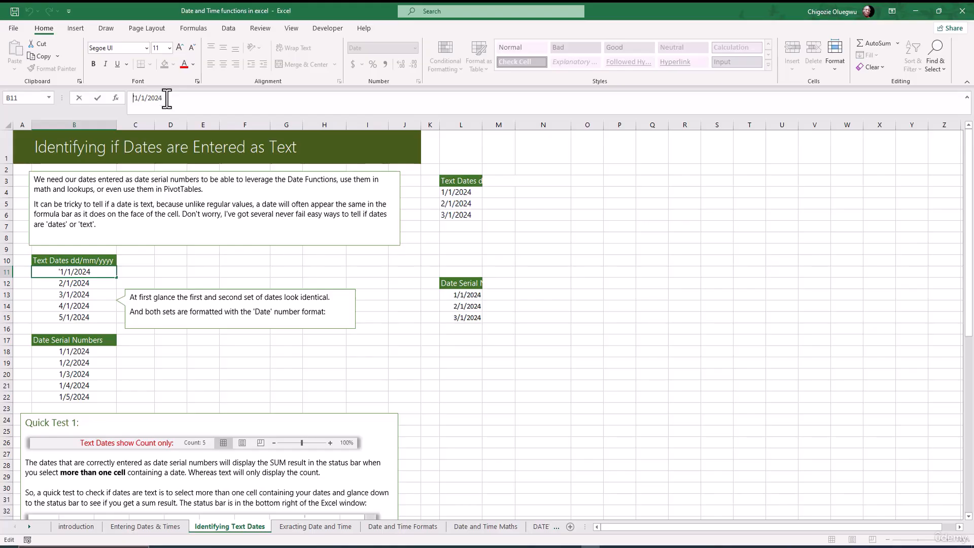
drag(167, 98, 138, 97)
click(71, 283)
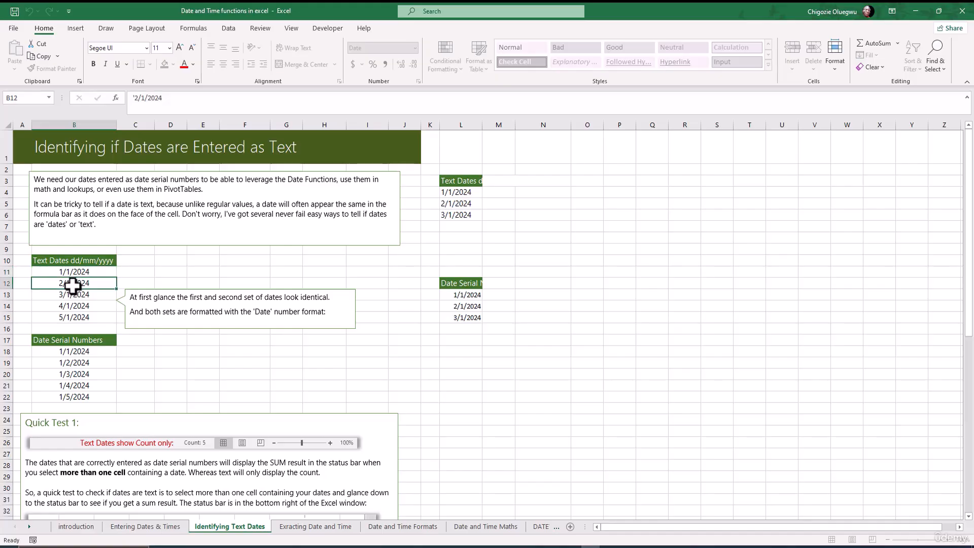
click(72, 305)
click(74, 319)
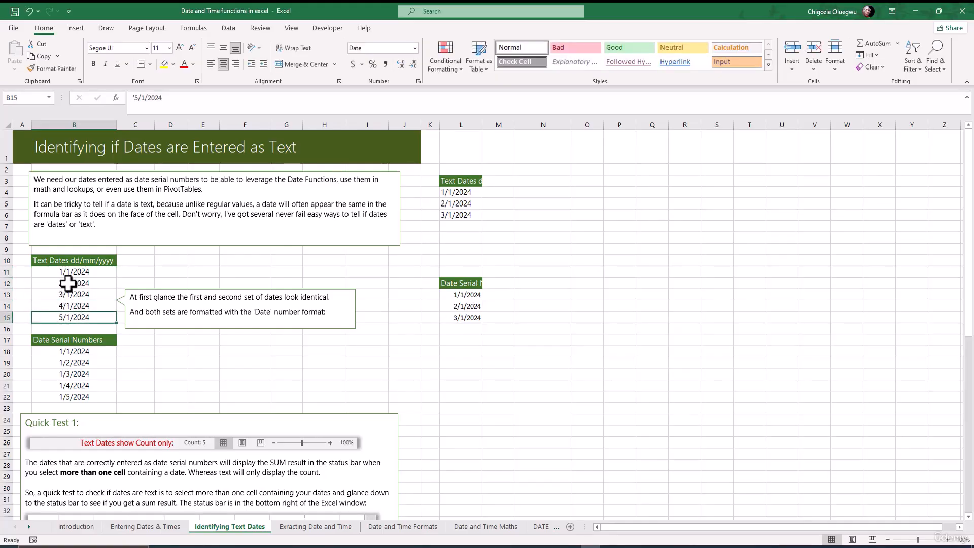
Step: Compare the formula bar entries of the date serial numbers in B18:B22 with those of the text dates in B11:B15
drag(63, 272, 68, 317)
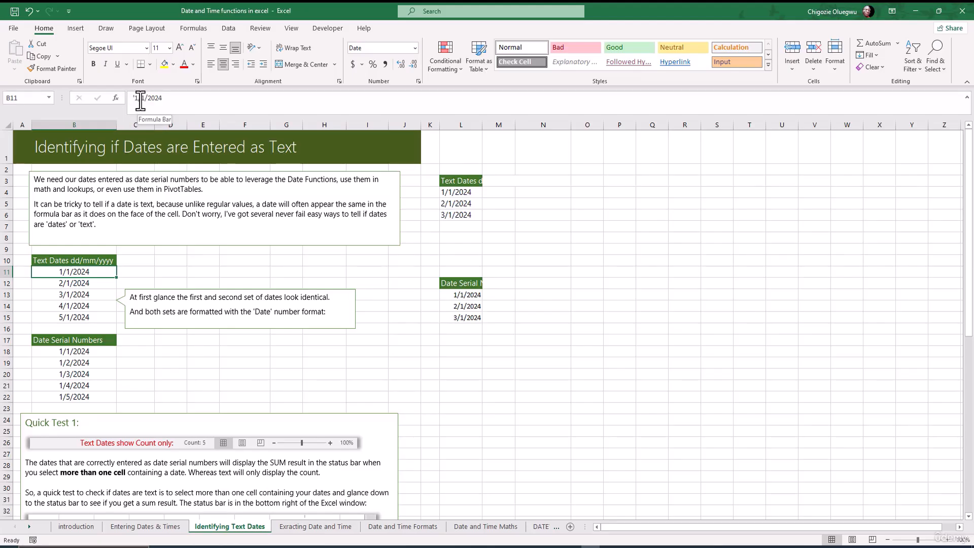
click(71, 352)
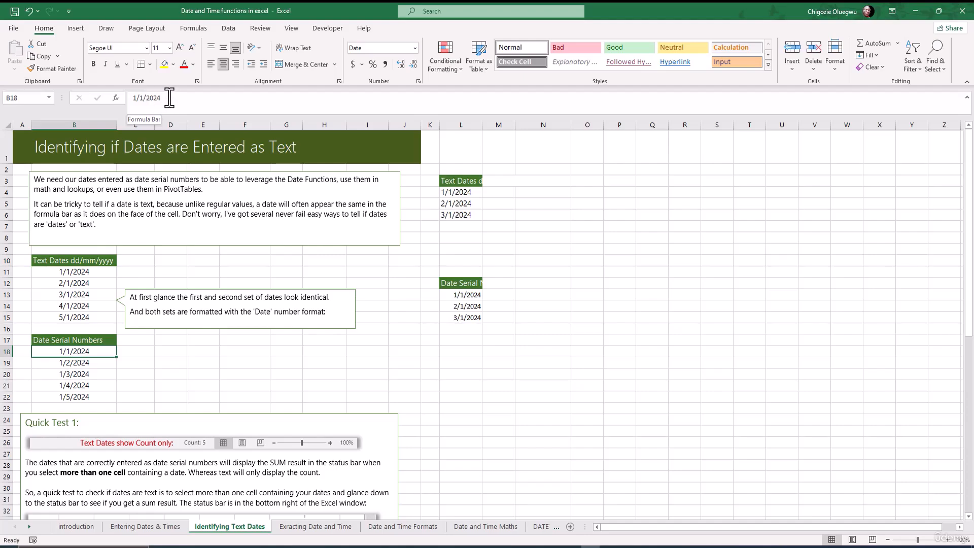
drag(61, 351, 57, 399)
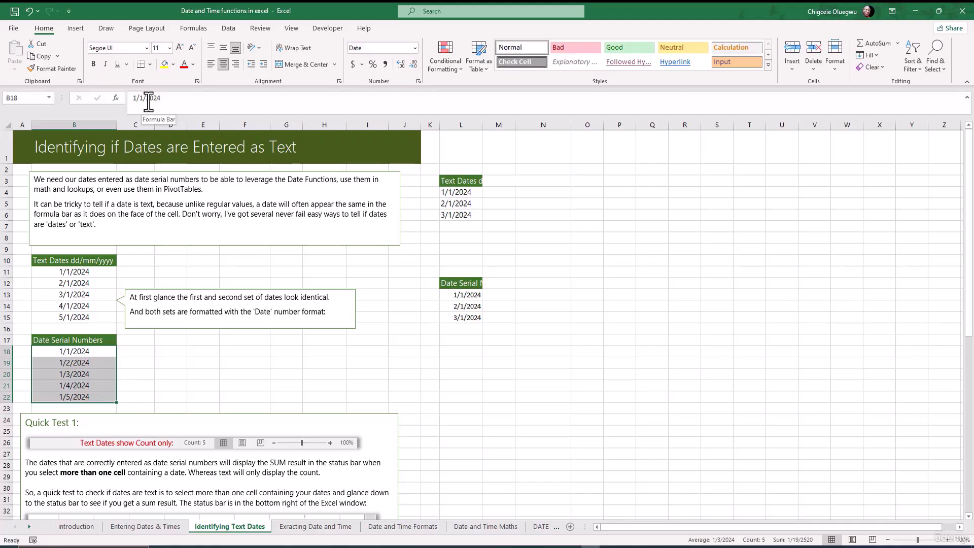
drag(64, 272, 68, 314)
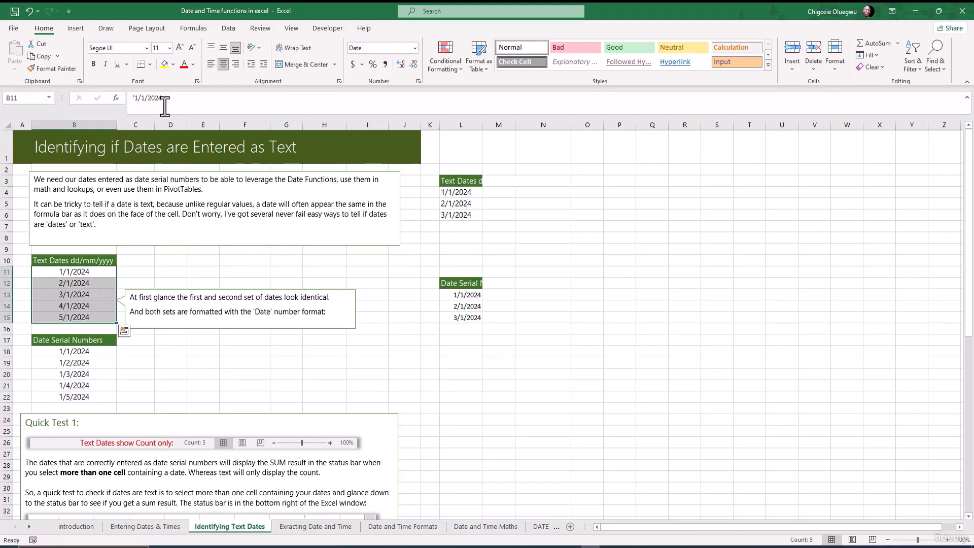
click(69, 306)
drag(67, 271, 64, 315)
click(75, 306)
drag(59, 274, 71, 311)
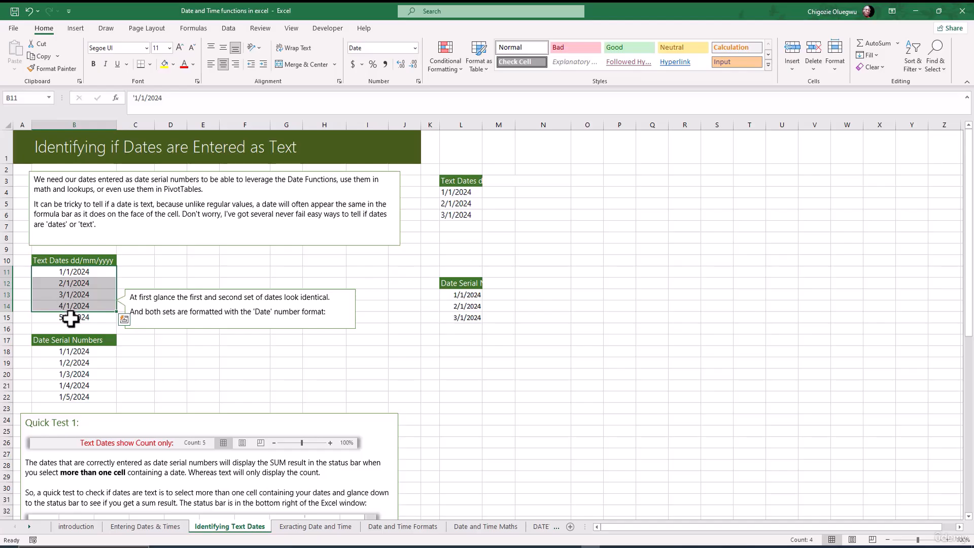
click(77, 297)
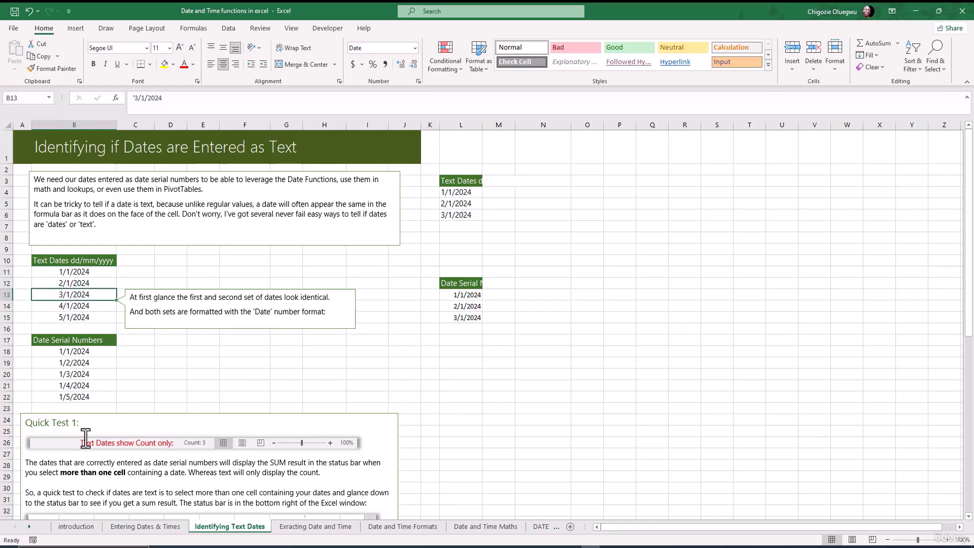
Step: Perform Quick Test 1 by comparing the status bar summaries for text dates B11:B14 and date serial numbers B18:B21
scroll(66, 447, down, 2)
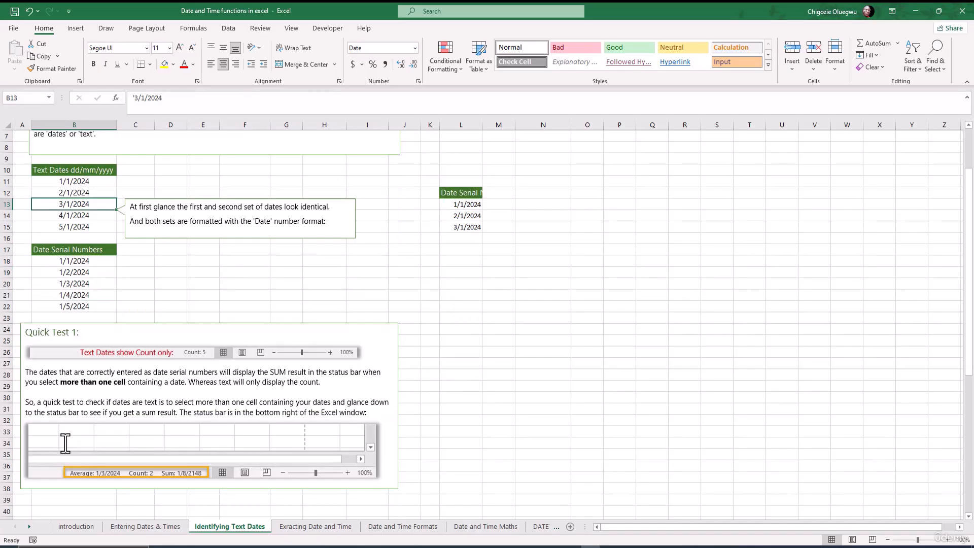
click(46, 381)
click(84, 335)
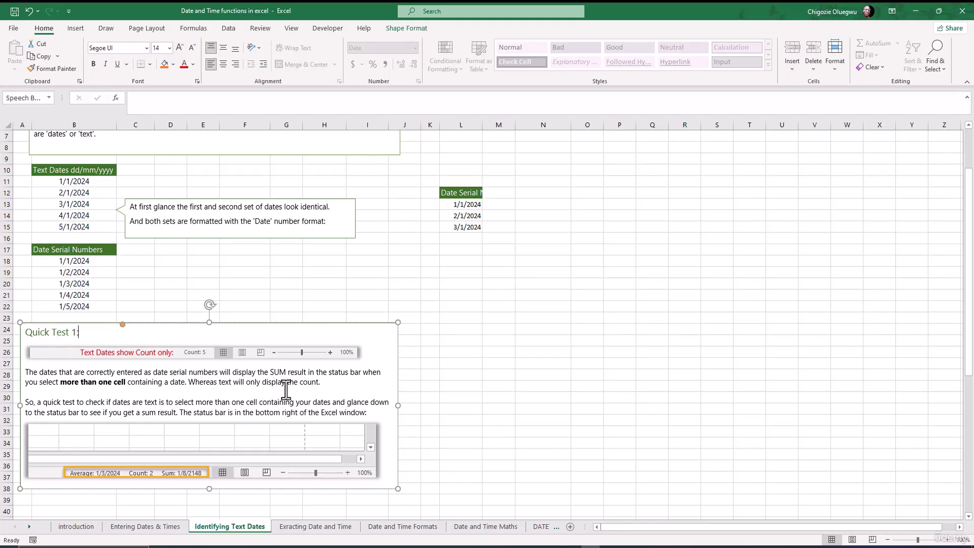
drag(54, 183, 62, 216)
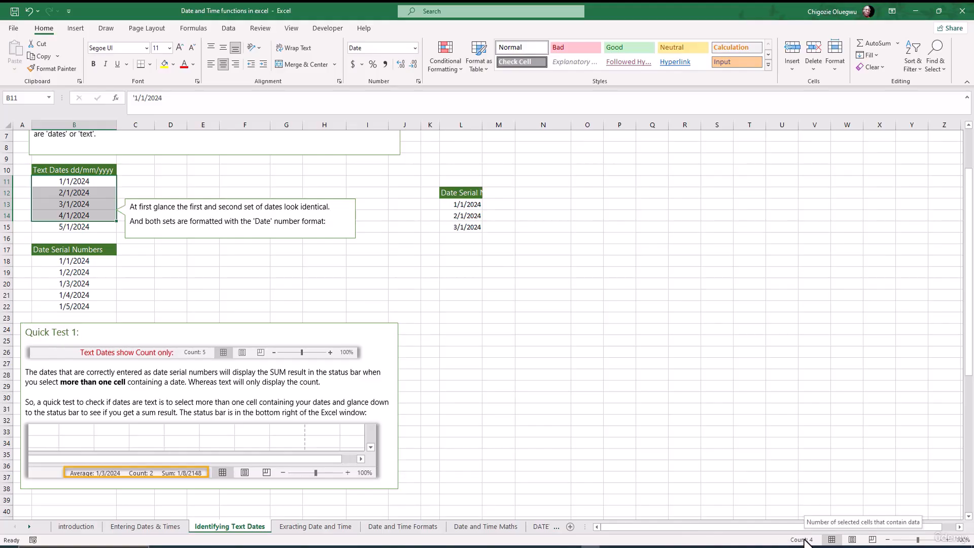
click(59, 269)
drag(71, 260, 71, 295)
click(56, 262)
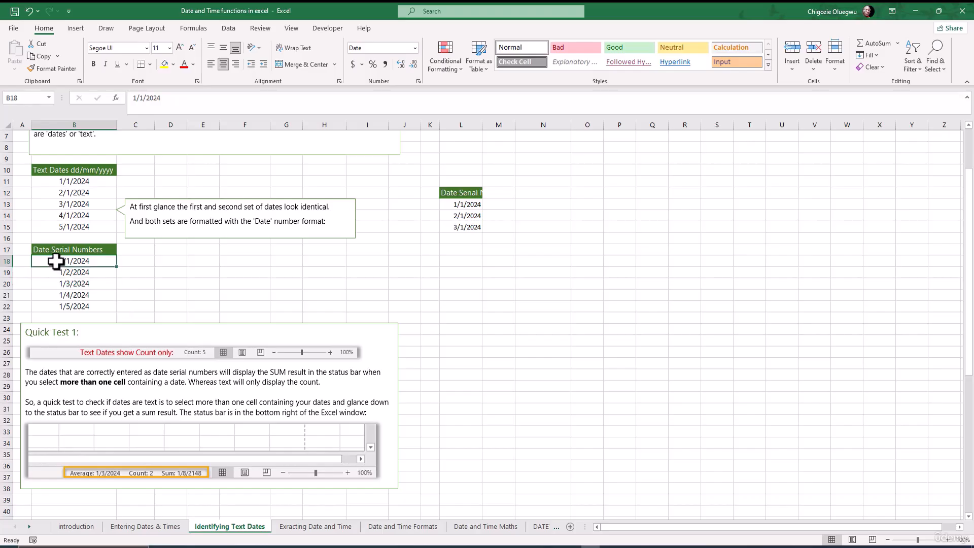
drag(56, 263, 68, 290)
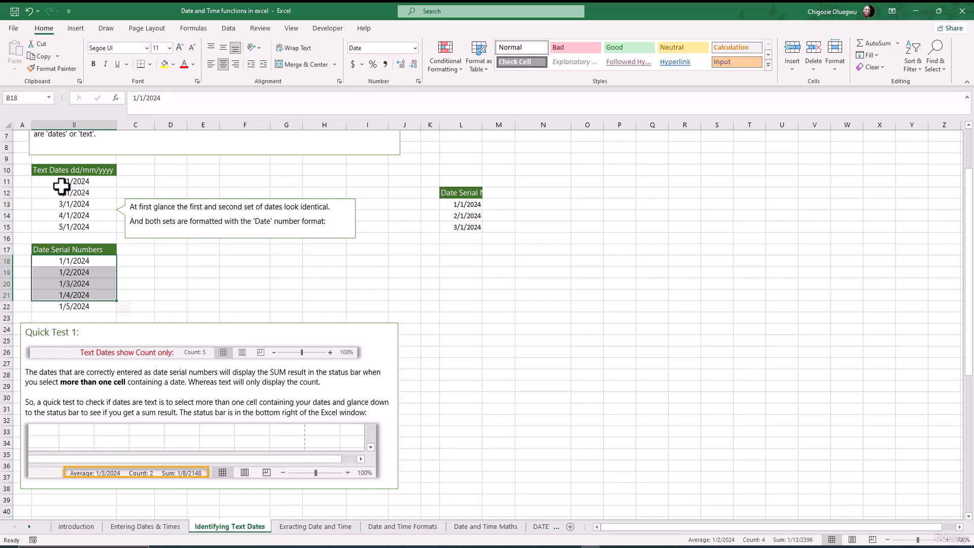
drag(62, 177, 71, 215)
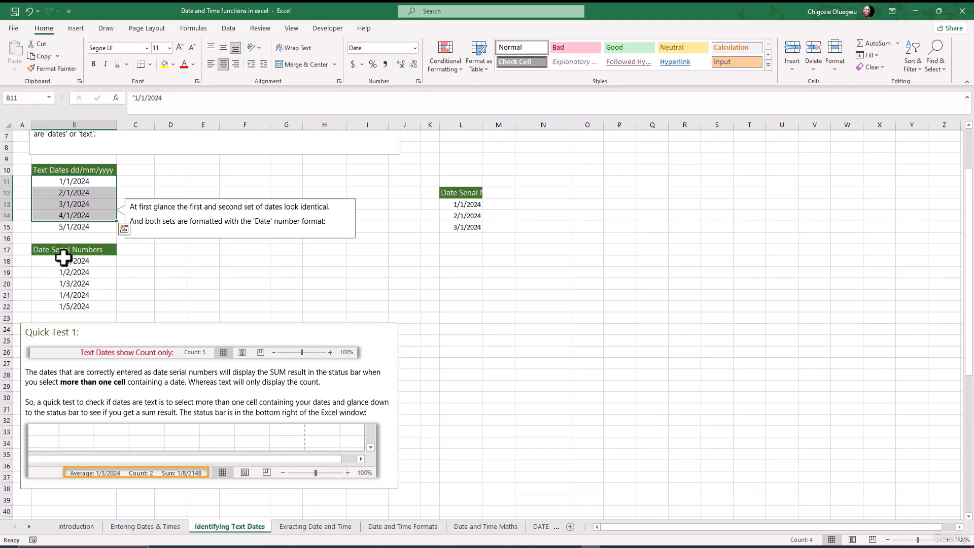
drag(64, 260, 72, 294)
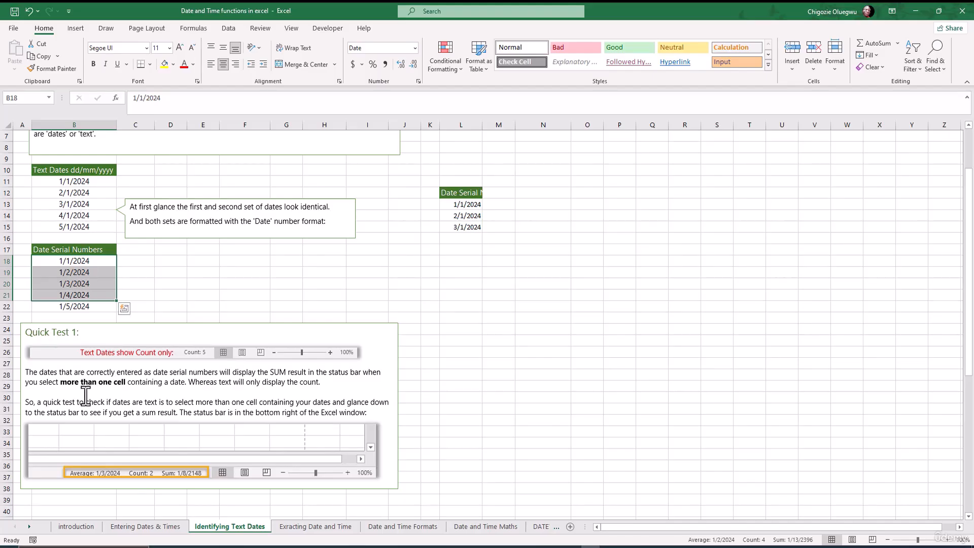
Step: Set the number format of the Quick Test 2 text dates in F44:F48 to General and check the cells
scroll(85, 396, down, 8)
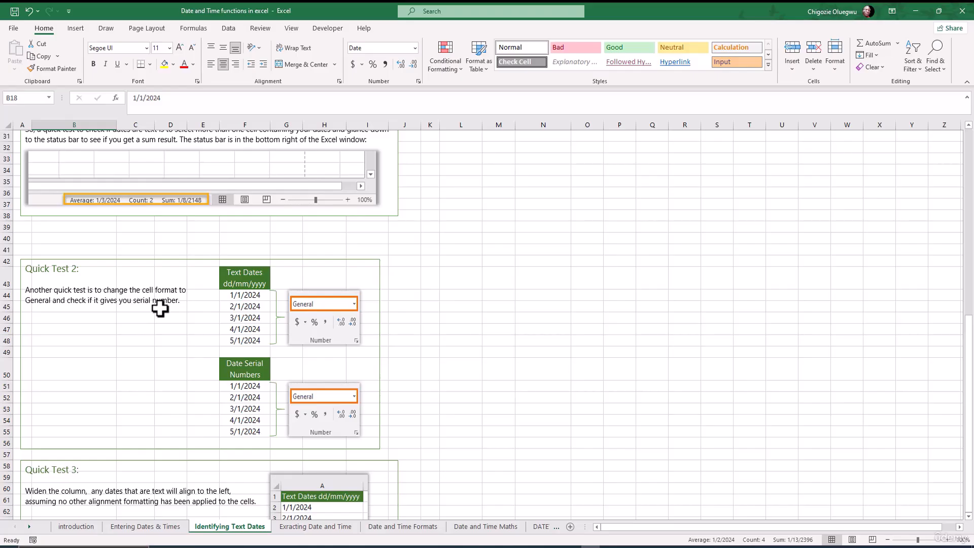
click(177, 304)
scroll(104, 374, up, 2)
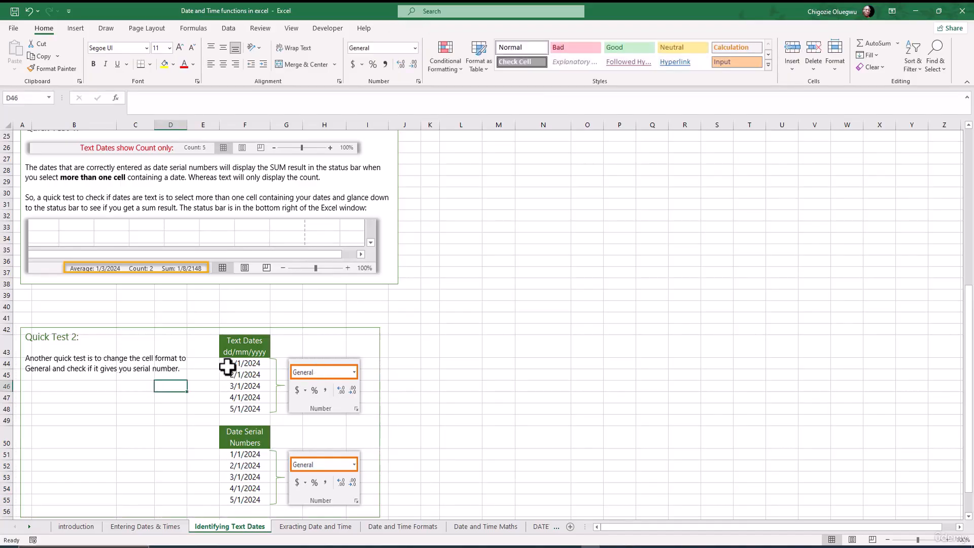
drag(229, 365, 234, 409)
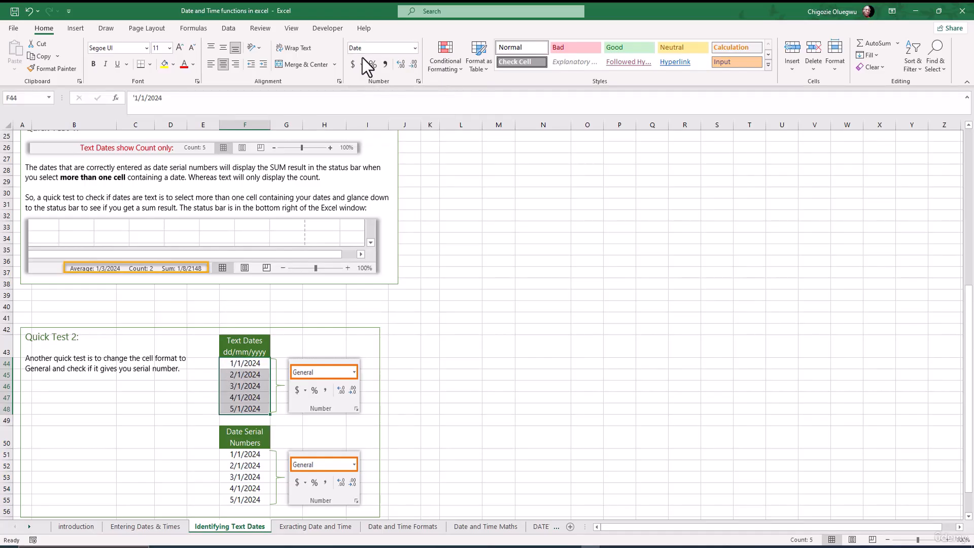
click(415, 50)
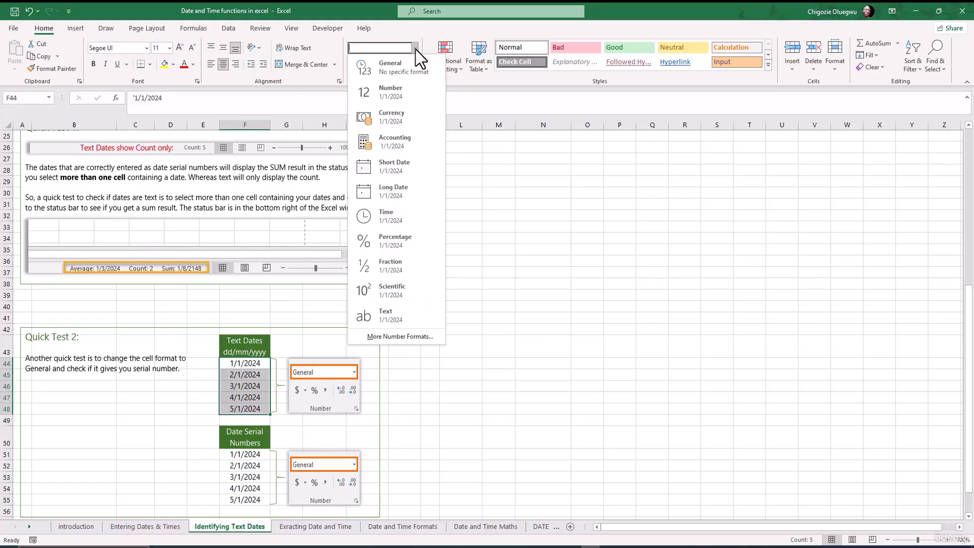
click(408, 69)
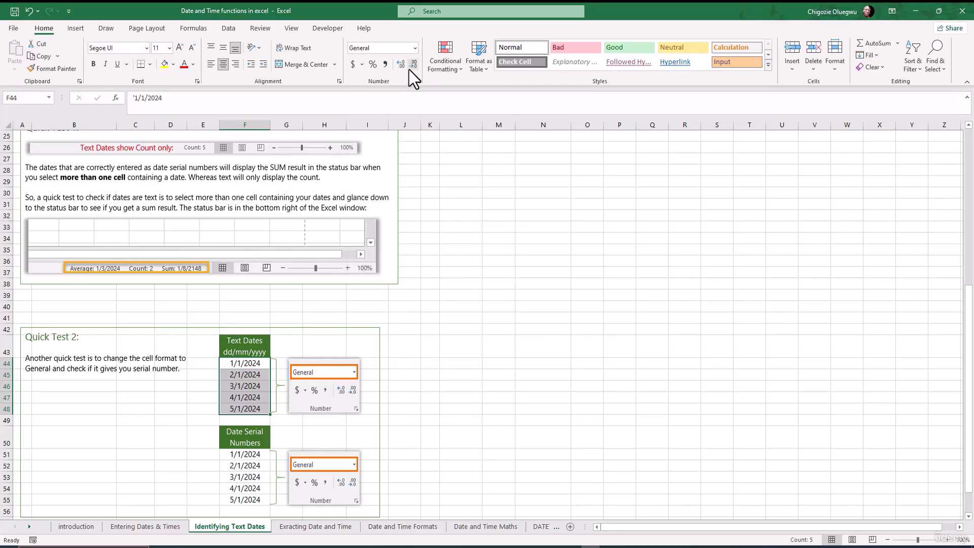
click(238, 384)
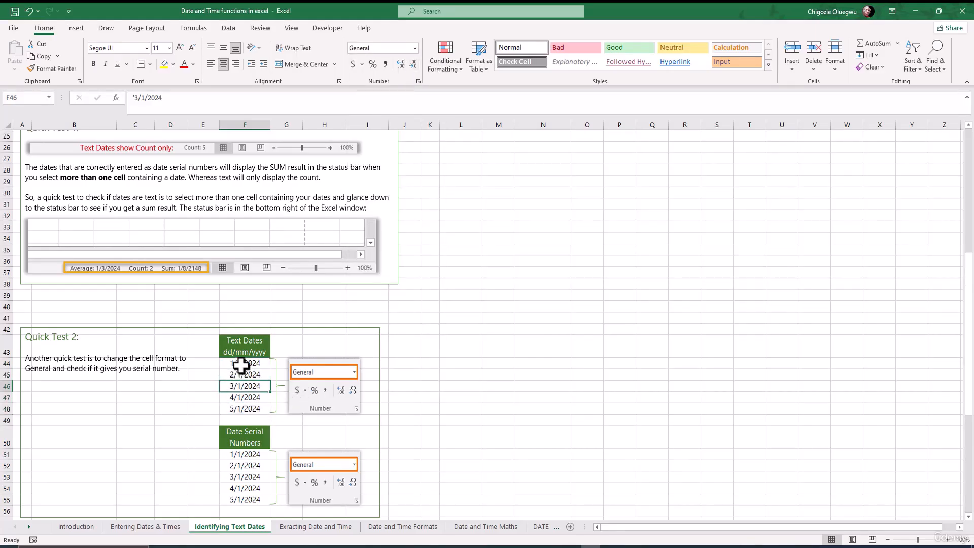
drag(241, 366, 242, 409)
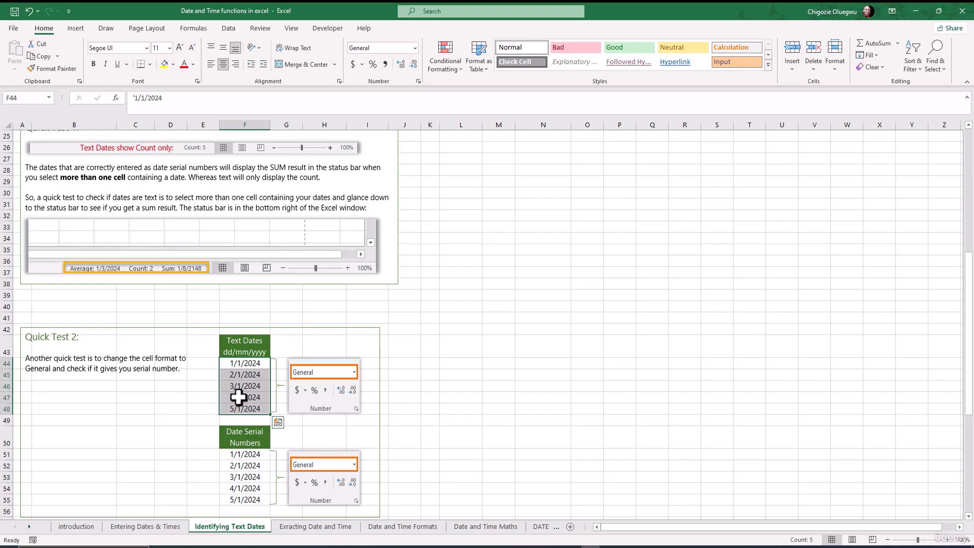
drag(237, 365, 242, 409)
Step: Set the number format of the Quick Test 2 date serial numbers in F51:F55 to General
scroll(241, 409, down, 2)
click(236, 387)
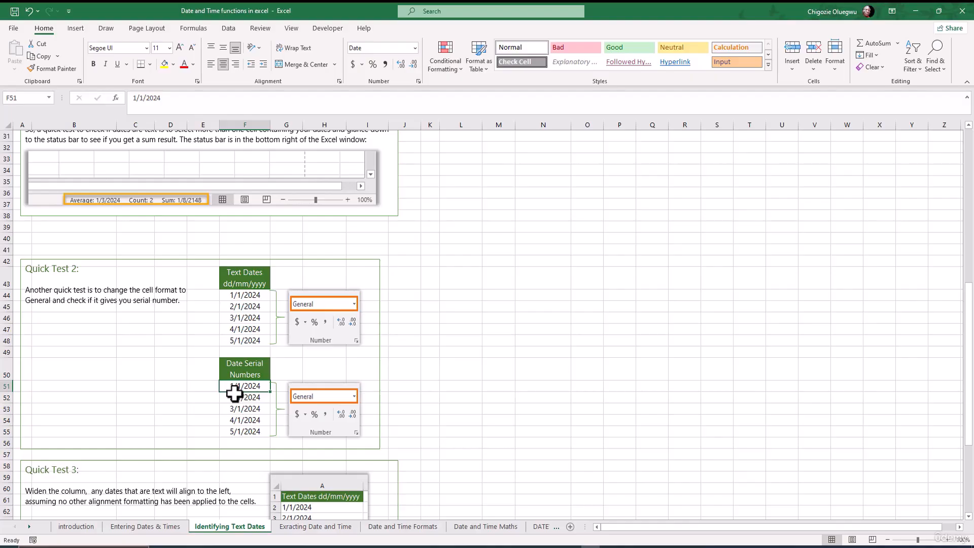
drag(230, 385, 230, 432)
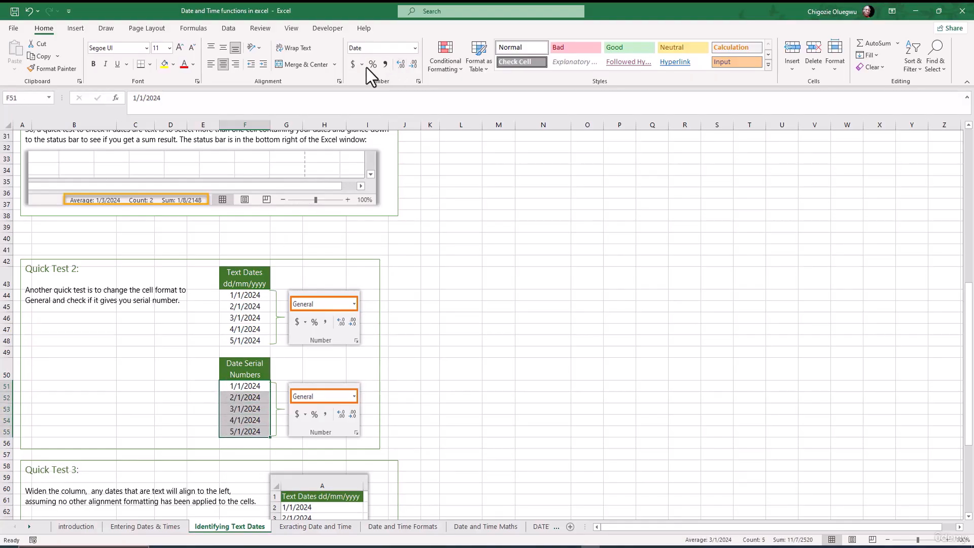
click(415, 47)
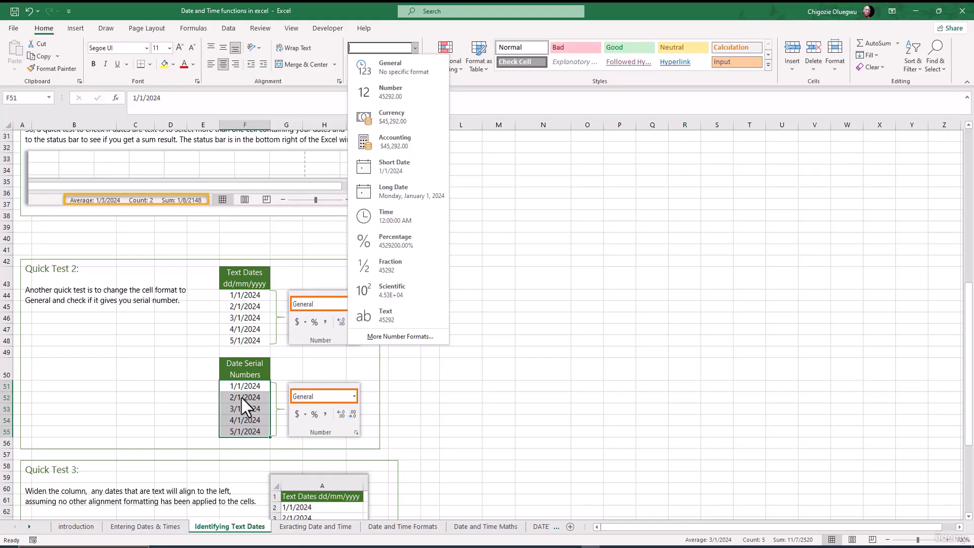
click(409, 71)
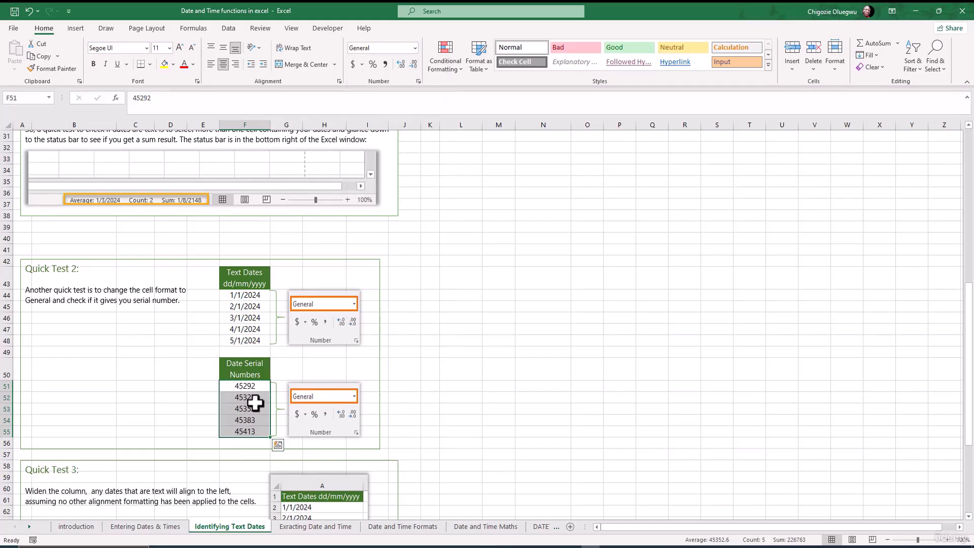
Step: Compare the General-formatted date serial numbers in F51:F55 with the text dates in F44:F48
click(250, 424)
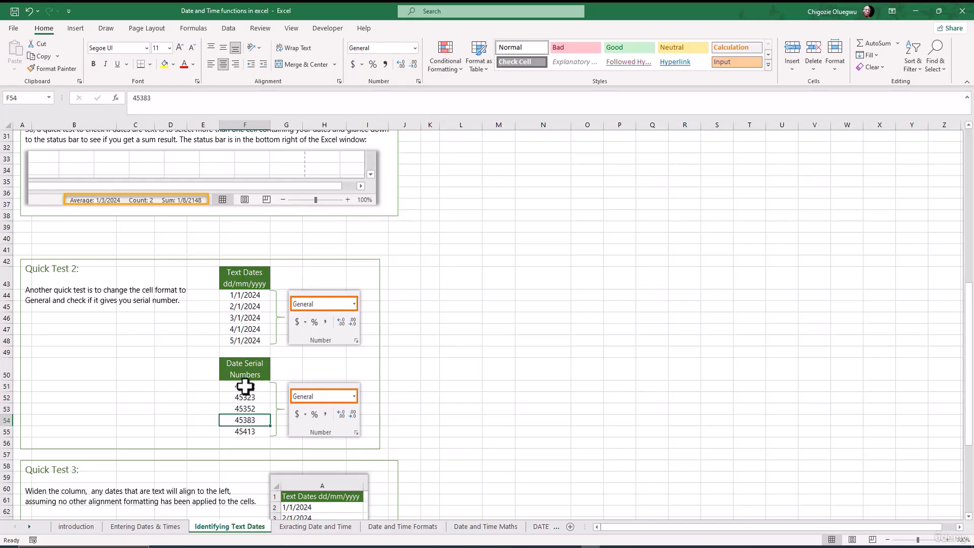
drag(245, 387, 248, 434)
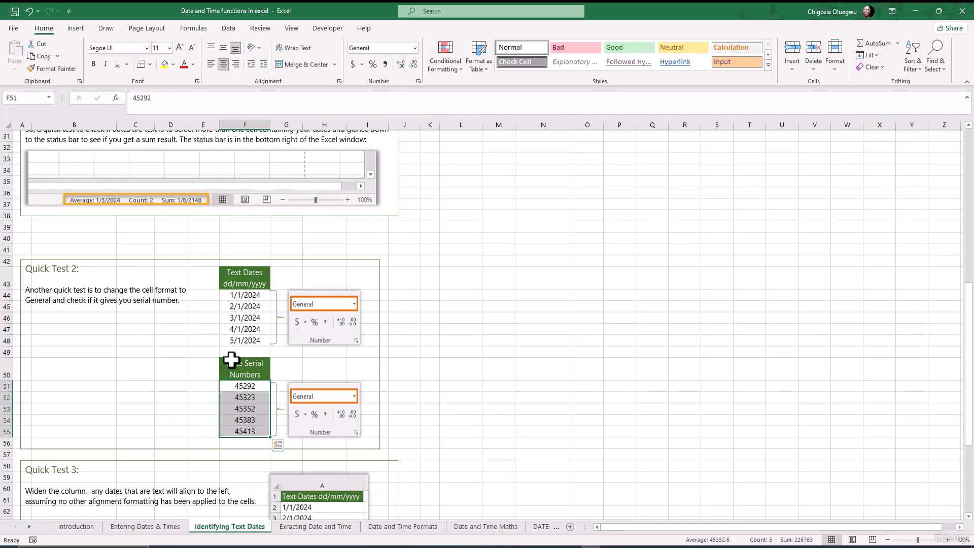
click(237, 388)
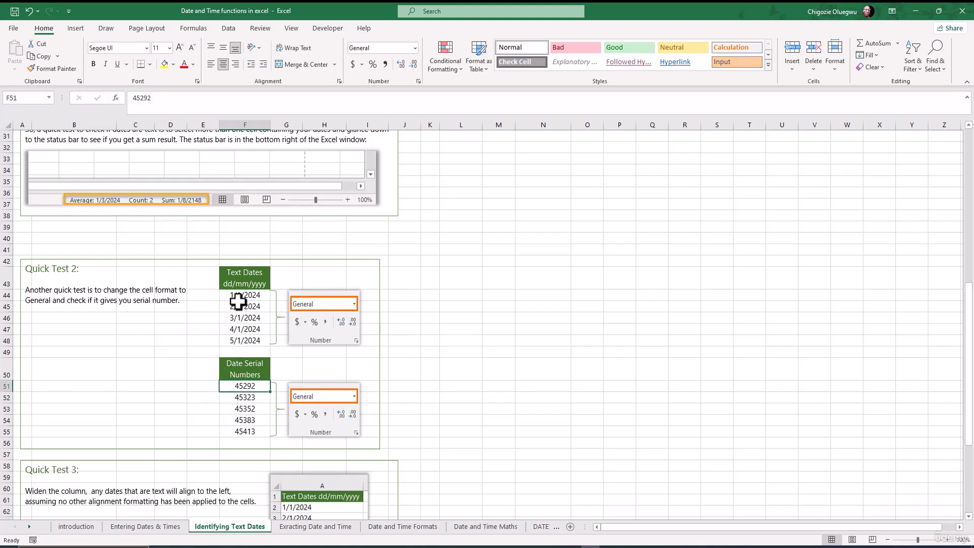
drag(238, 296, 242, 345)
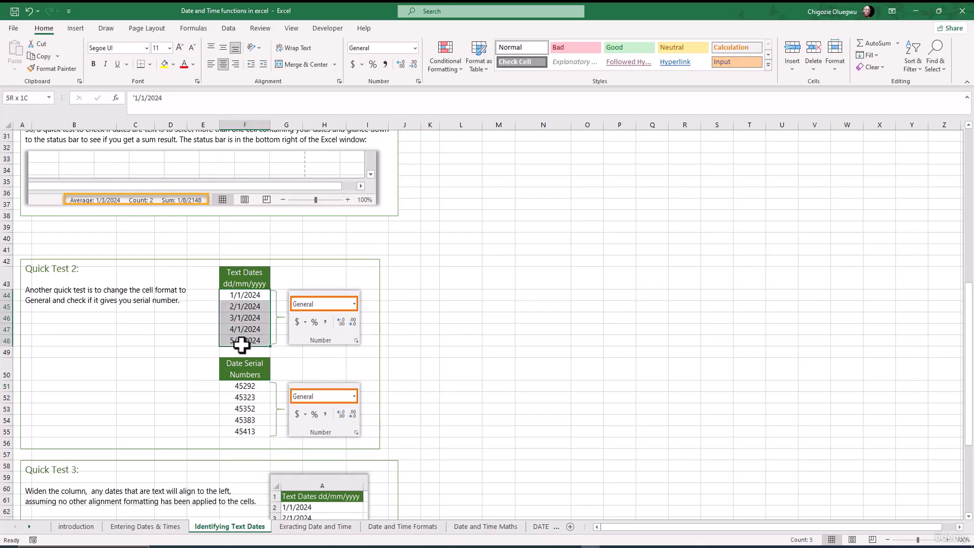
click(174, 364)
scroll(174, 364, down, 1)
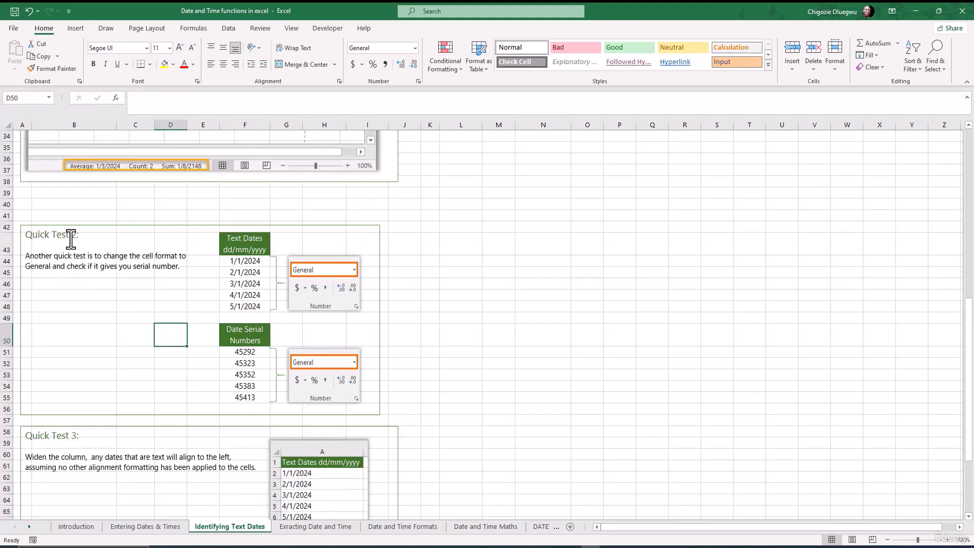
Step: Read the Quick Test 3 instructions about widening the column to check how text dates align
scroll(134, 348, down, 3)
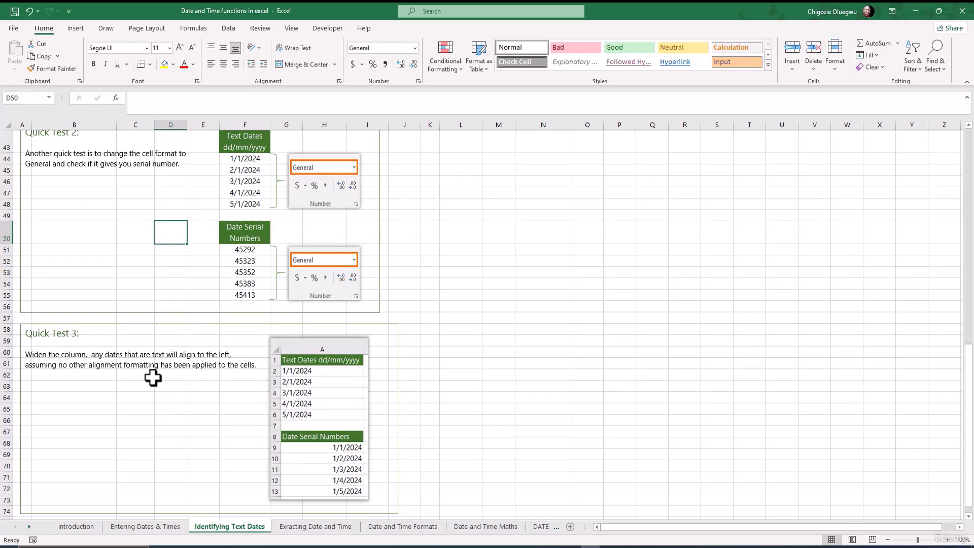
scroll(117, 409, down, 1)
drag(97, 289, 31, 291)
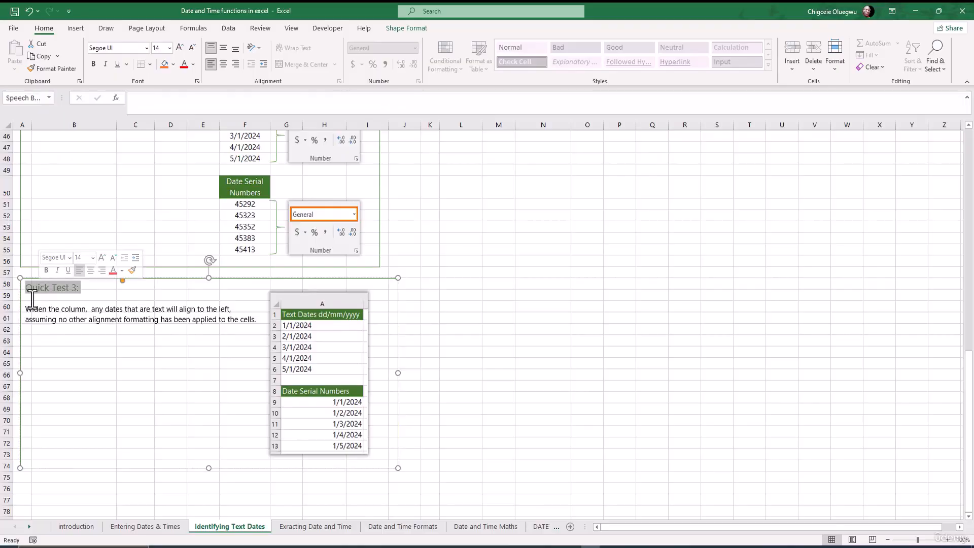
click(45, 315)
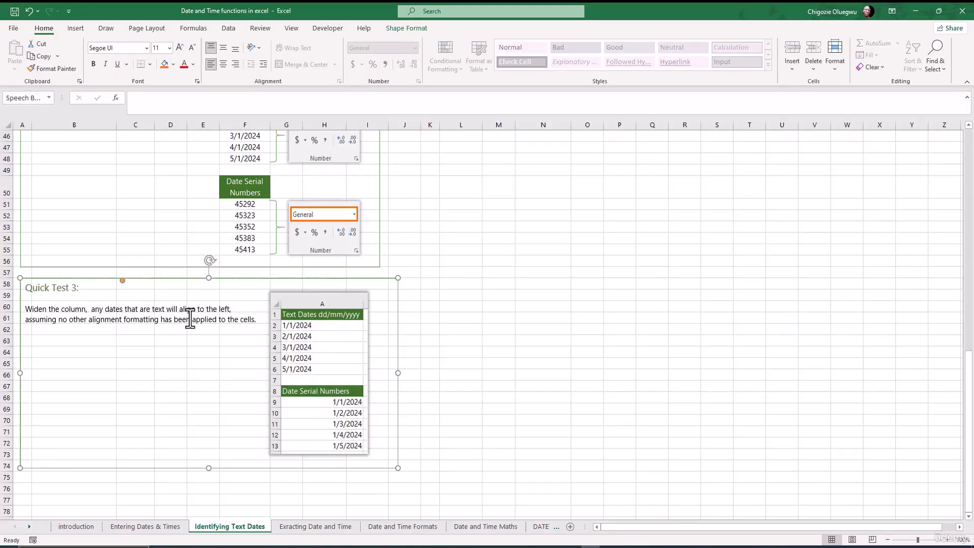
key(Escape)
key(Escape)
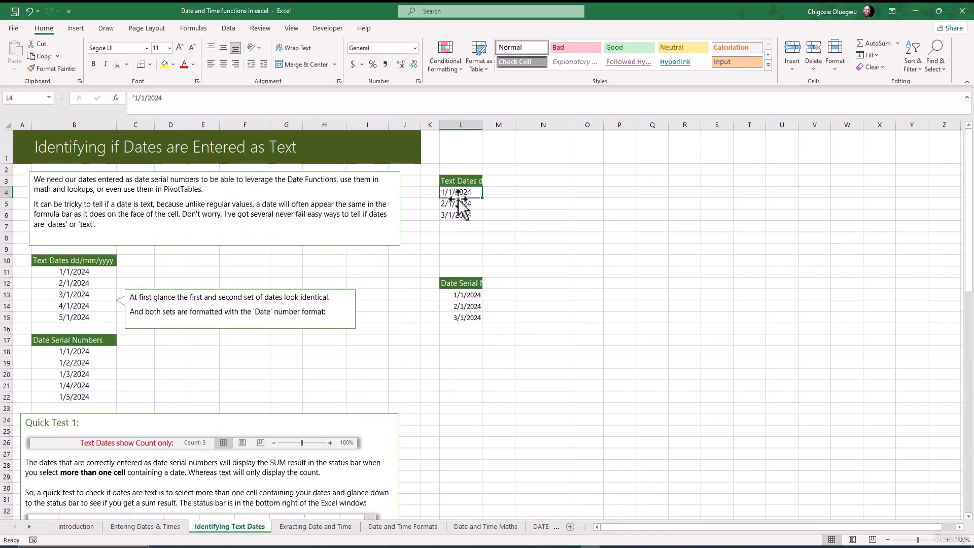
Step: Widen column L and compare the alignment of the text dates in L4:L6 with the date serial numbers in L13:L15
drag(454, 195, 454, 215)
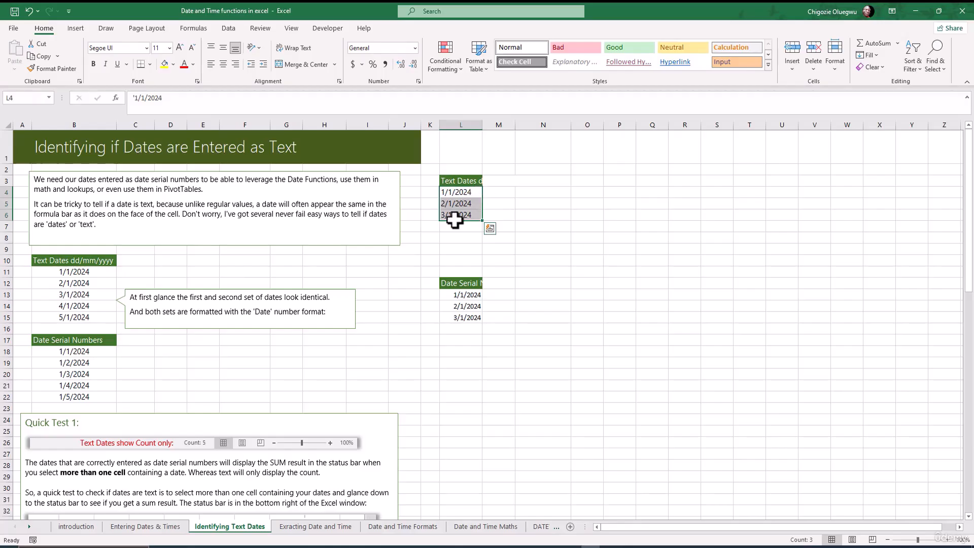
drag(453, 294, 462, 318)
drag(482, 128, 514, 126)
drag(497, 350, 482, 329)
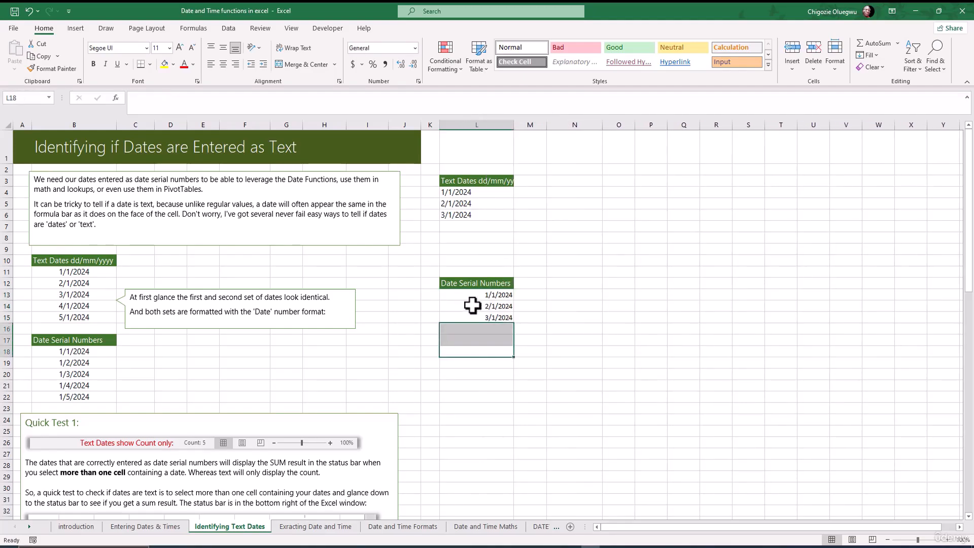
drag(476, 292, 492, 316)
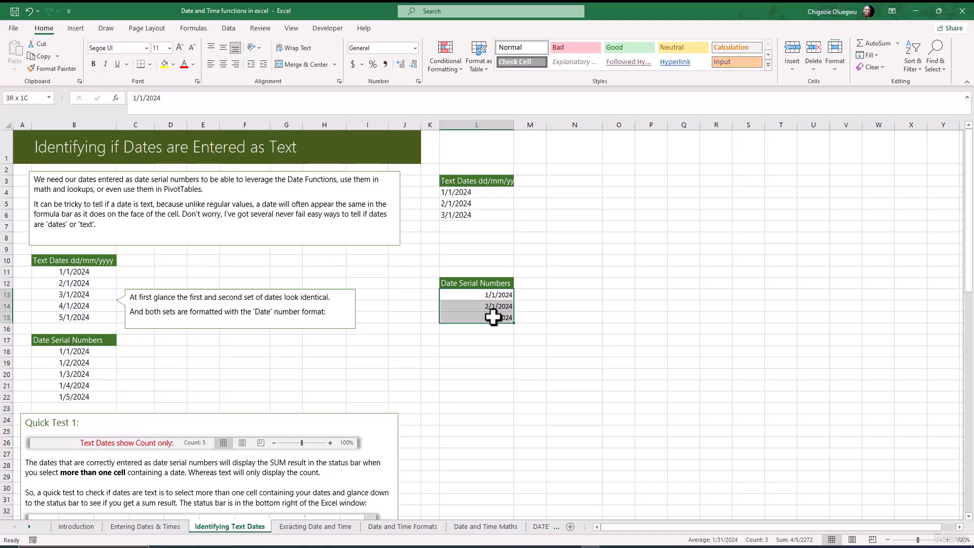
drag(474, 214, 452, 193)
Step: Enter the text ttt in N3 to check its alignment, and replace it with the number 4
click(571, 181)
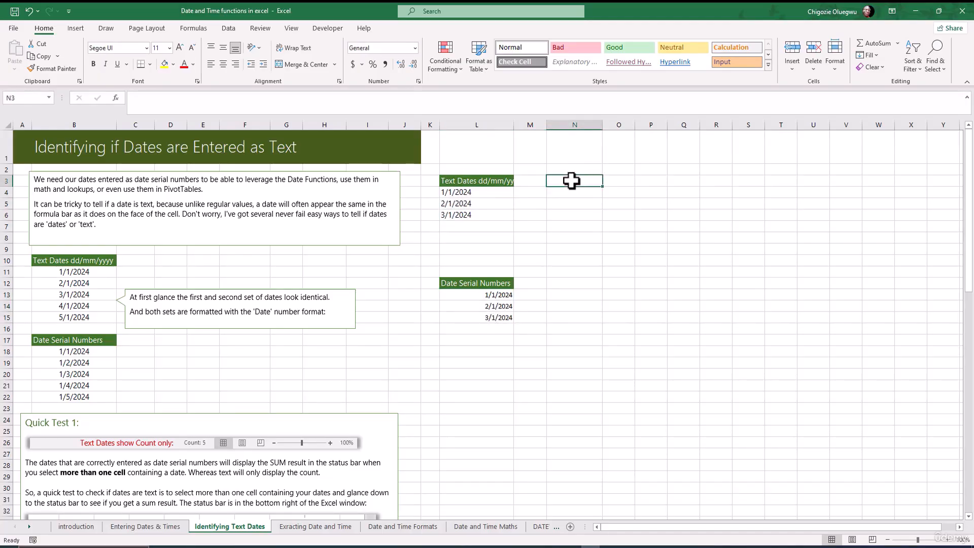
text(ttt)
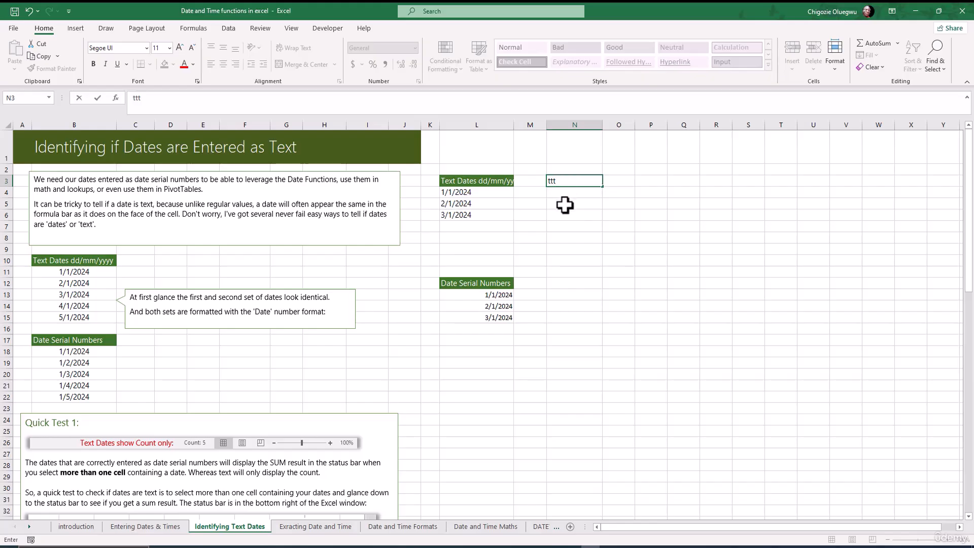
key(Return)
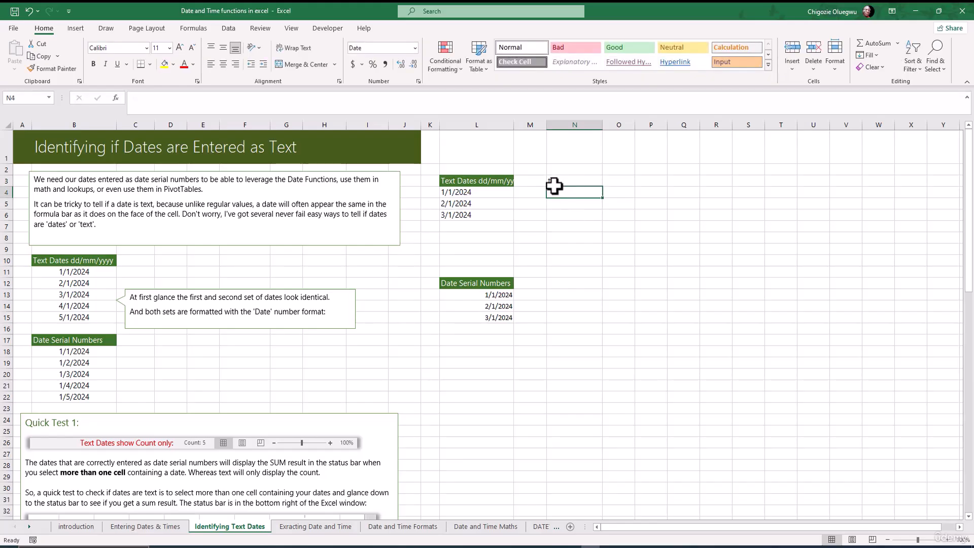
click(557, 182)
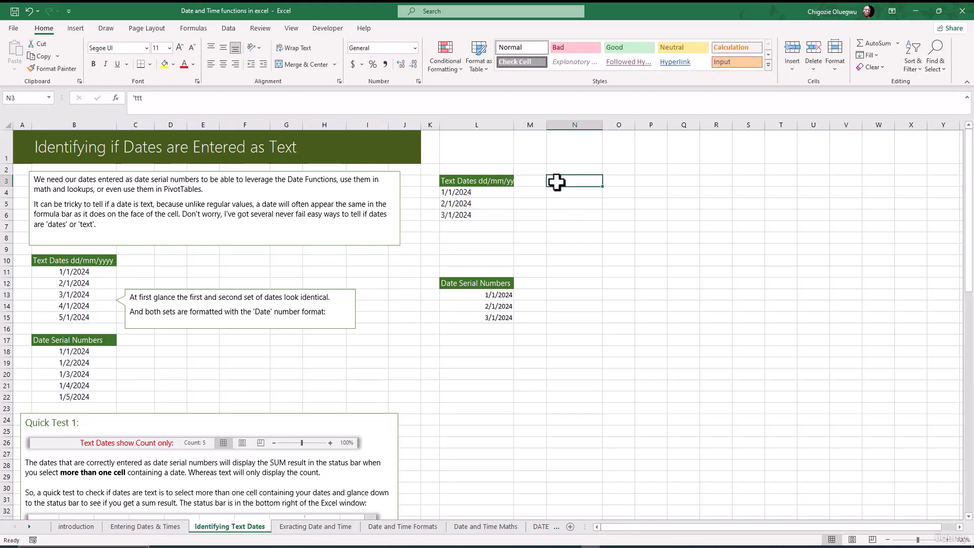
text(4)
click(581, 182)
Step: Recheck the alignment of the date serial numbers in L13:L15 against the text dates in L4:L6
drag(495, 294, 496, 321)
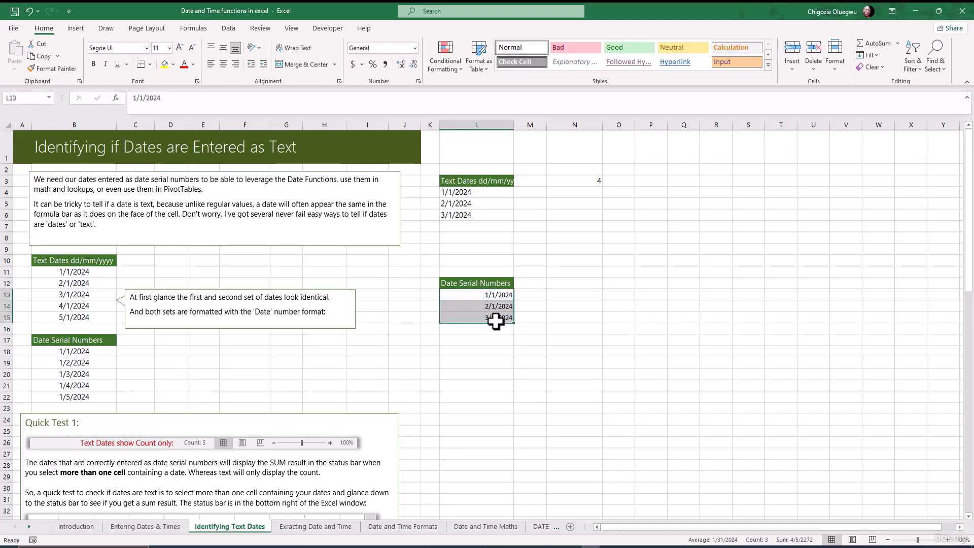
drag(480, 217, 452, 196)
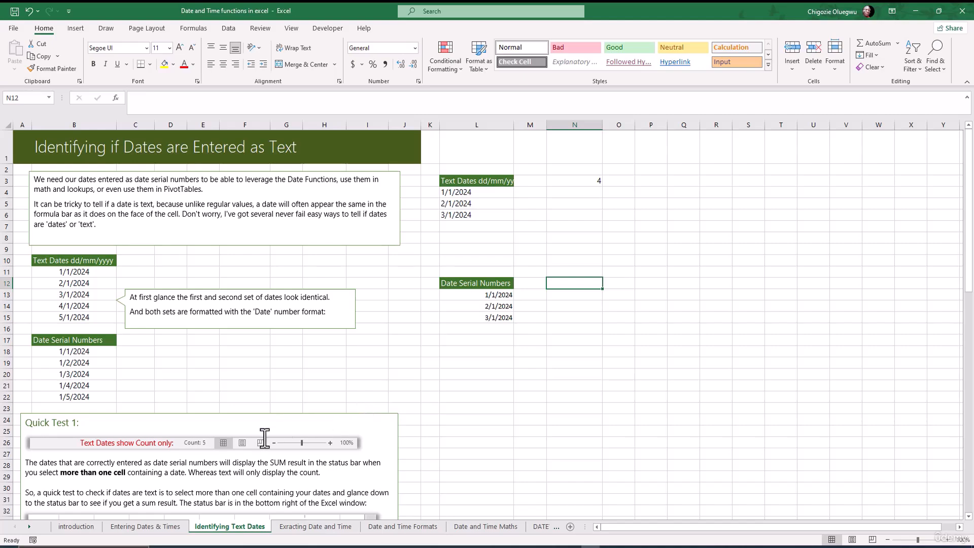
scroll(263, 437, down, 1)
scroll(313, 431, down, 5)
scroll(510, 300, up, 6)
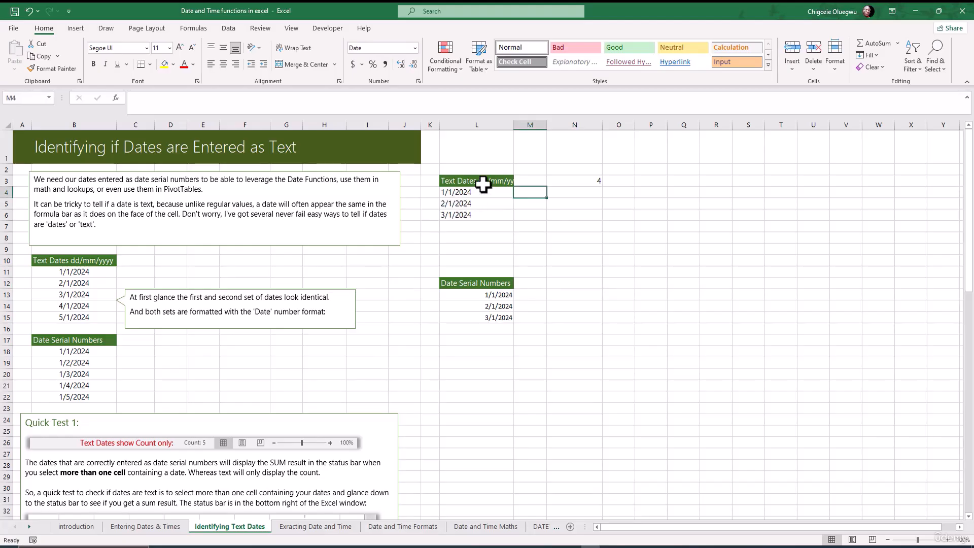
Step: Enter the formula =ISNUMBER(L4) in M4 to test whether the first text date is a number
click(457, 193)
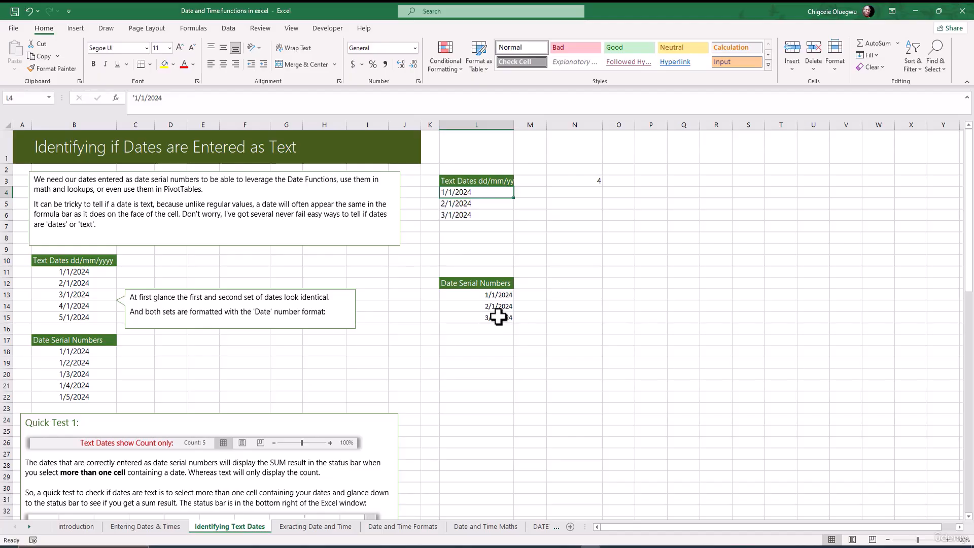
click(526, 192)
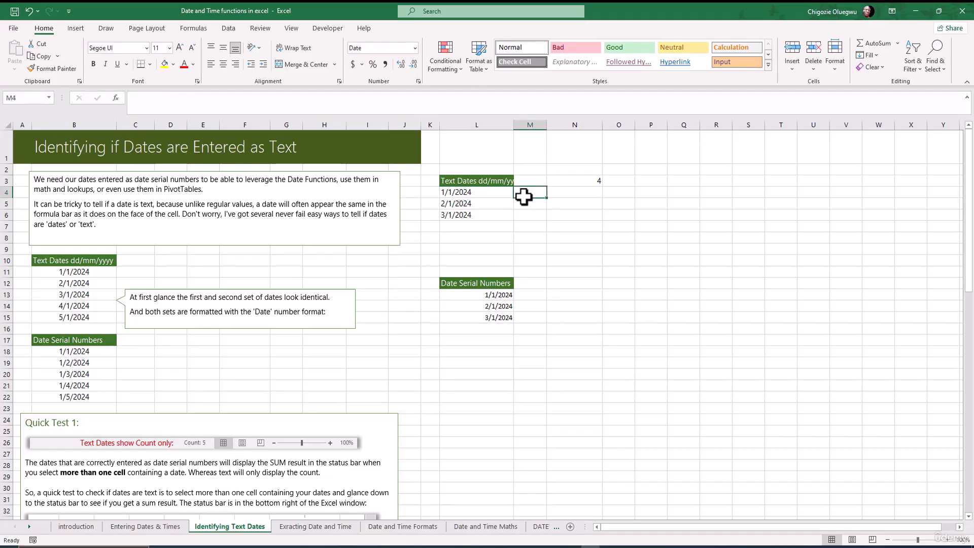
click(154, 101)
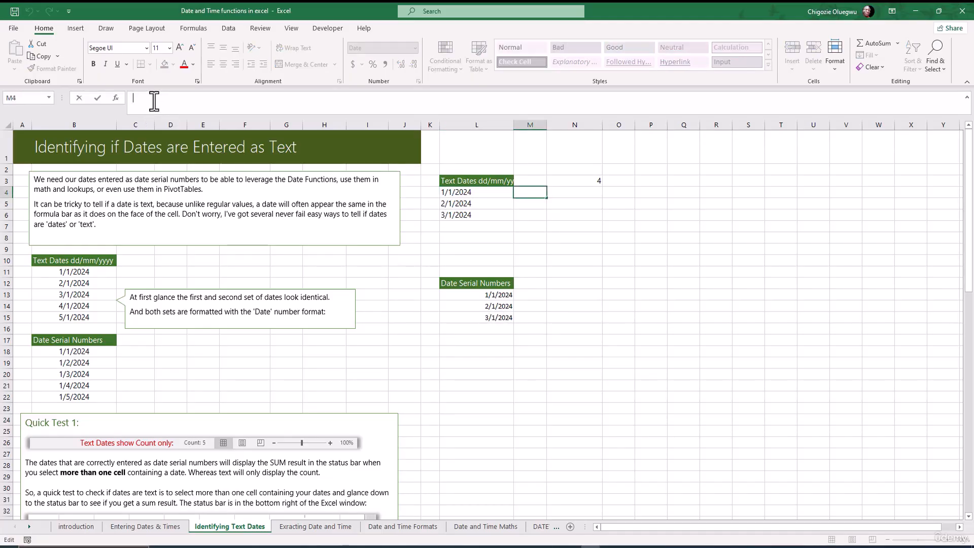
text(=I)
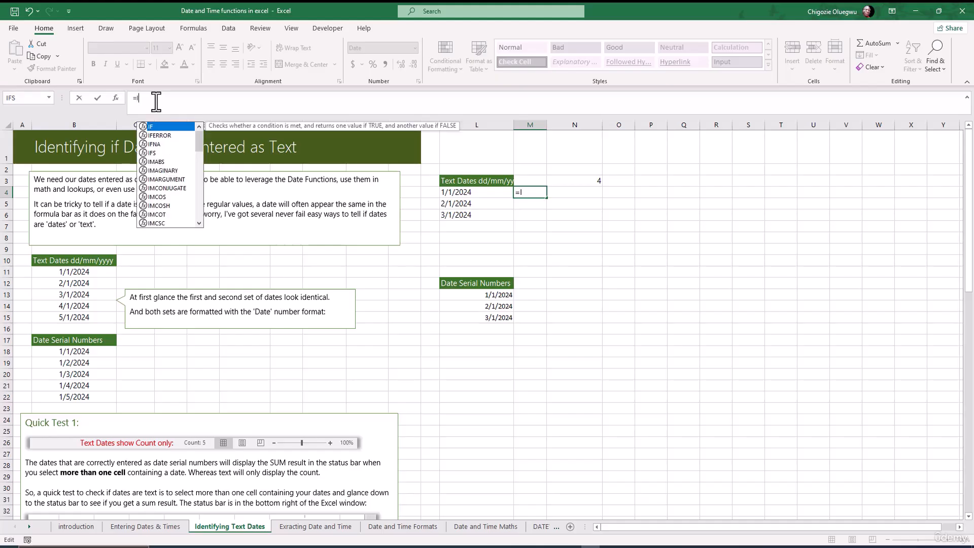
text(SNU)
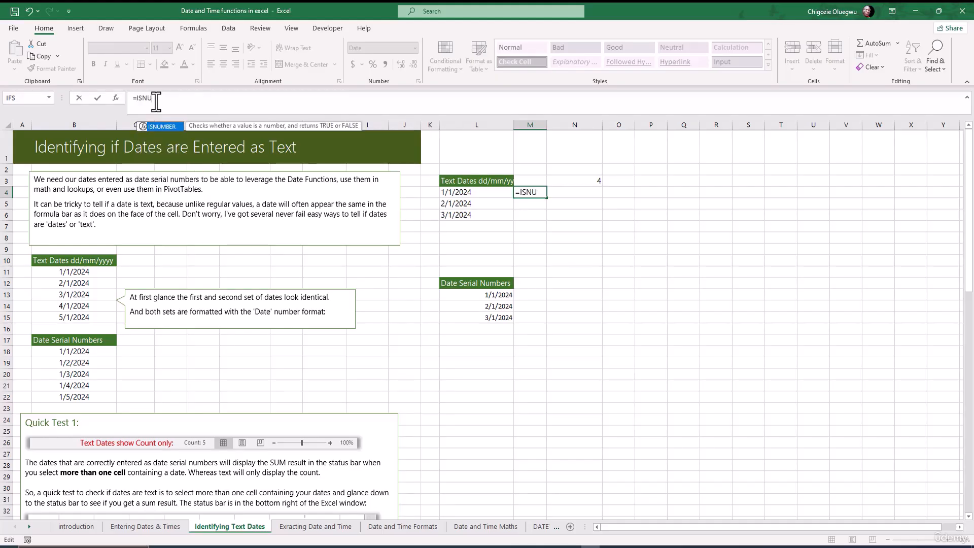
key(Tab)
click(460, 192)
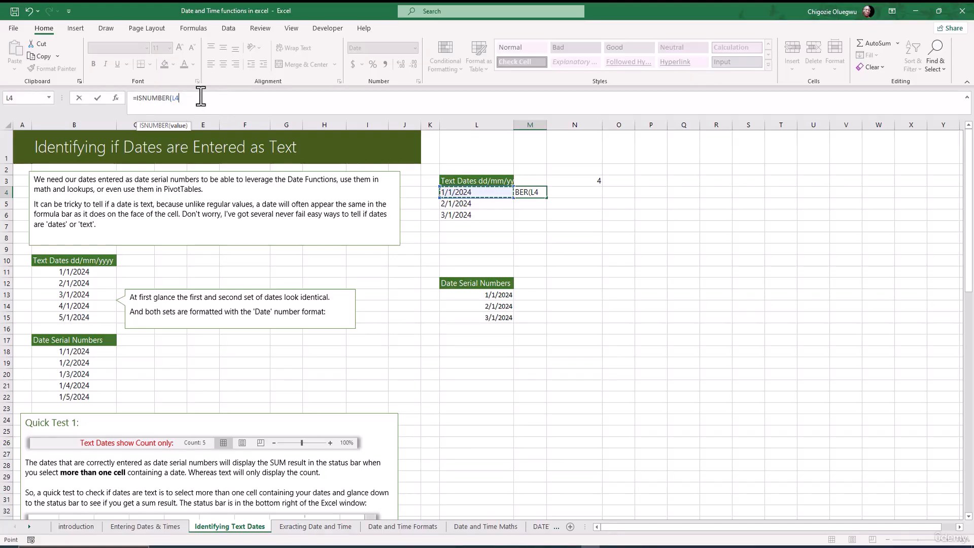
key(Return)
click(528, 191)
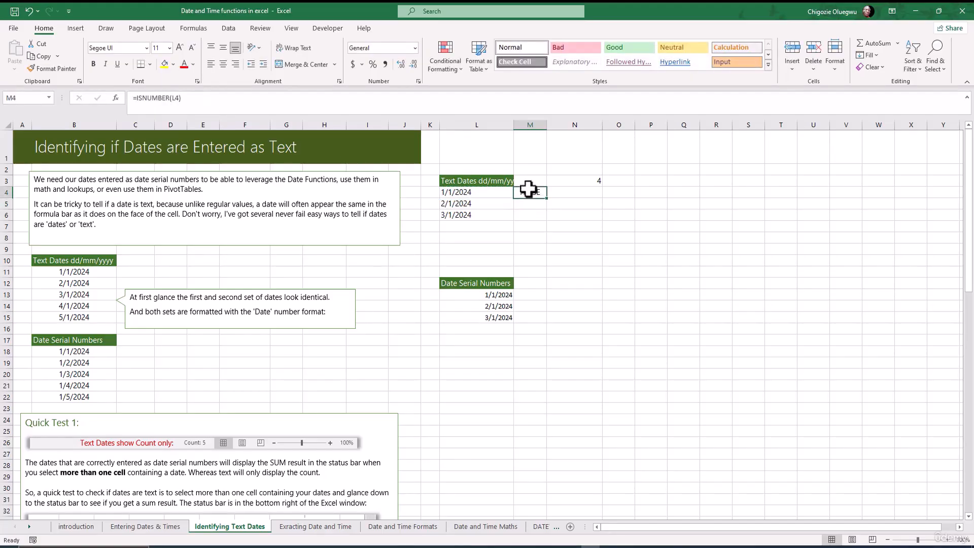
click(468, 192)
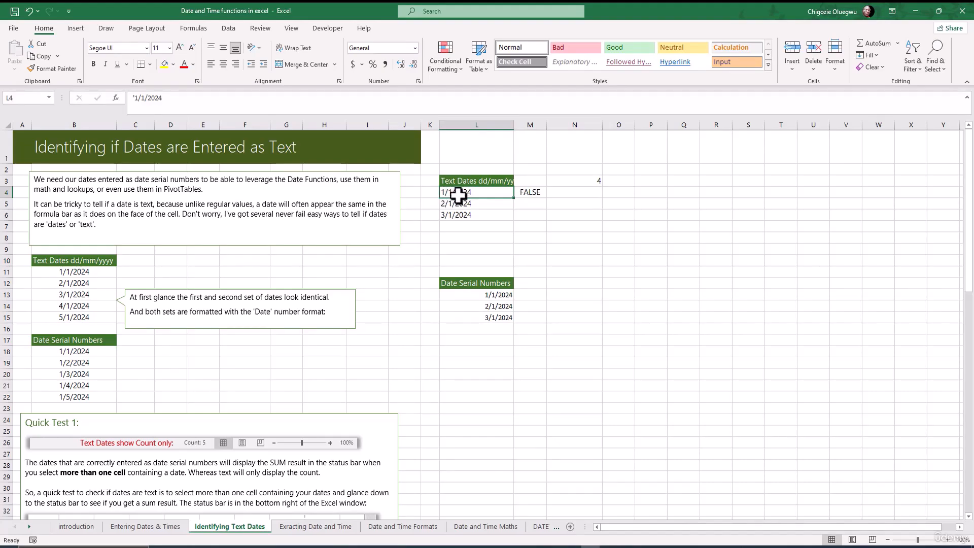
Step: Change the formula in M4 to =ISTEXT(L4) and check the result for the text date
click(525, 194)
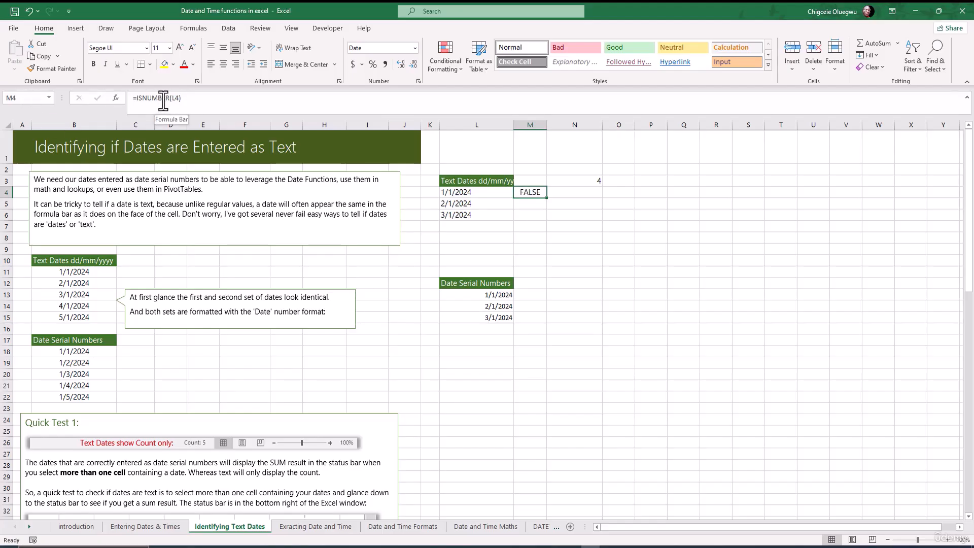
drag(170, 99, 142, 96)
text(TEXT)
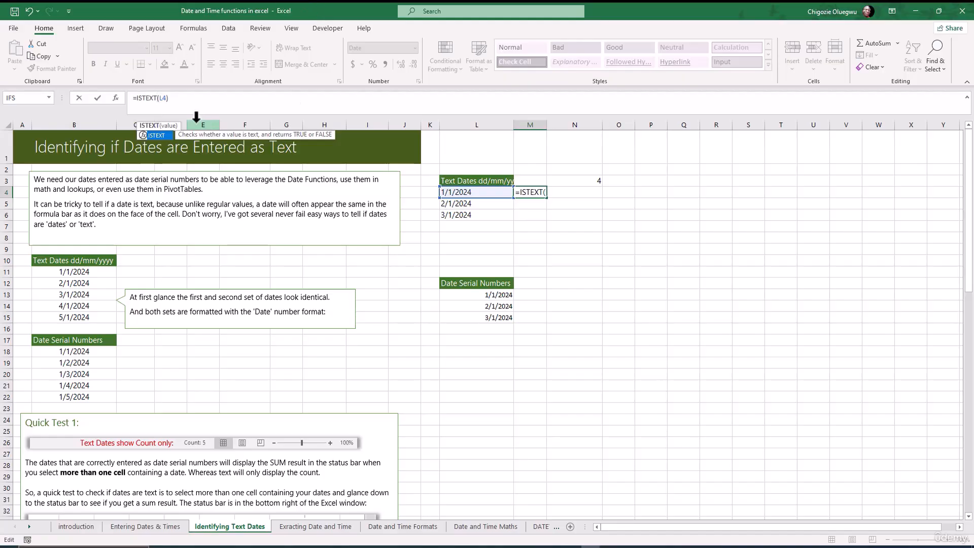
key(ctrl+Return)
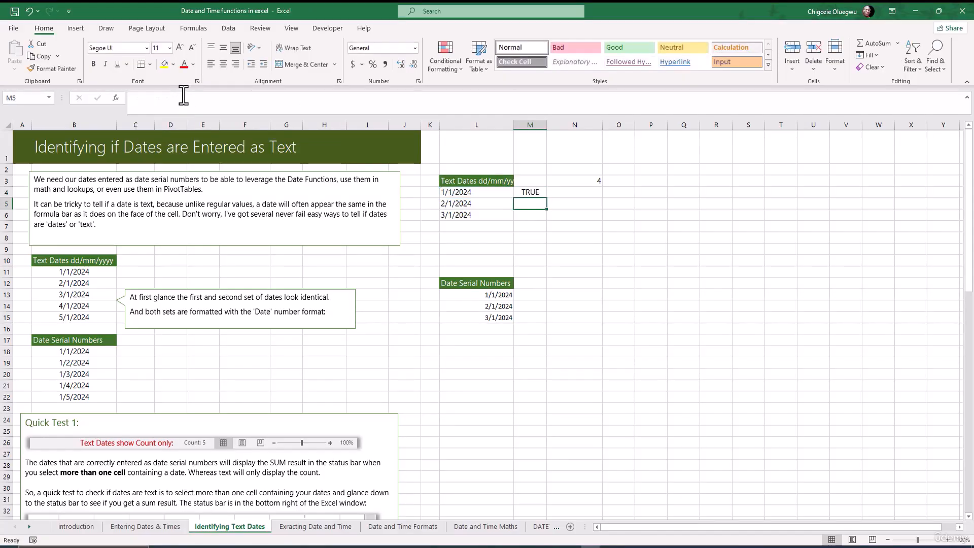
click(469, 192)
click(530, 191)
Step: Enter the formula =ISNUMBER(L13) in M13 to test whether the first date serial number is a number
click(477, 294)
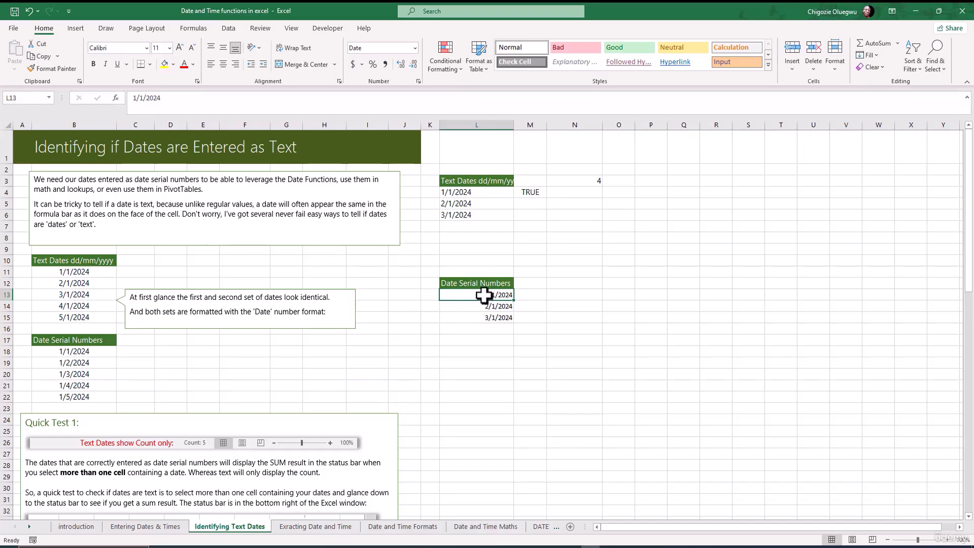
click(526, 297)
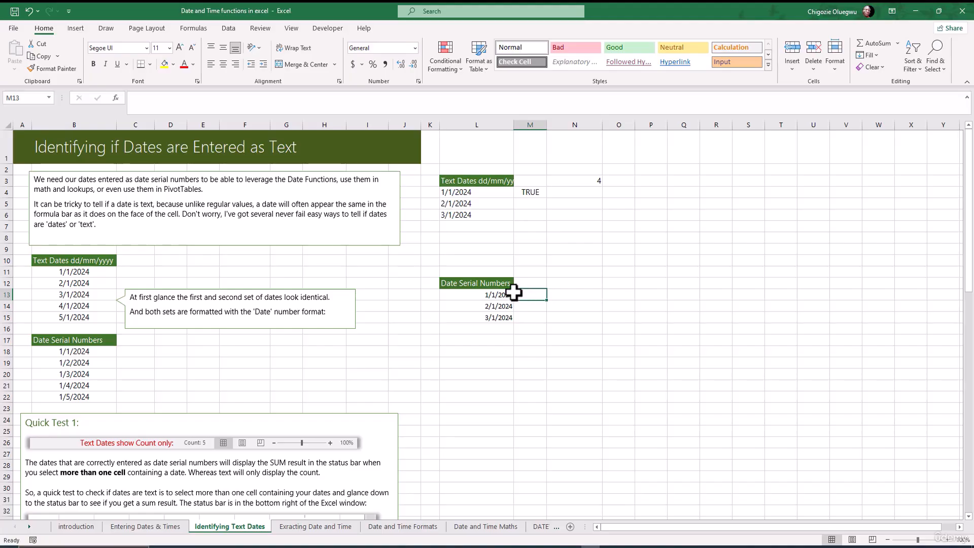
text(=I)
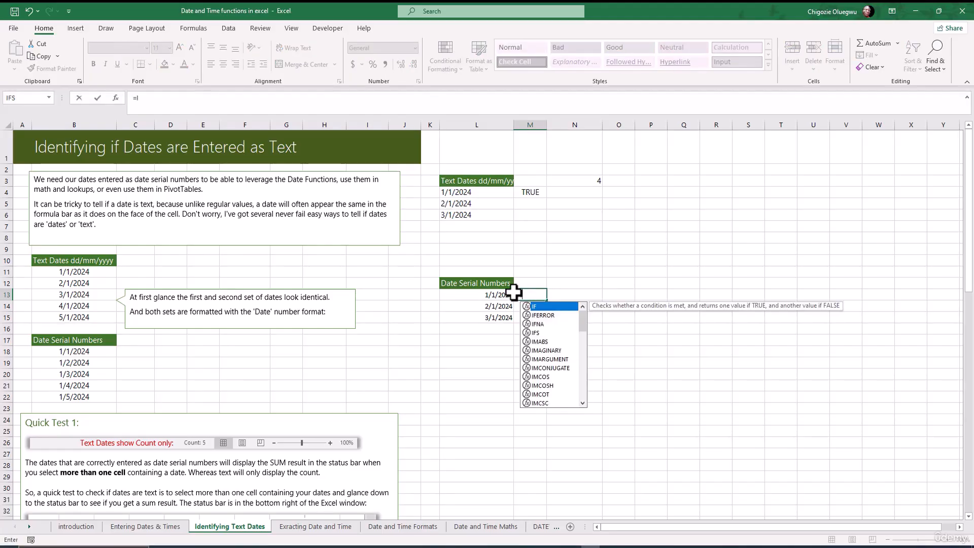
text(SNUMBER()
click(492, 294)
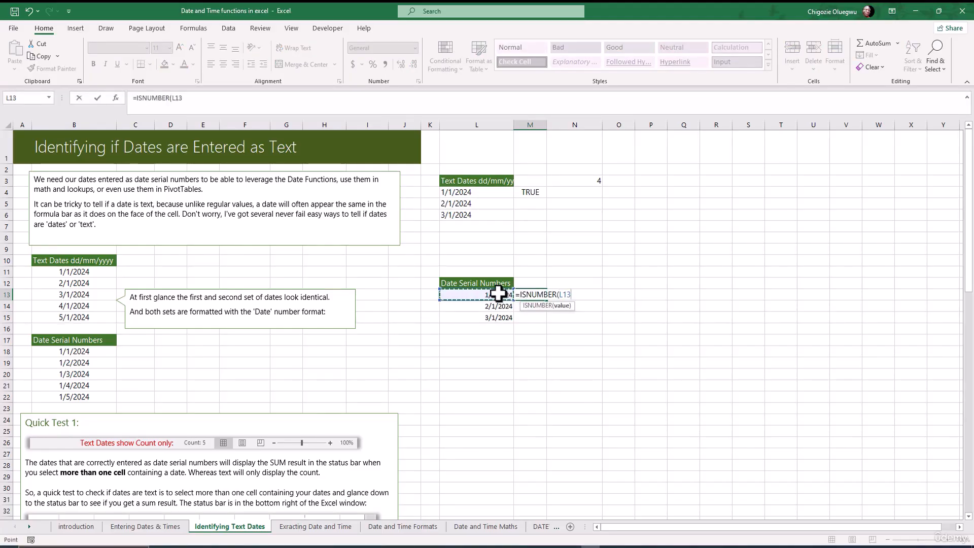
text())
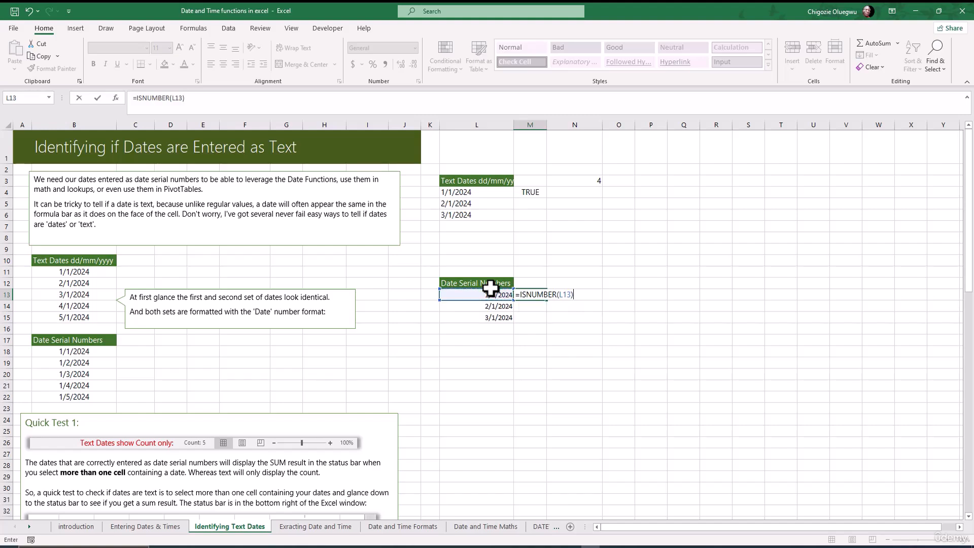
key(Return)
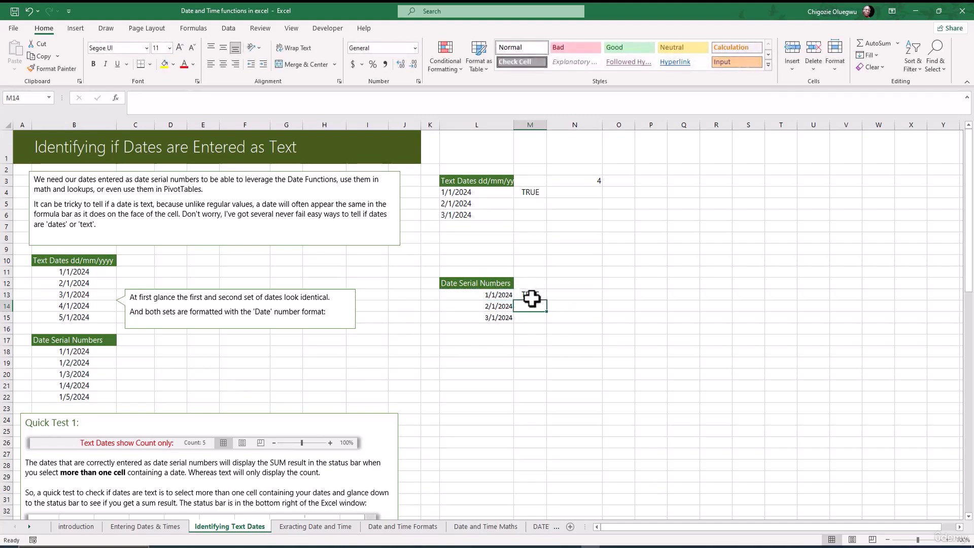
click(531, 298)
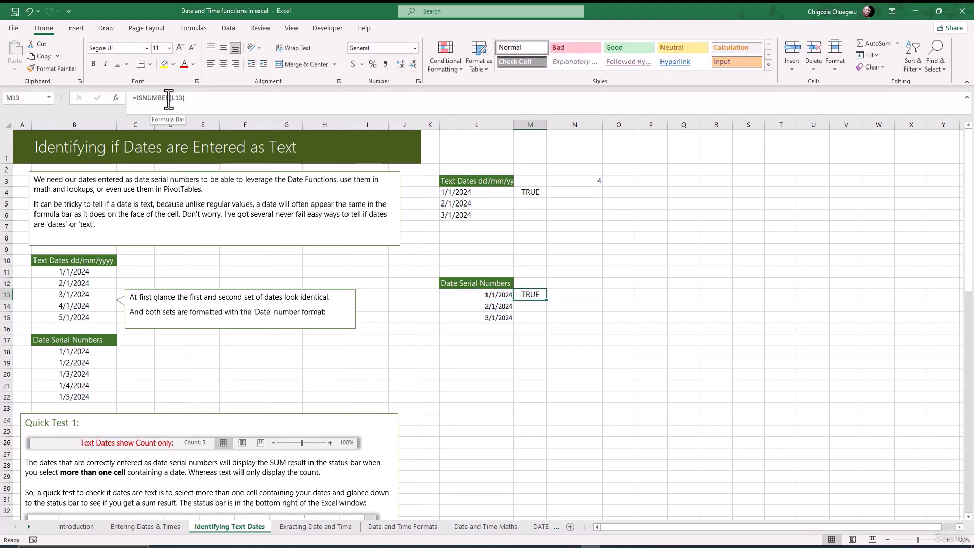
click(492, 295)
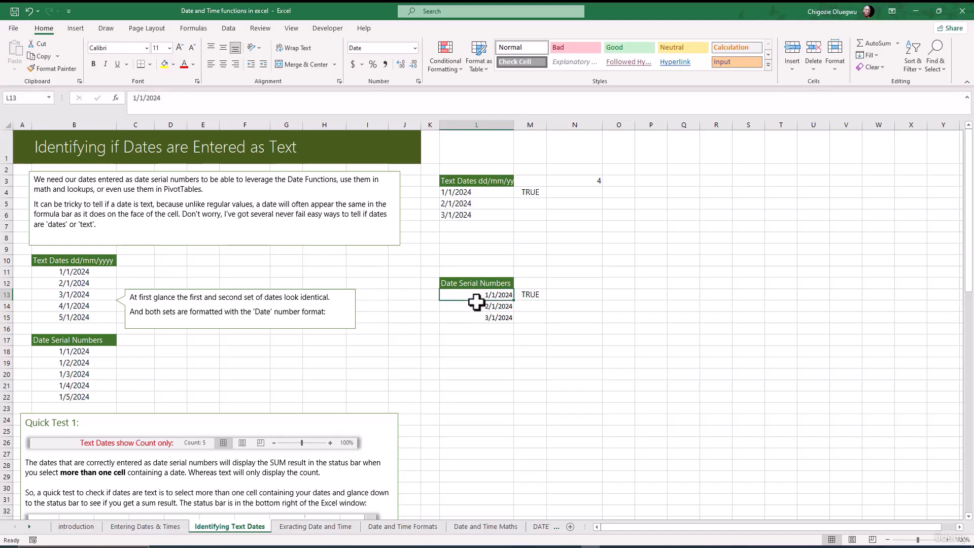
Step: Change the formula in M13 to =ISTEXT(L13) and check the result for the first date serial number
double_click(530, 294)
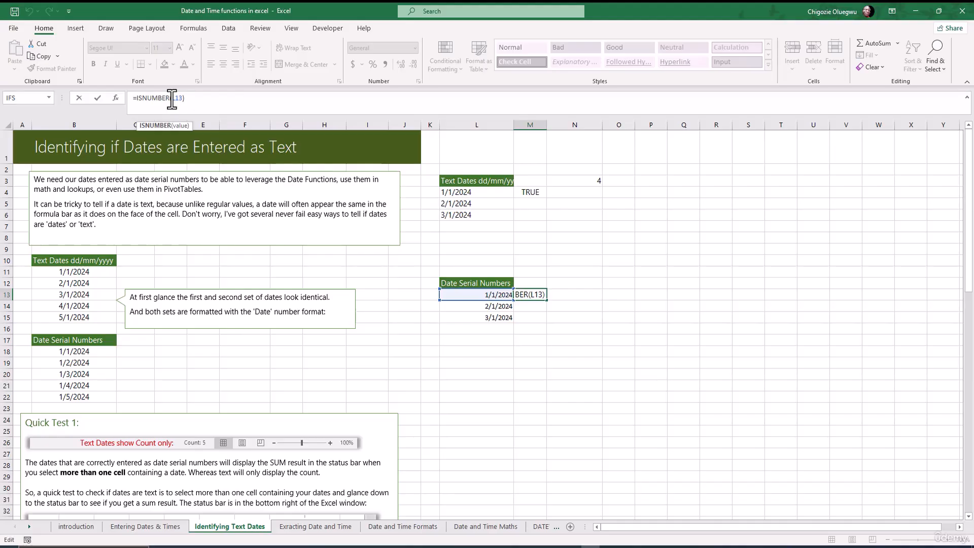
key(BackSpace)
key(BackSpace)
key(BackSpace)
key(BackSpace)
key(BackSpace)
key(BackSpace)
text(TEXT)
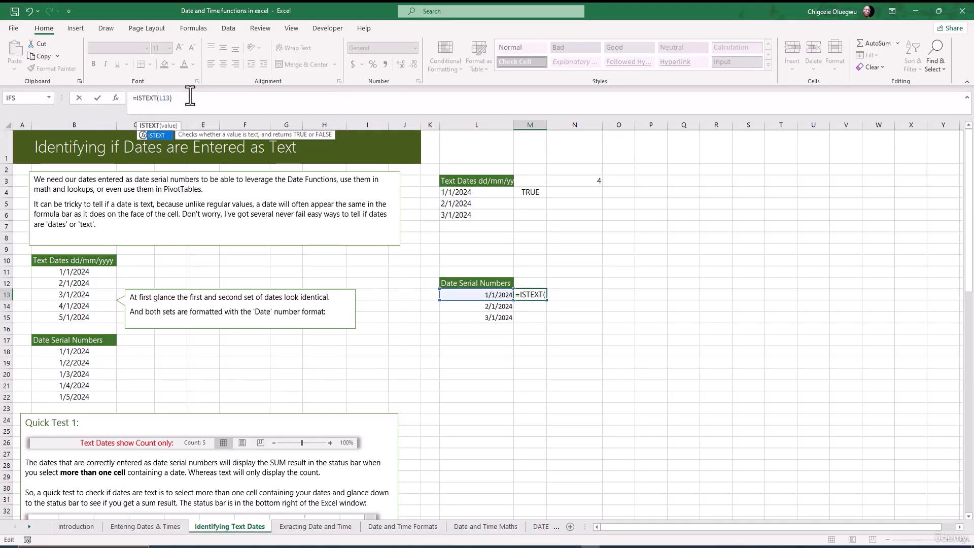
key(Return)
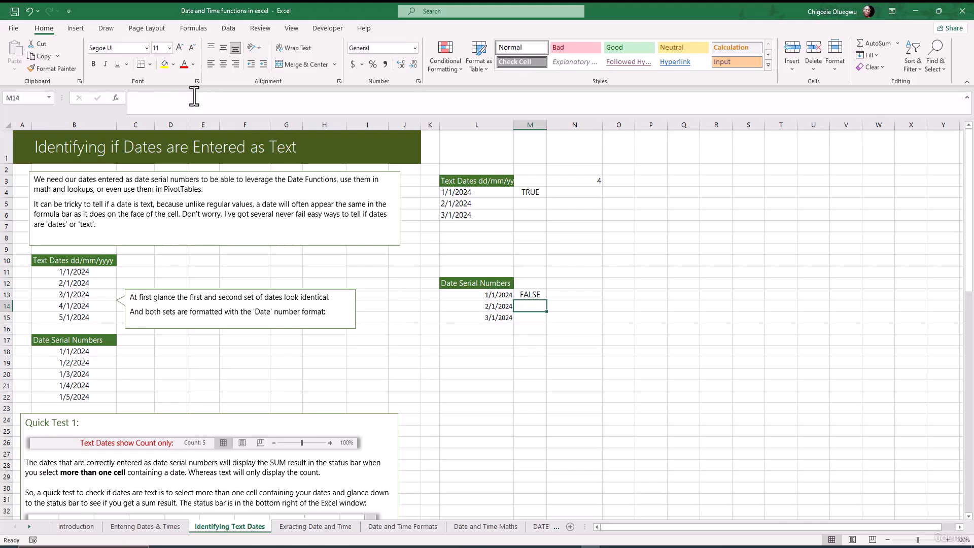
click(533, 294)
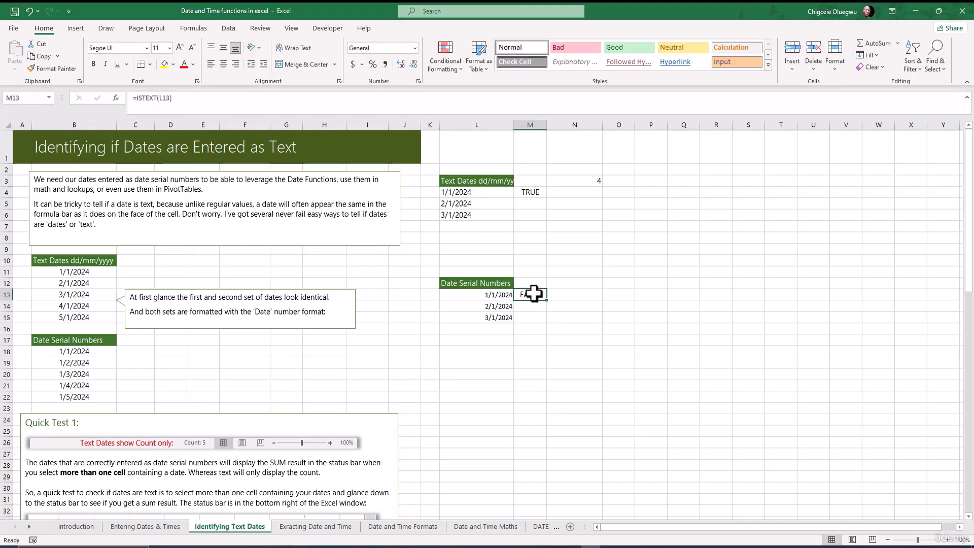
click(488, 296)
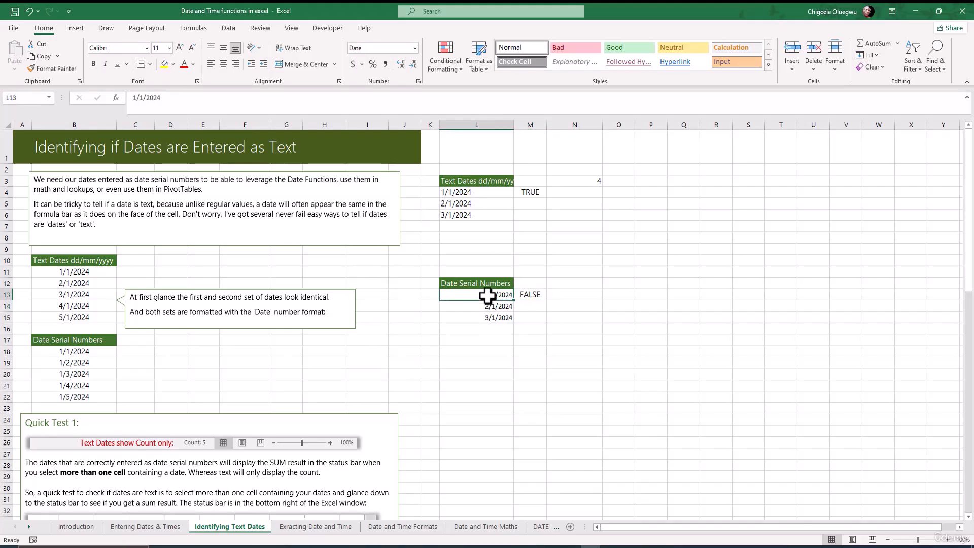
click(527, 293)
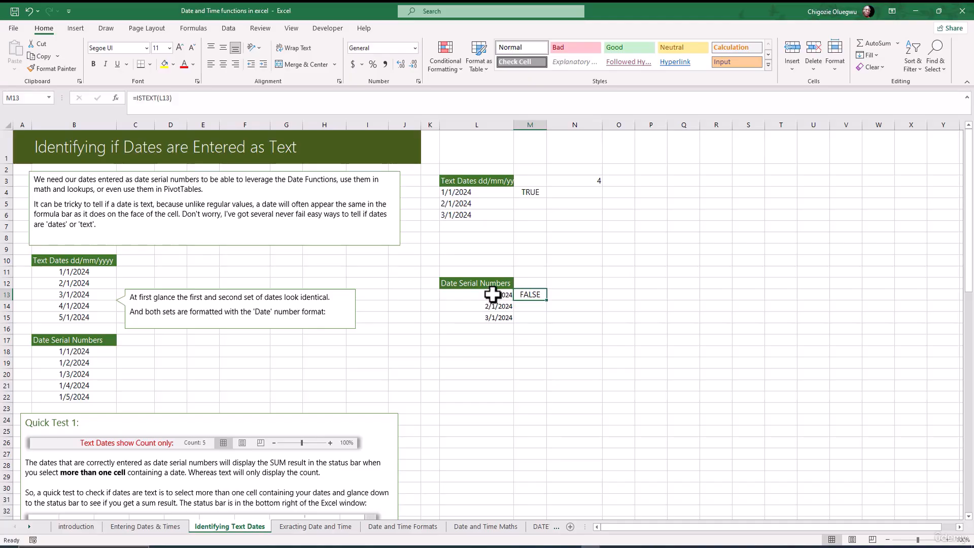
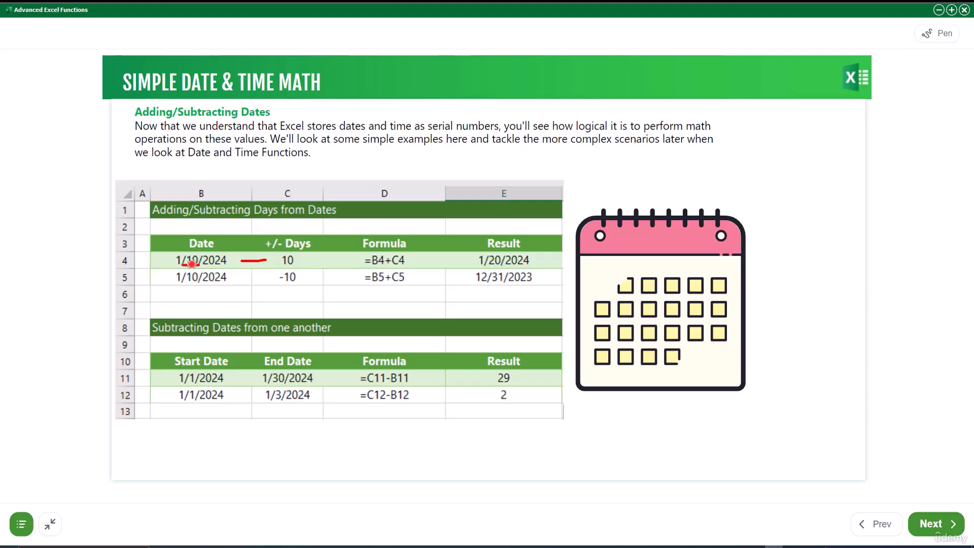
drag(284, 265, 293, 265)
drag(486, 265, 527, 264)
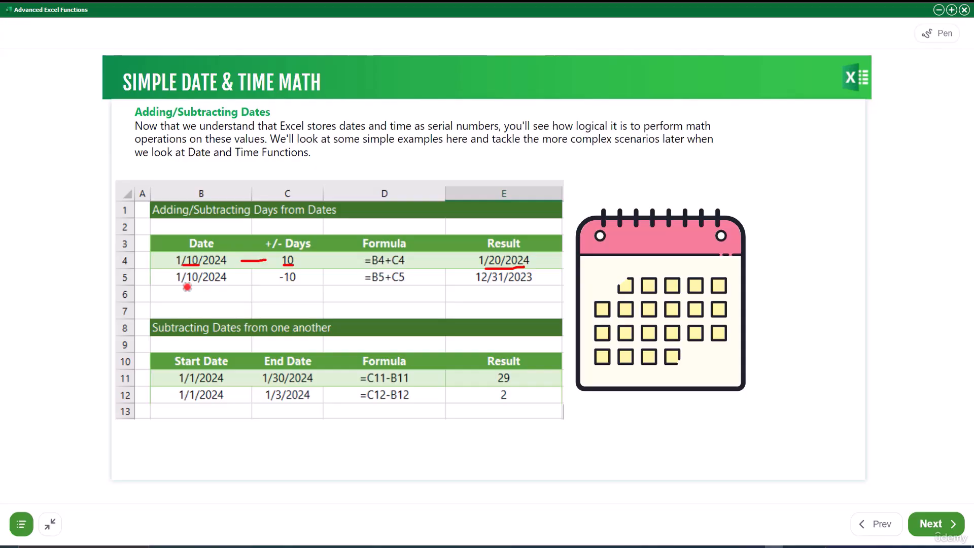
drag(187, 287, 228, 287)
drag(283, 286, 292, 285)
drag(512, 287, 527, 285)
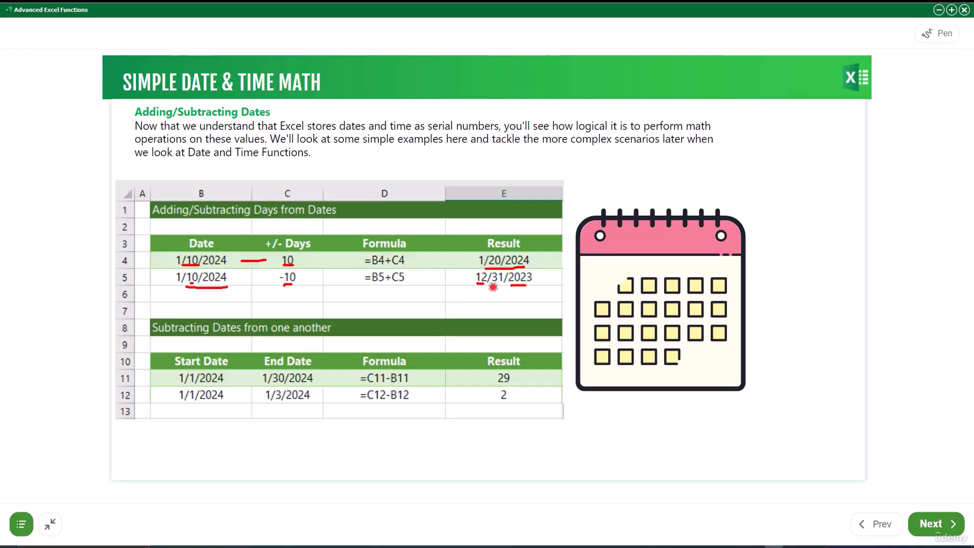
drag(480, 285, 512, 286)
drag(253, 388, 299, 388)
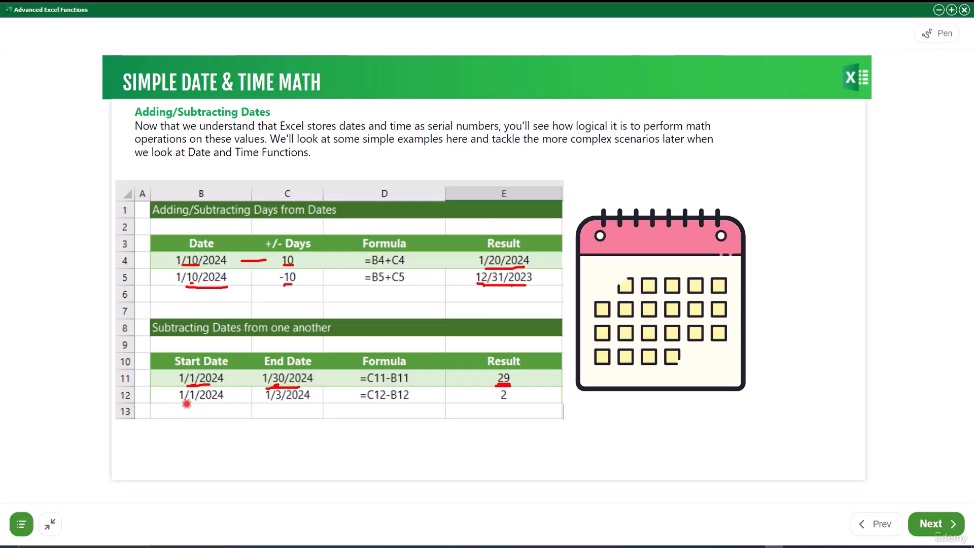
drag(186, 403, 196, 403)
drag(297, 403, 305, 404)
drag(178, 404, 311, 409)
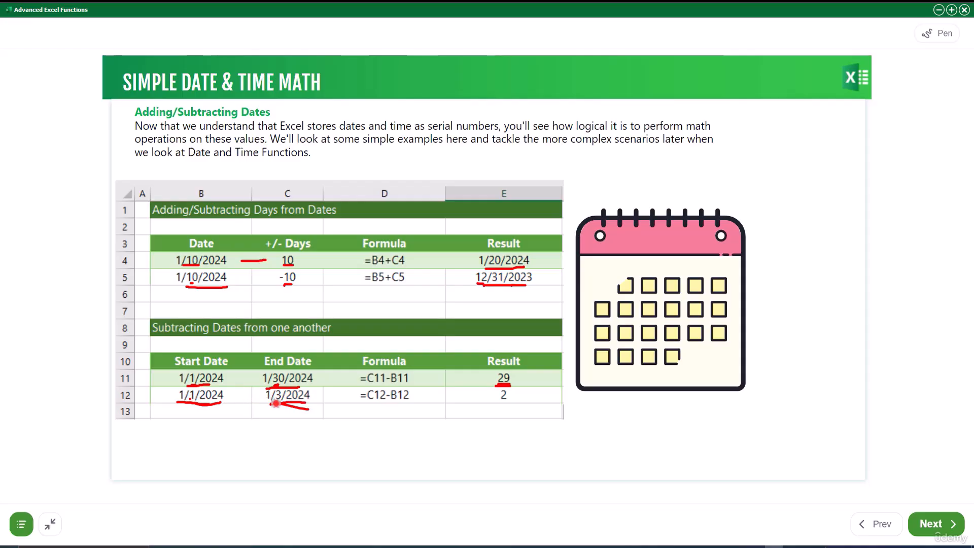
drag(497, 403, 510, 405)
mouse_move(495, 404)
mouse_down()
mouse_move(515, 405)
mouse_move(498, 408)
mouse_up()
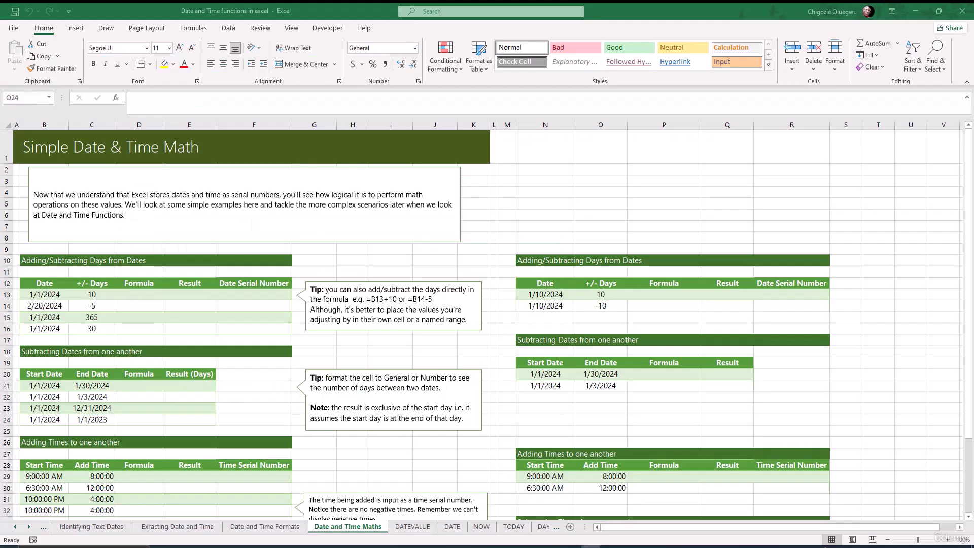
Step: Enter the formula =N13+O13 in Q13 to add the days in O13 to the date in N13
click(600, 419)
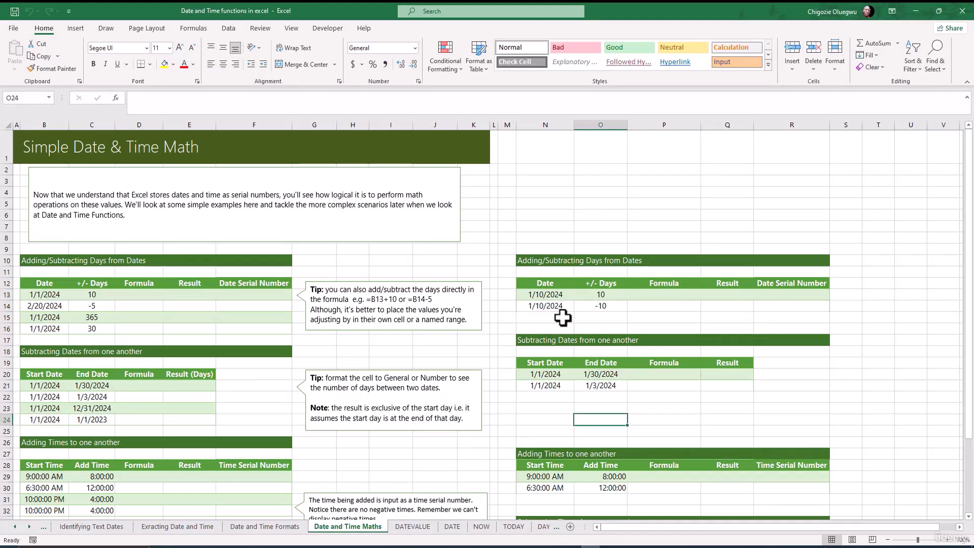
scroll(108, 391, down, 6)
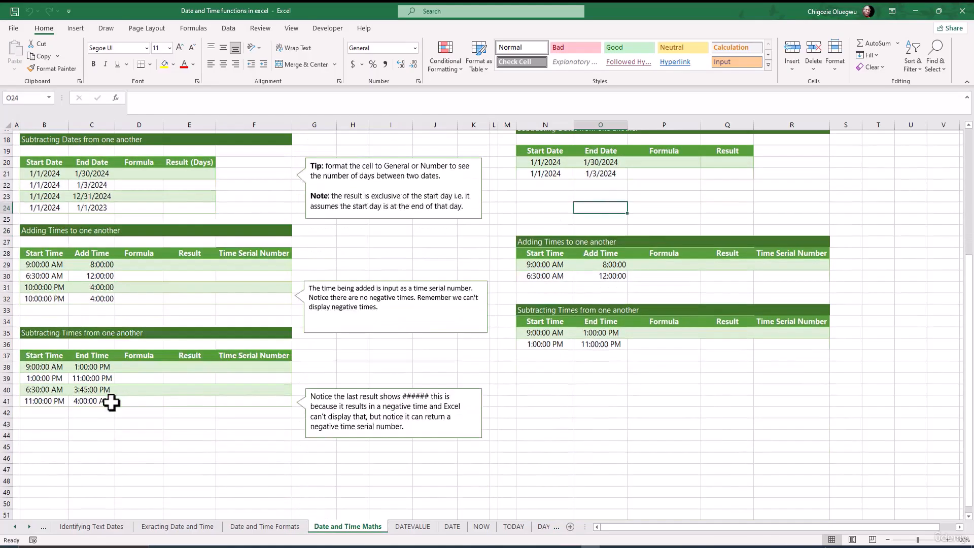
scroll(117, 386, up, 6)
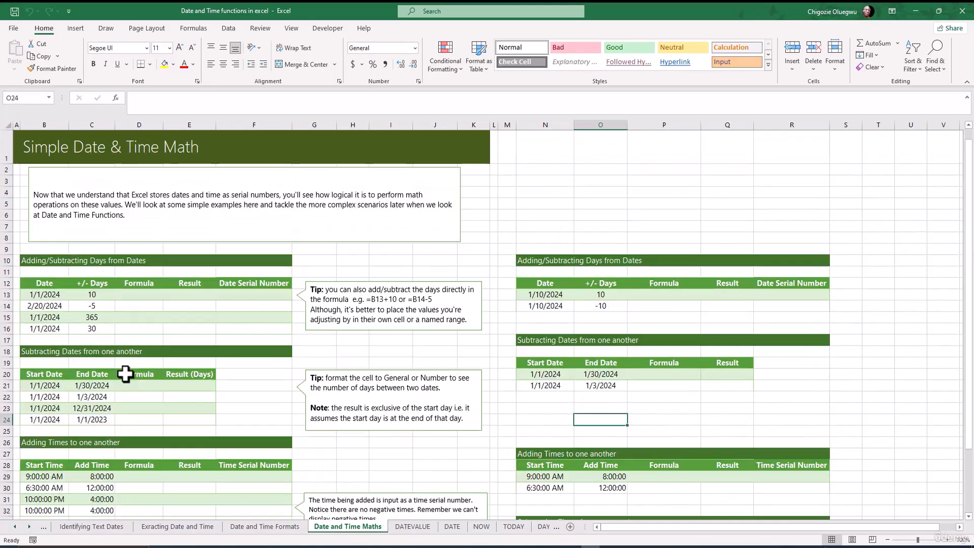
click(650, 305)
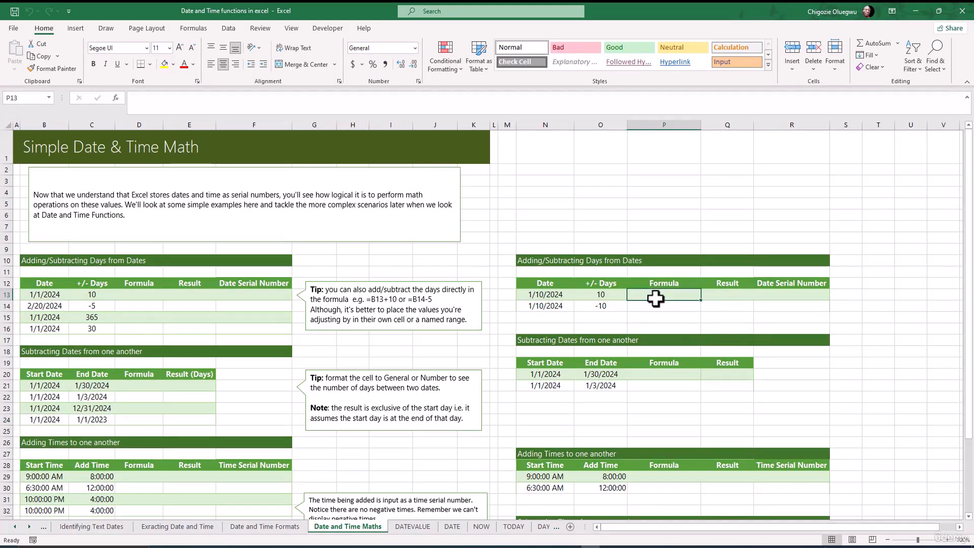
click(546, 293)
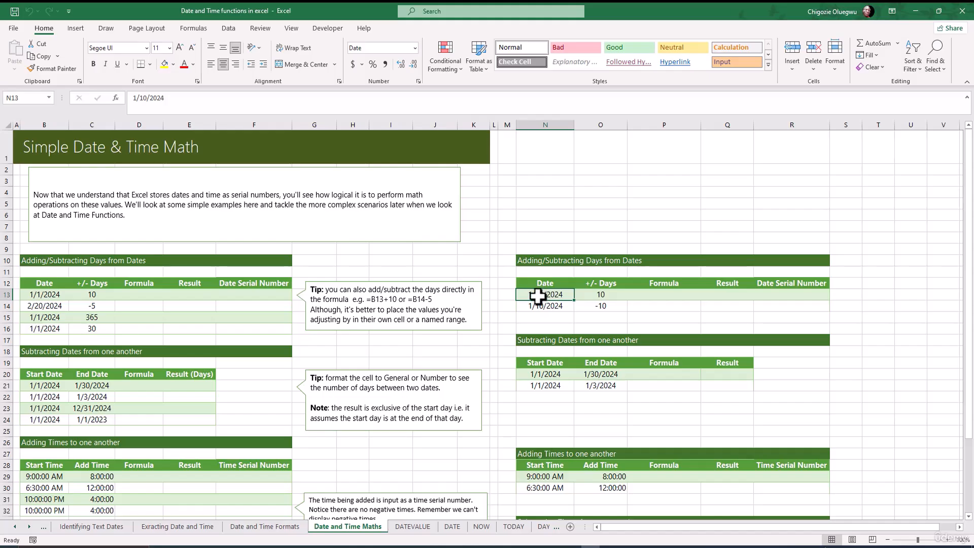
click(598, 297)
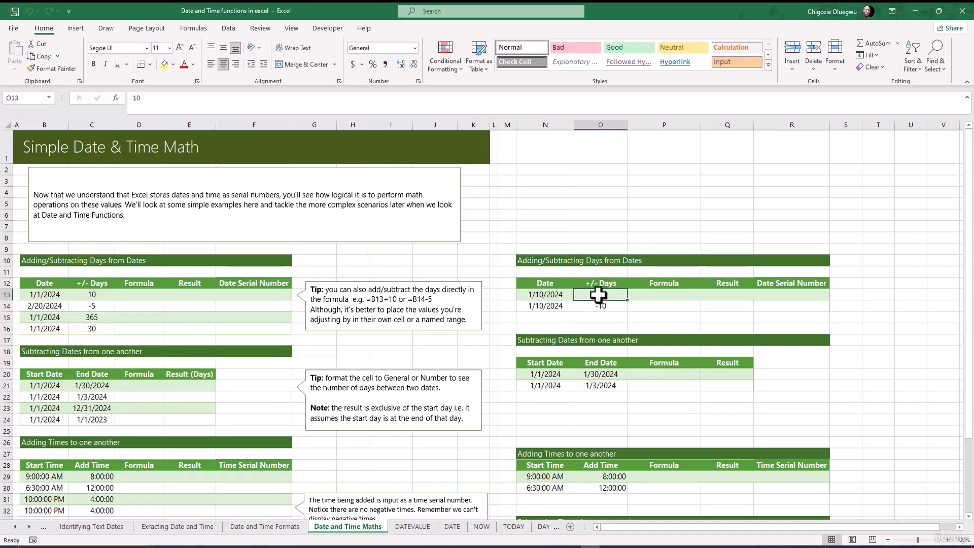
click(718, 293)
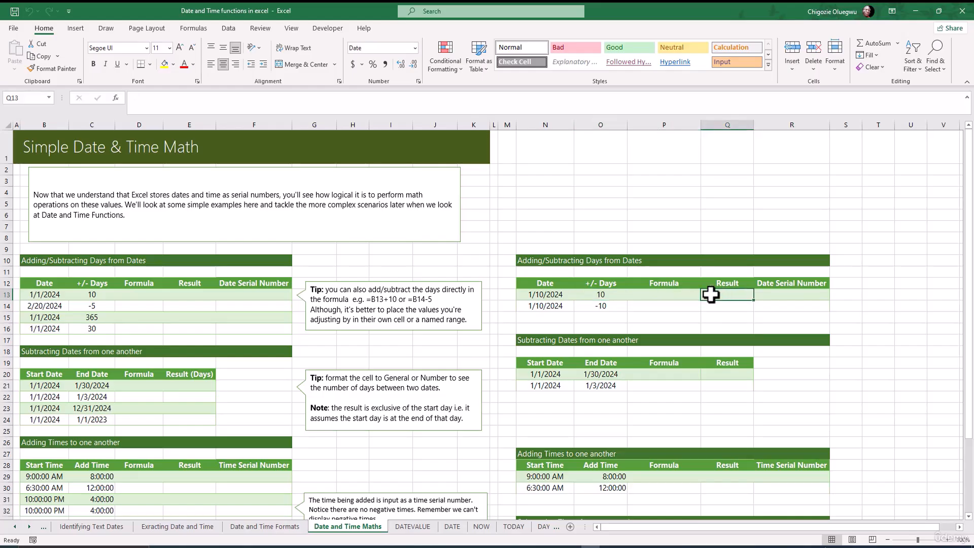
text(=)
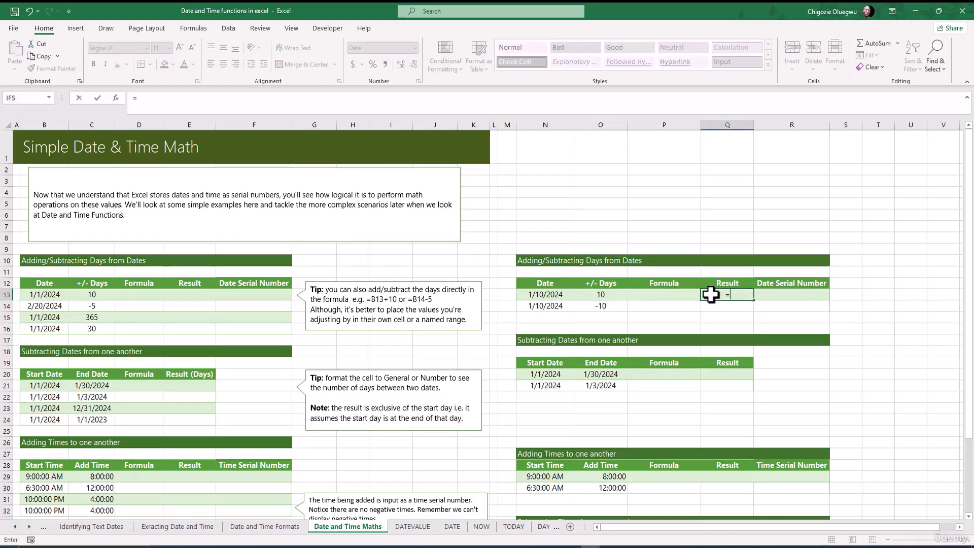
click(541, 296)
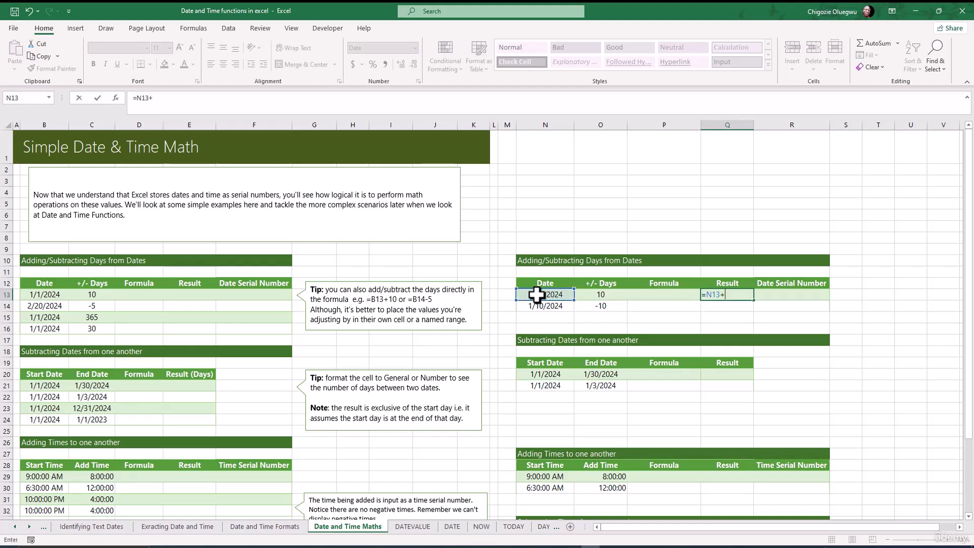
text(+)
click(597, 293)
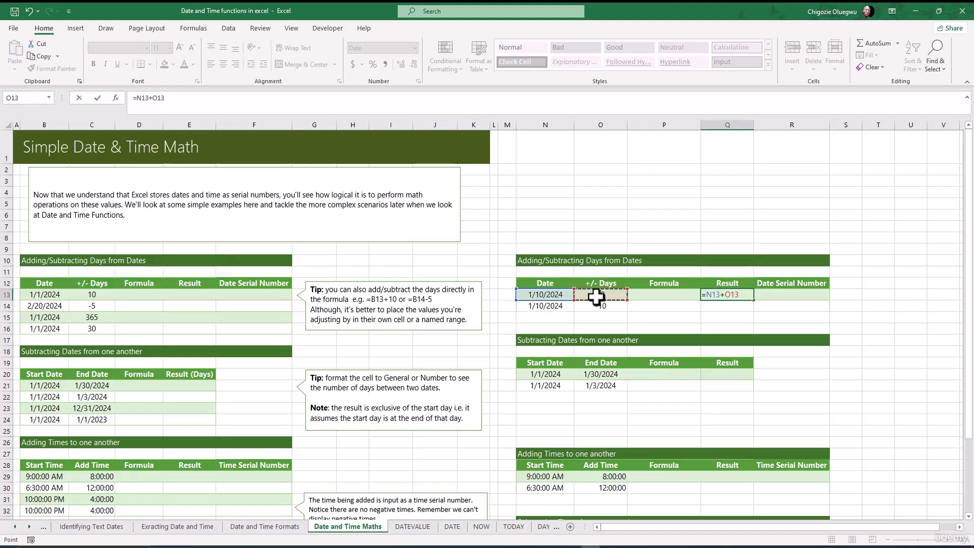
key(Return)
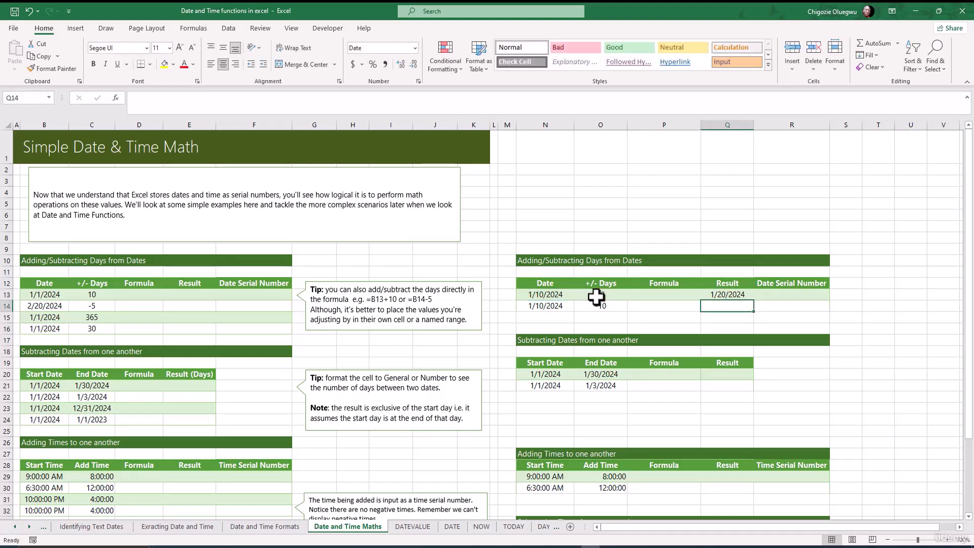
Step: Compare the resulting date in Q13 with the start date in N13 and the days added in O13
click(722, 298)
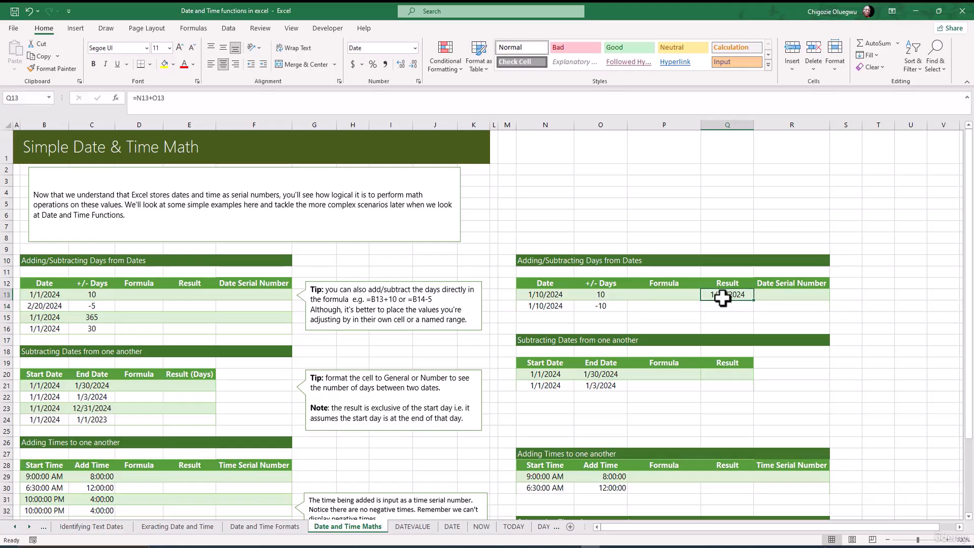
key(Left)
key(Left)
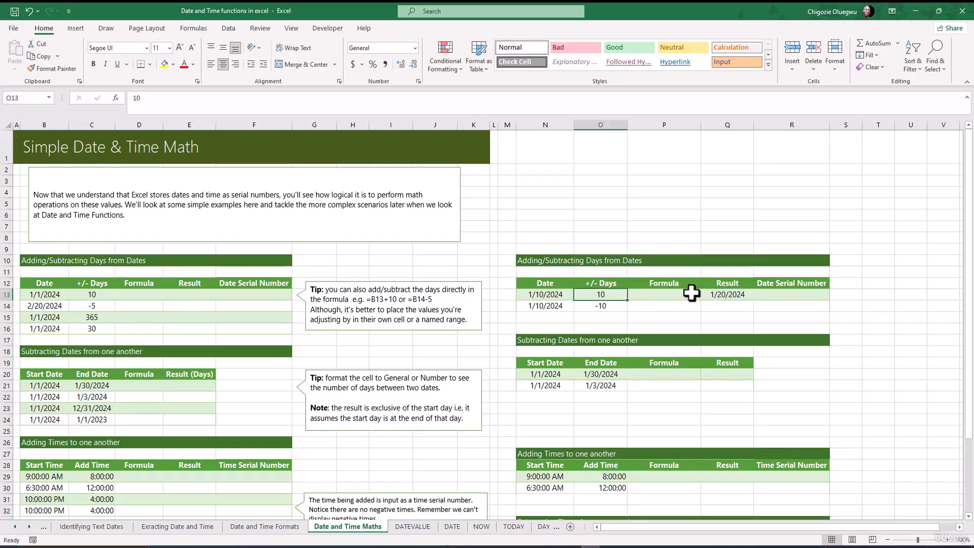
click(539, 296)
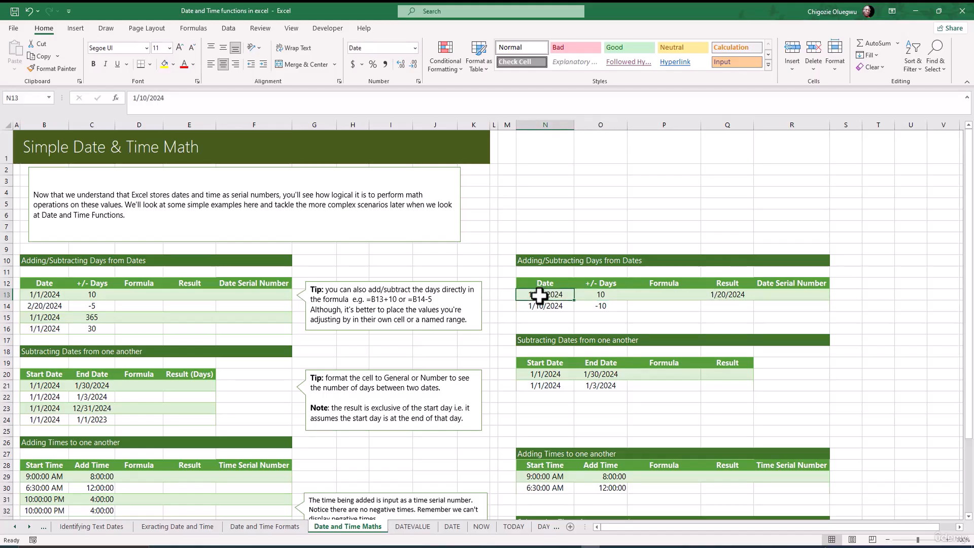
click(603, 293)
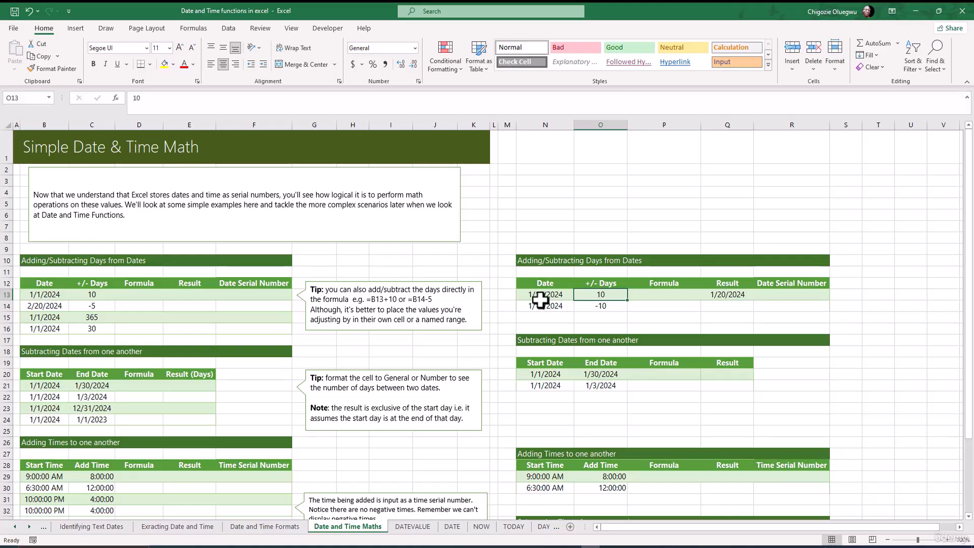
click(723, 293)
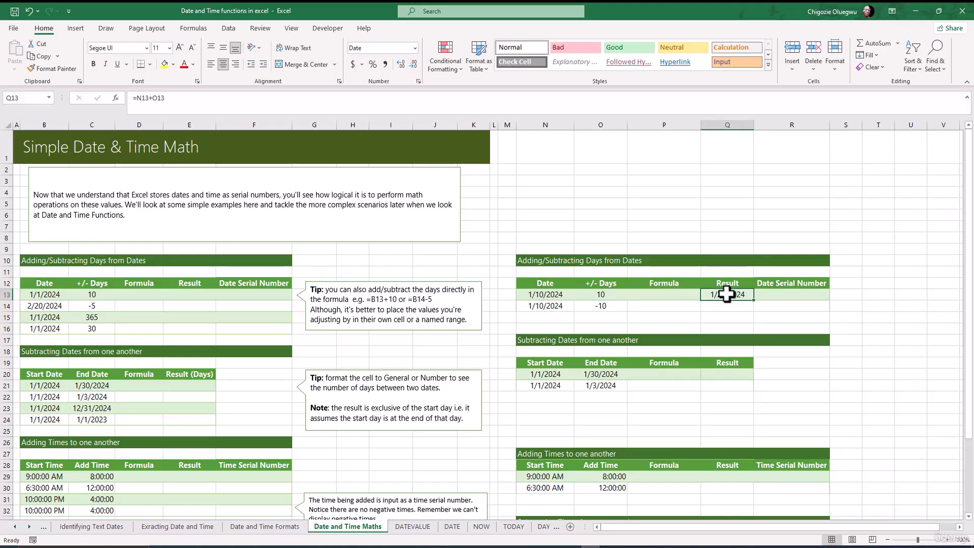
Step: Enter the formula =N14+O14 in Q14 to apply the negative days in O14 to the date in N14
click(539, 305)
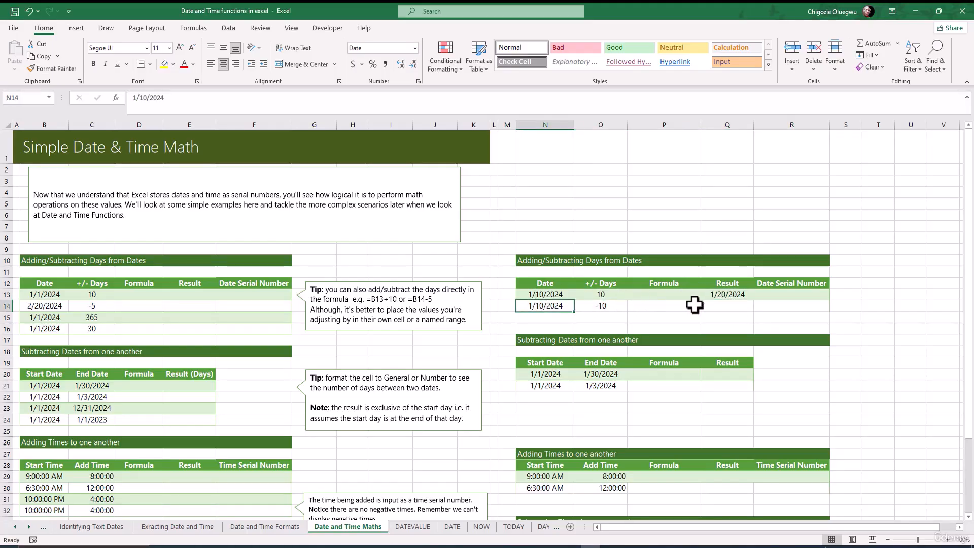
click(716, 307)
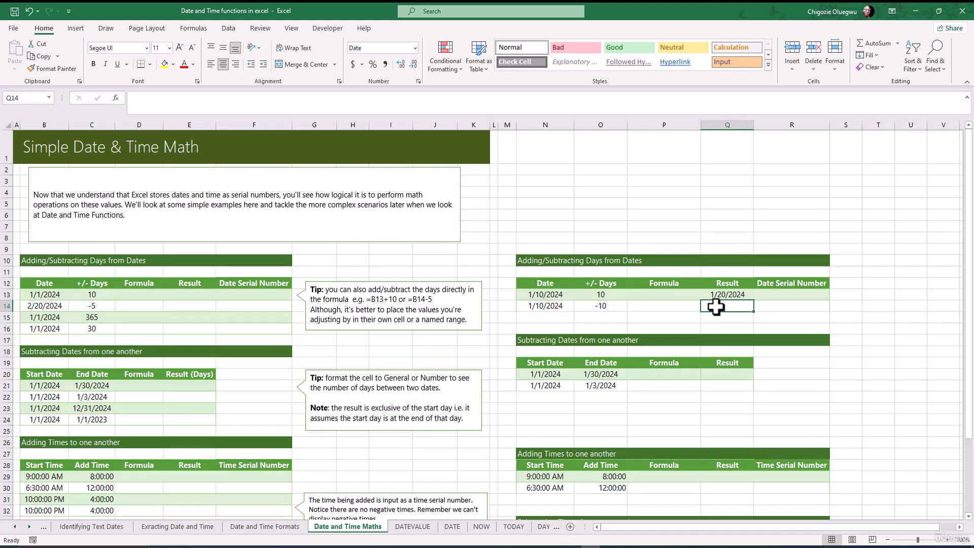
text(=)
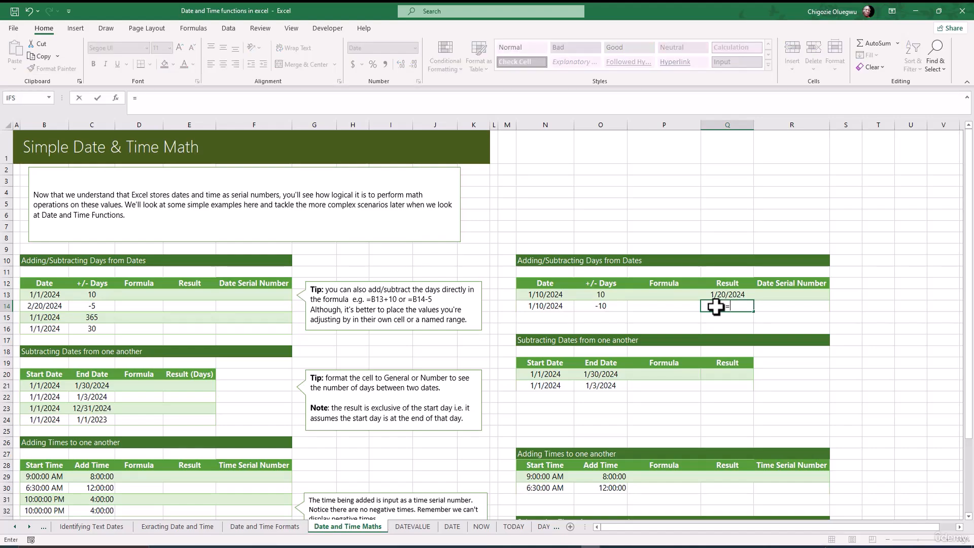
click(530, 309)
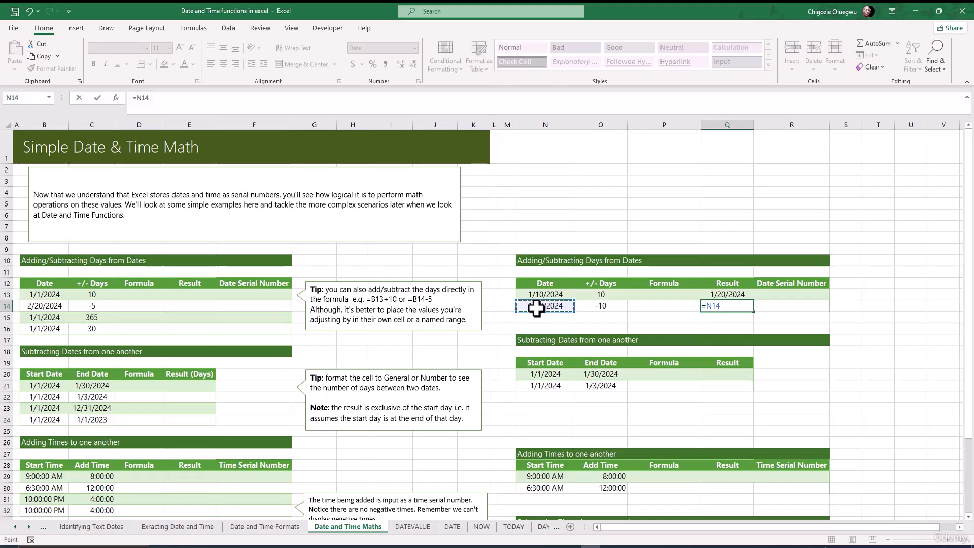
text(+)
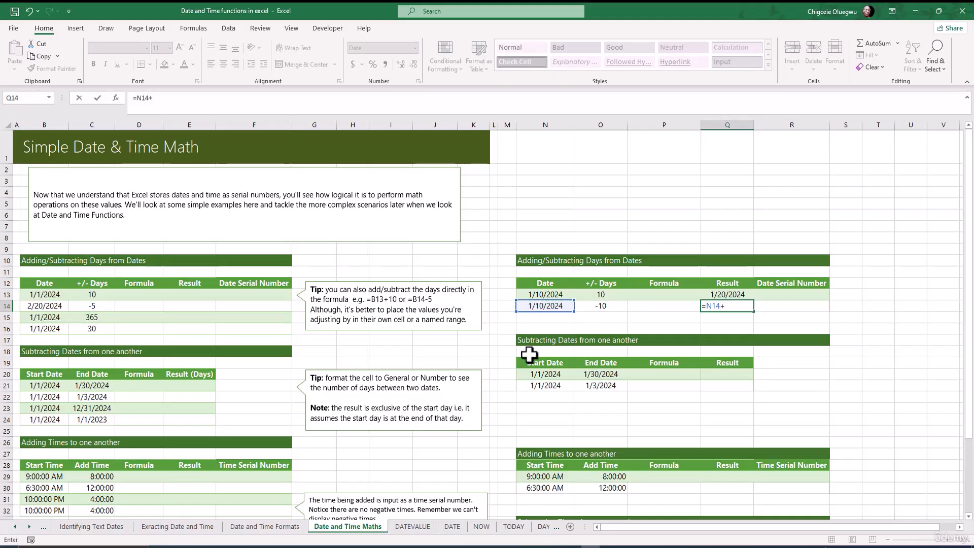
click(599, 309)
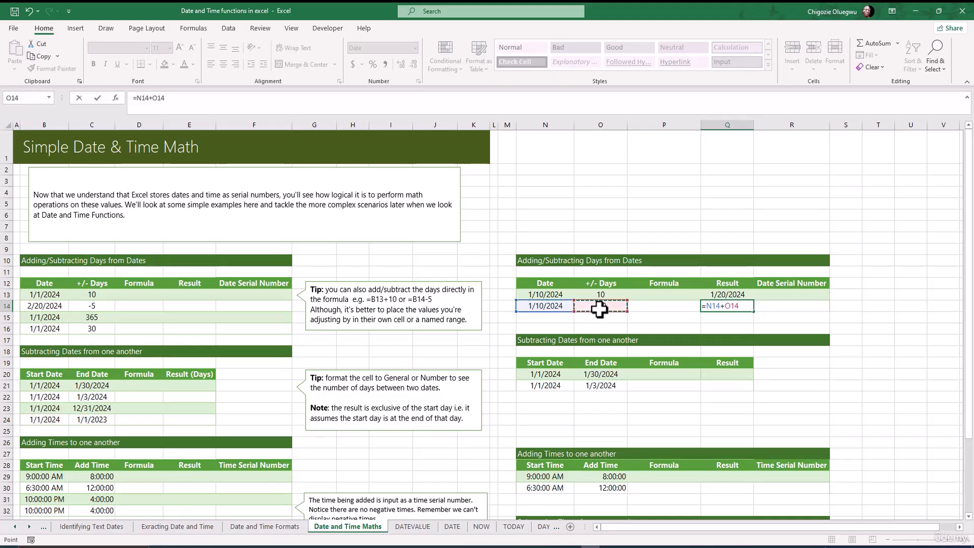
key(Return)
click(553, 309)
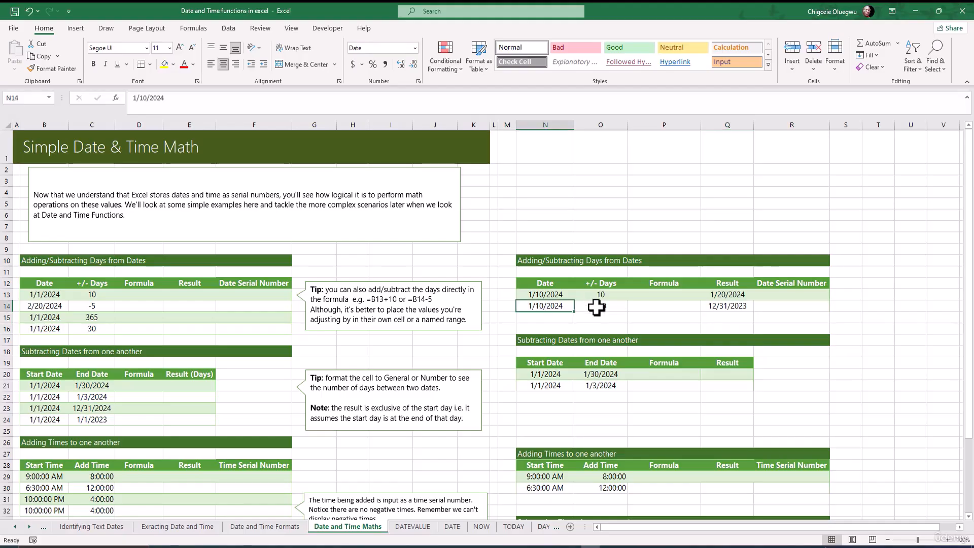
Step: Compare the resulting date in Q14 with the start date in N14 and the negative days in O14
click(597, 308)
click(546, 309)
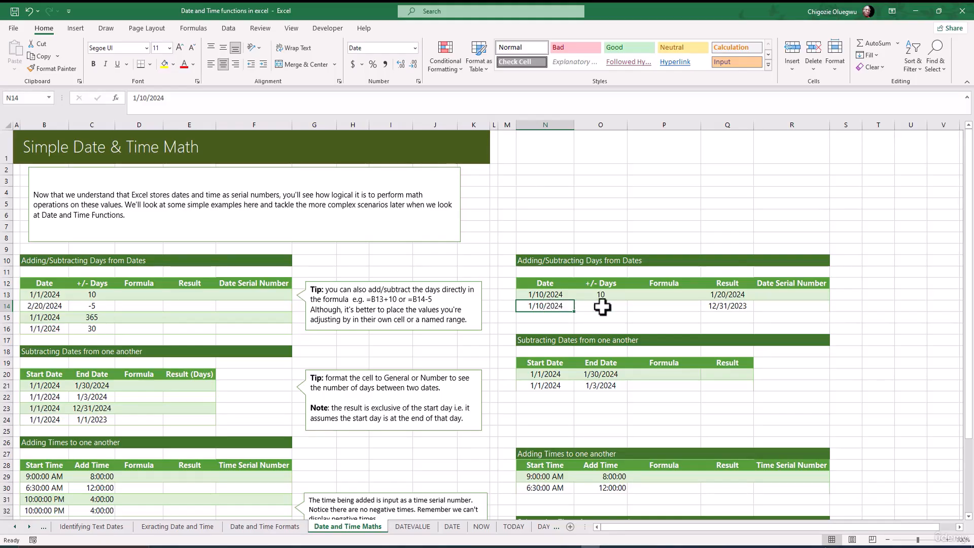
click(726, 305)
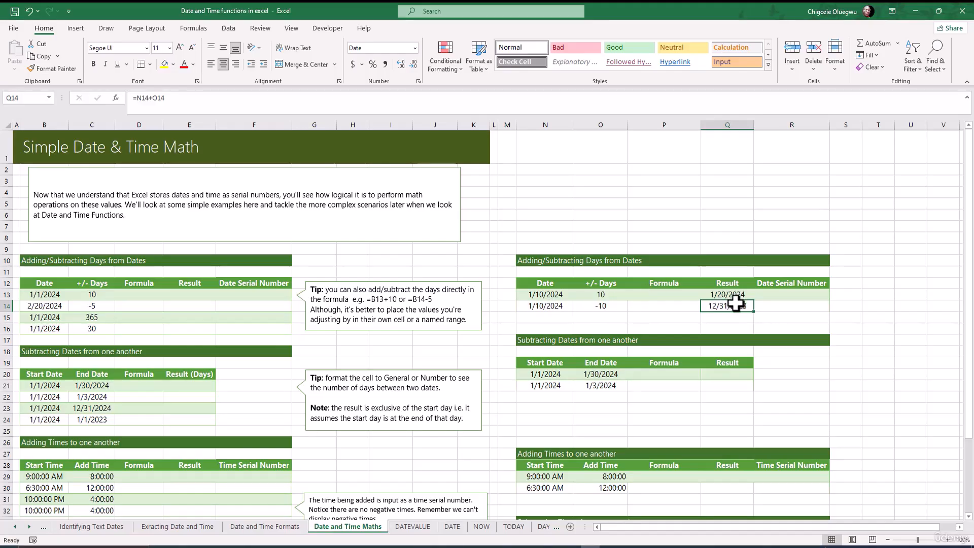
Step: Show the formula behind Q13 as text in P13 with =FORMULATEXT(Q13) and fill it down to P14
click(656, 305)
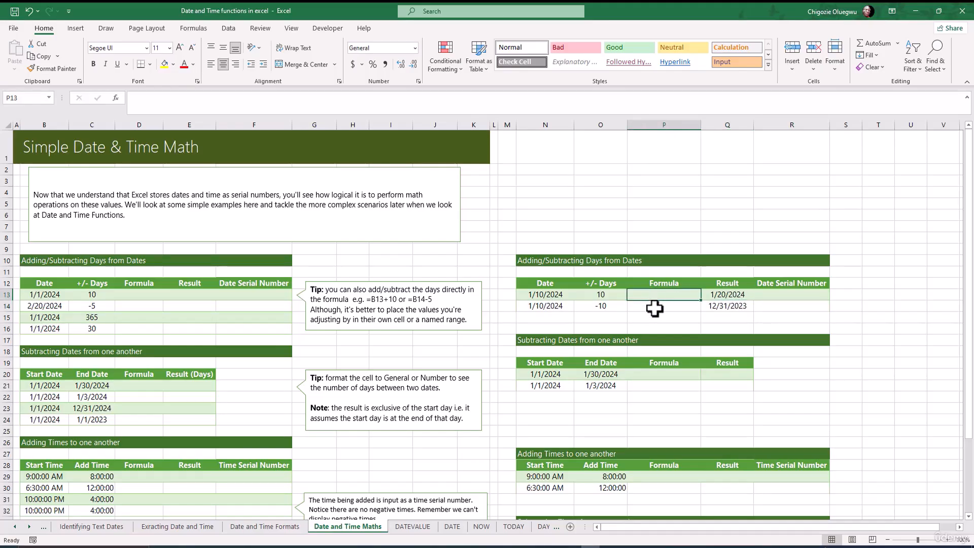
click(660, 293)
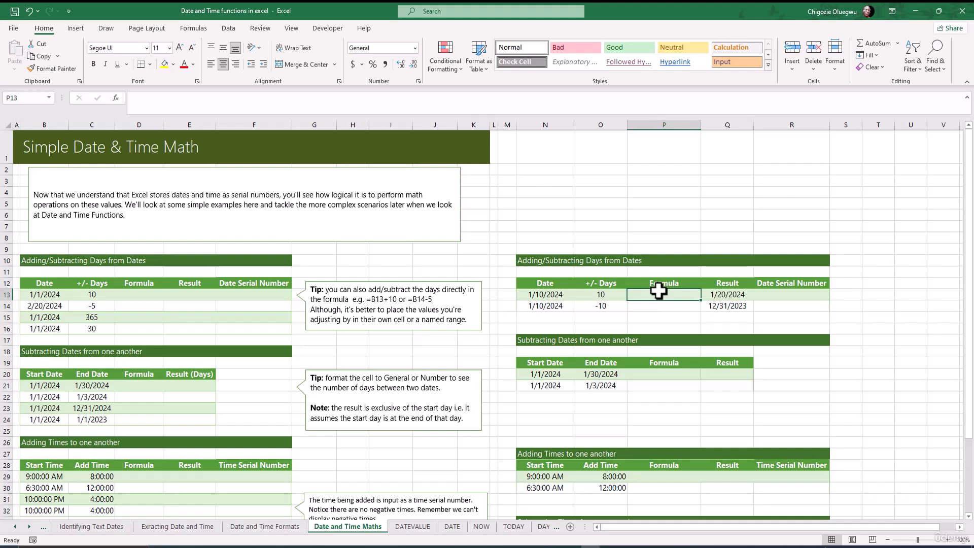
text(=)
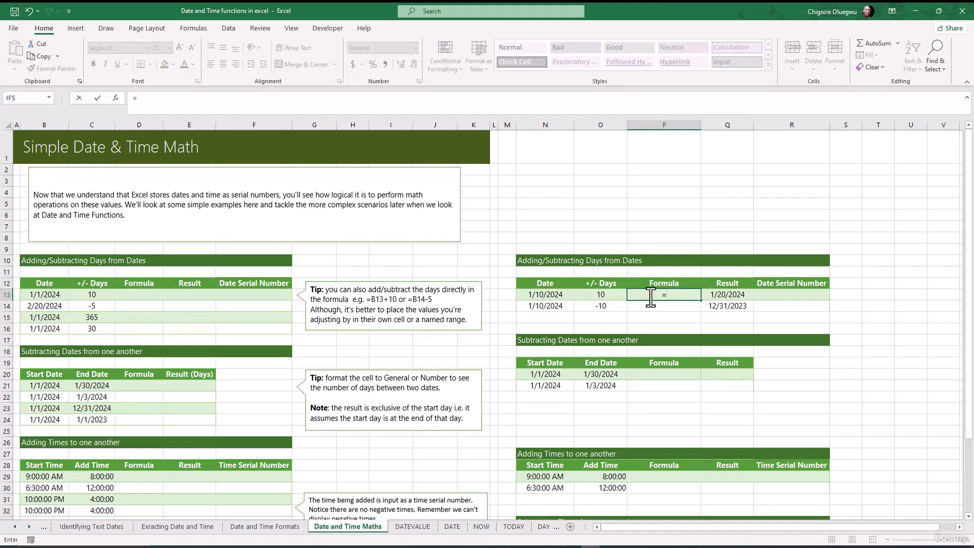
text(Fo)
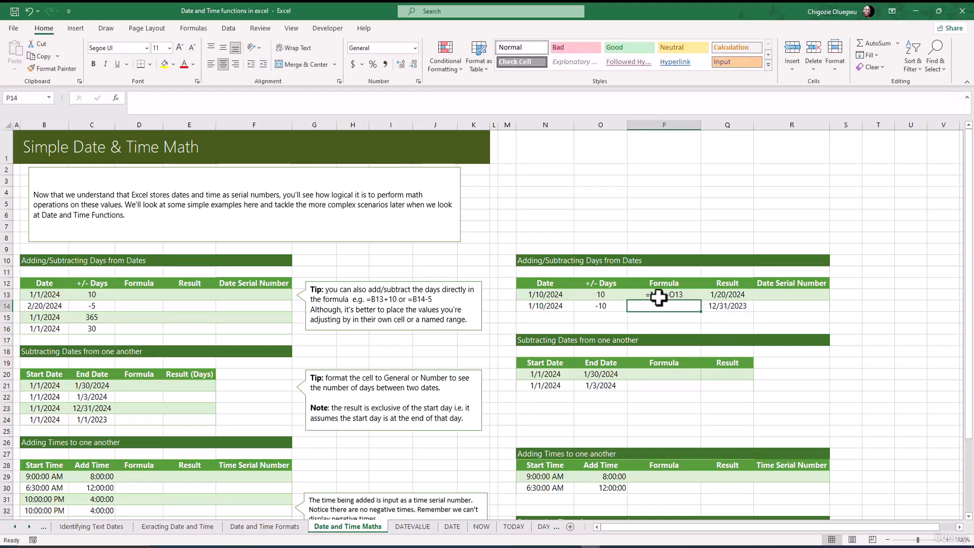
click(659, 297)
double_click(700, 299)
click(659, 308)
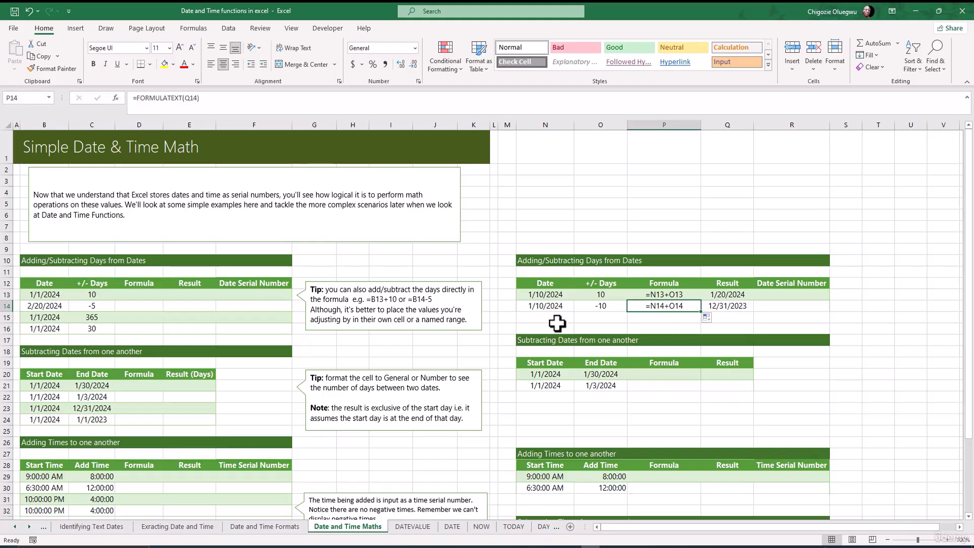
click(621, 304)
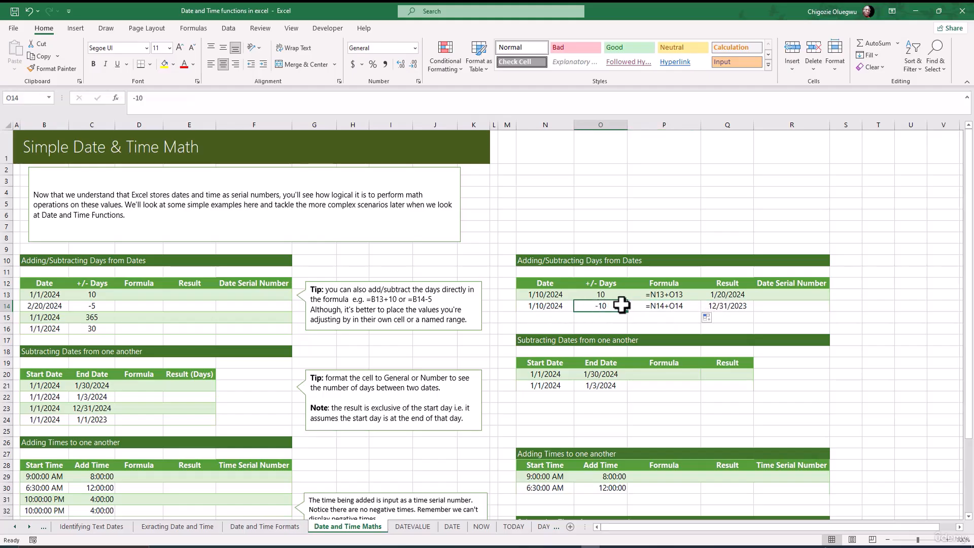
click(541, 306)
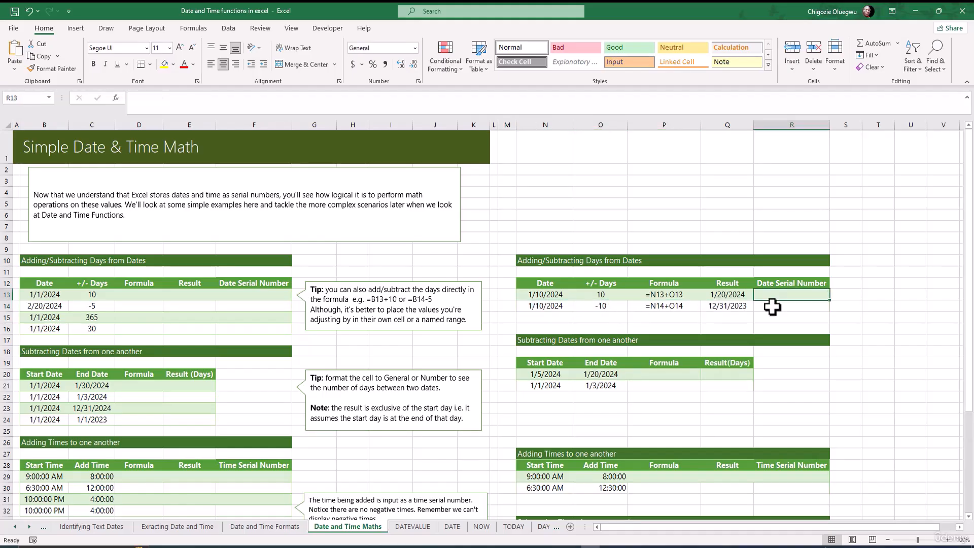
Step: Enter =Q13 in R13 and set its number format to General to show the date serial number
click(775, 294)
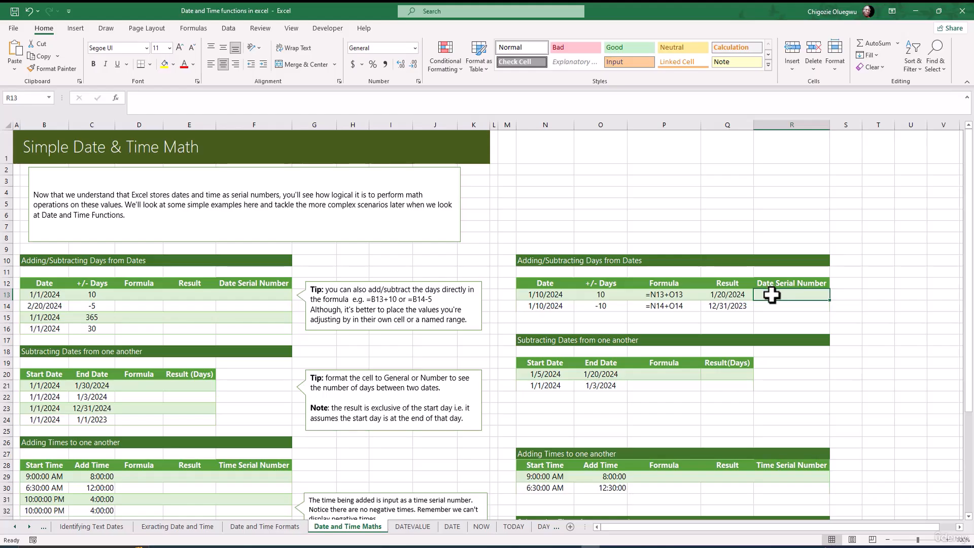
text(=)
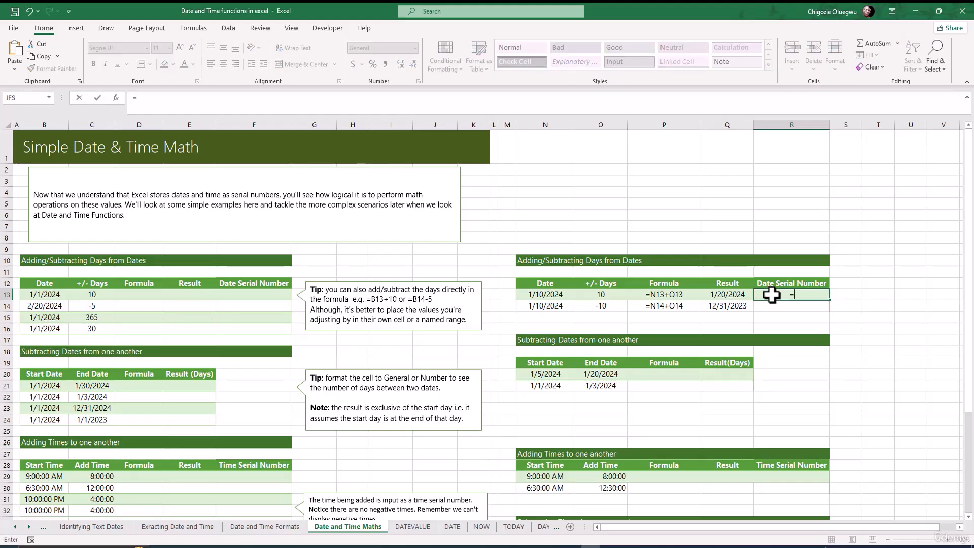
click(730, 295)
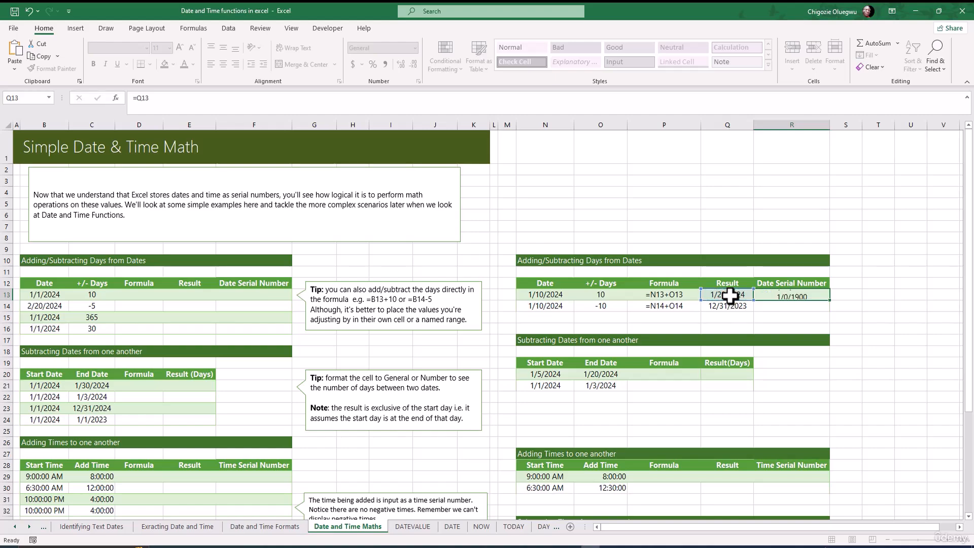
key(Return)
click(782, 296)
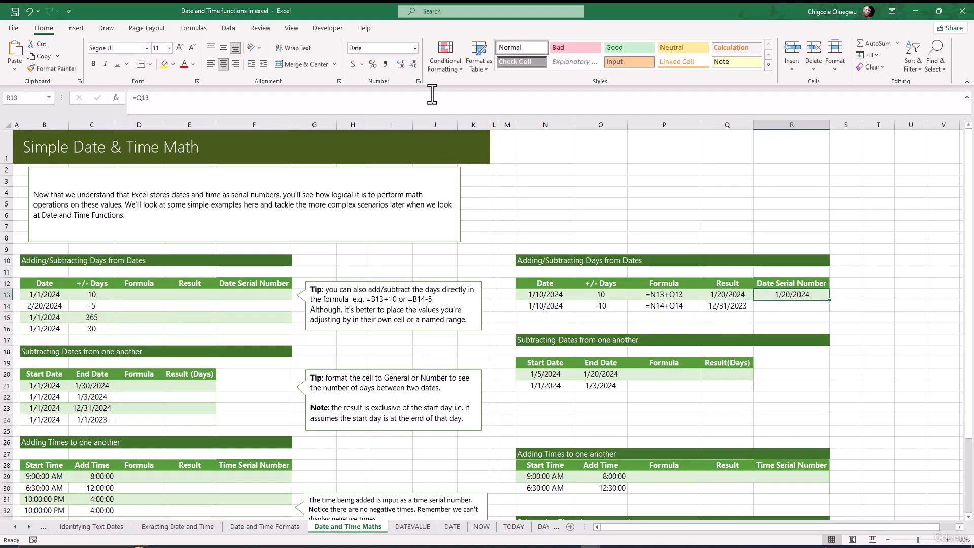
click(414, 48)
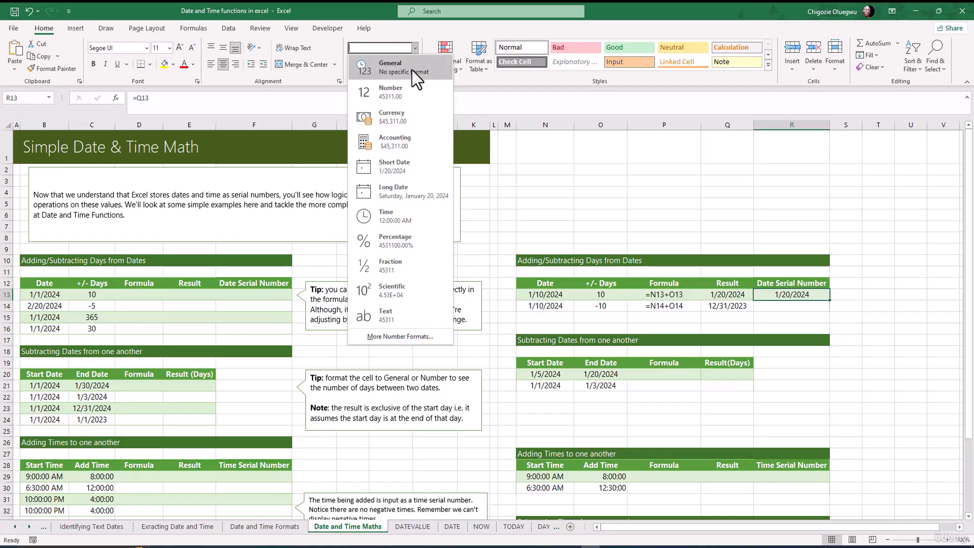
click(412, 70)
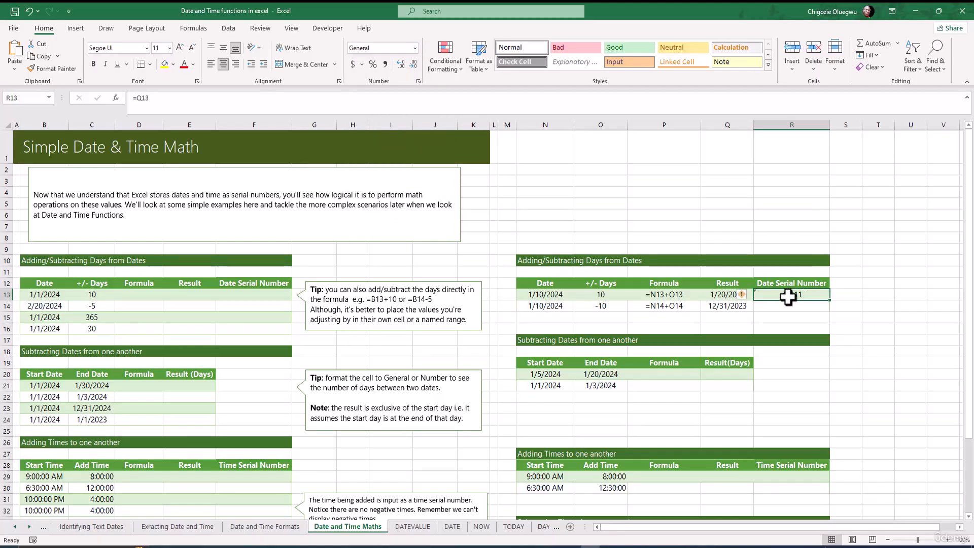
Step: Fill the date serial number formula from R13 down to R14
click(772, 304)
click(792, 293)
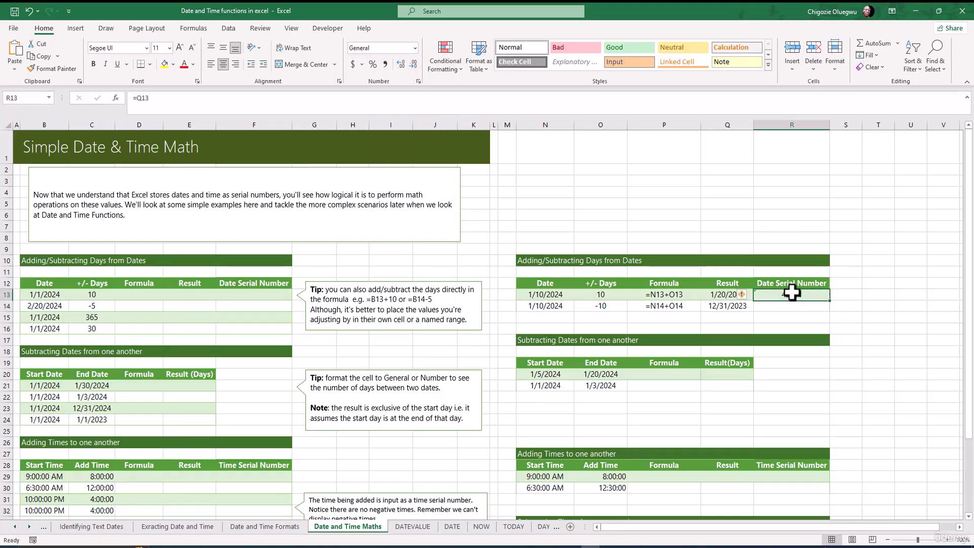
click(784, 305)
click(818, 295)
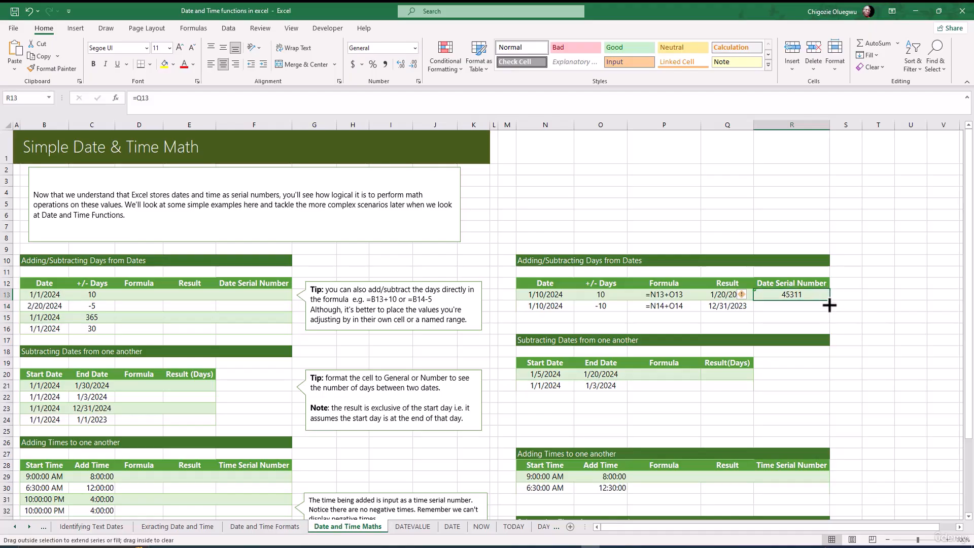
drag(829, 301, 829, 310)
click(836, 318)
click(858, 355)
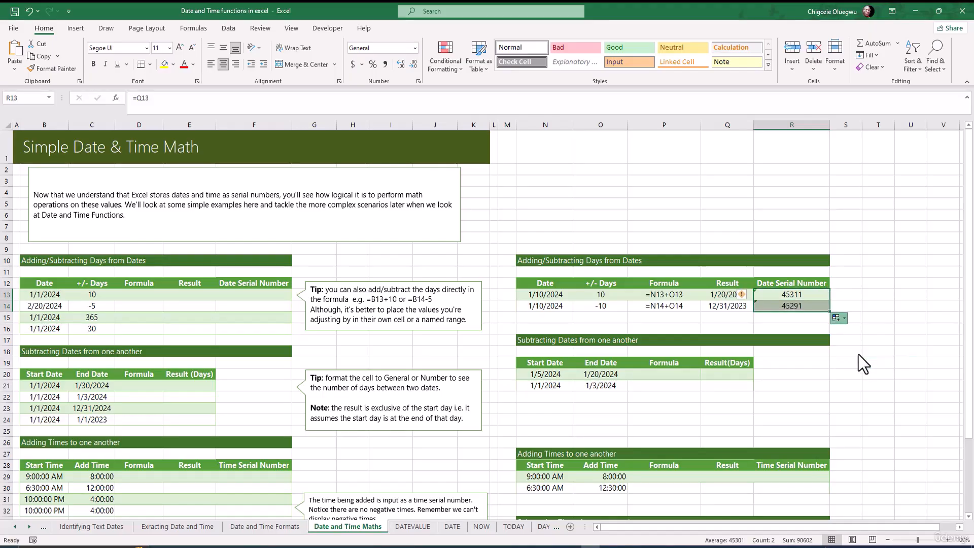
Step: Compare the serial numbers in R13 and R14 with the resulting dates in Q13 and Q14
click(782, 307)
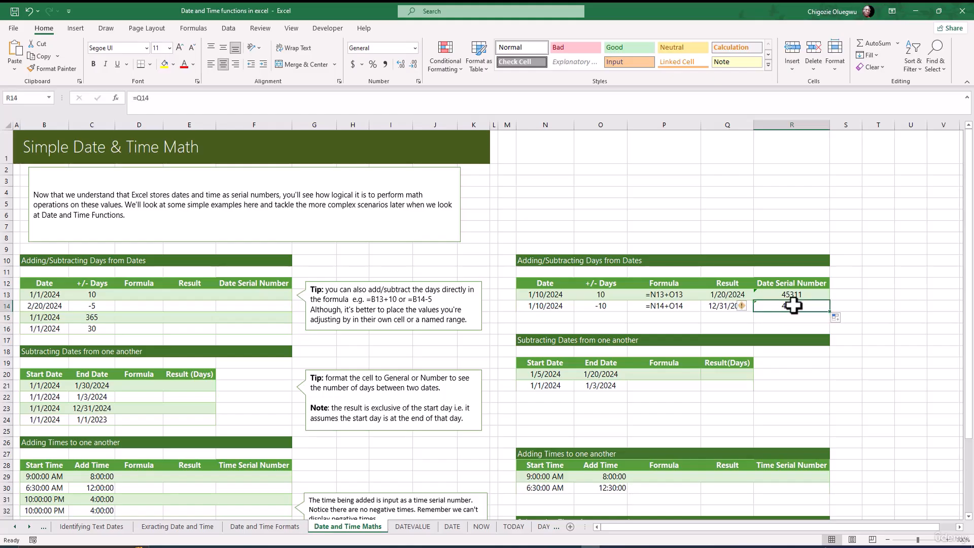
click(793, 294)
click(723, 297)
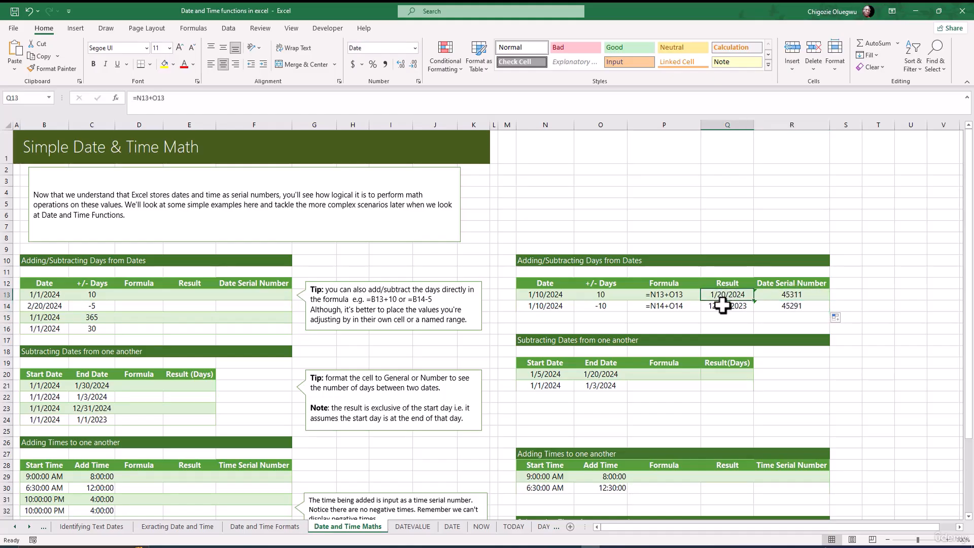
click(722, 306)
Step: Examine the start date in N20 and end date in O20 under Subtracting Dates from one another
click(660, 340)
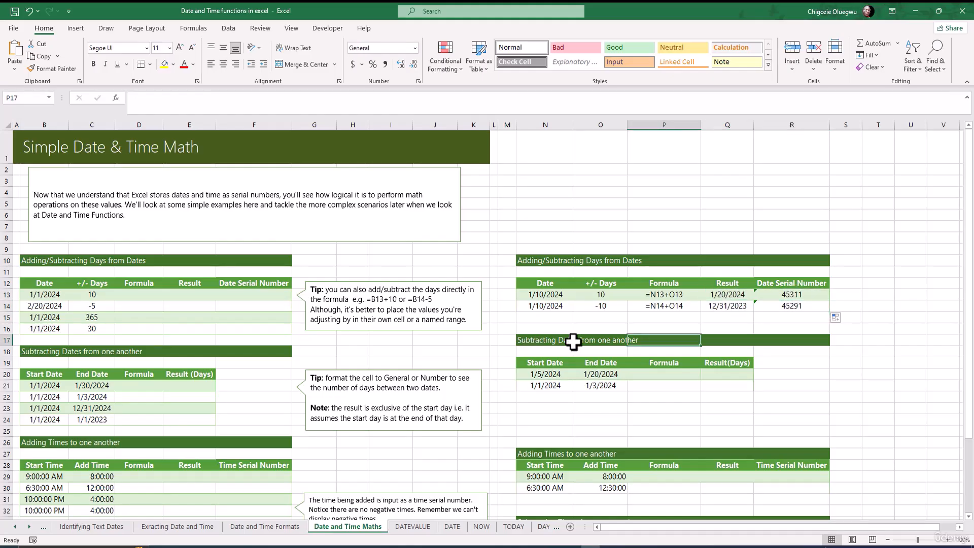
click(547, 374)
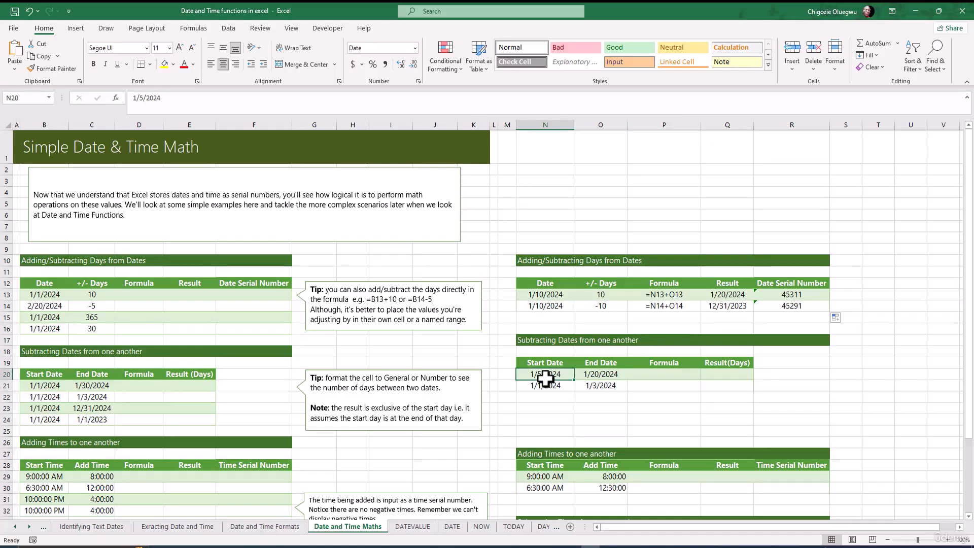
click(601, 374)
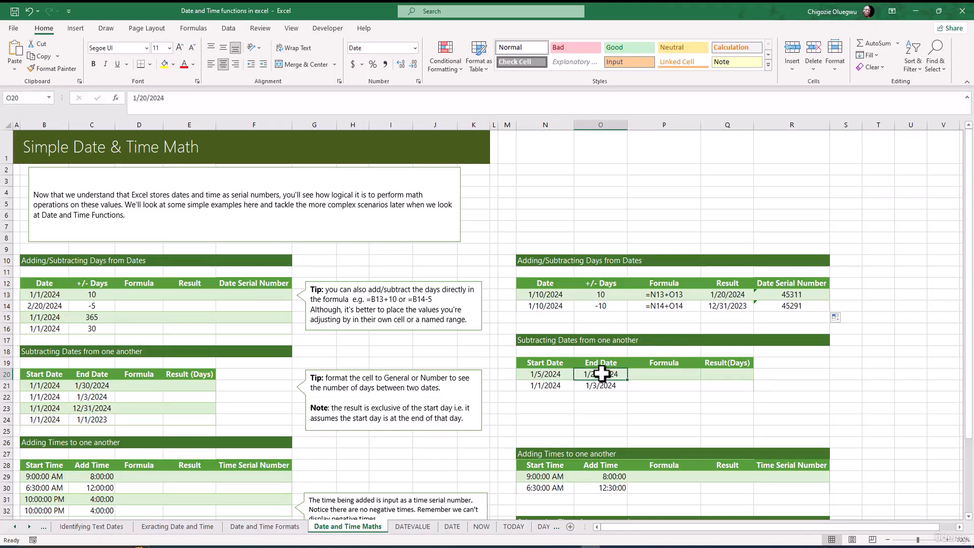
click(543, 374)
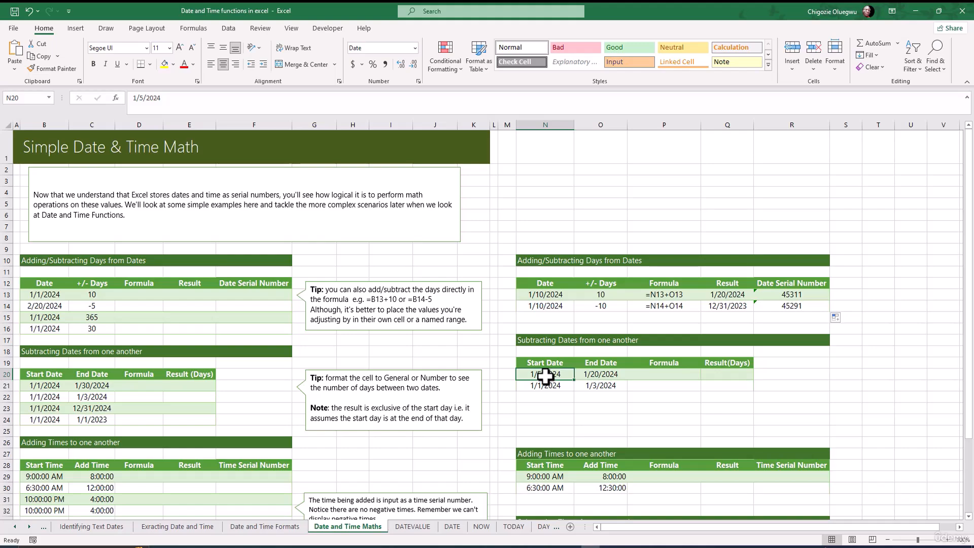
click(609, 378)
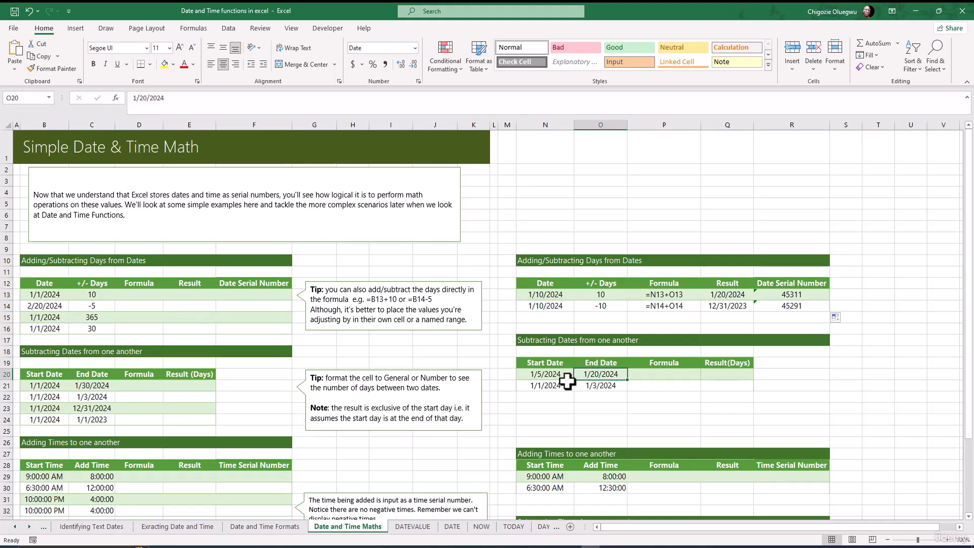
click(728, 375)
click(602, 375)
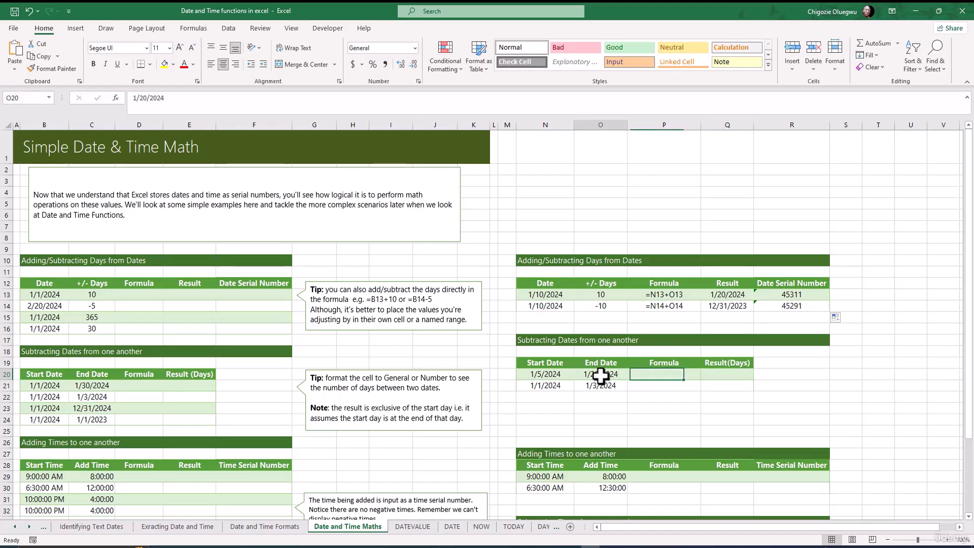
click(542, 376)
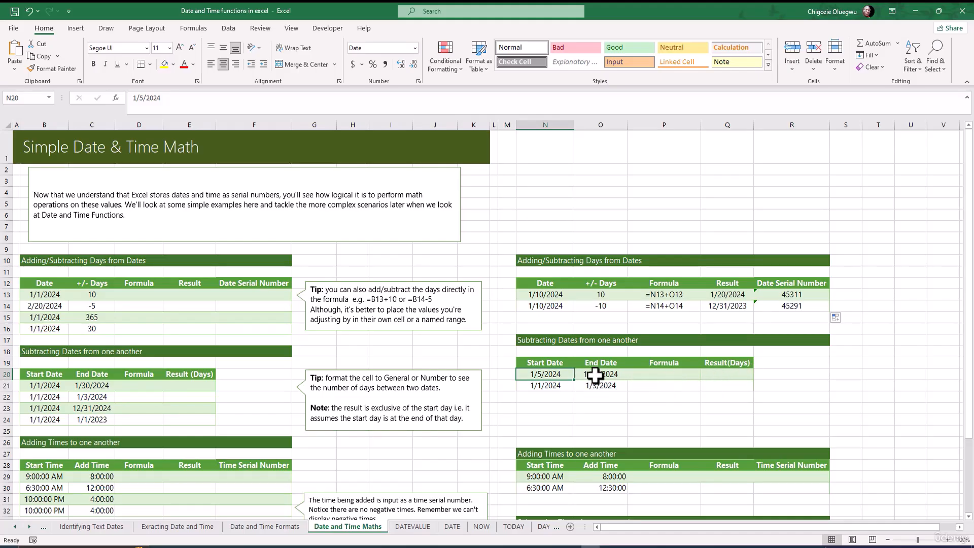
Step: Enter the formula =O20-N20 in Q20 to calculate the days between the start and end dates
click(727, 374)
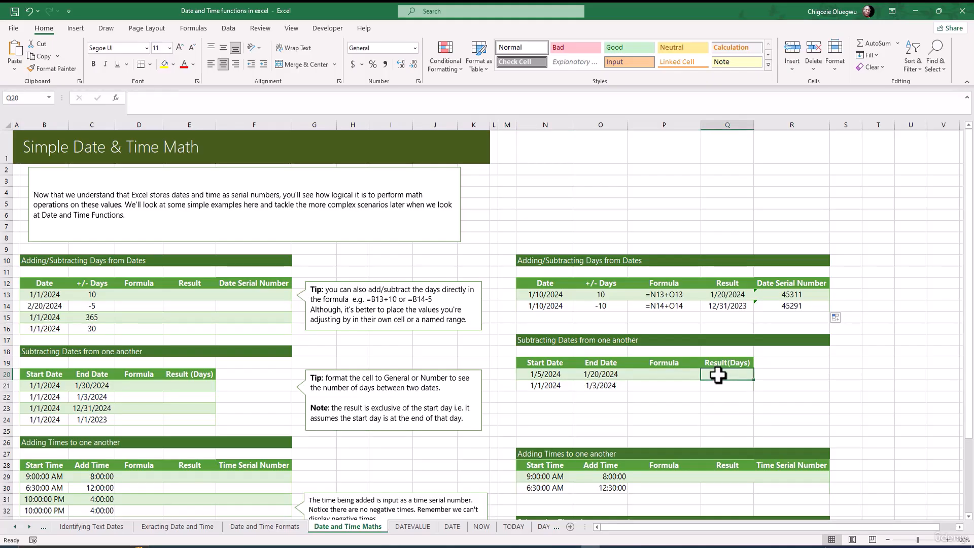
text(=)
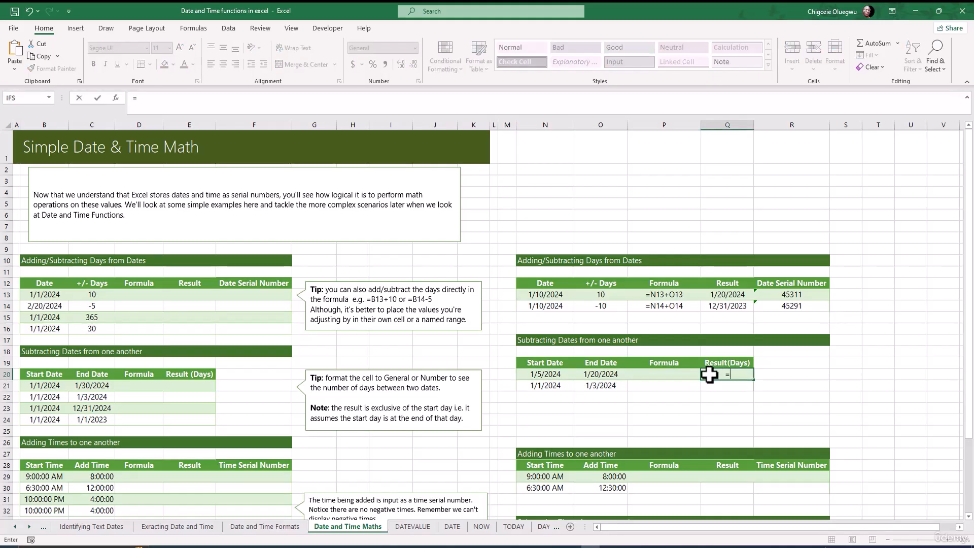
click(611, 376)
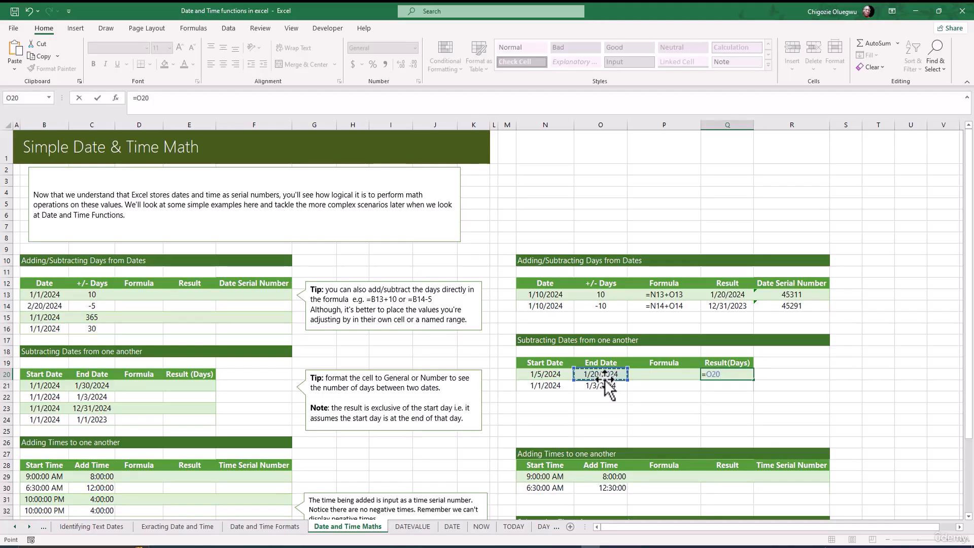
text(-)
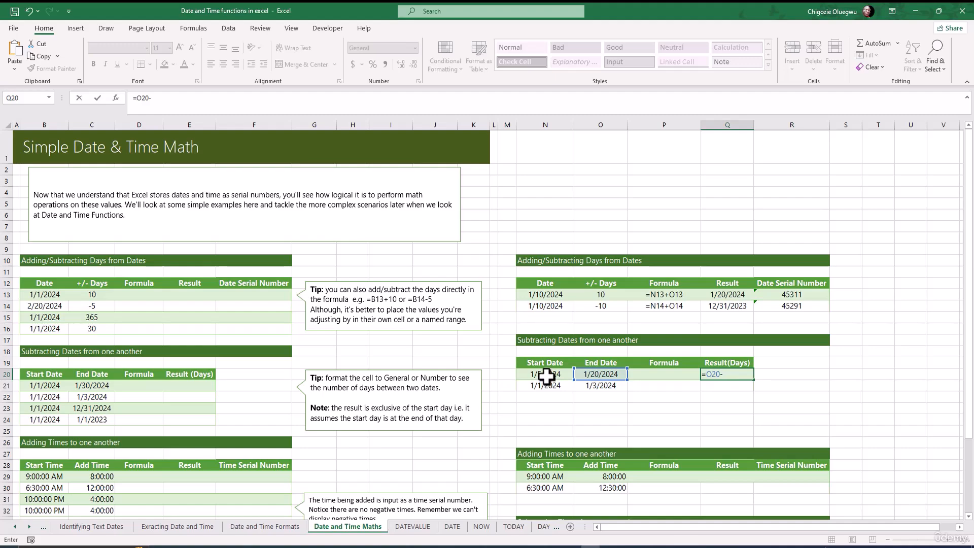
click(545, 375)
key(Return)
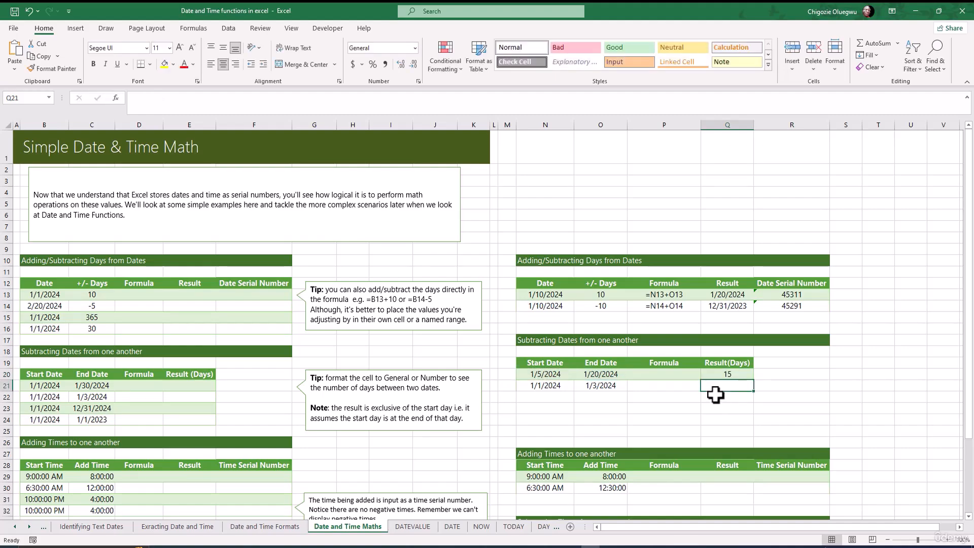
Step: Compare the day difference in Q20 with the end date in O20 and the start date in N20
click(729, 375)
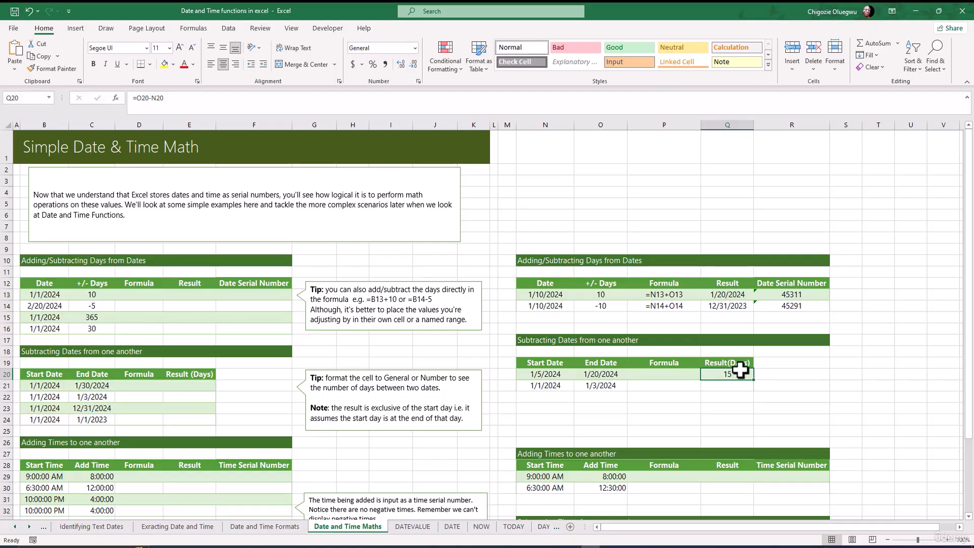
click(598, 375)
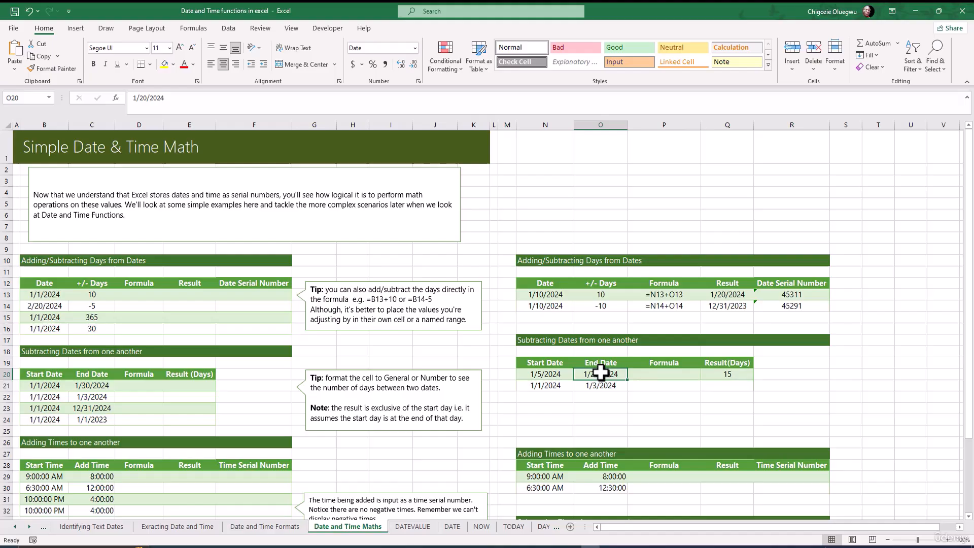
click(533, 376)
click(728, 374)
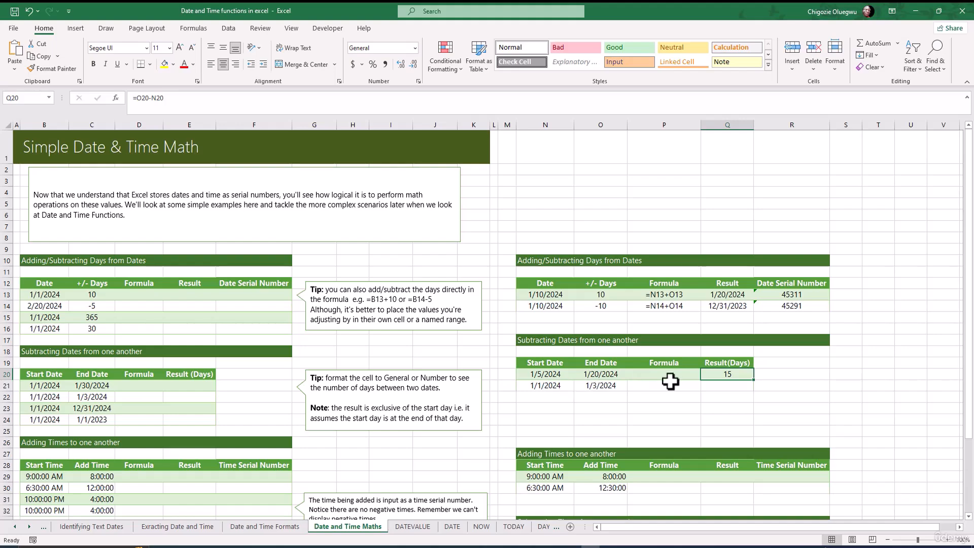
Step: Fill the day-difference formula from Q20 down to Q21 using the Fill Without Formatting option
click(593, 392)
click(726, 376)
drag(753, 379, 761, 402)
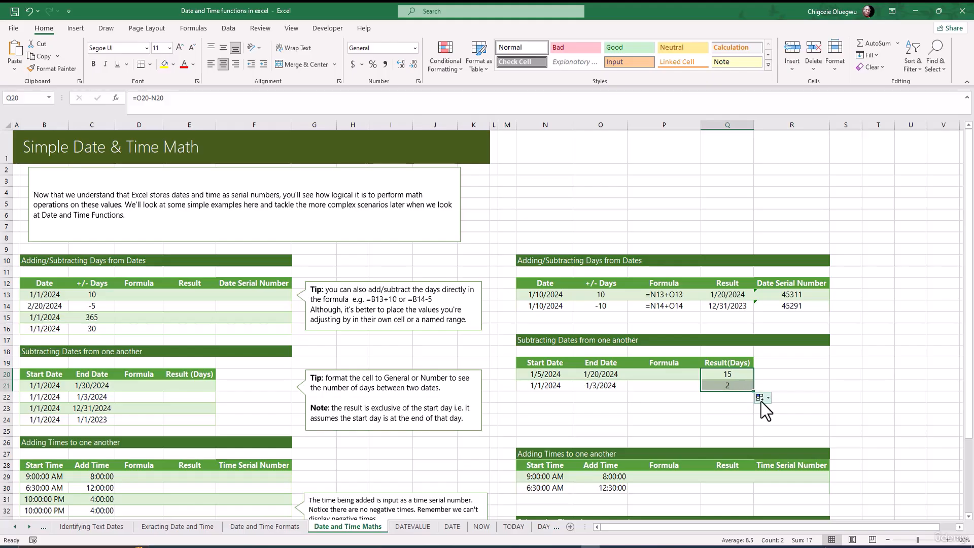
click(761, 401)
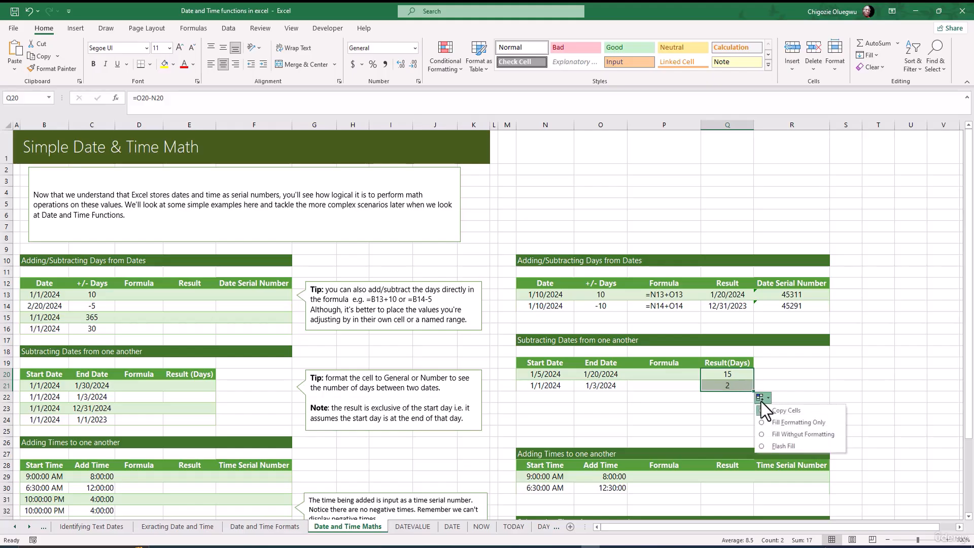
click(784, 434)
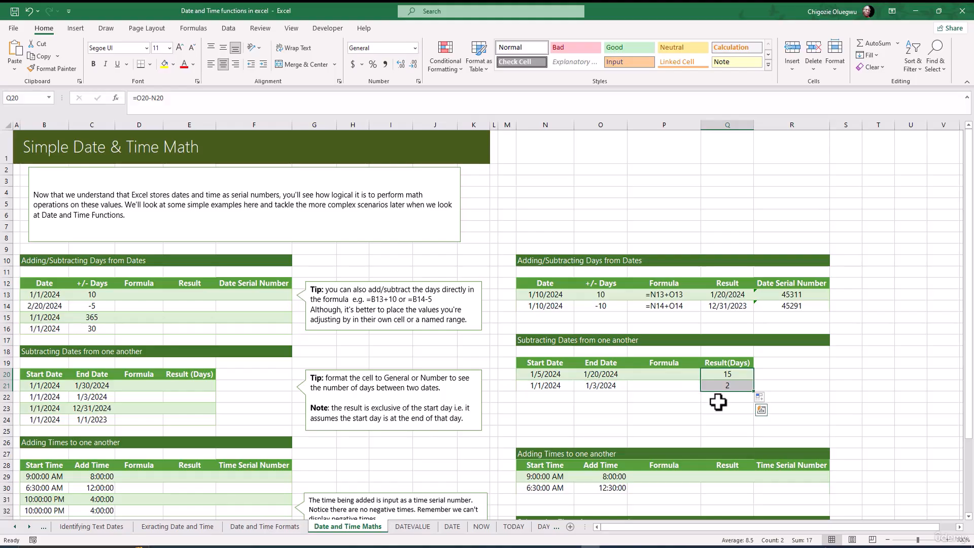
Step: Compare the day difference in Q21 with the start date in N21 and the end date in O21
click(727, 388)
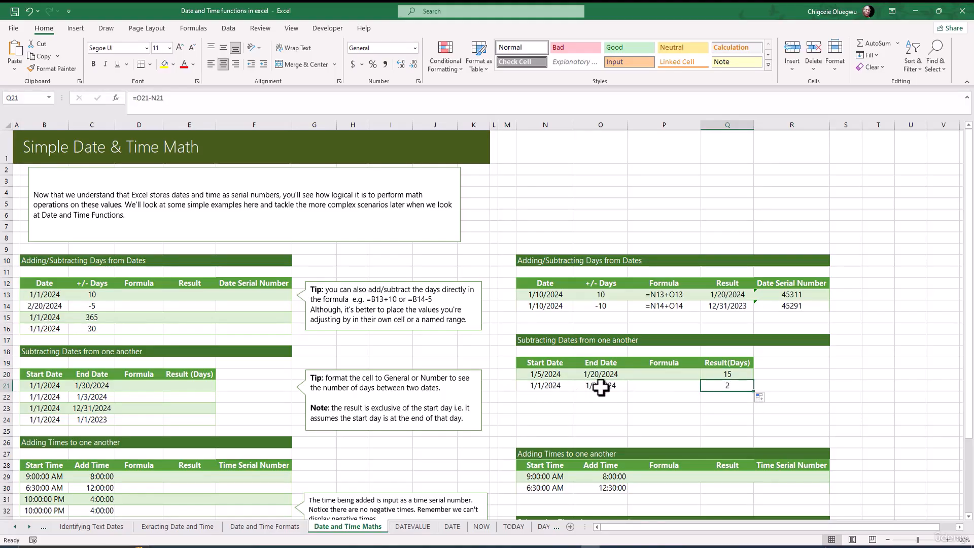
click(590, 390)
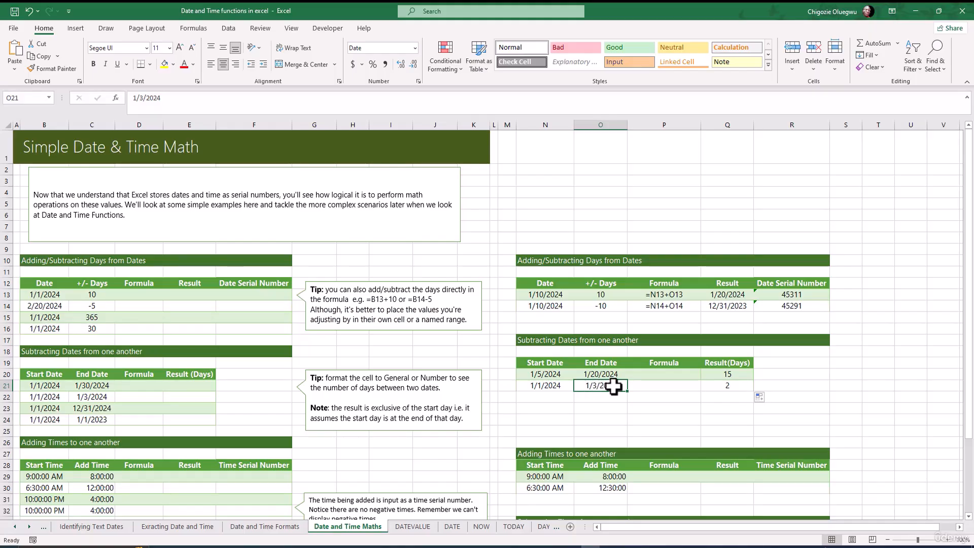
click(540, 389)
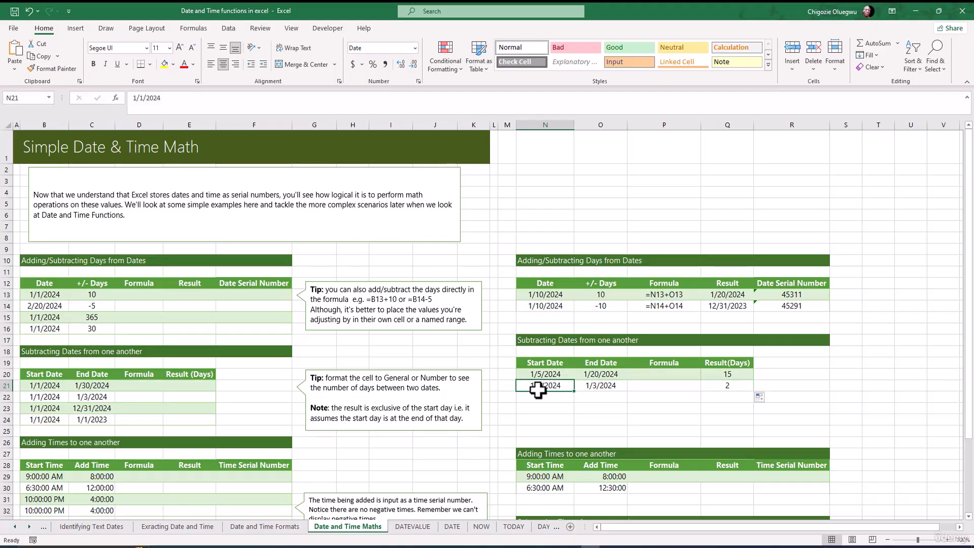
click(599, 387)
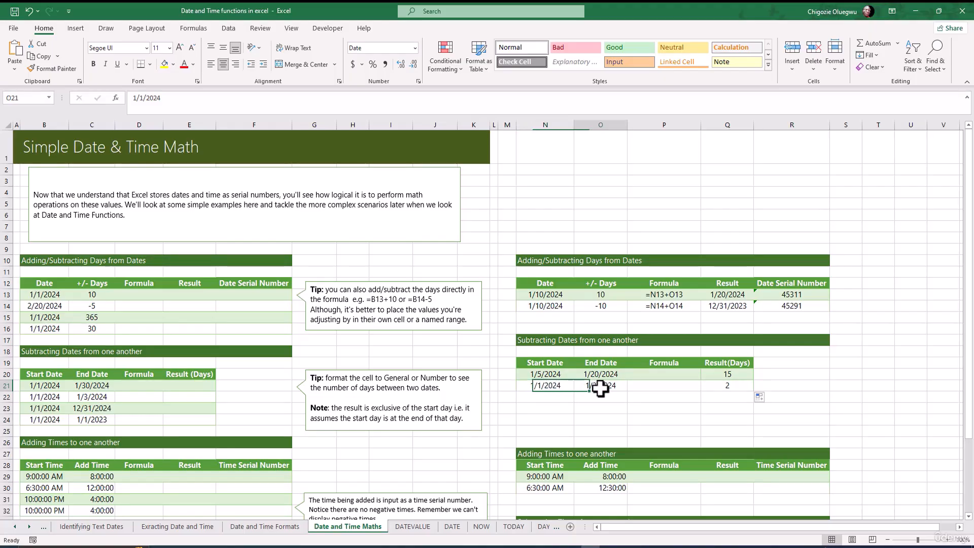
click(721, 385)
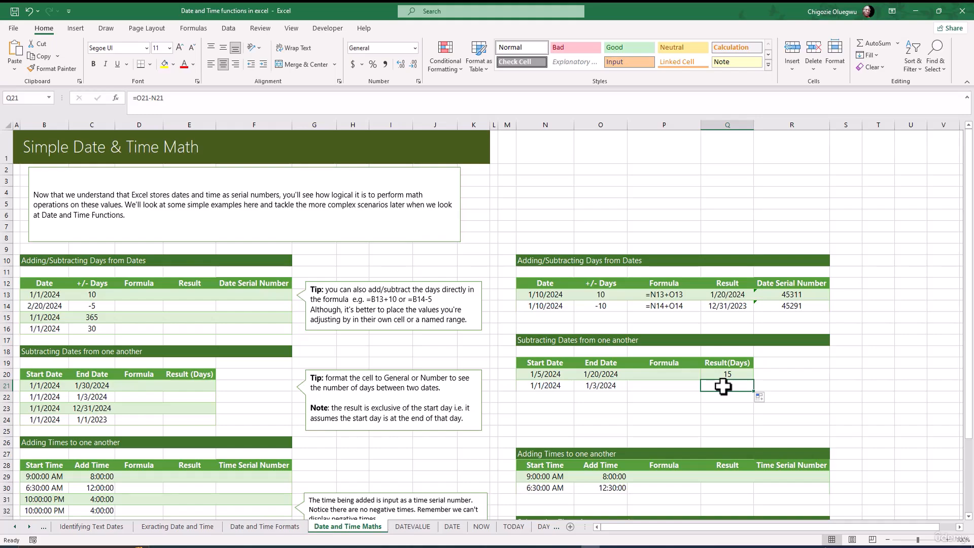
click(598, 386)
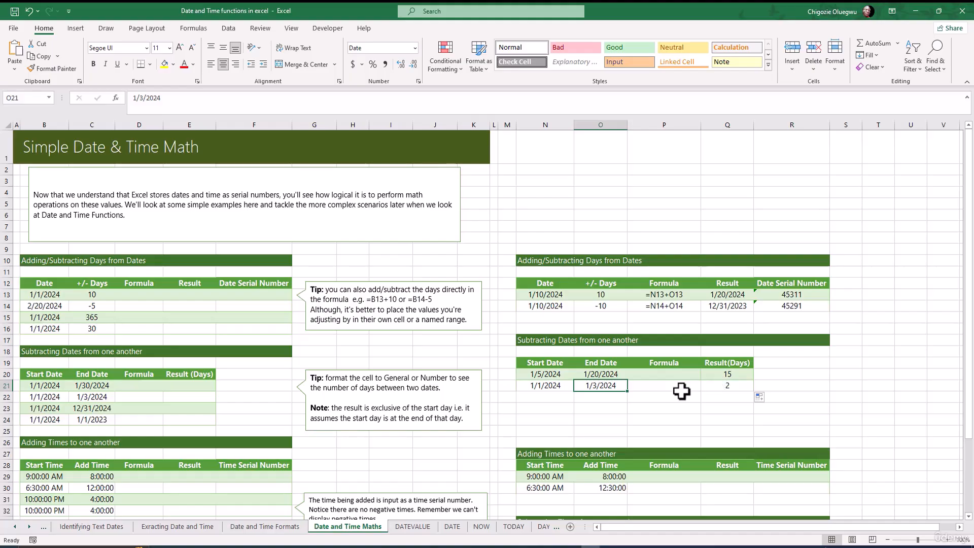
click(547, 389)
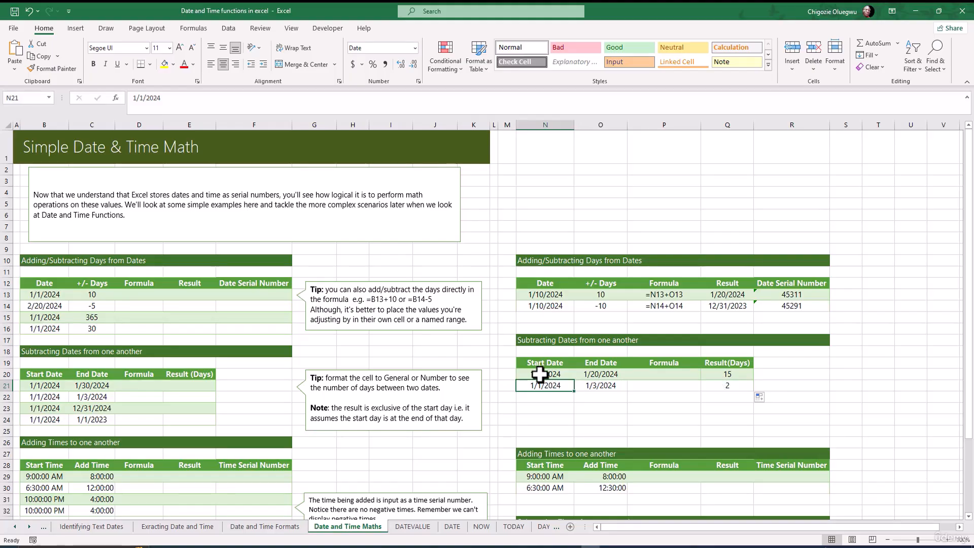
click(596, 389)
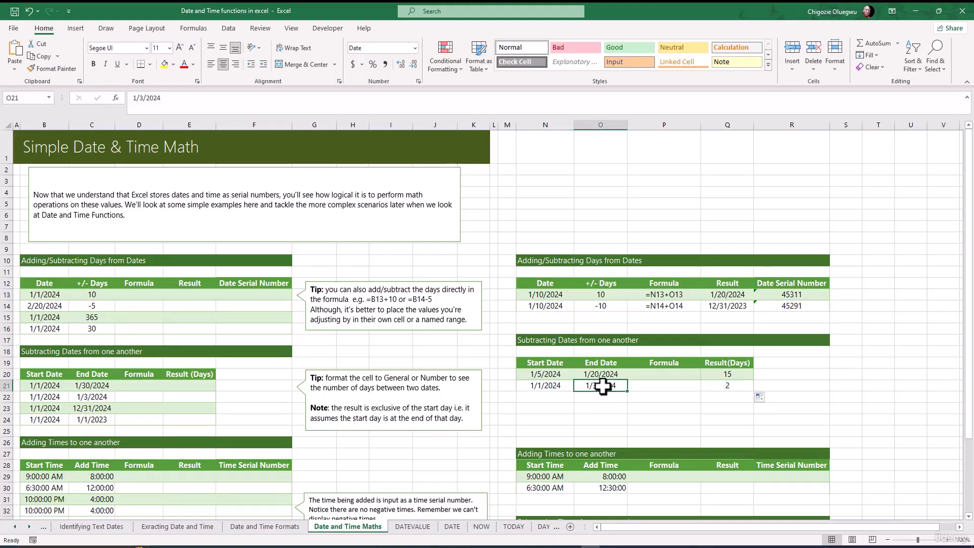
click(721, 385)
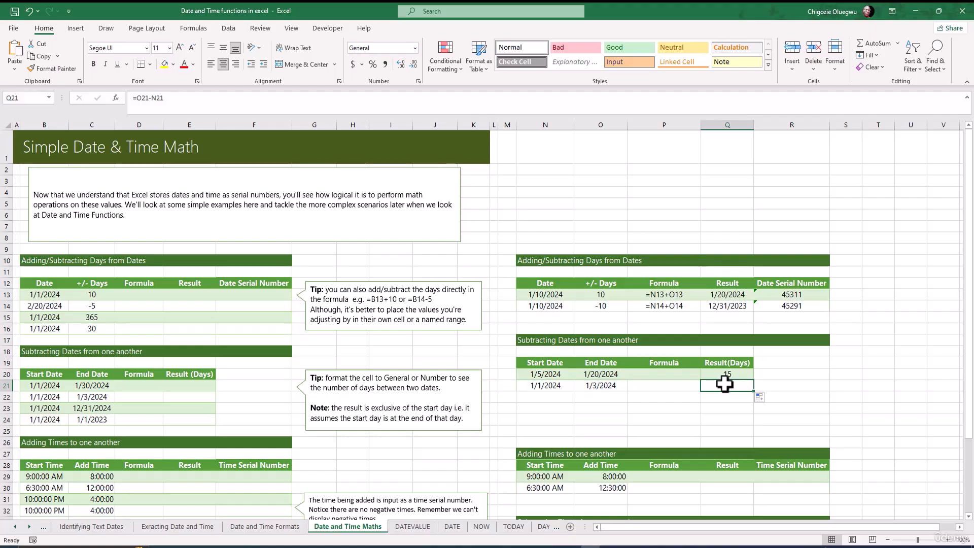
Step: Change the start date in N21 to 1/10/2024 so it falls after the end date in O21
click(547, 386)
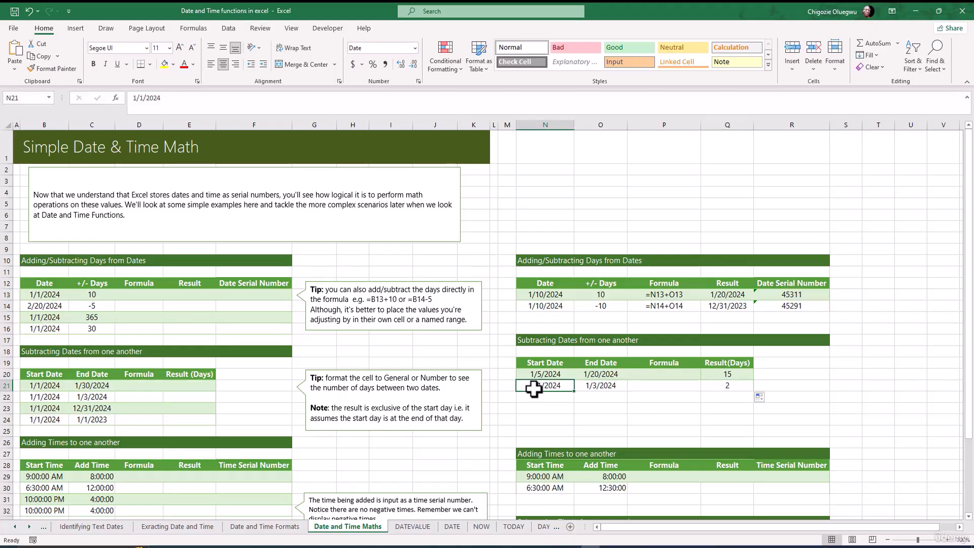
double_click(543, 386)
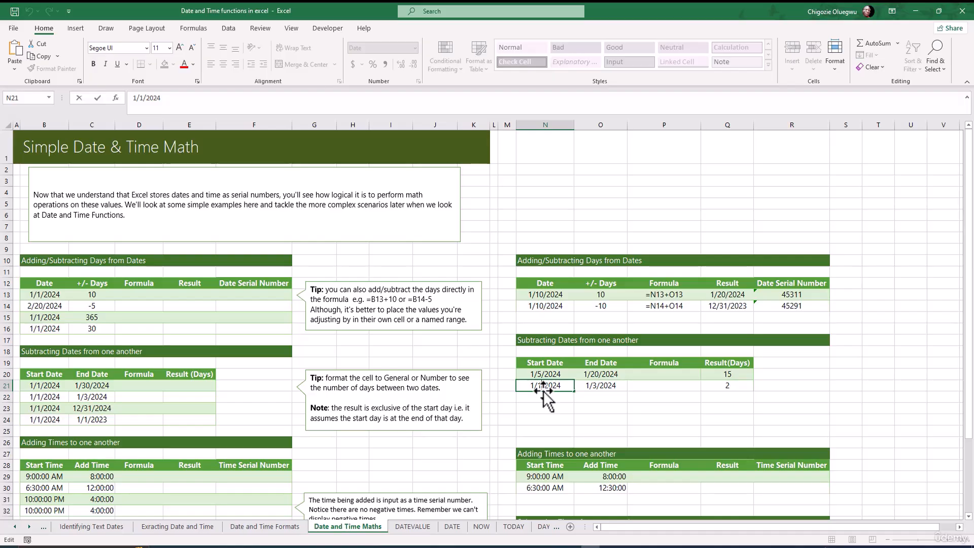
text(10)
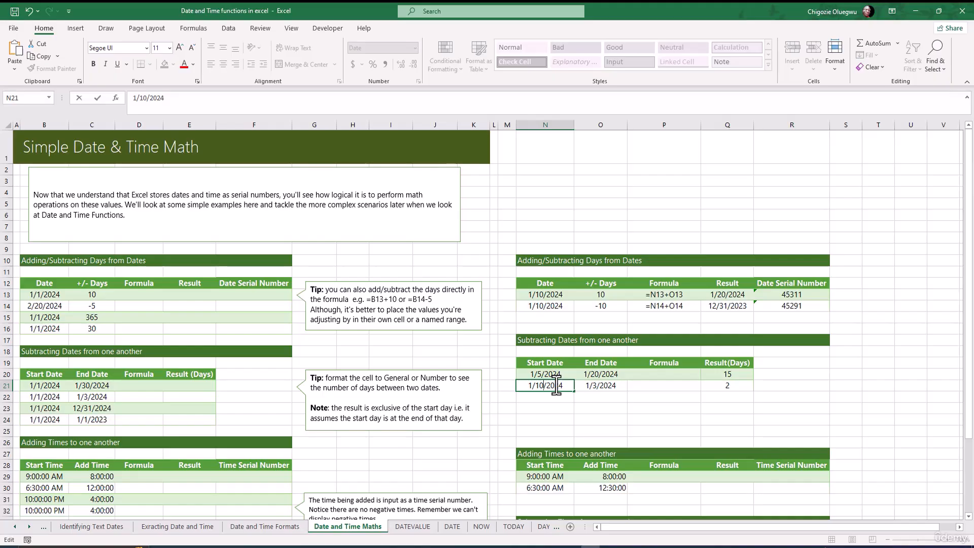
key(Return)
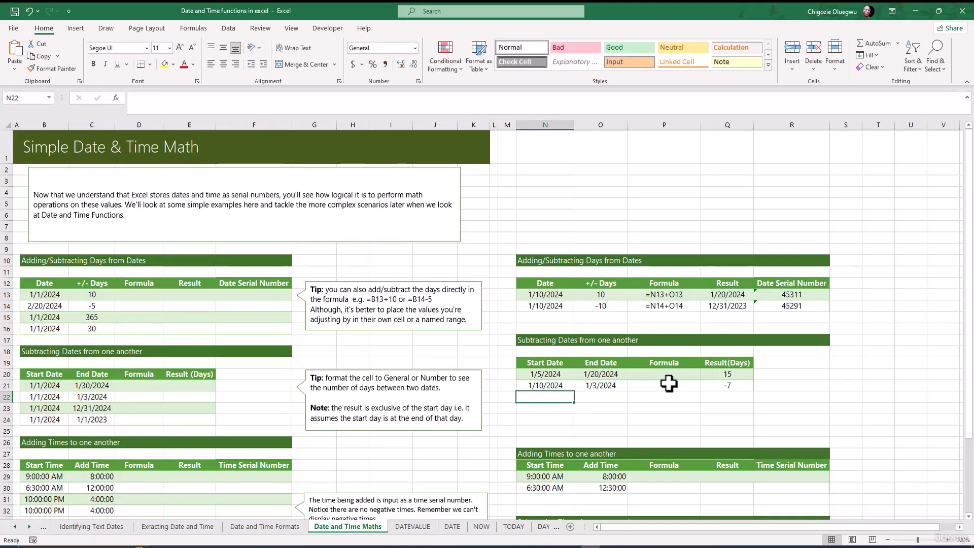
Step: Examine how the recalculated difference in Q21 relates to the new start date in N21 and the end date in O21
click(734, 387)
click(545, 384)
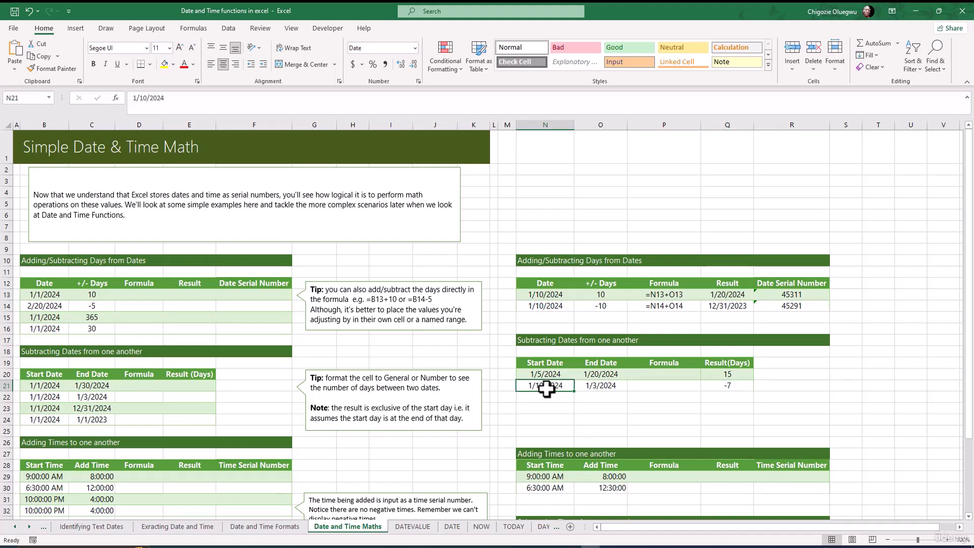
click(605, 390)
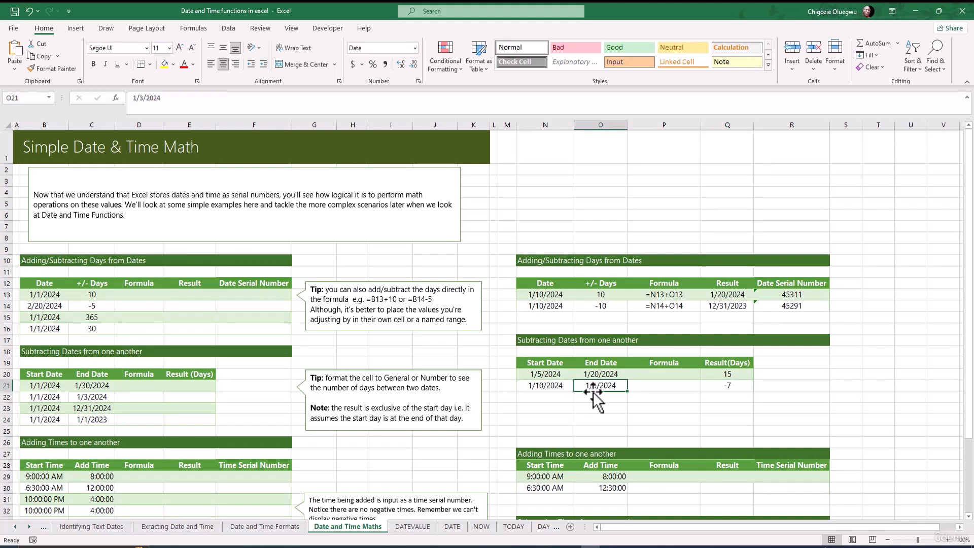
click(739, 387)
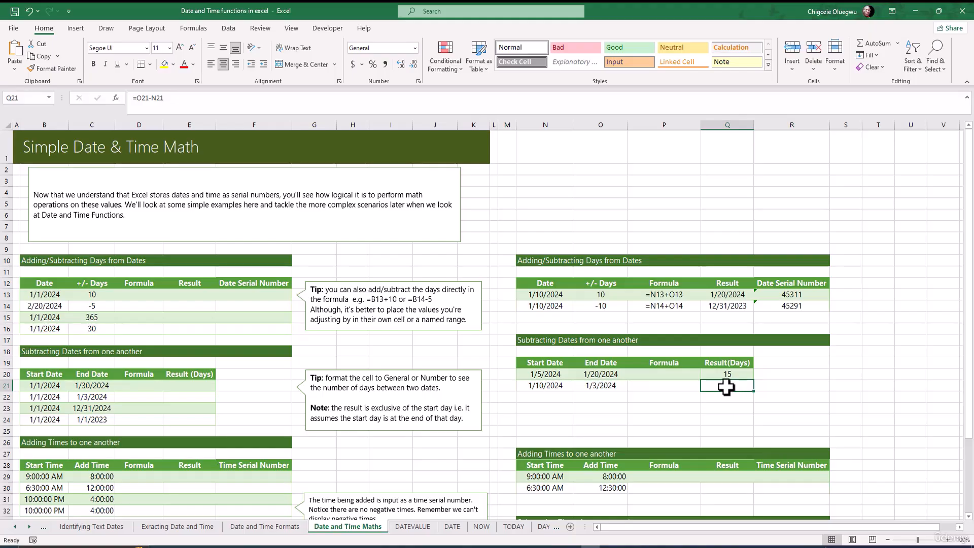
click(546, 385)
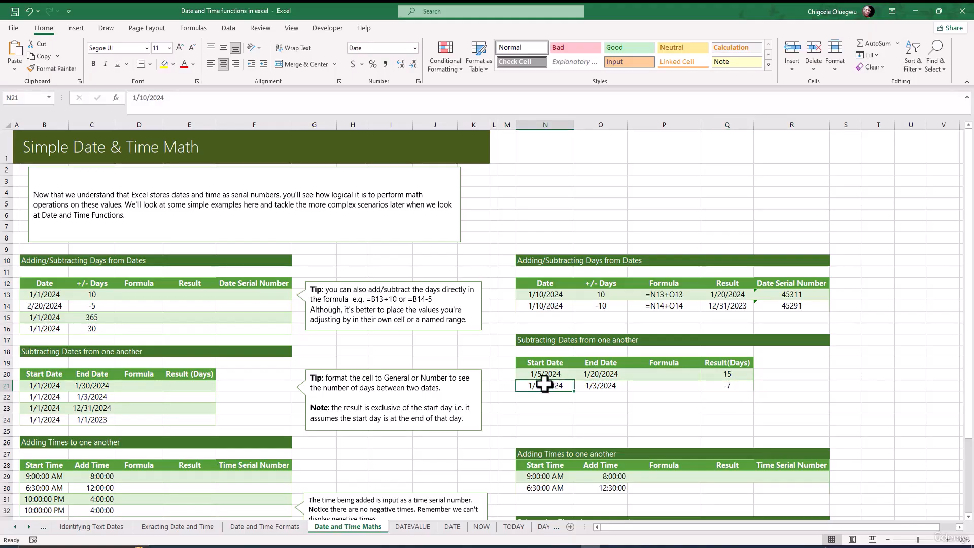
click(605, 387)
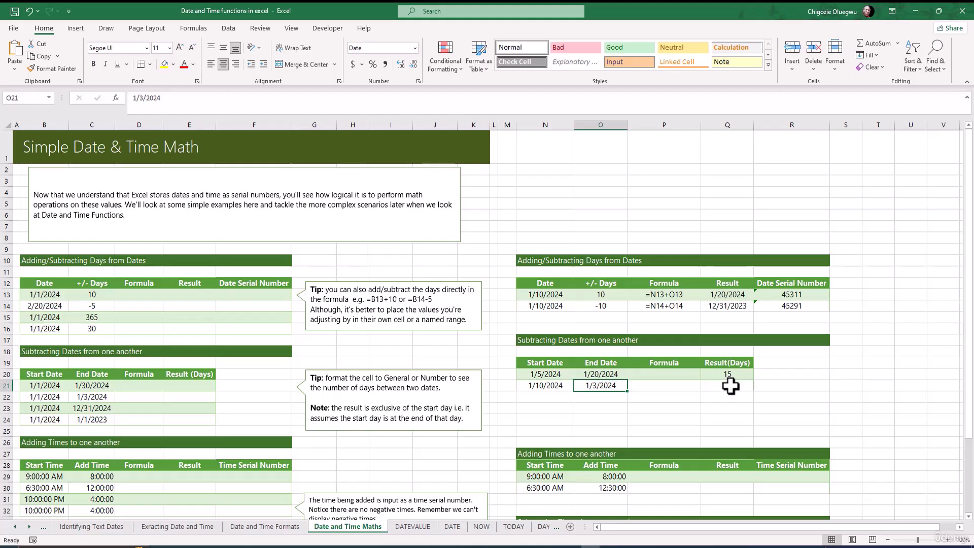
click(746, 387)
drag(550, 386, 611, 386)
Step: Enter =FORMULATEXT(Q20) in P20 to show the text of the date subtraction formula
click(656, 374)
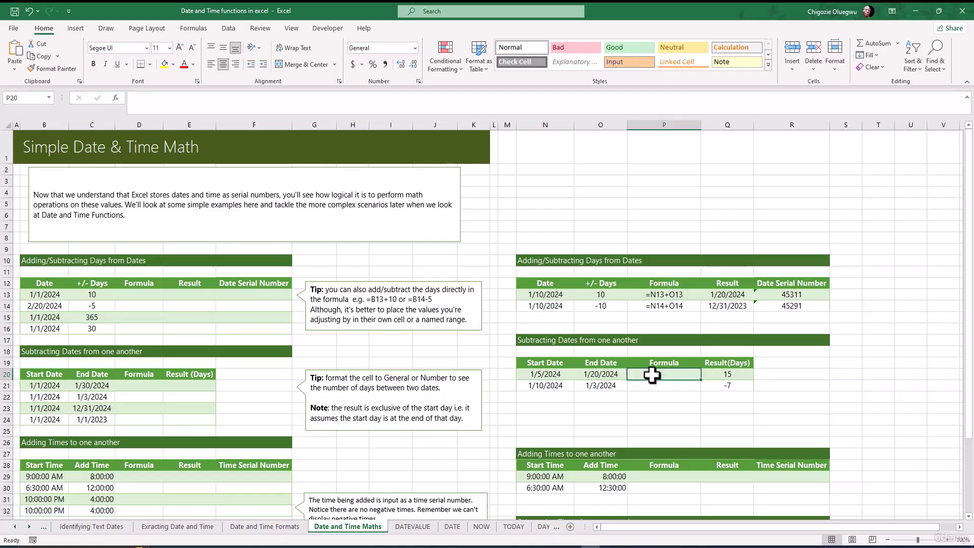
text(=)
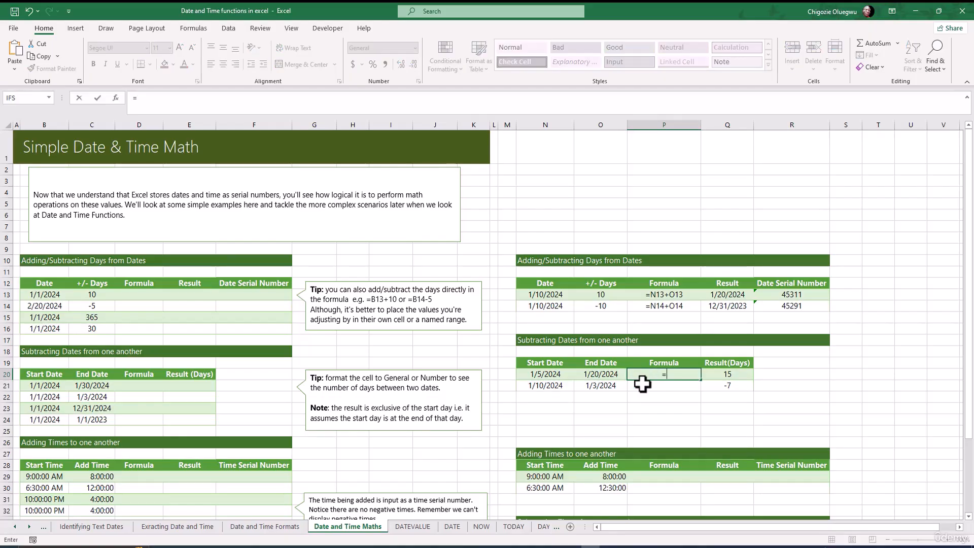
text(form)
key(Tab)
click(727, 374)
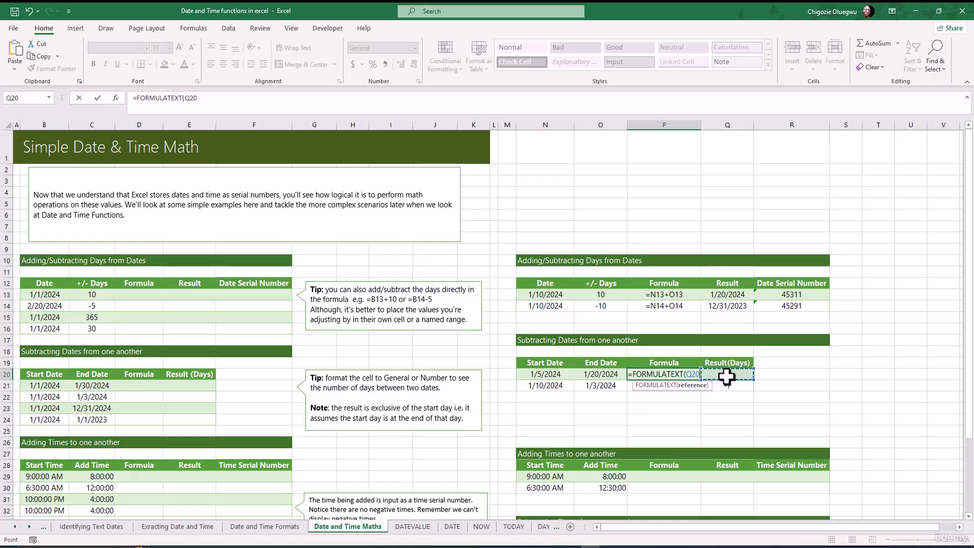
text())
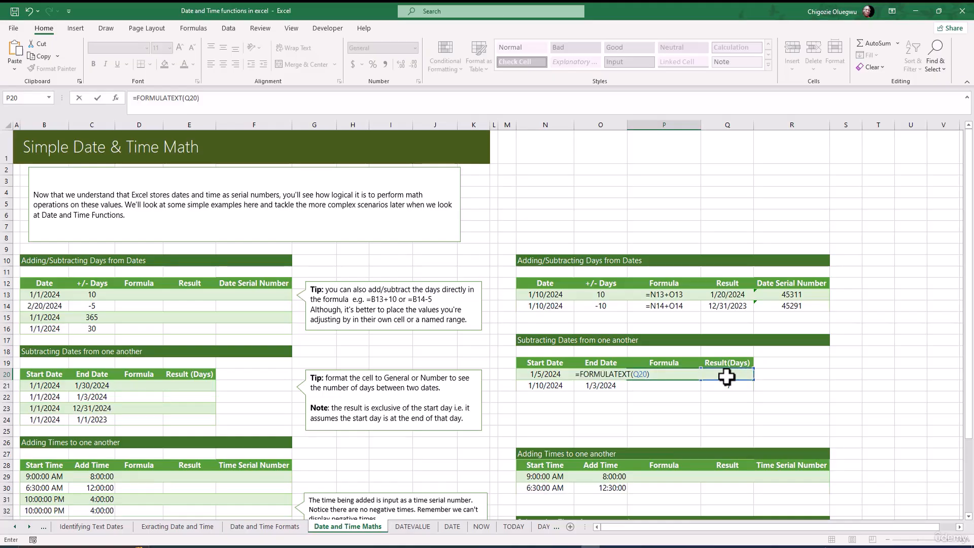
key(Return)
Step: Fill the FORMULATEXT formula from P20 down to P21 without formatting and check it against Q21
click(658, 375)
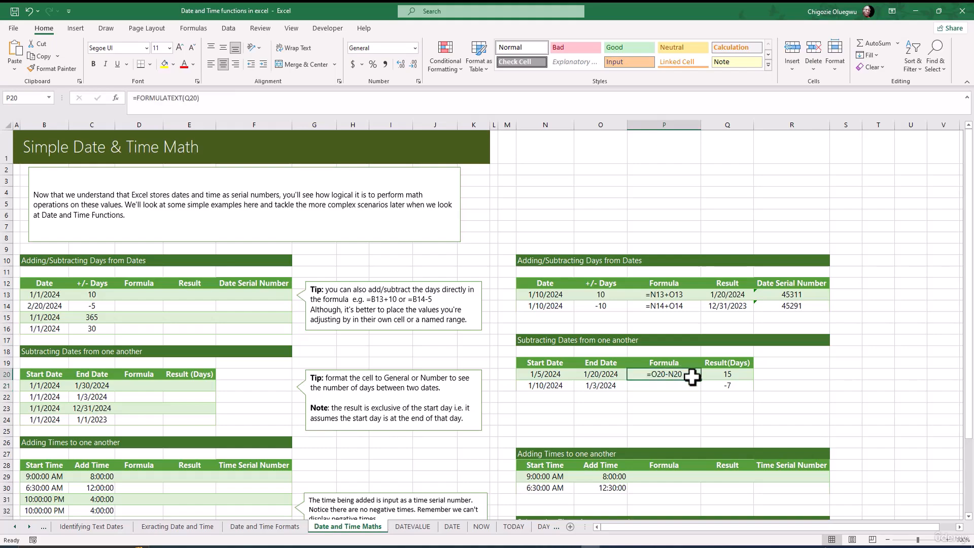
drag(701, 380, 705, 396)
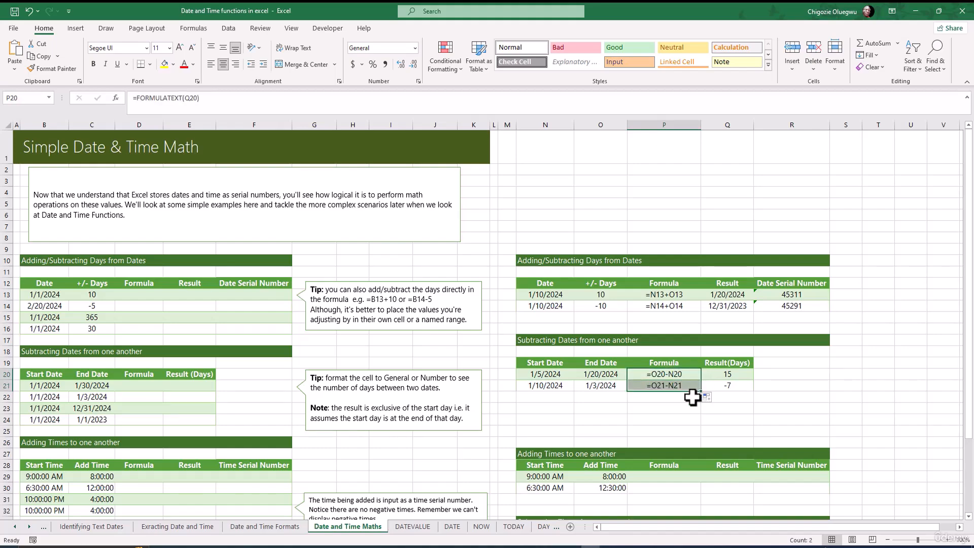
click(707, 399)
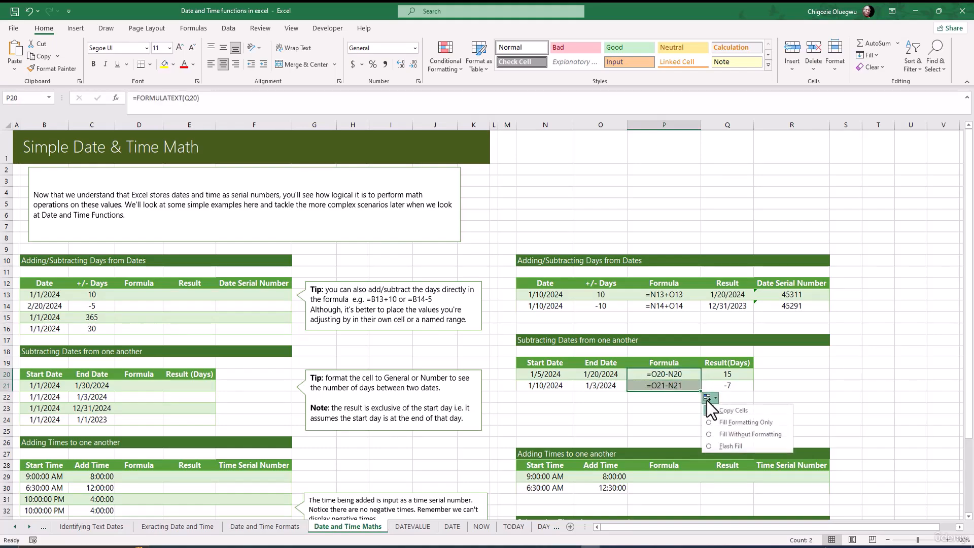
click(732, 436)
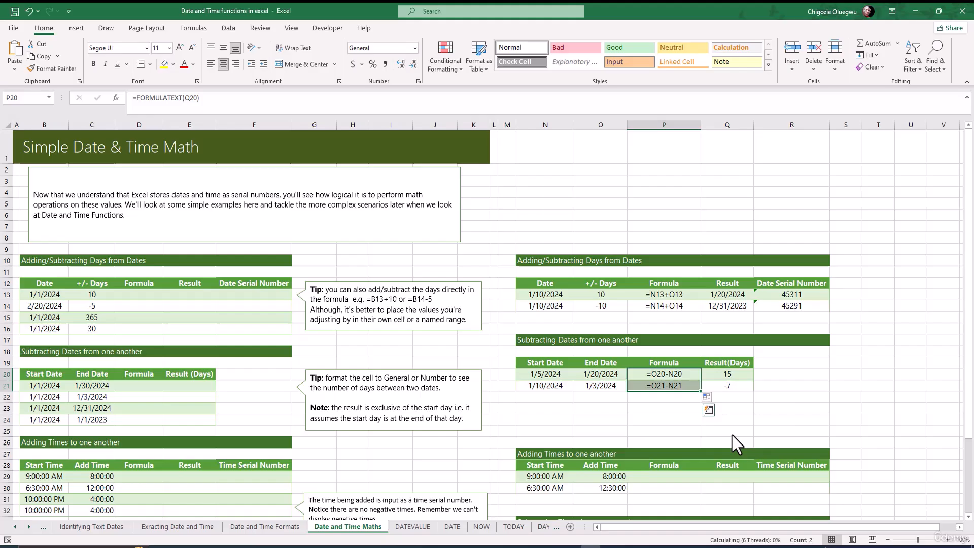
click(679, 384)
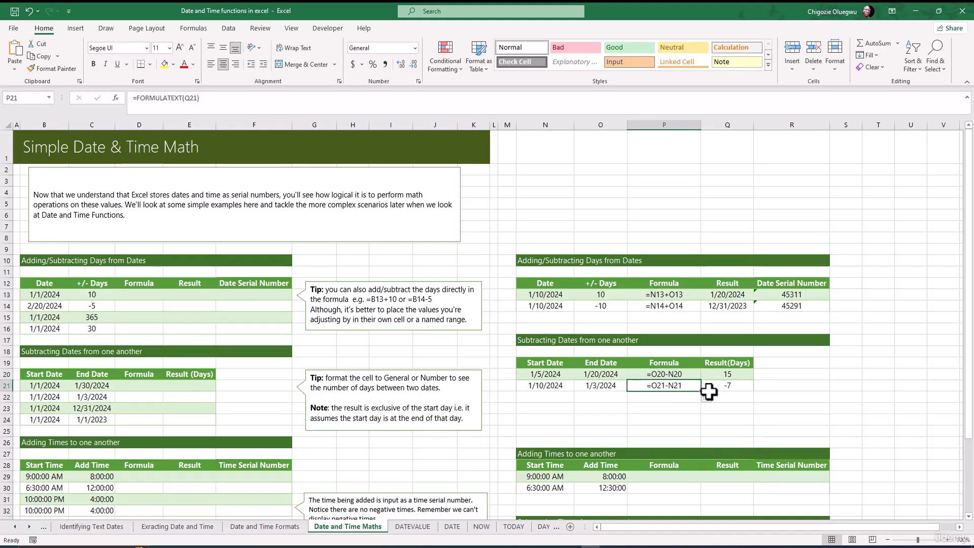
click(730, 386)
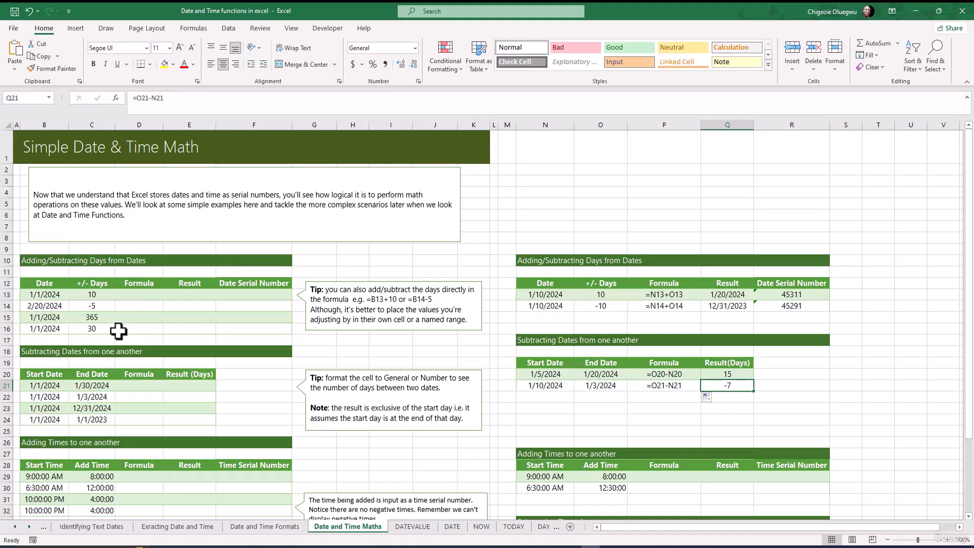
Step: Enter =B13+C13 in E13 to add the number of days to the date in the first row
click(135, 295)
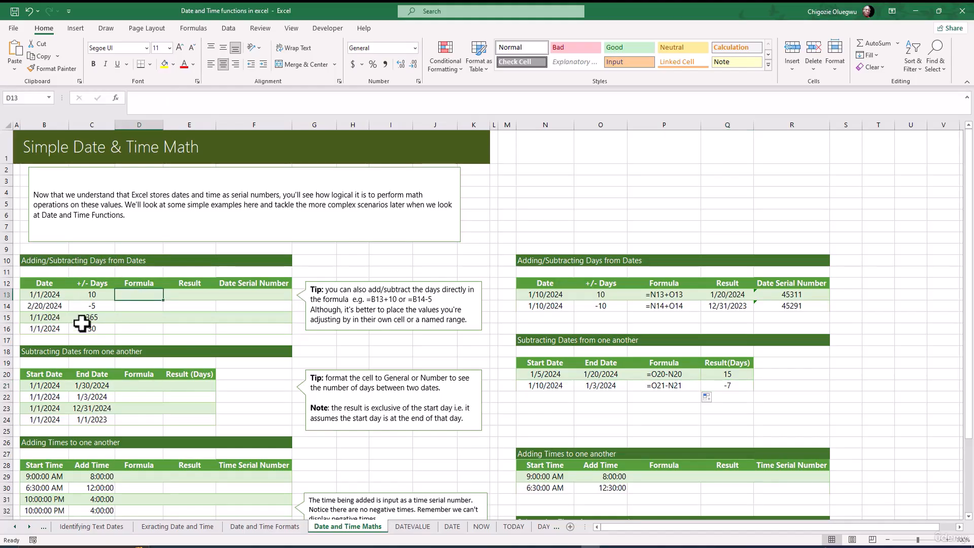
click(41, 295)
drag(39, 310, 39, 331)
drag(82, 294, 88, 332)
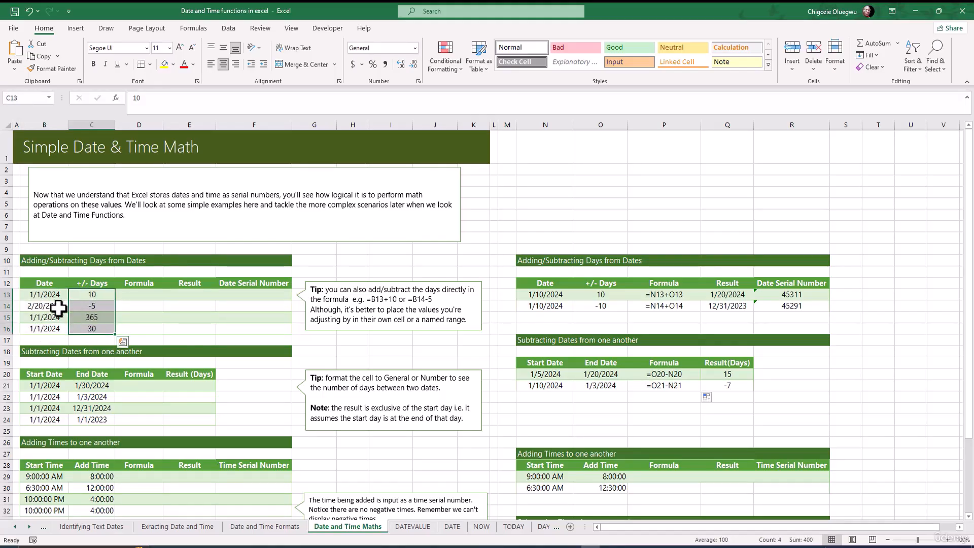
click(193, 294)
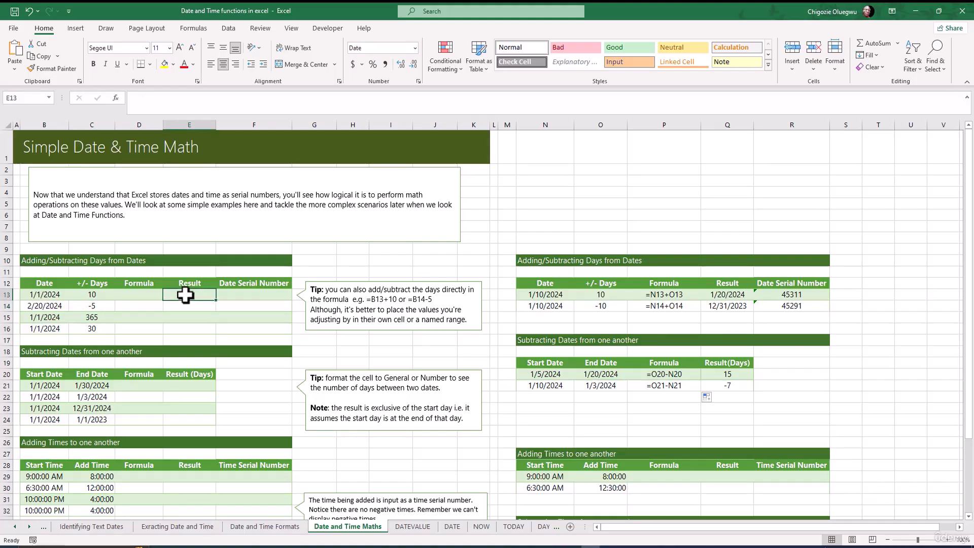
text(=)
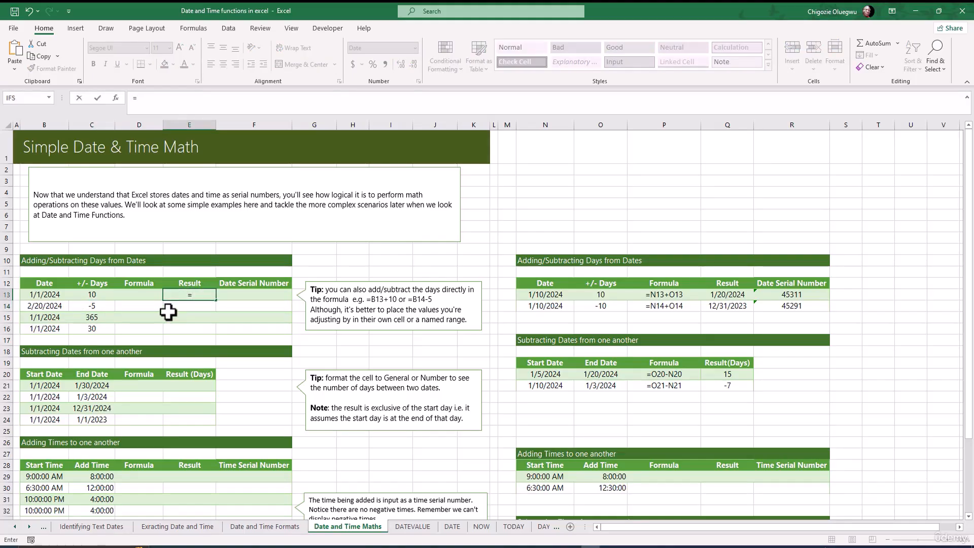
click(45, 296)
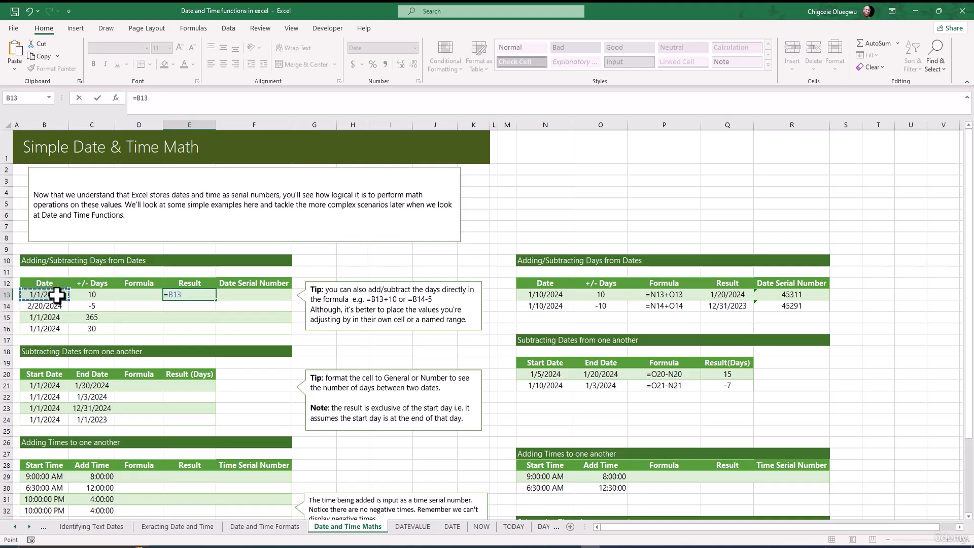
text(+)
click(92, 298)
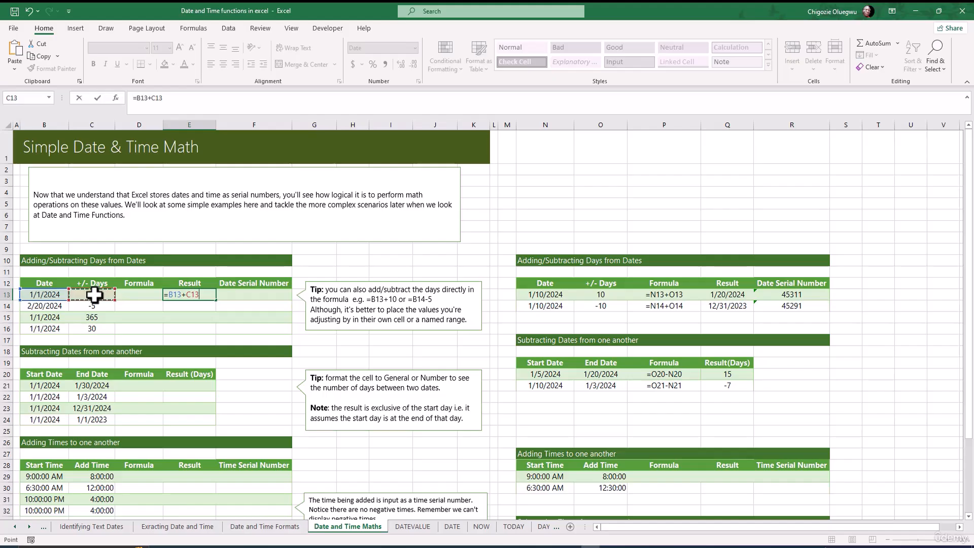
key(Return)
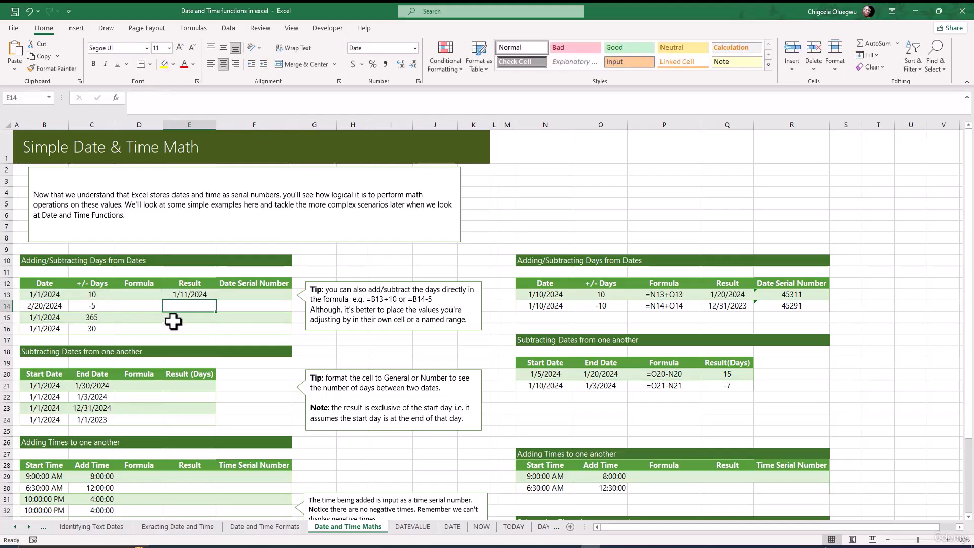
Step: Check E13 against its date and days, and fill its formula down to E16 without formatting
click(38, 296)
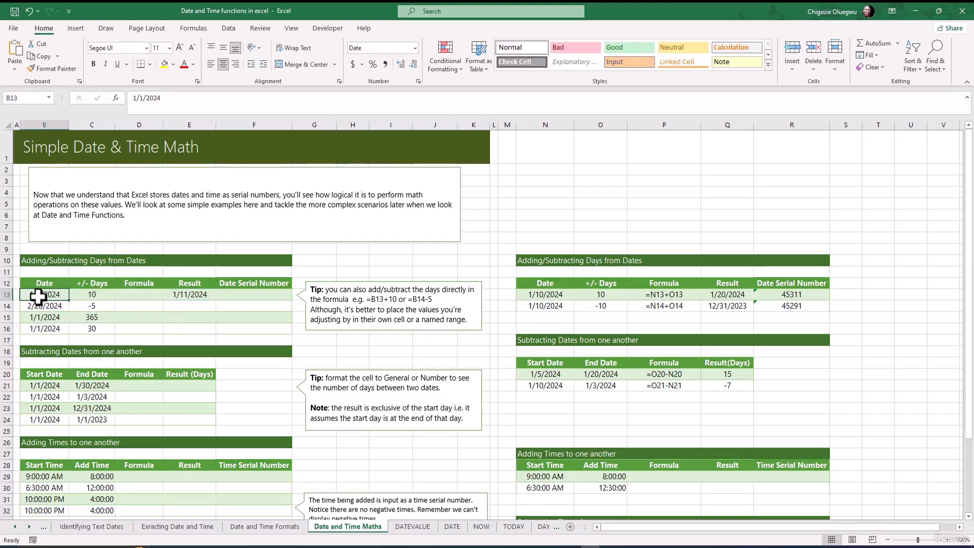
click(95, 298)
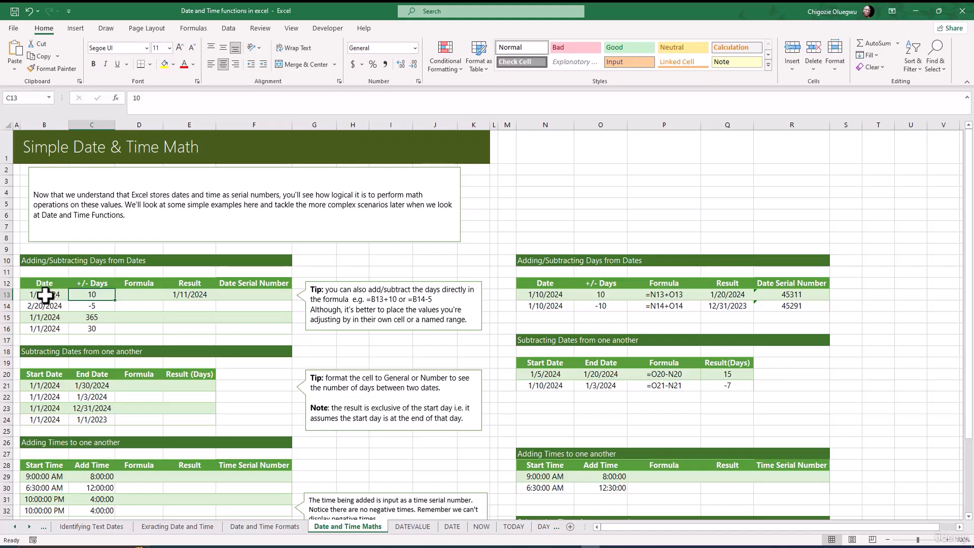
click(188, 296)
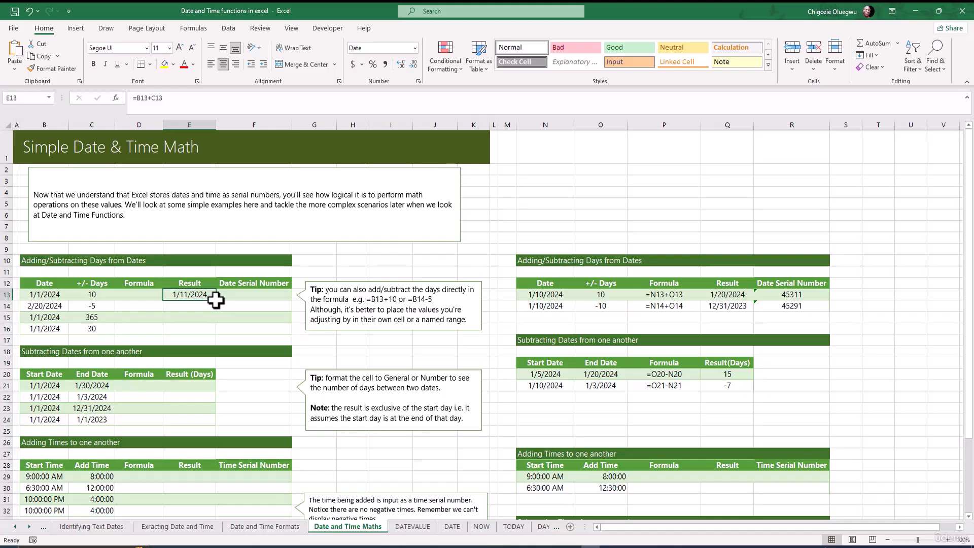
drag(216, 301, 206, 339)
click(222, 340)
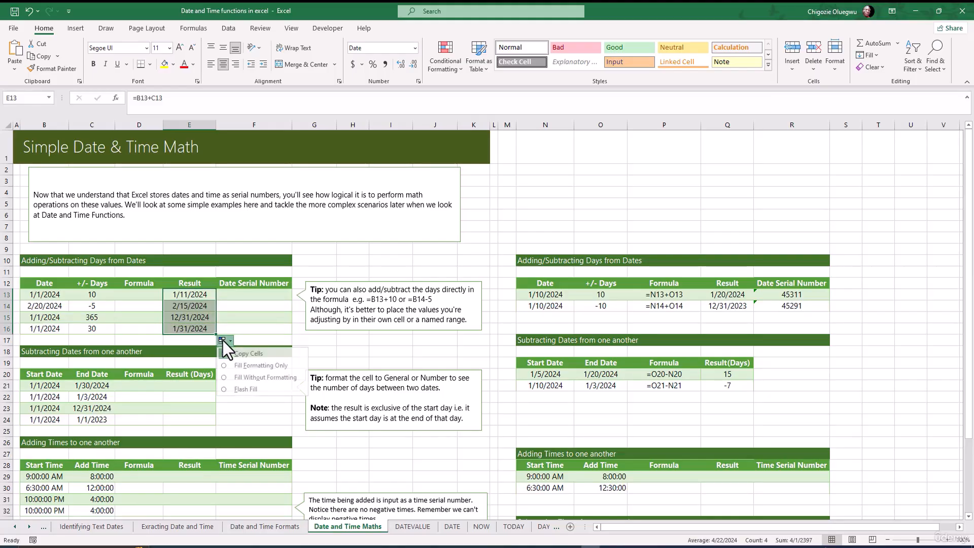
click(285, 377)
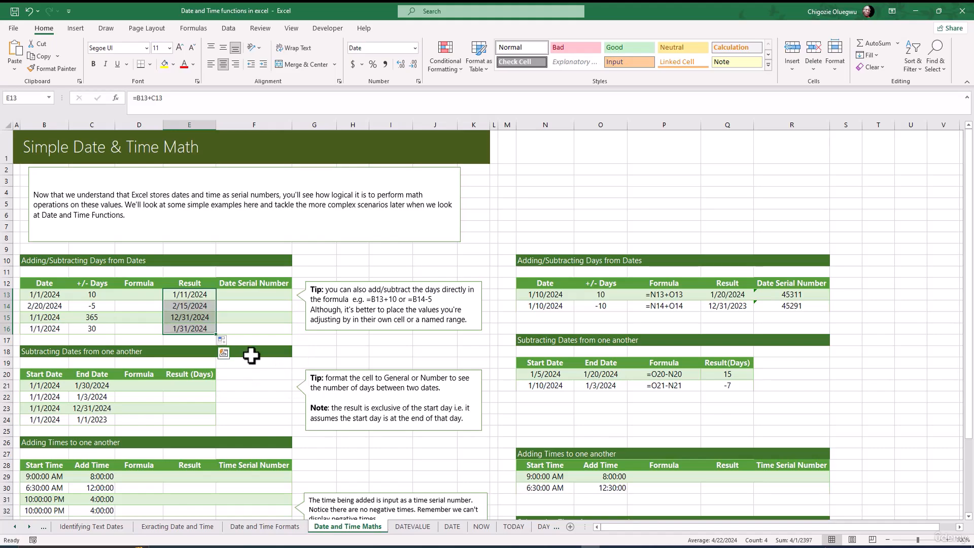
Step: Examine how the results in E14 to E16 relate to the dates in column B and the days in column C
click(186, 318)
click(45, 305)
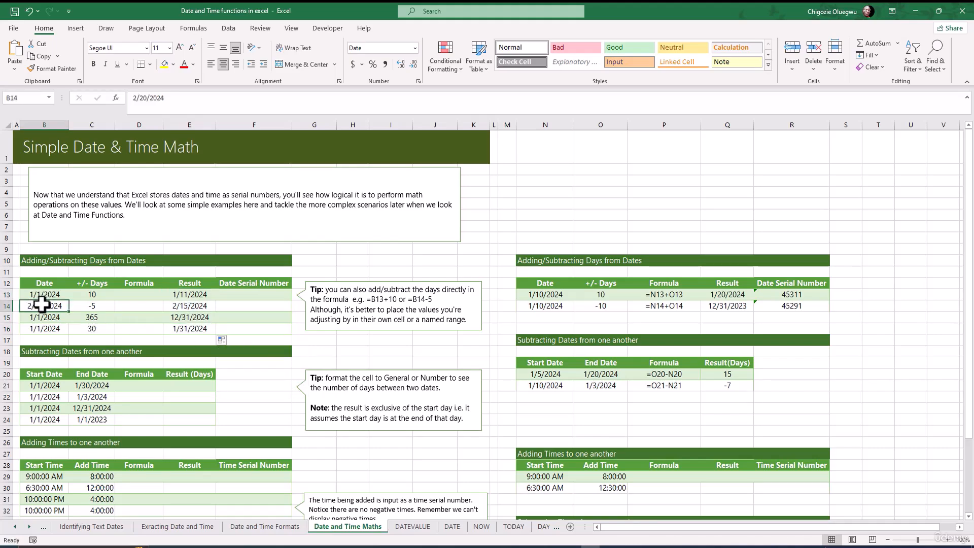
click(92, 308)
click(49, 306)
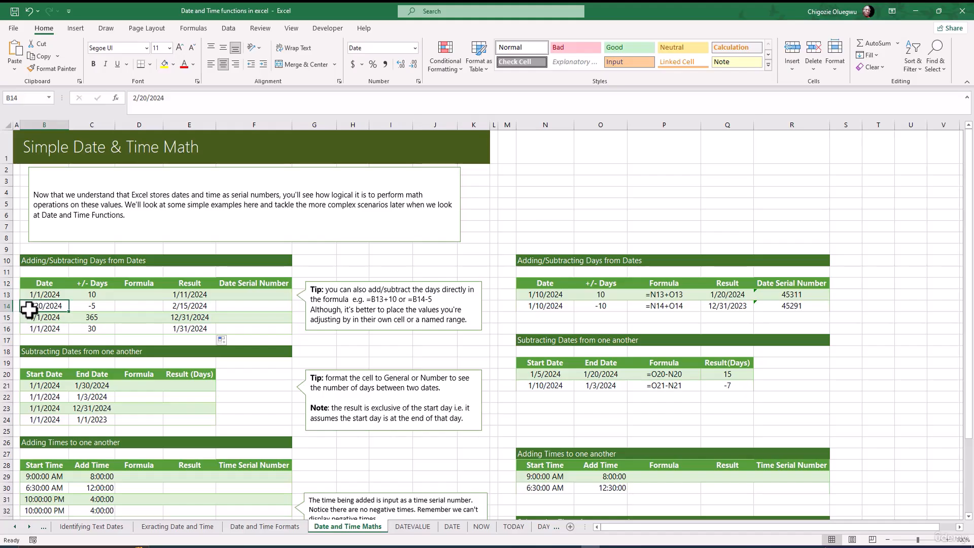
click(89, 308)
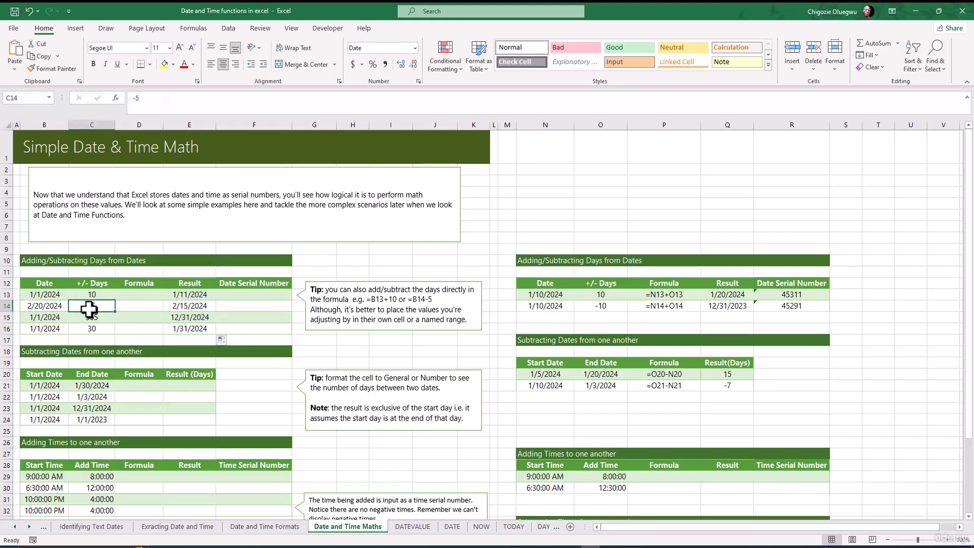
click(198, 308)
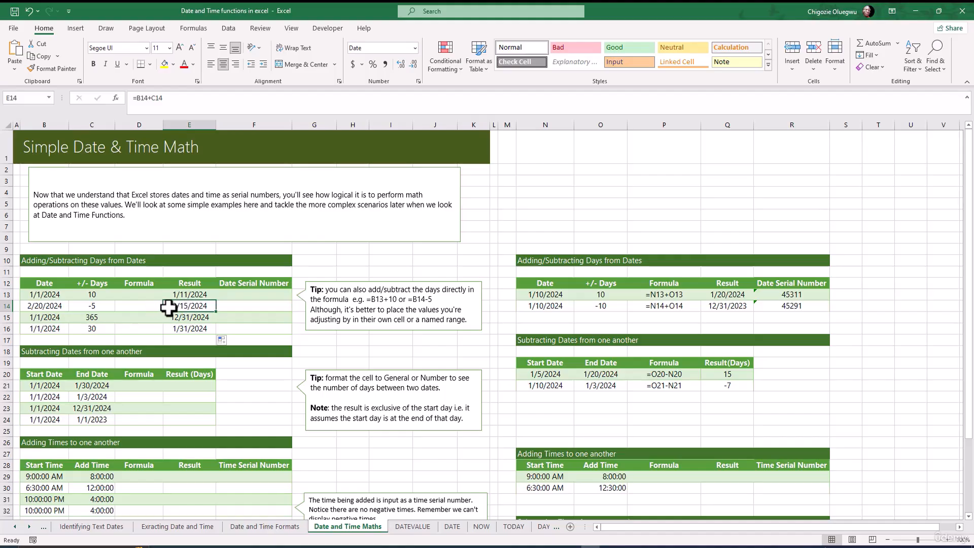
click(44, 318)
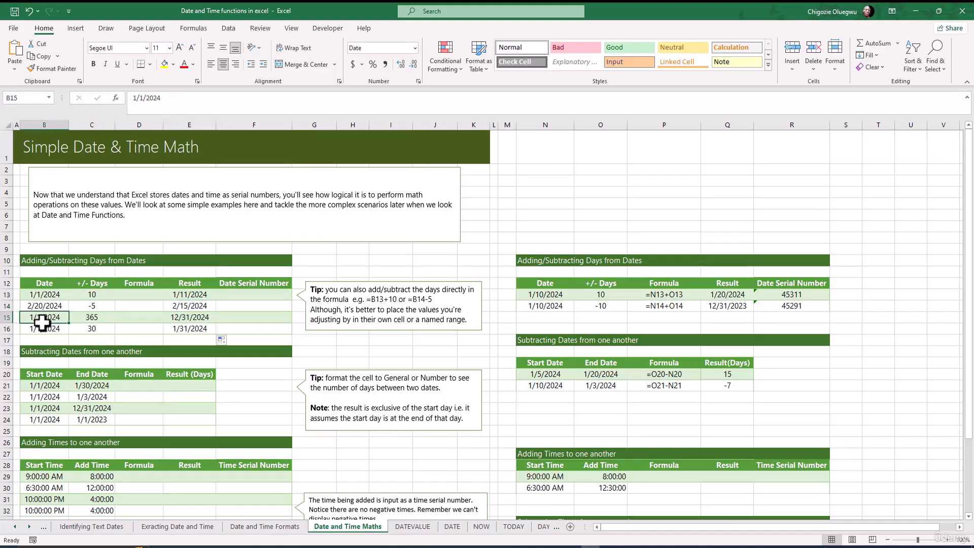
click(91, 318)
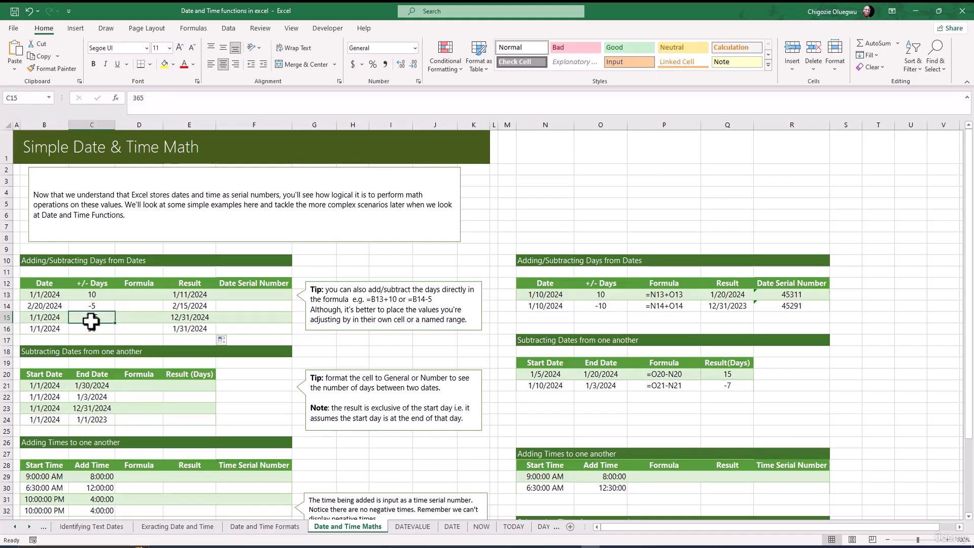
click(179, 319)
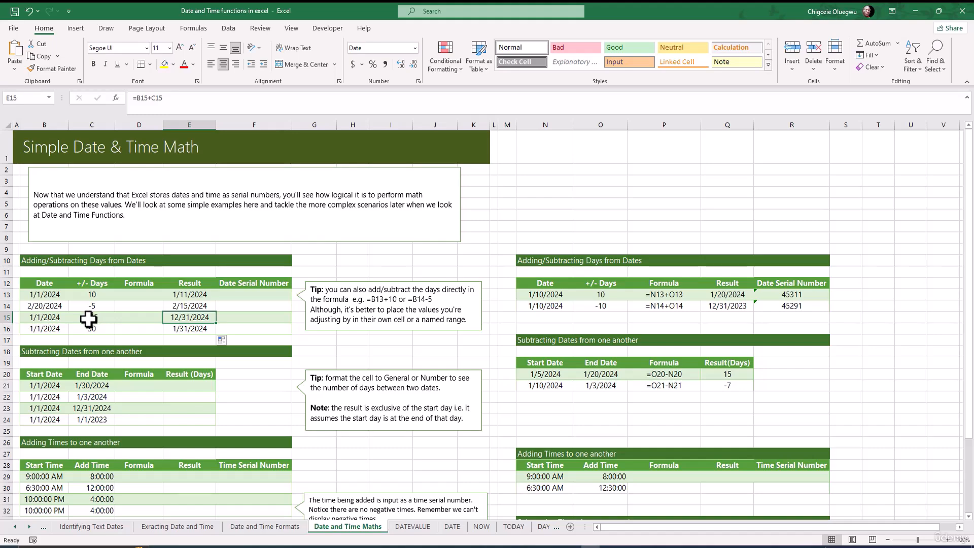
click(45, 319)
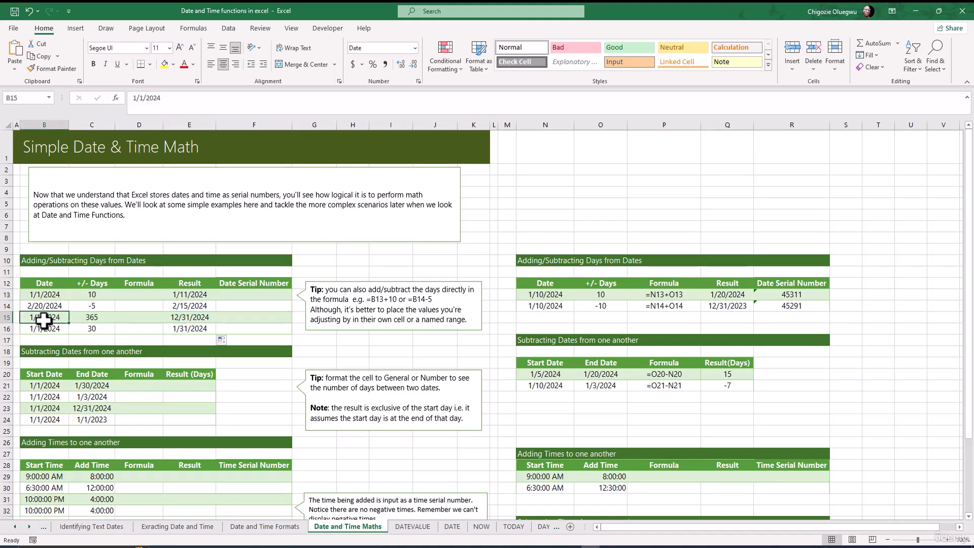
click(181, 320)
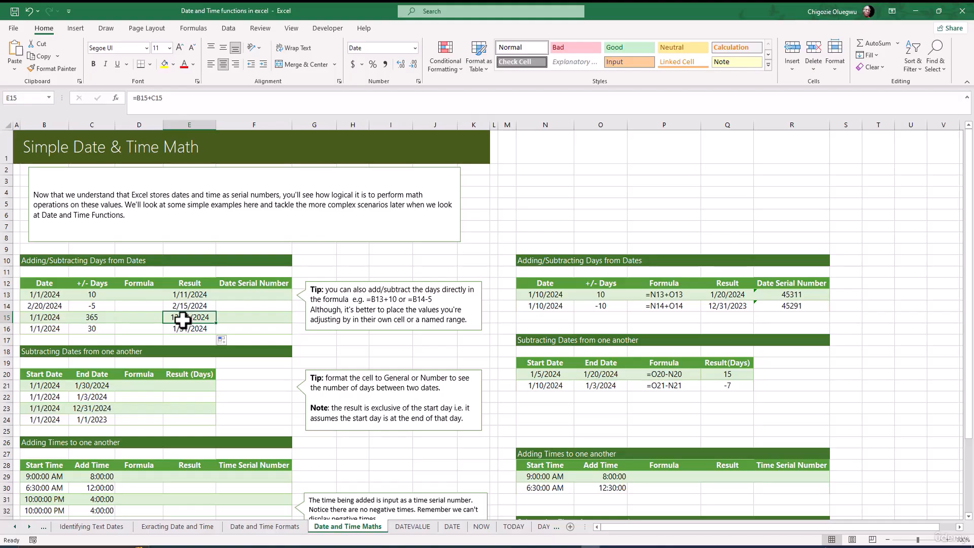
click(48, 333)
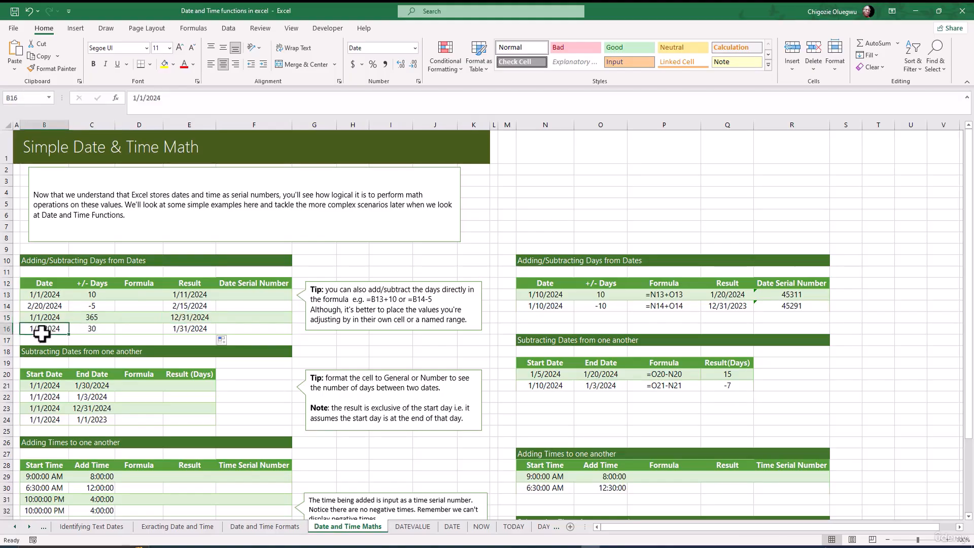
click(91, 333)
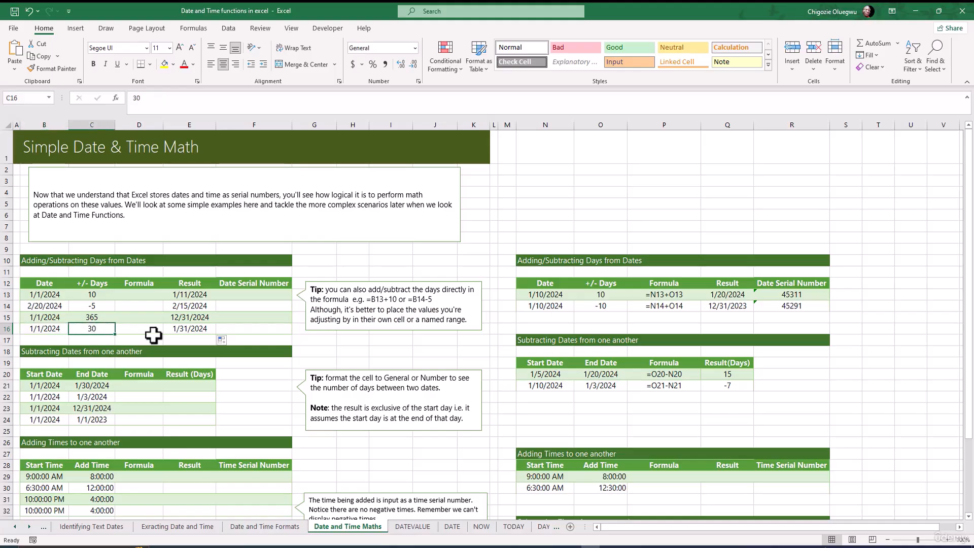
click(175, 333)
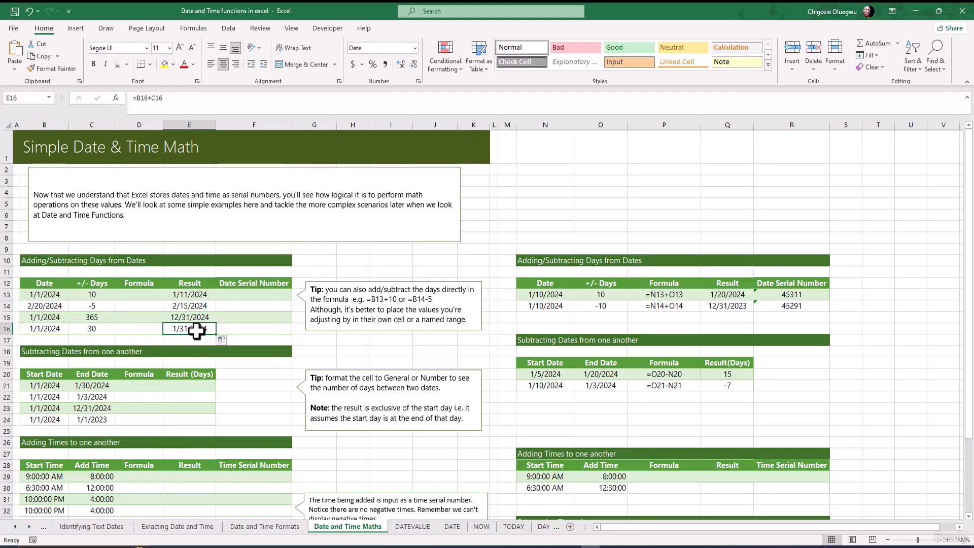
Step: Change the number of days in C16 to 60 and check the recalculated date in E16
click(91, 331)
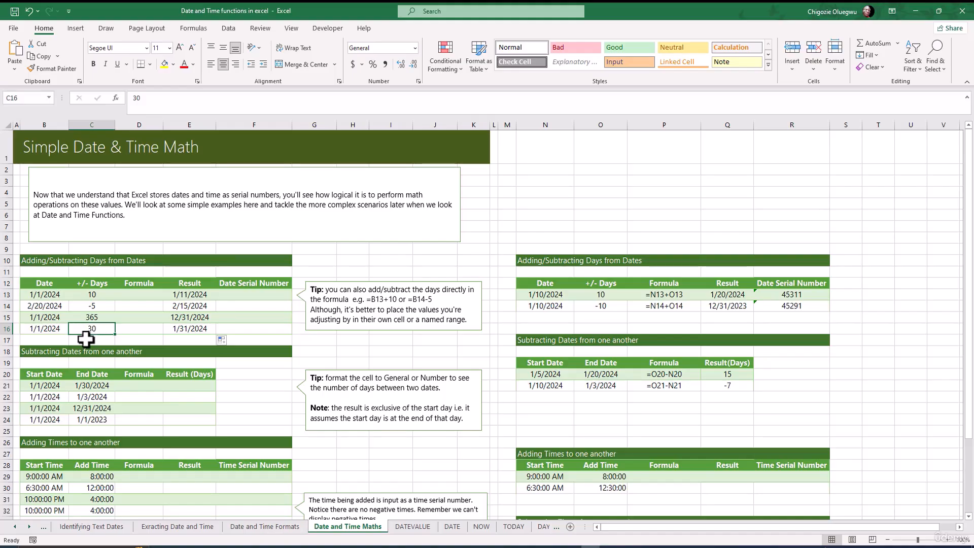
text(60)
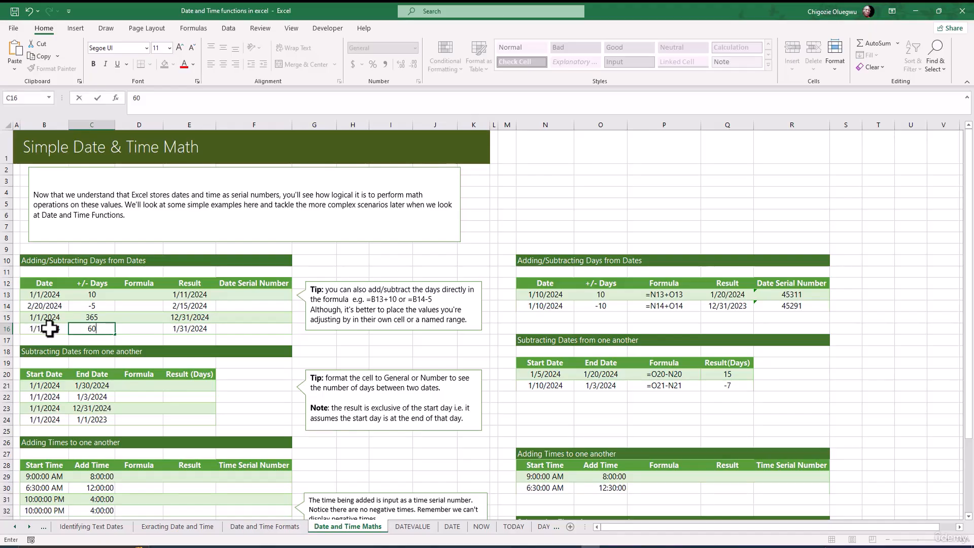
key(Return)
click(183, 329)
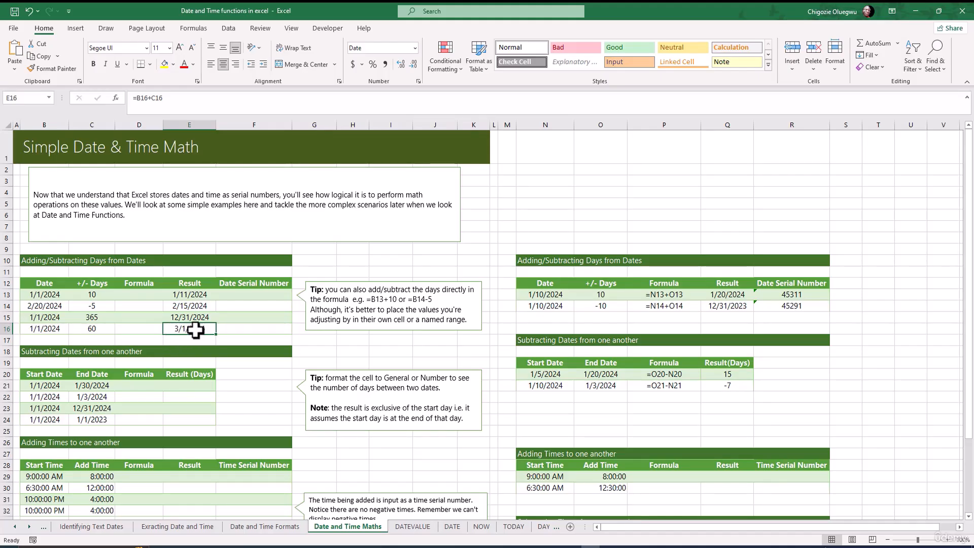
Step: Enter =E13 in F13 and apply the General number format to show the result date's serial number
click(246, 295)
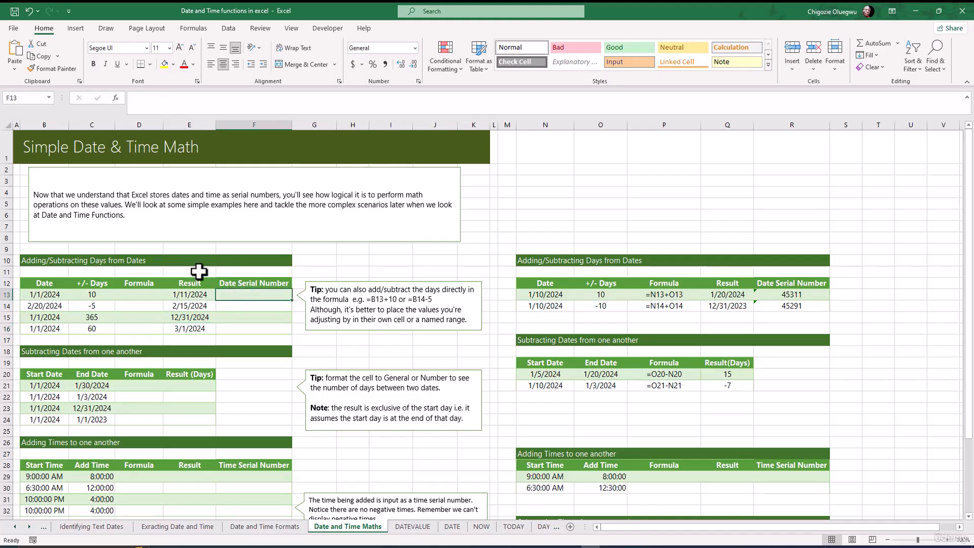
text(=)
click(201, 294)
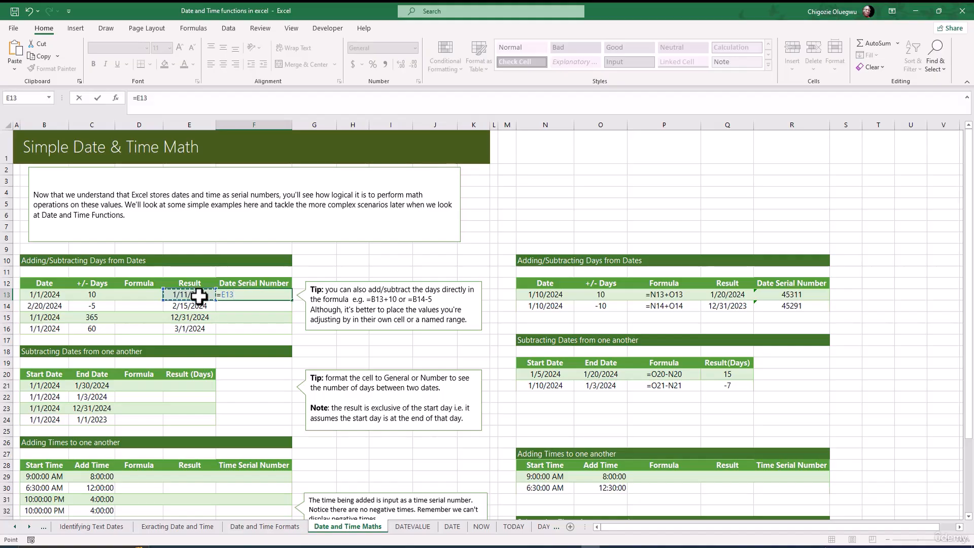
key(Return)
click(248, 297)
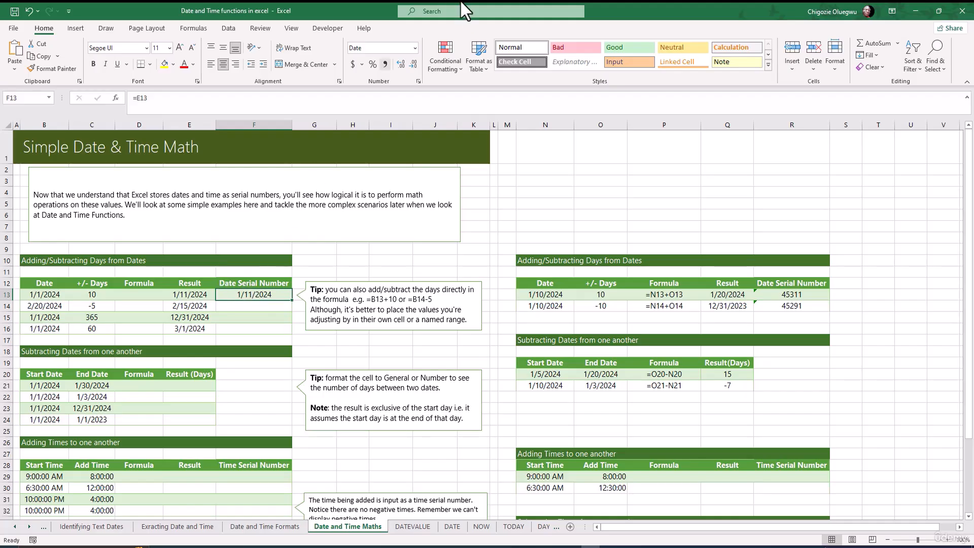
click(418, 47)
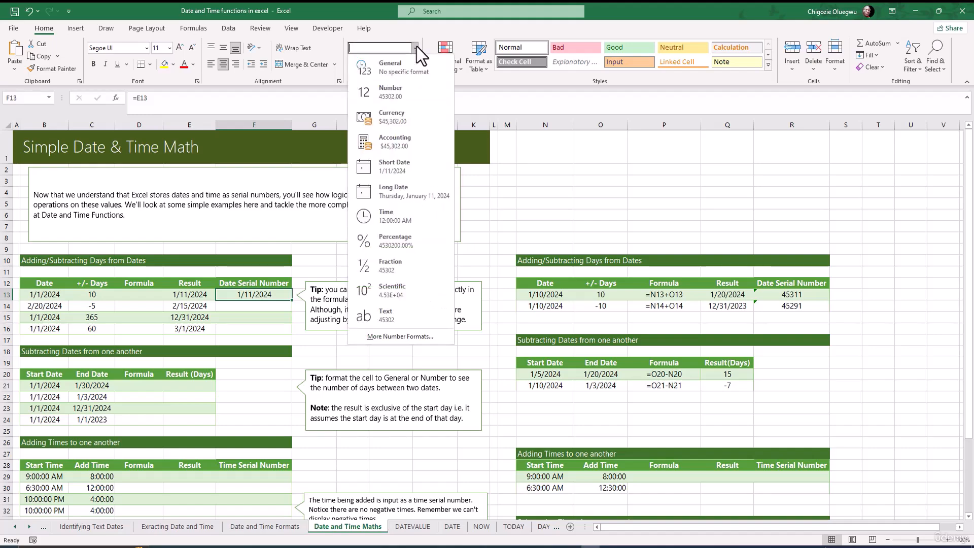
click(404, 67)
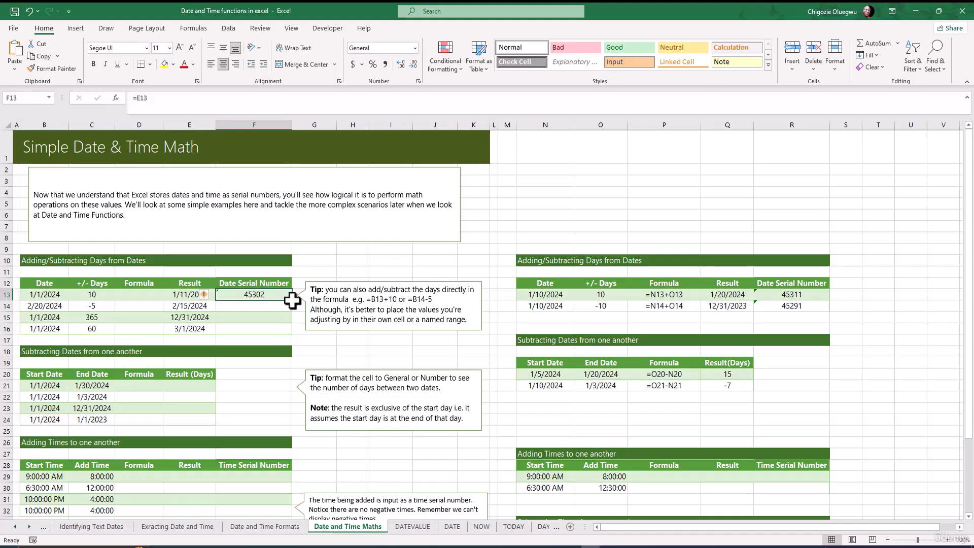
Step: Fill the serial number formula from F13 down to F16 without formatting
drag(295, 301, 283, 331)
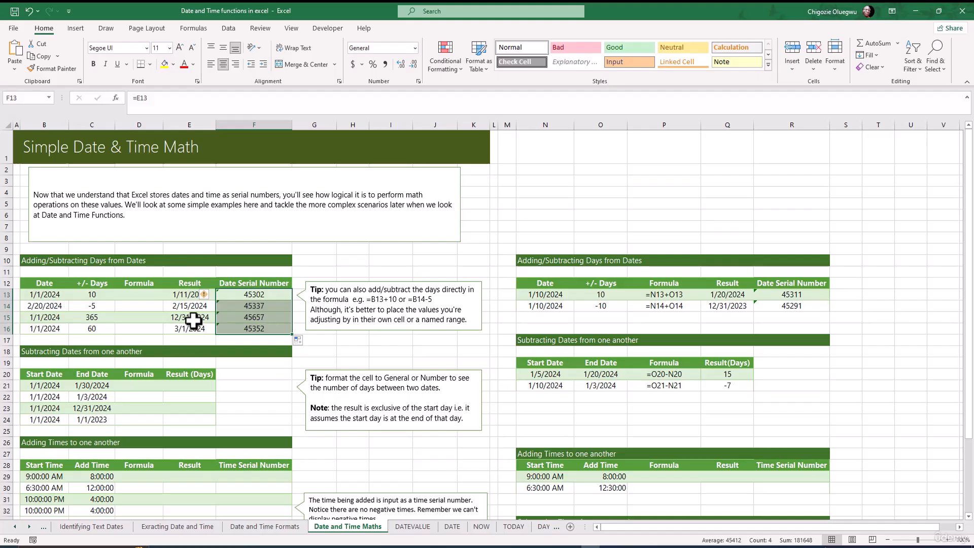
click(300, 340)
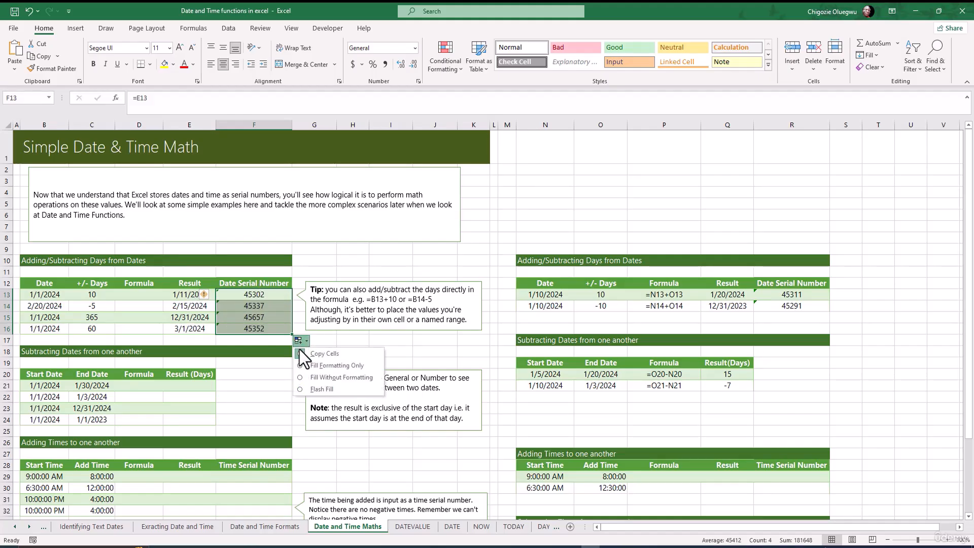
click(331, 378)
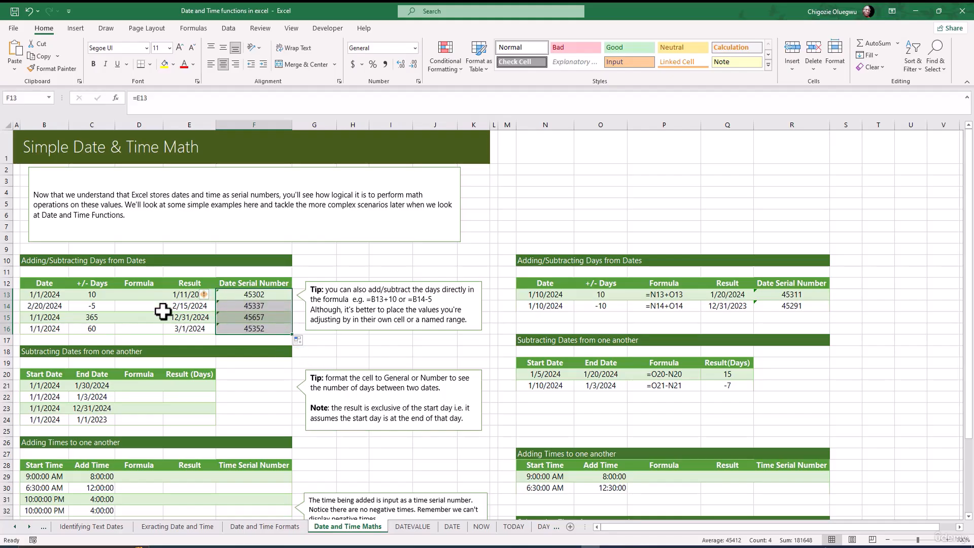
Step: Enter =C21-B21 in E21 to calculate the days between the first start and end dates
scroll(207, 319, down, 1)
click(139, 341)
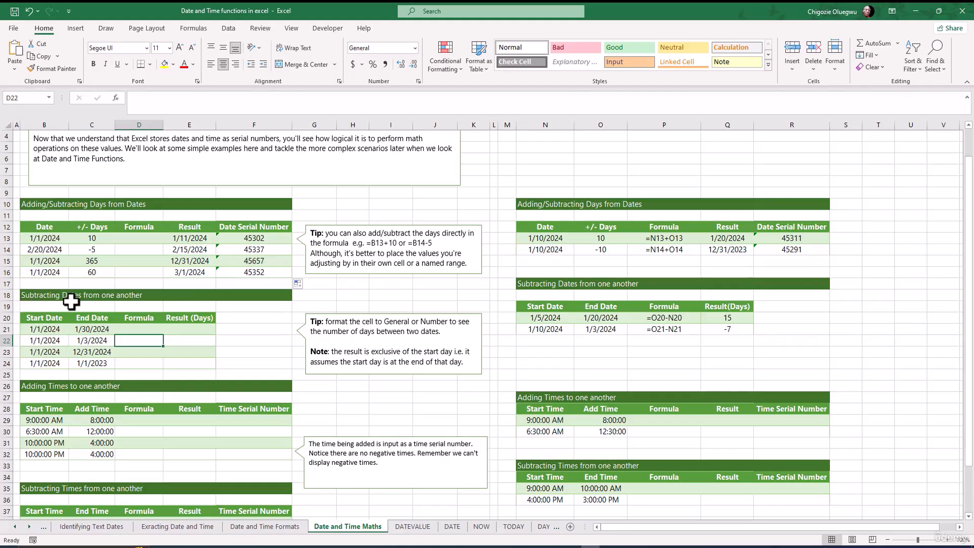
click(140, 352)
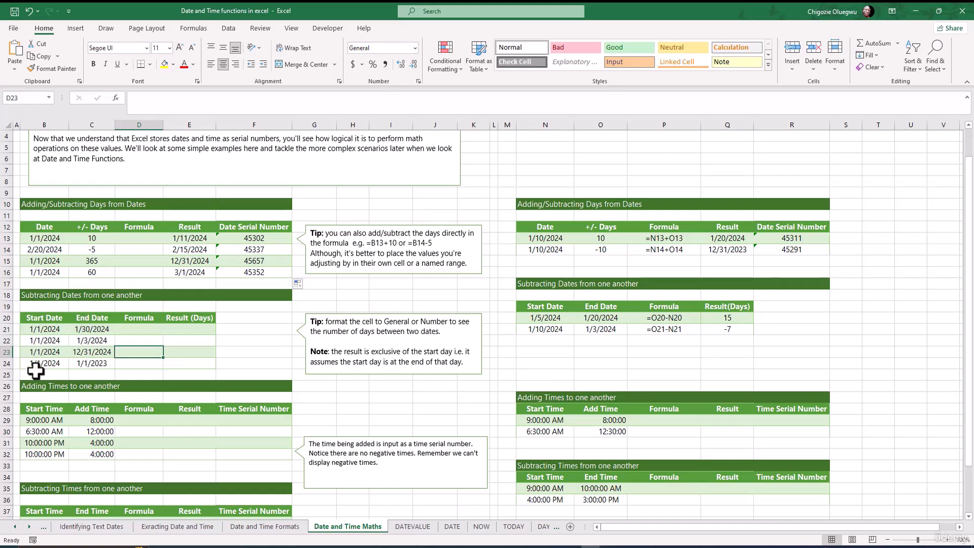
click(188, 328)
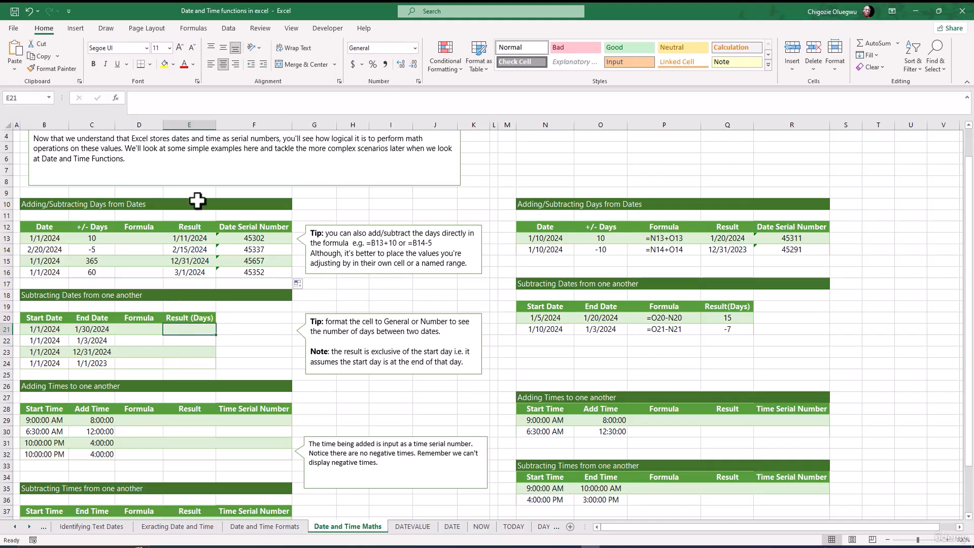
text(=)
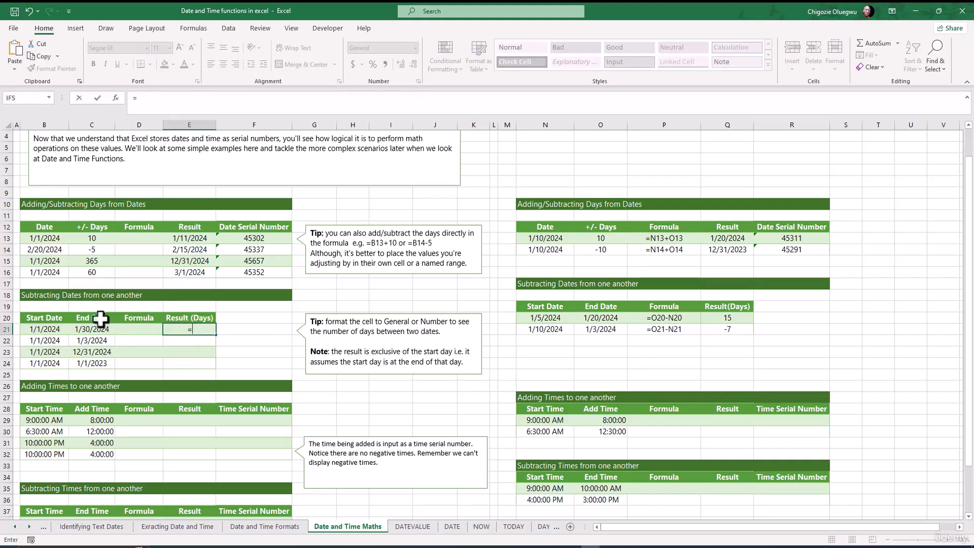
click(97, 330)
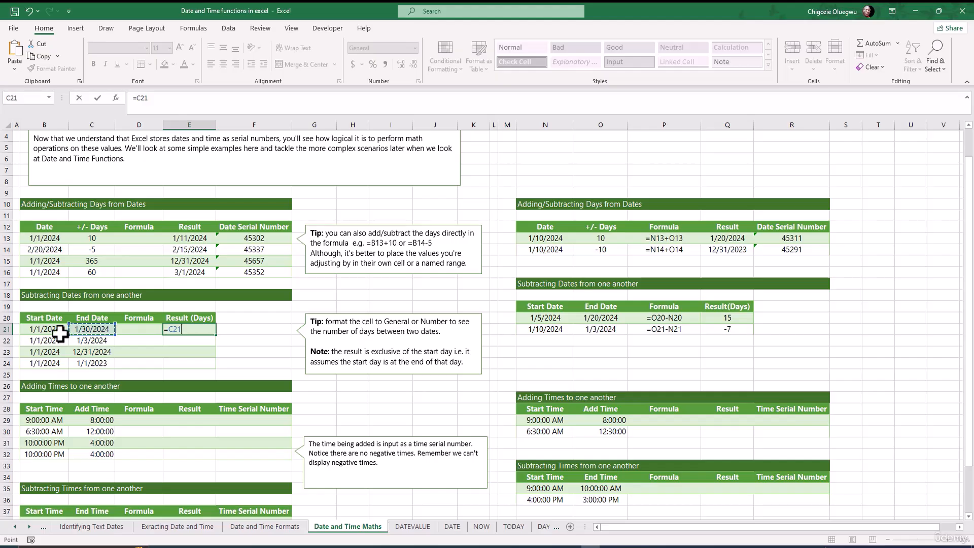
click(38, 330)
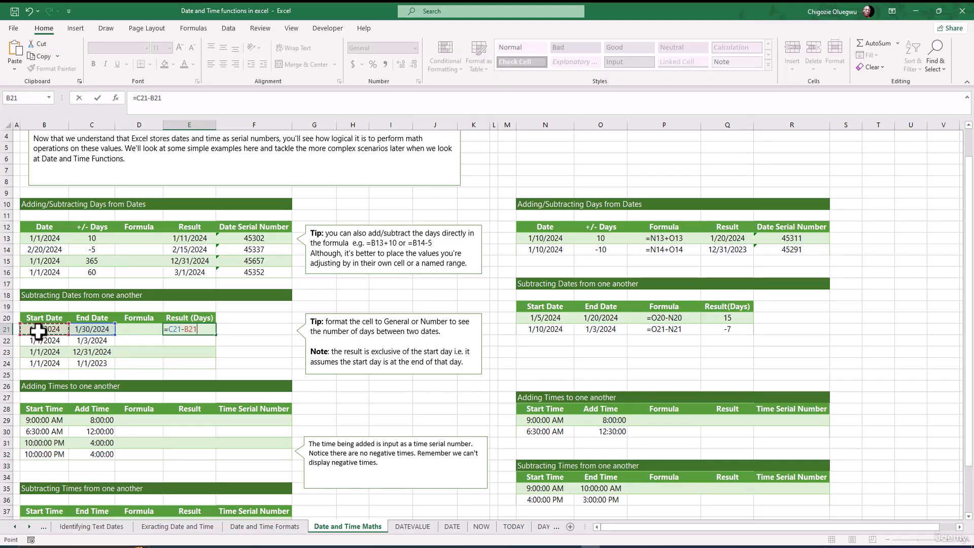
key(Return)
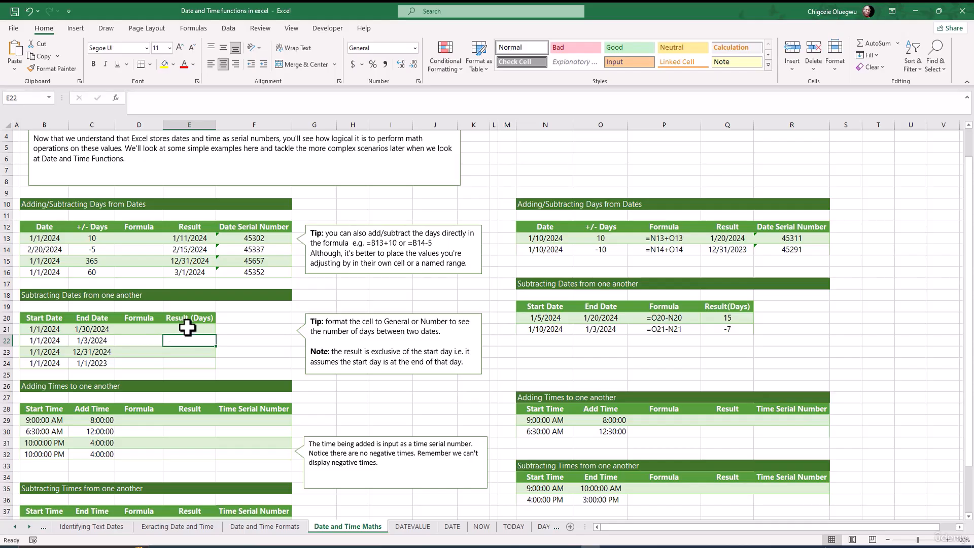
Step: Fill the date subtraction formula from E21 down to E24 without formatting
click(187, 328)
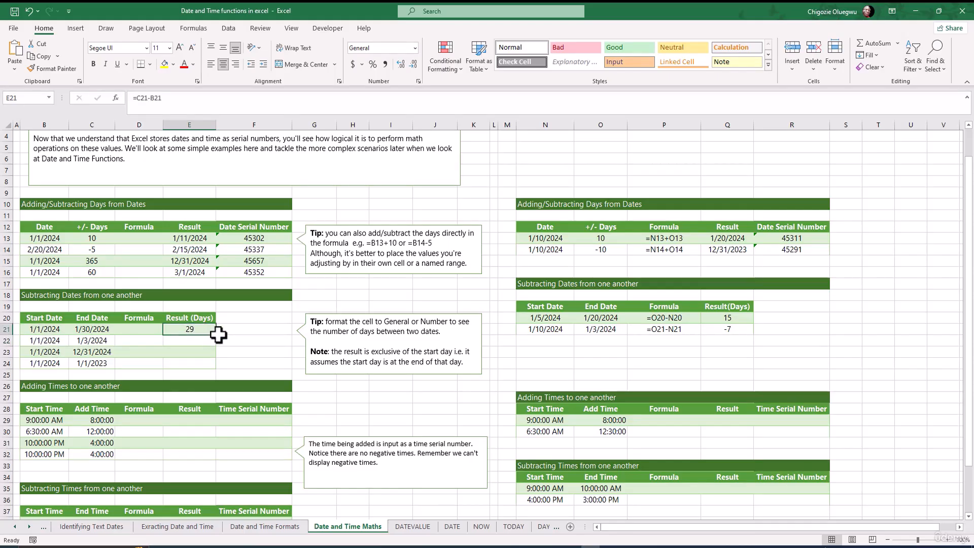
drag(217, 336, 210, 372)
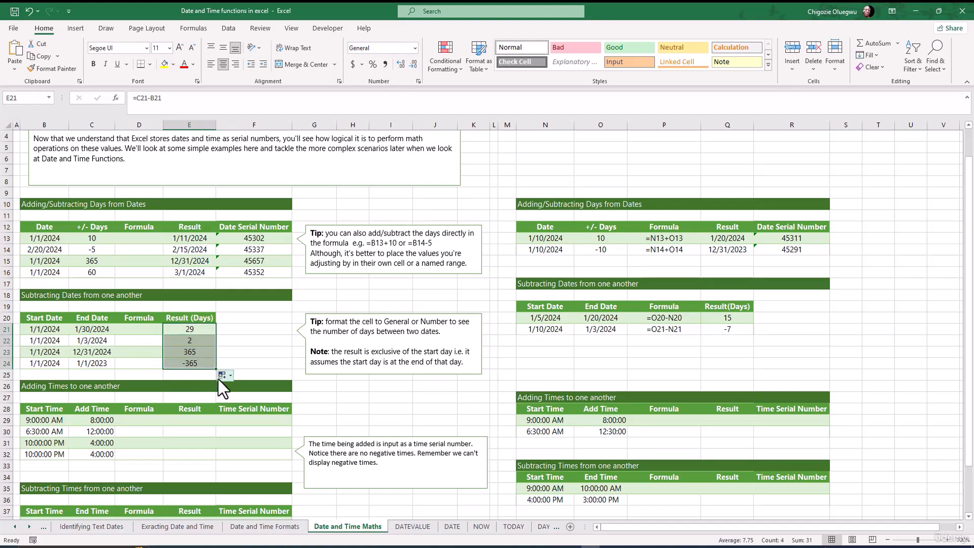
click(222, 376)
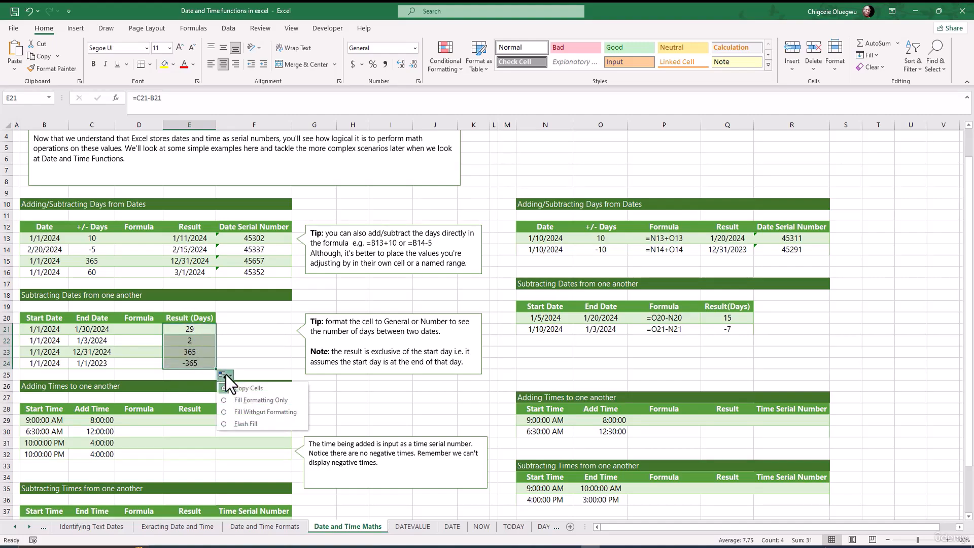
click(261, 412)
Step: Examine how the day results in E22 and E23 relate to their start and end dates
click(193, 362)
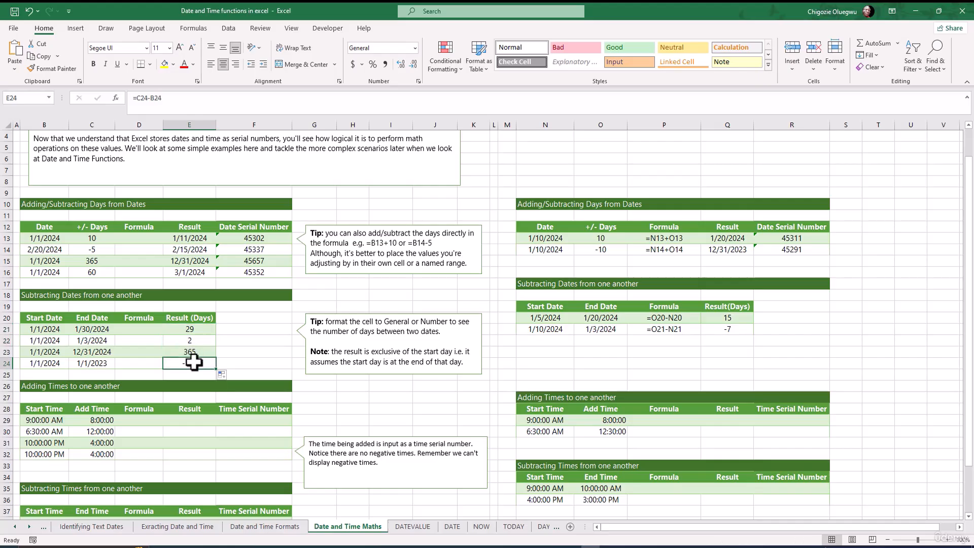
click(190, 351)
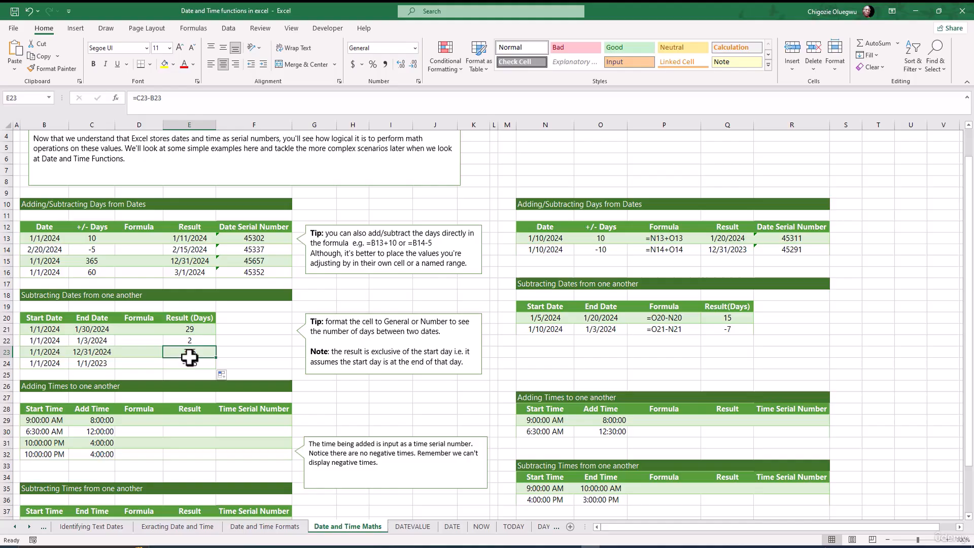
click(83, 341)
click(48, 340)
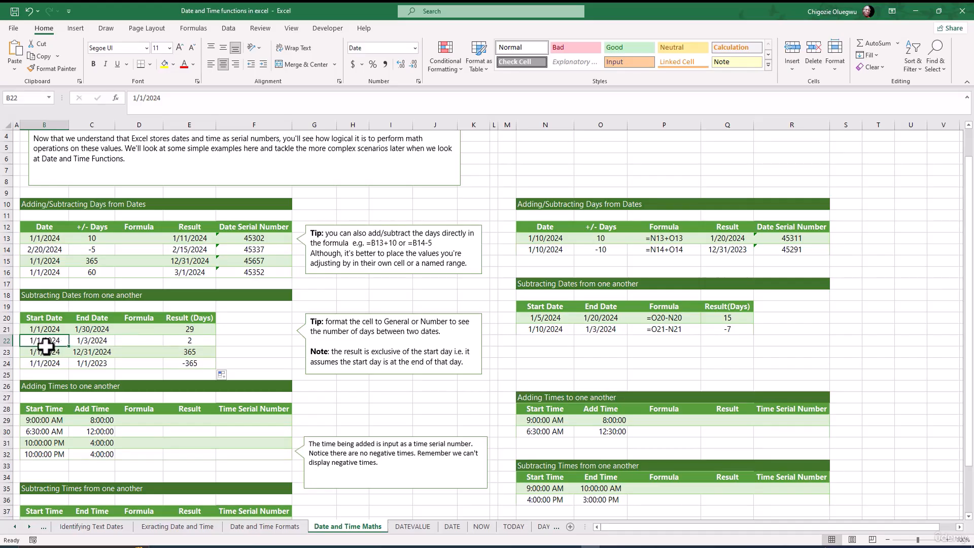
click(90, 345)
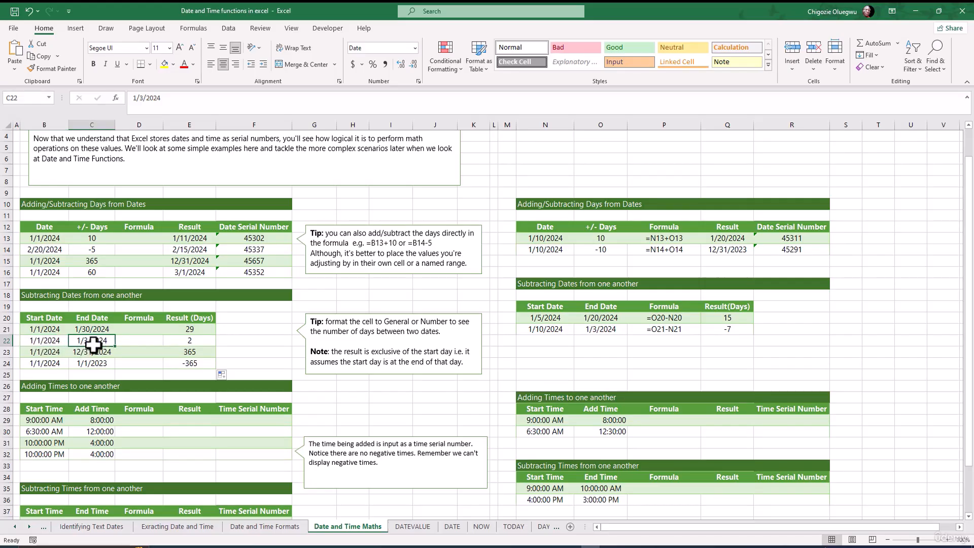
click(178, 339)
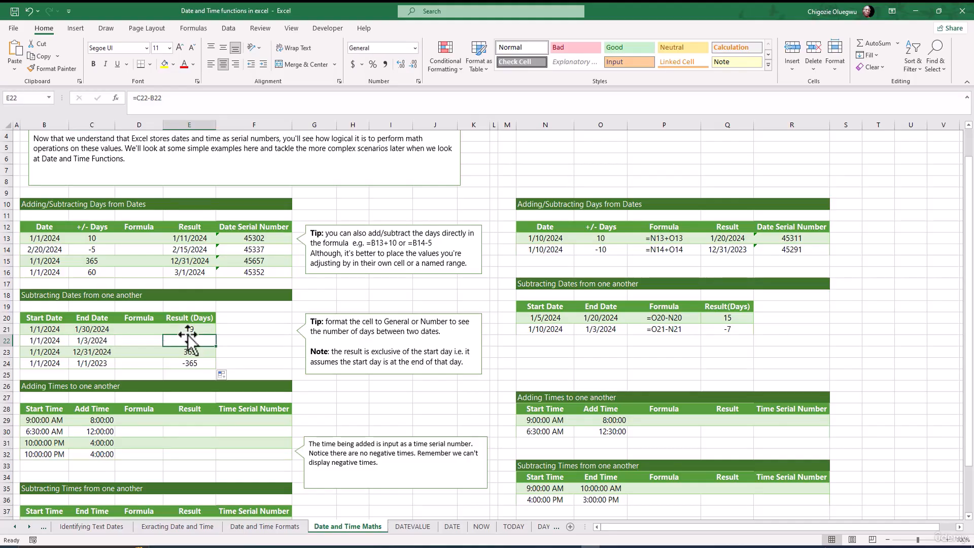
click(84, 352)
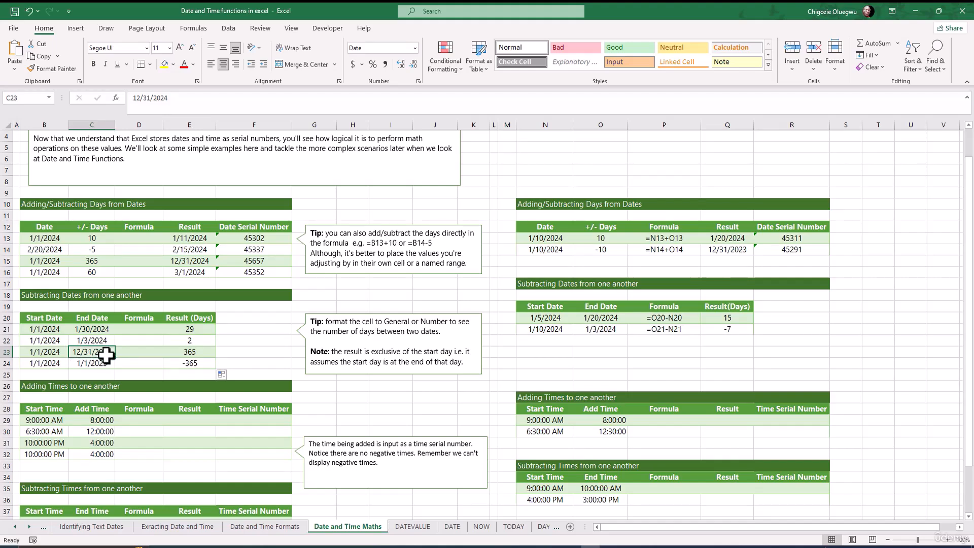
click(41, 354)
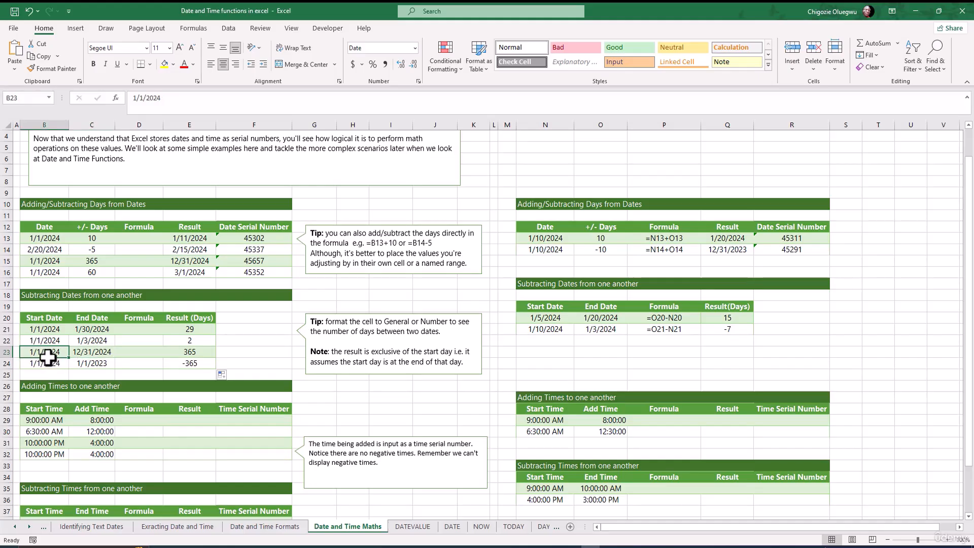
click(182, 353)
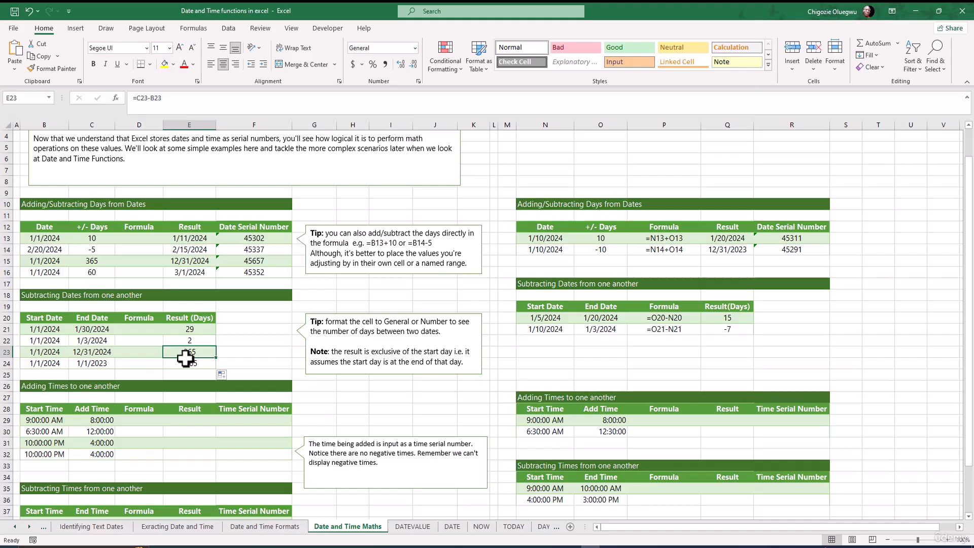
click(89, 354)
click(181, 353)
click(89, 355)
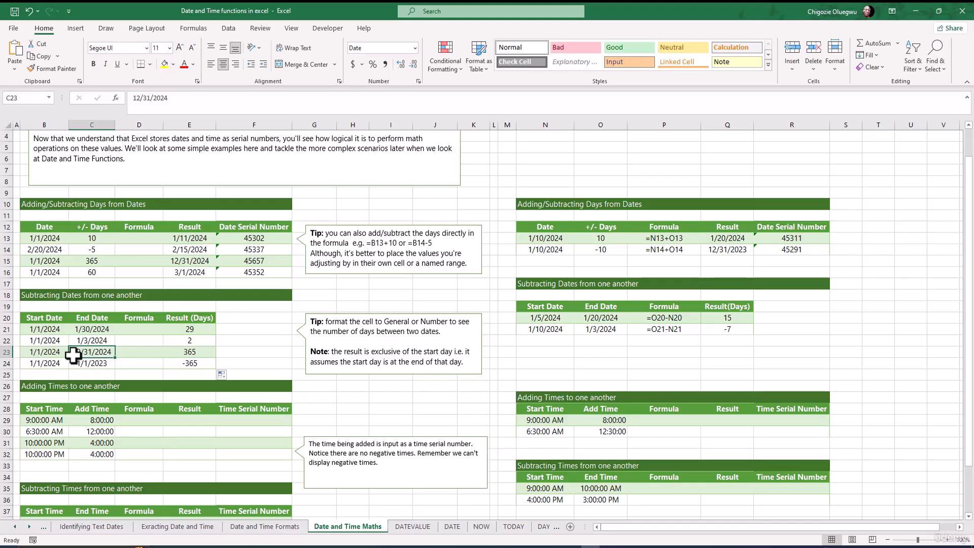
click(185, 354)
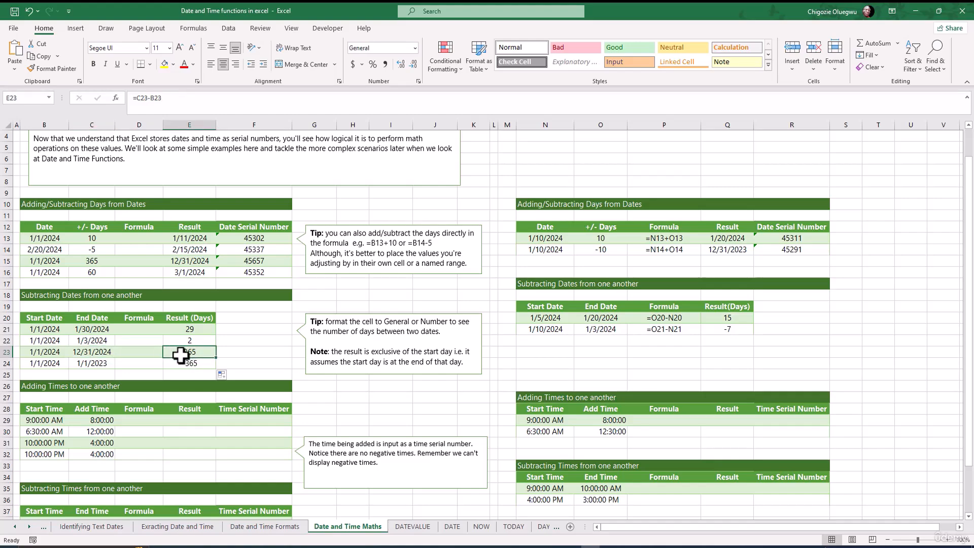
Step: Compare the result in E24 with the start date in B24 and the end date in C24
click(178, 361)
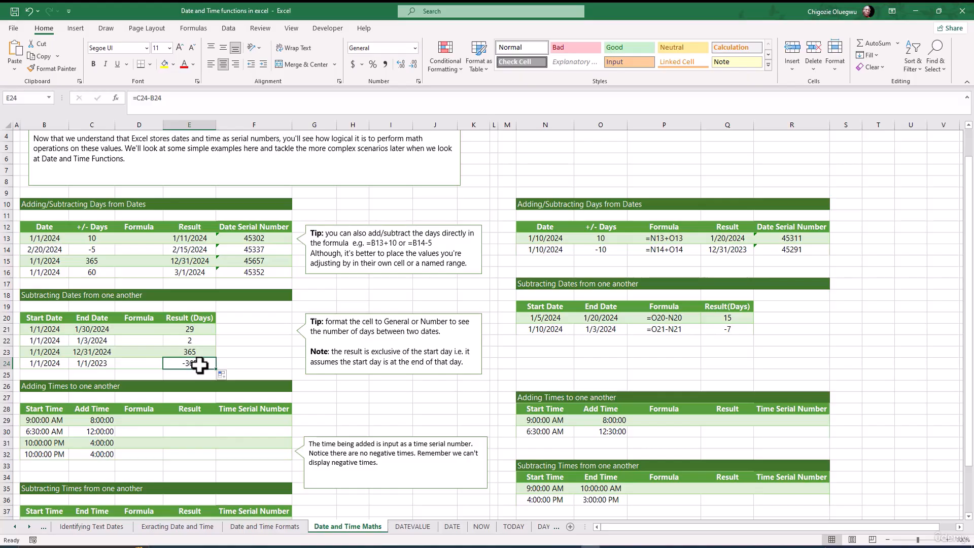
click(58, 363)
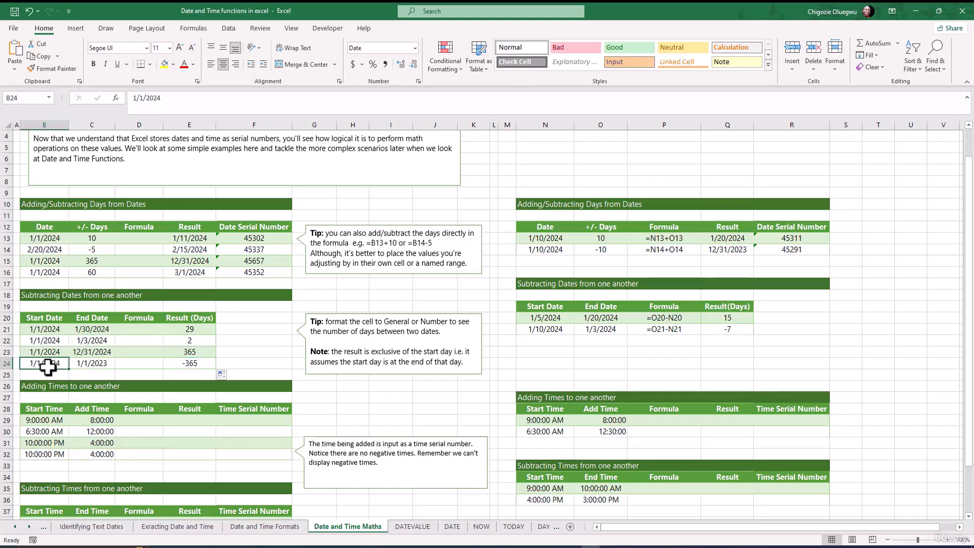
click(90, 363)
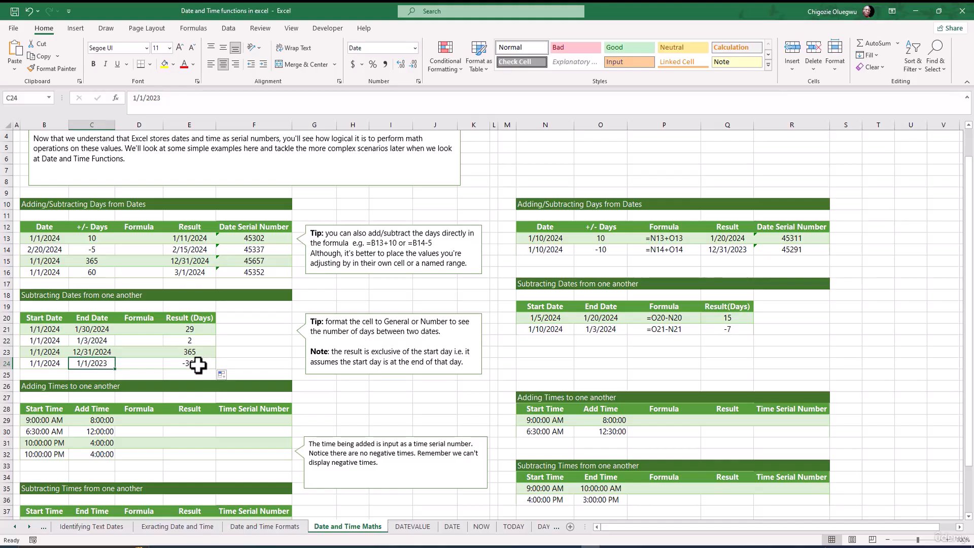
click(48, 363)
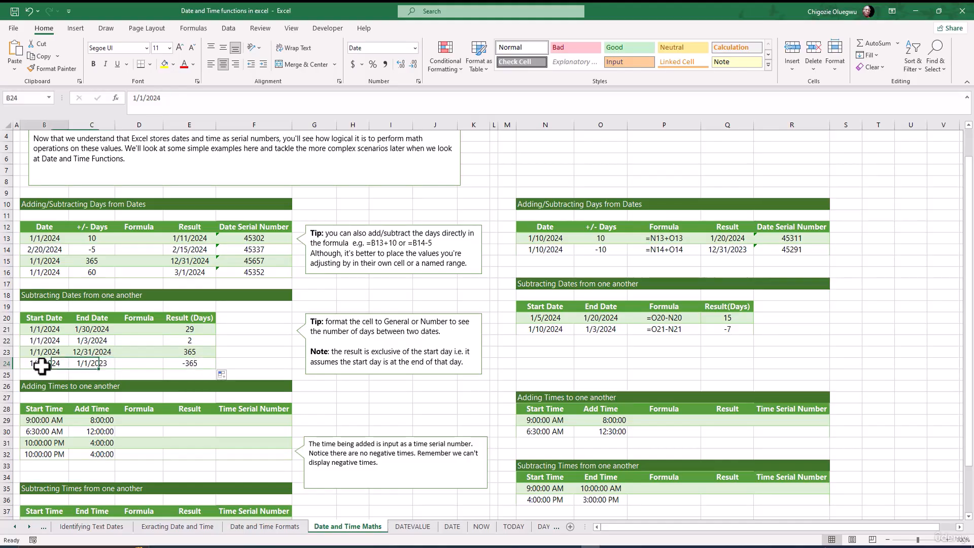
click(90, 365)
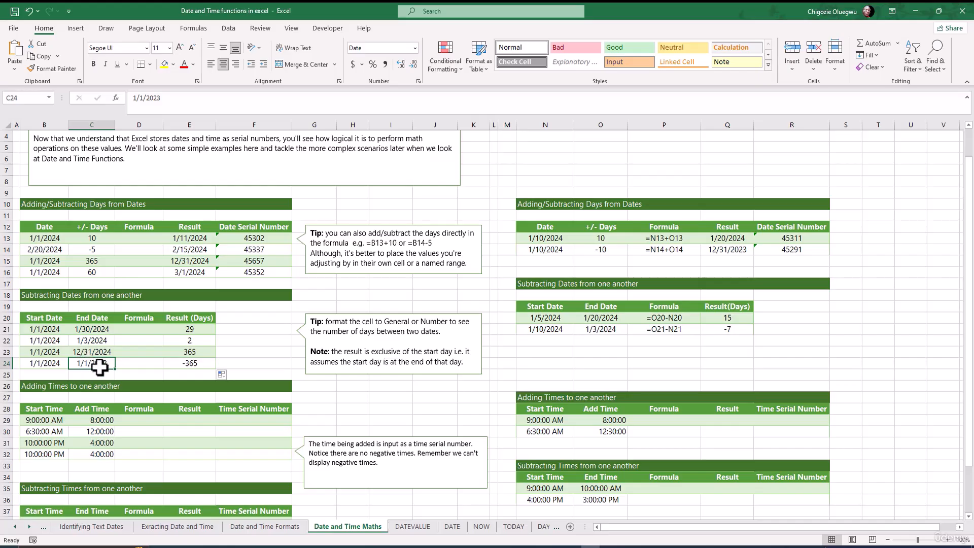
click(183, 364)
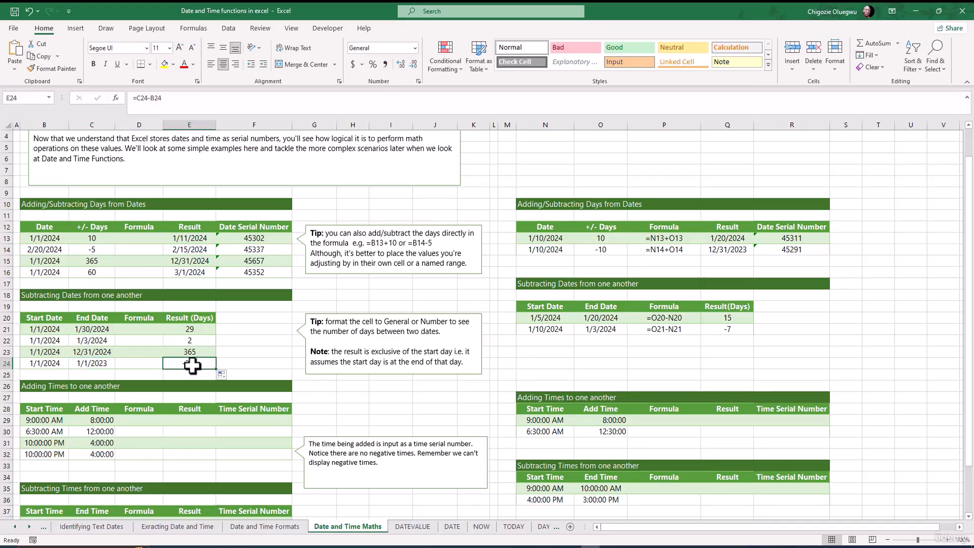
Step: Enter =FORMULATEXT(E21) in D21 to show the first date subtraction formula as text
click(138, 329)
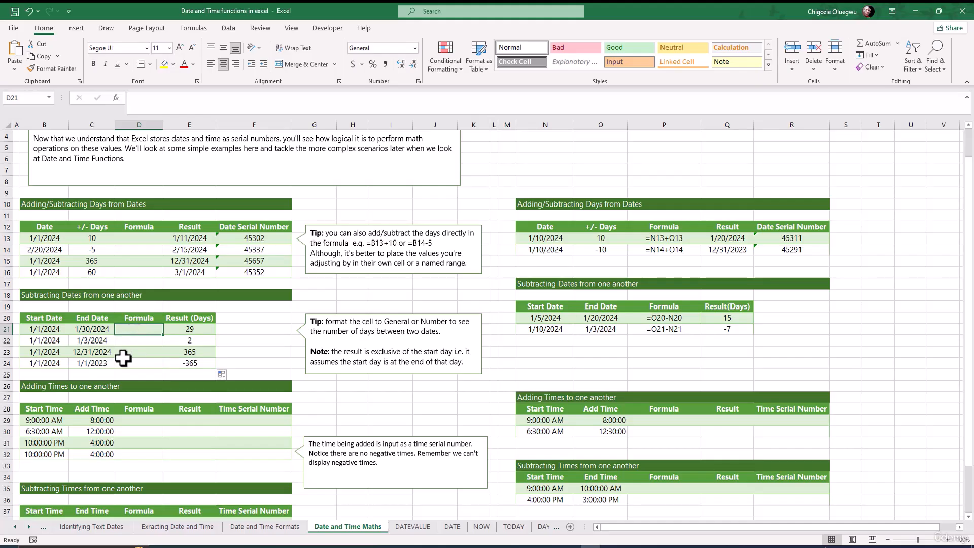
text(=)
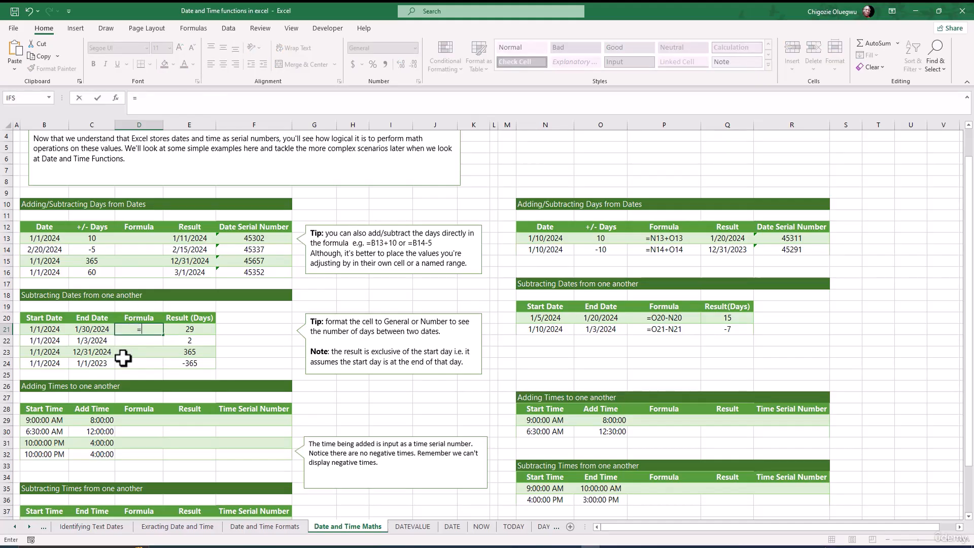
text(FORMULATEXT()
click(193, 330)
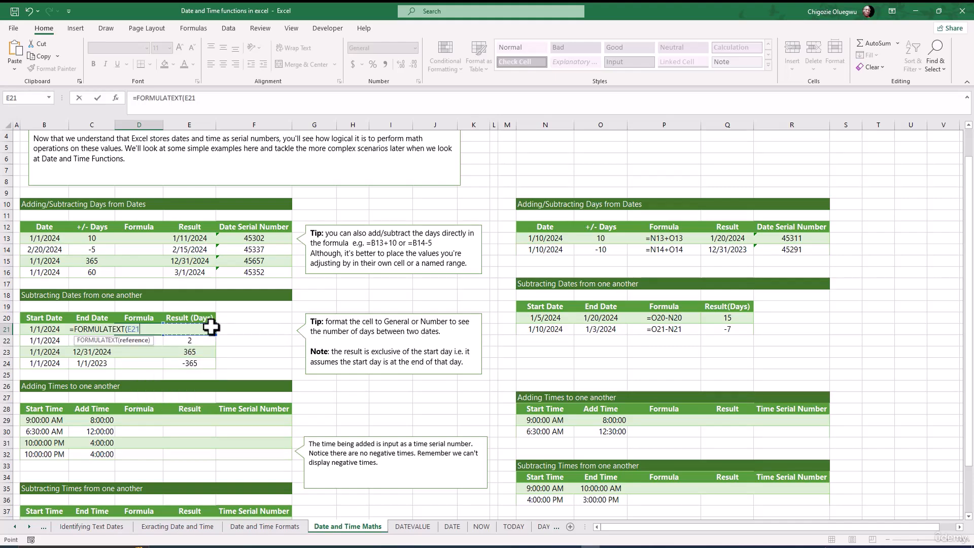
text())
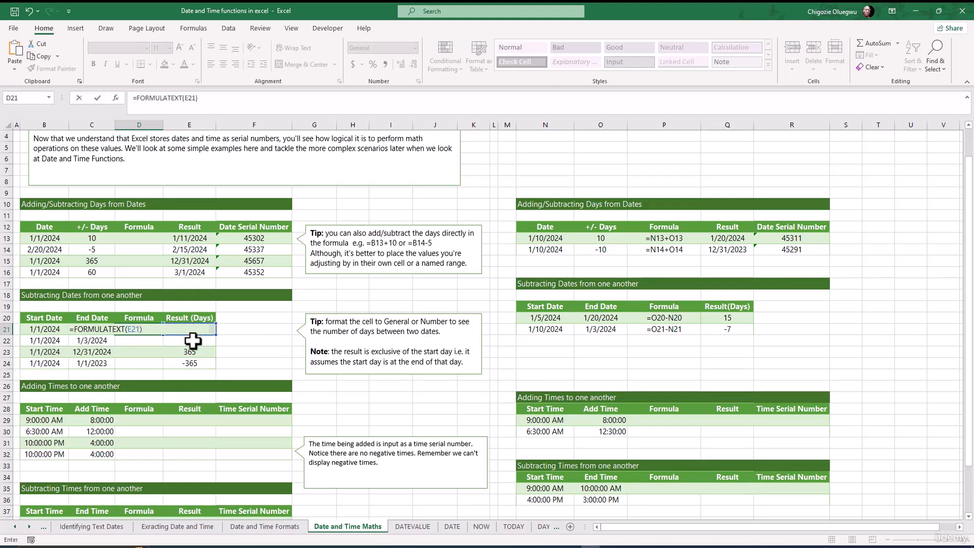
key(Return)
Step: Fill the FORMULATEXT formula from D21 down to D24 without formatting
click(135, 331)
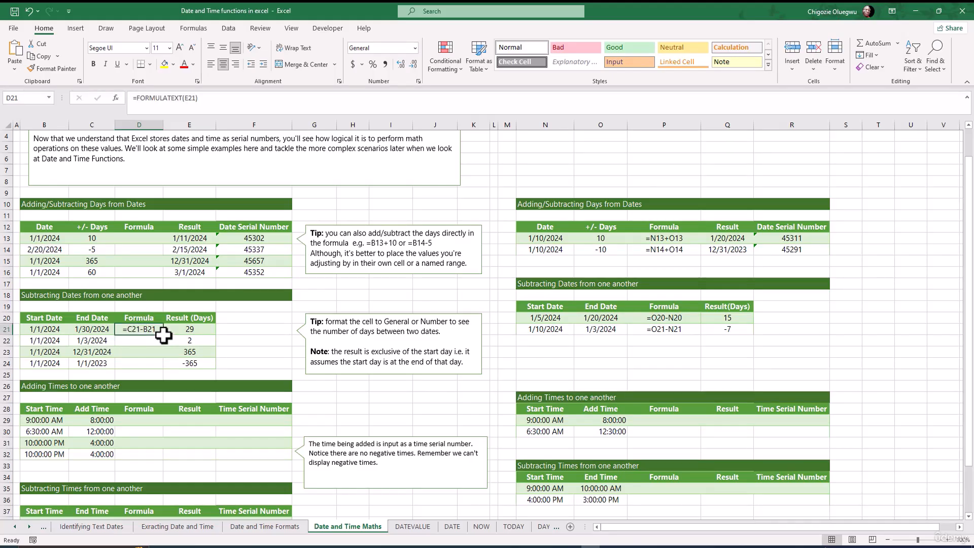
drag(163, 335, 160, 373)
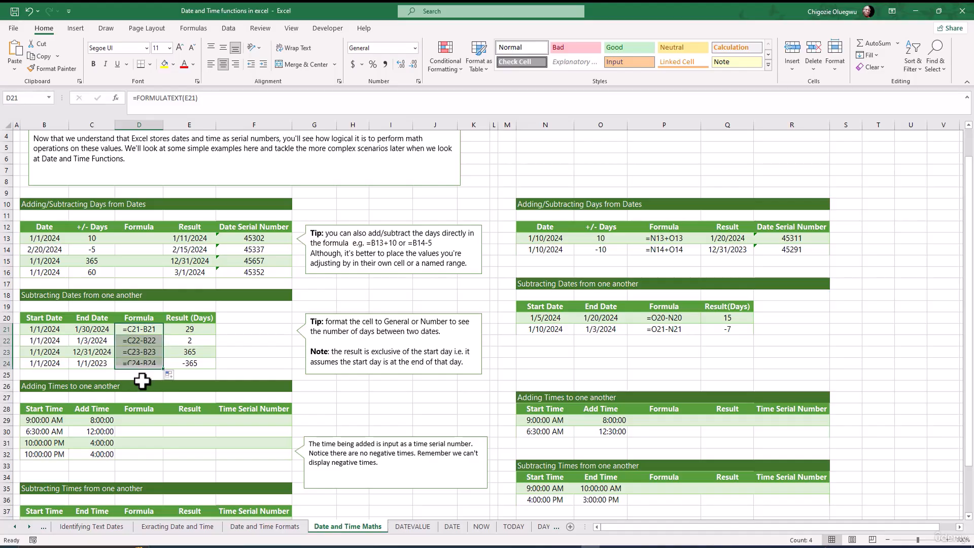
click(170, 376)
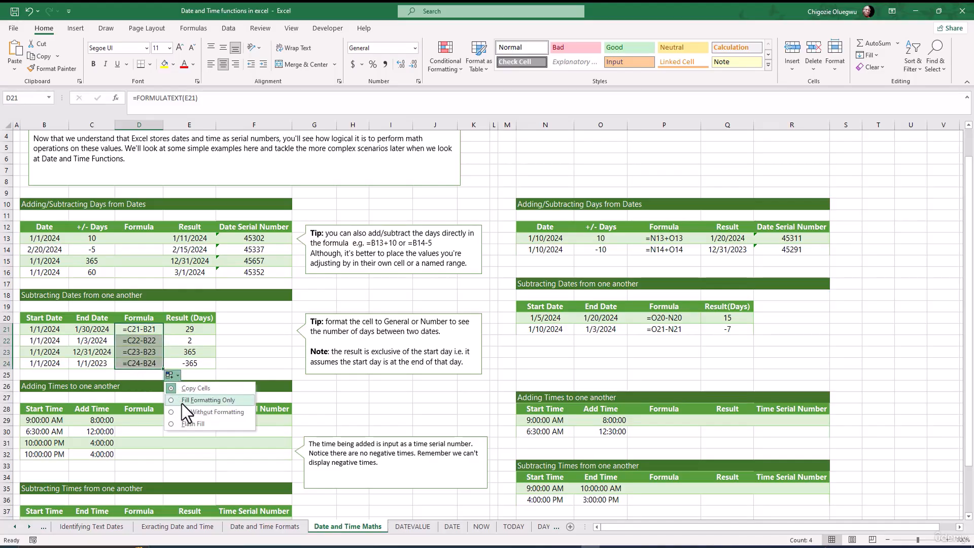
click(205, 412)
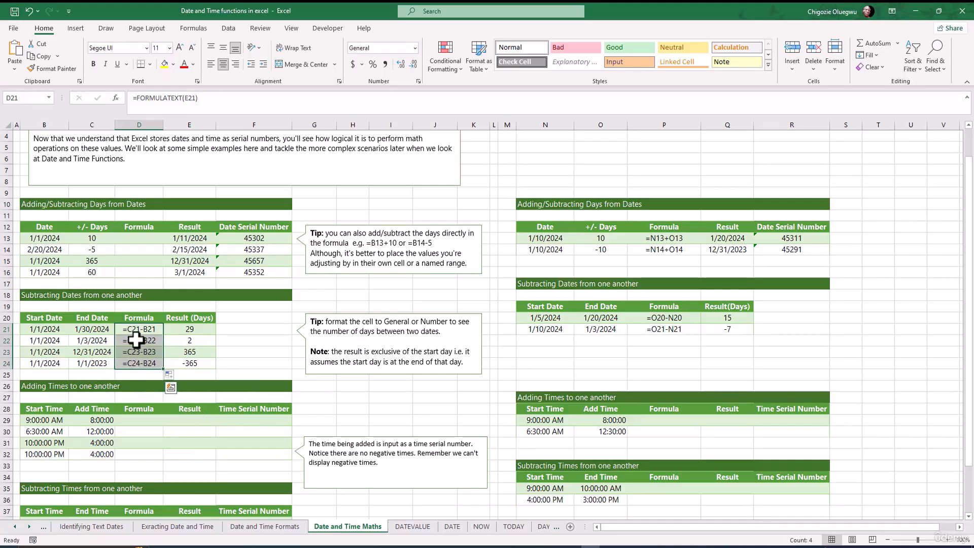
click(146, 363)
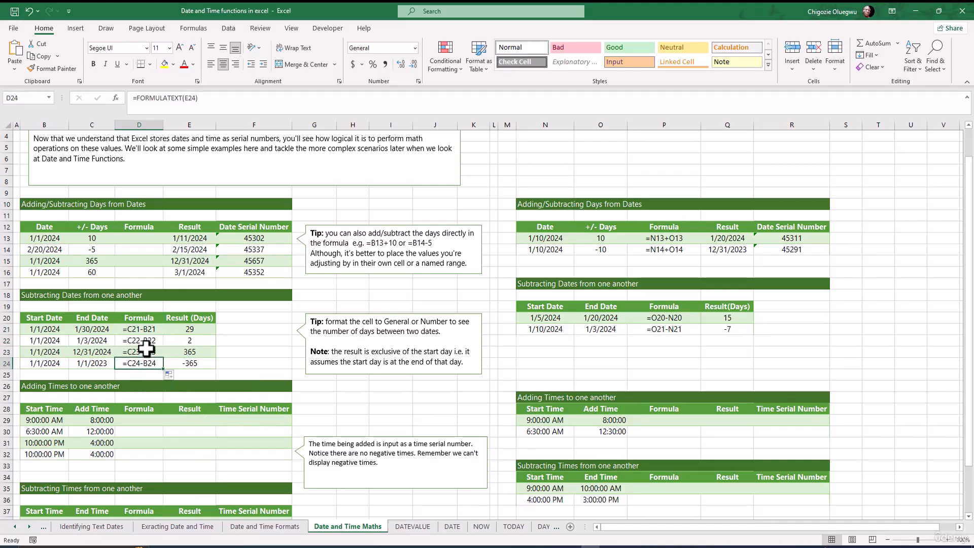
Step: Enter =FORMULATEXT(E13) in D13 to show the first day-addition formula as text
click(144, 238)
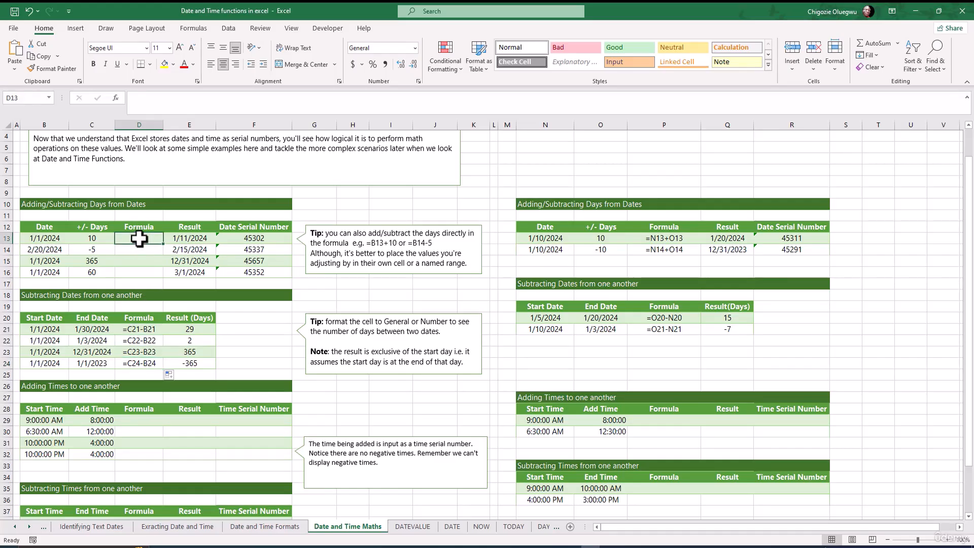
text(=fou)
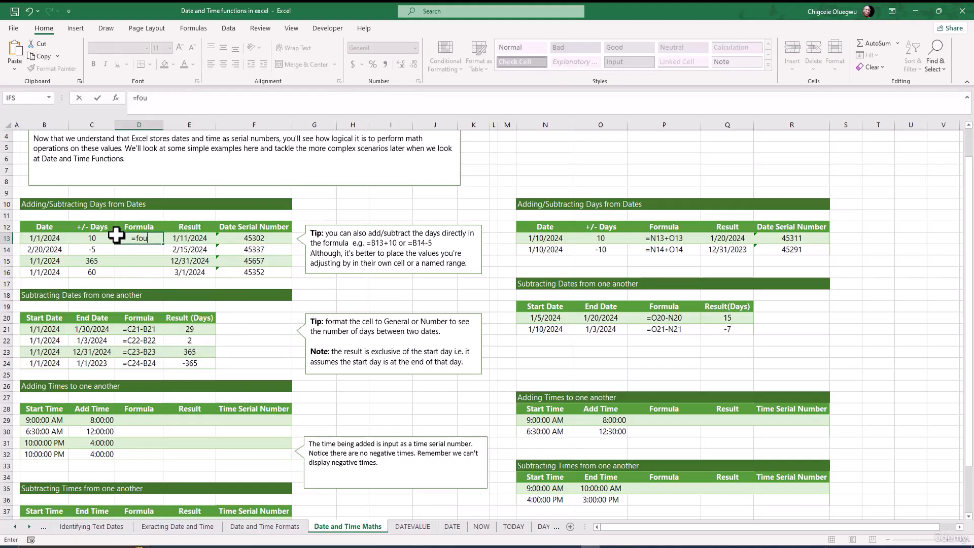
key(Tab)
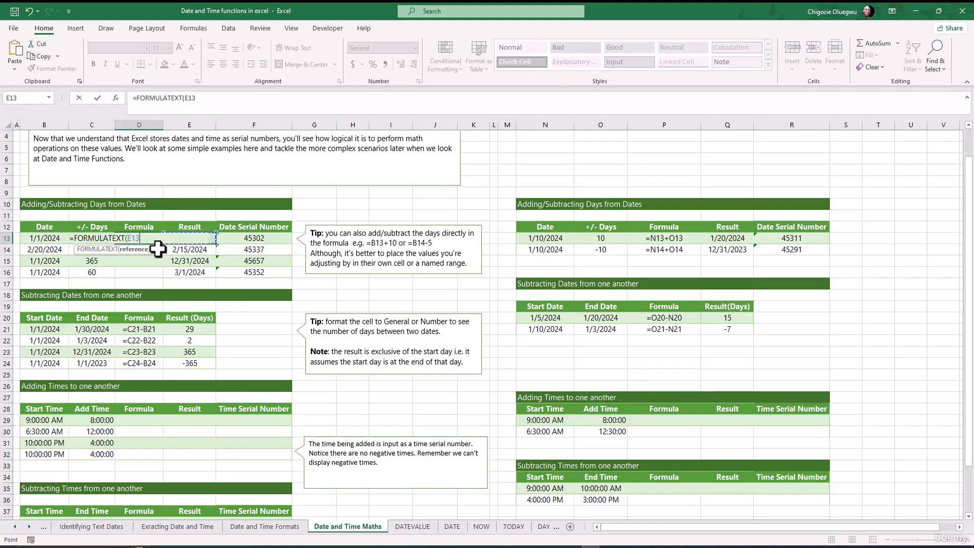
key(Return)
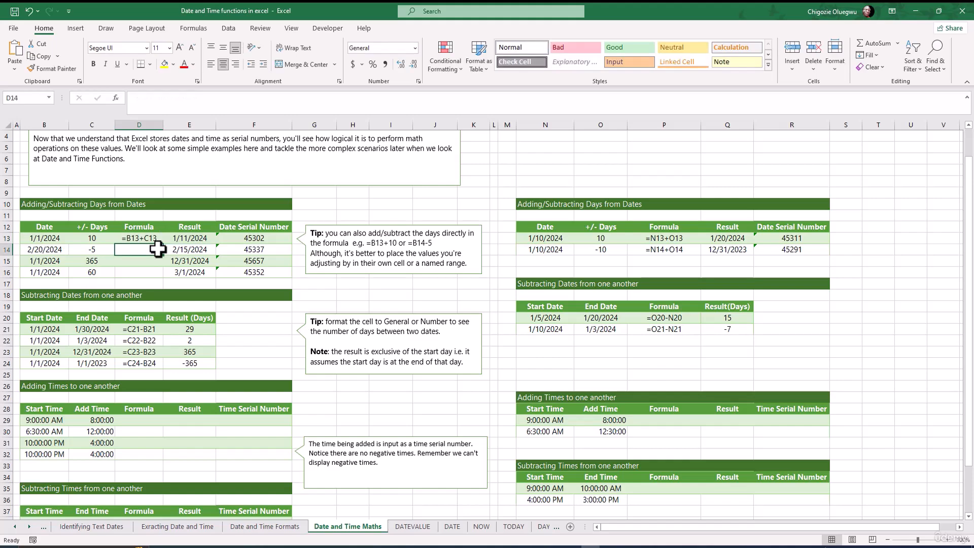
Step: Fill the FORMULATEXT formula from D13 down to D16 without formatting
click(136, 238)
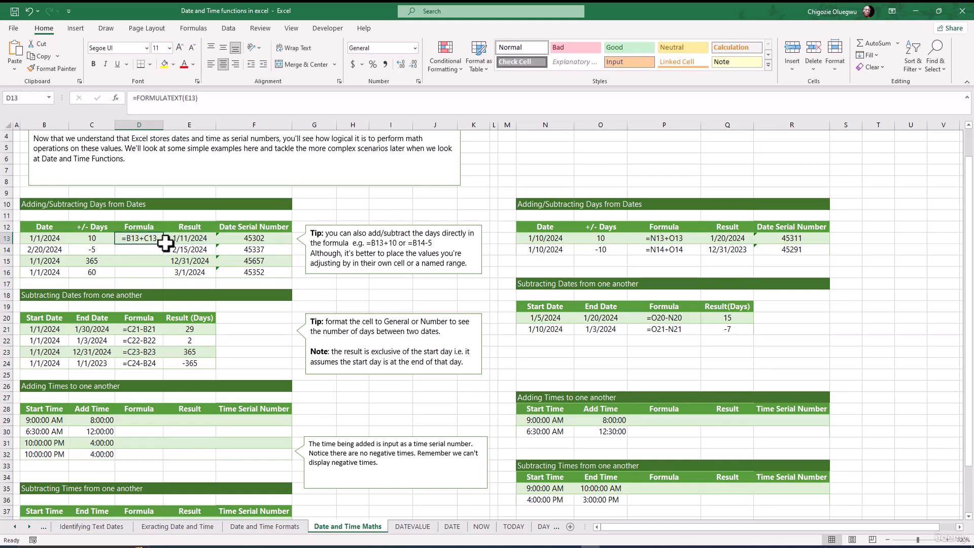
drag(164, 246, 152, 274)
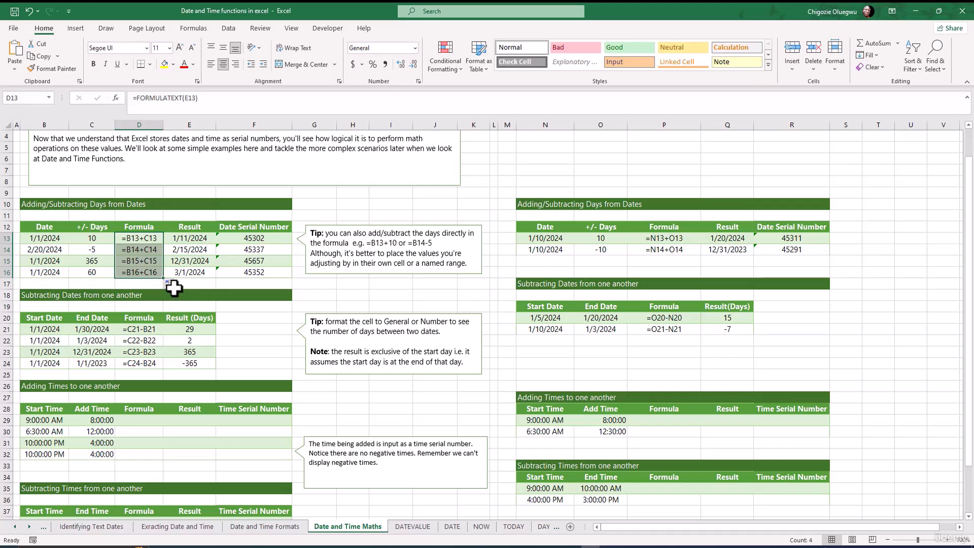
click(169, 285)
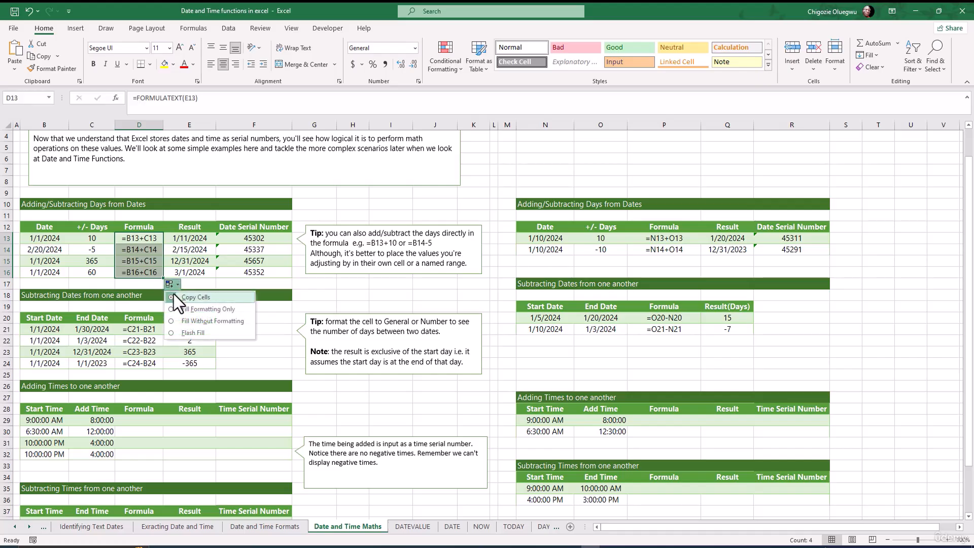
click(205, 321)
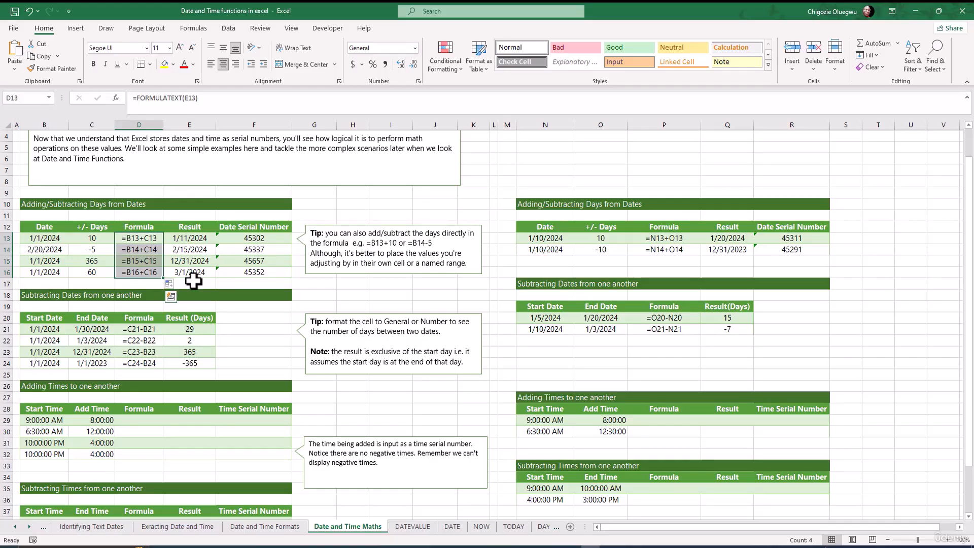
click(194, 282)
key(Right)
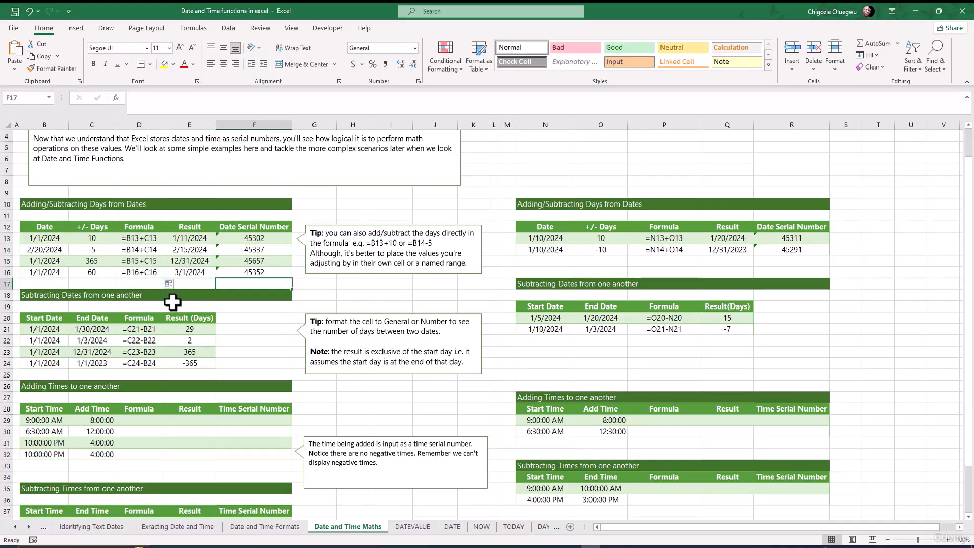